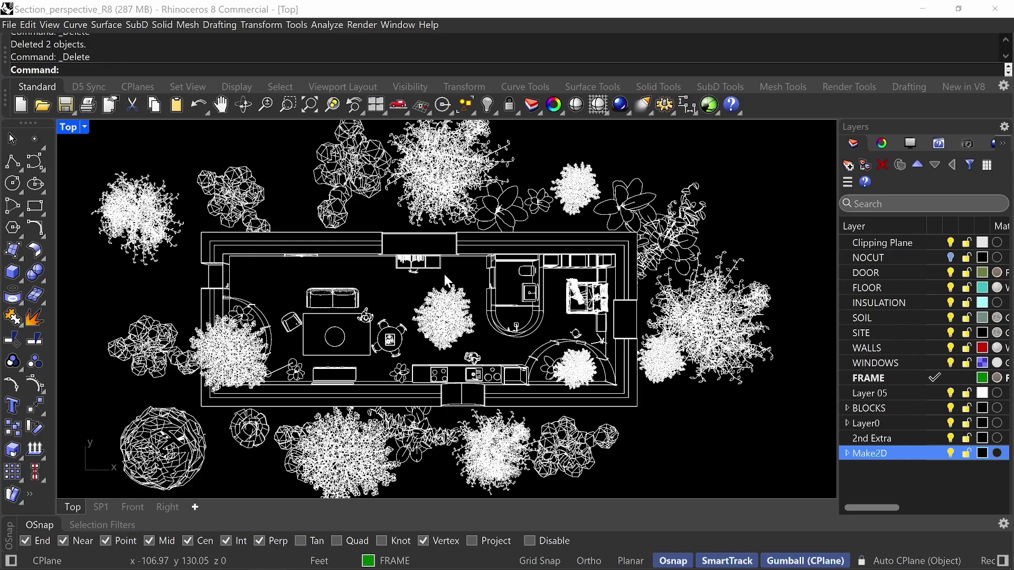
Turn off the SOIL and Make2D layers and maximize the Perspective viewport.
left_click(952, 320)
left_click(952, 454)
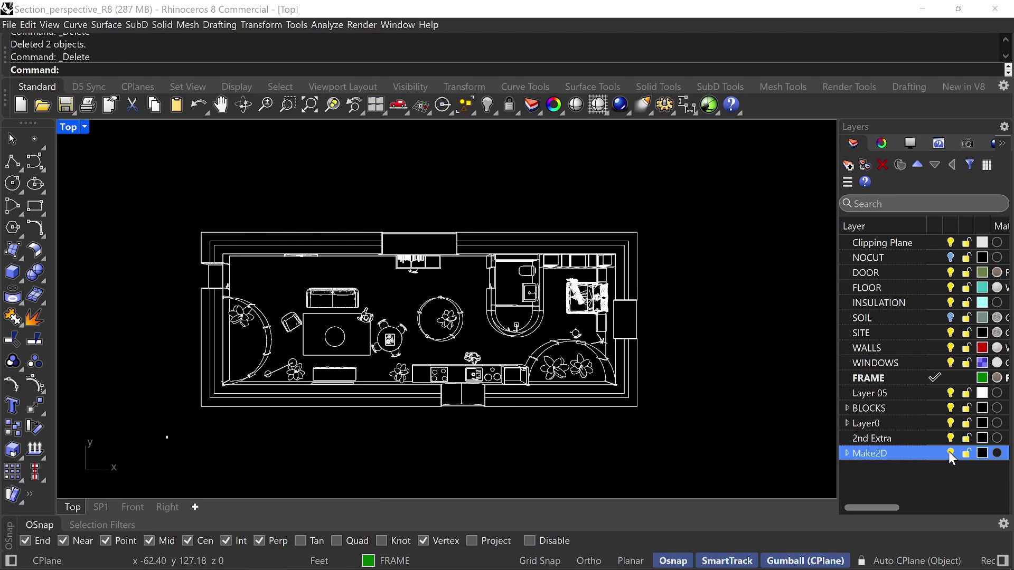
left_click(951, 454)
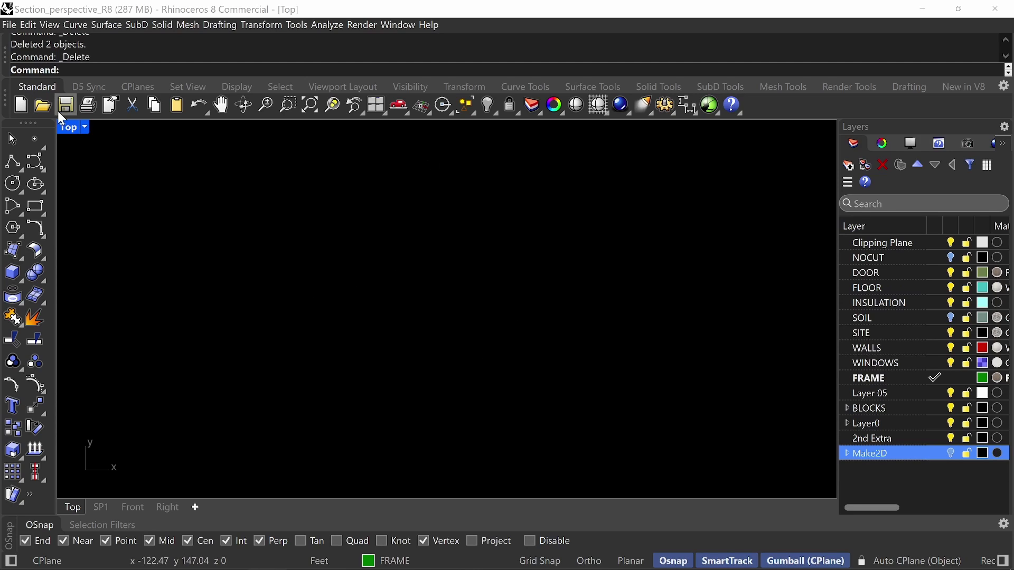
double_click(72, 127)
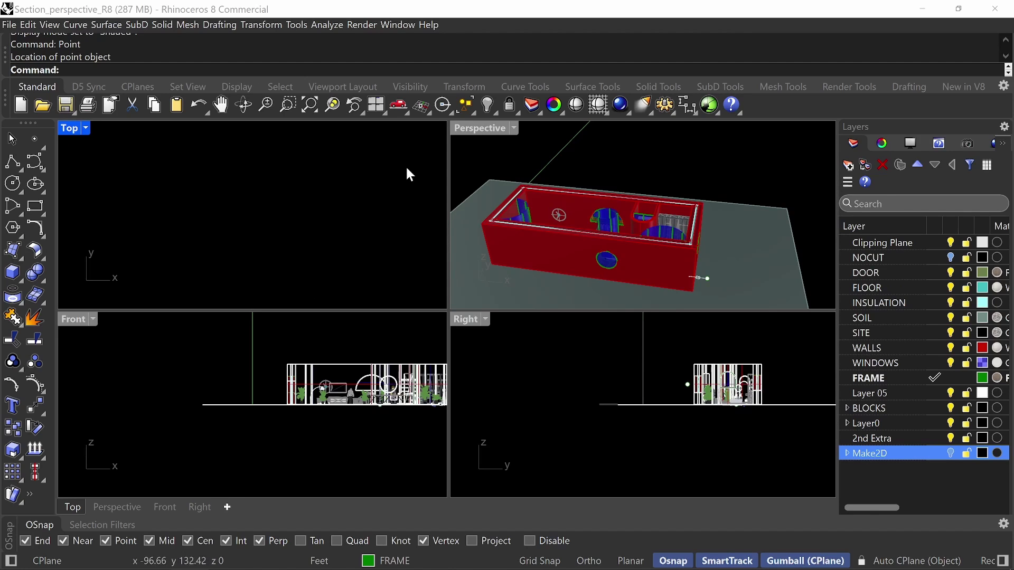
double_click(492, 128)
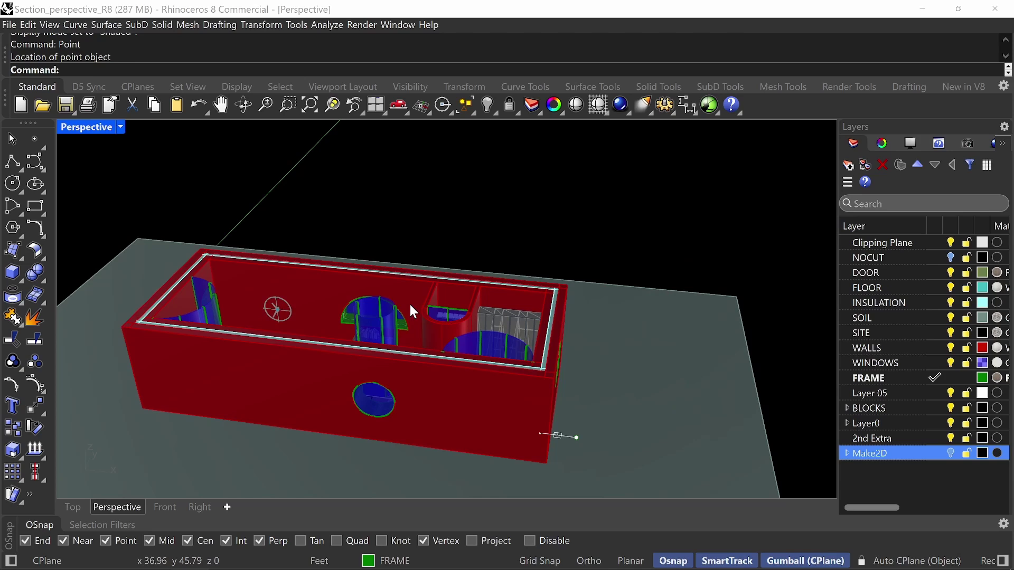
Show and hide the trees on the NOCUT layer and examine the house model and its interior from several angles.
left_click(953, 256)
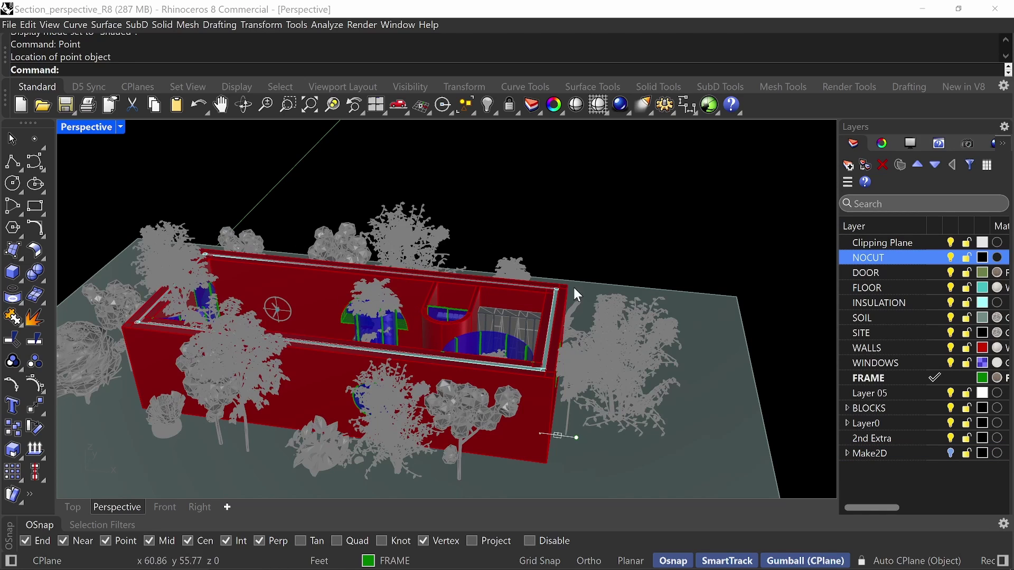
left_click(951, 258)
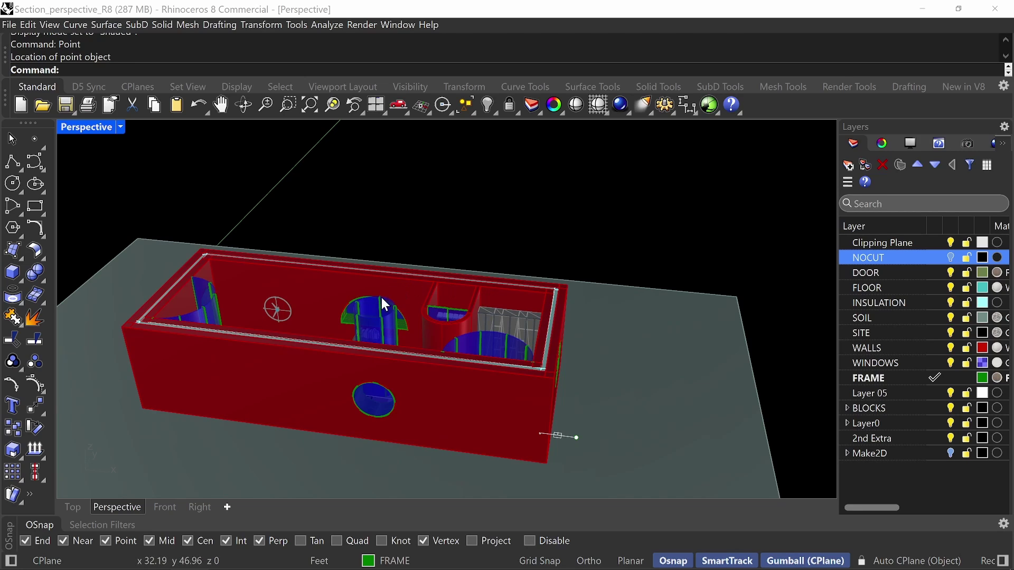
left_click_drag(485, 310, 411, 282)
left_click_drag(410, 376, 439, 209)
left_click_drag(487, 376, 566, 380)
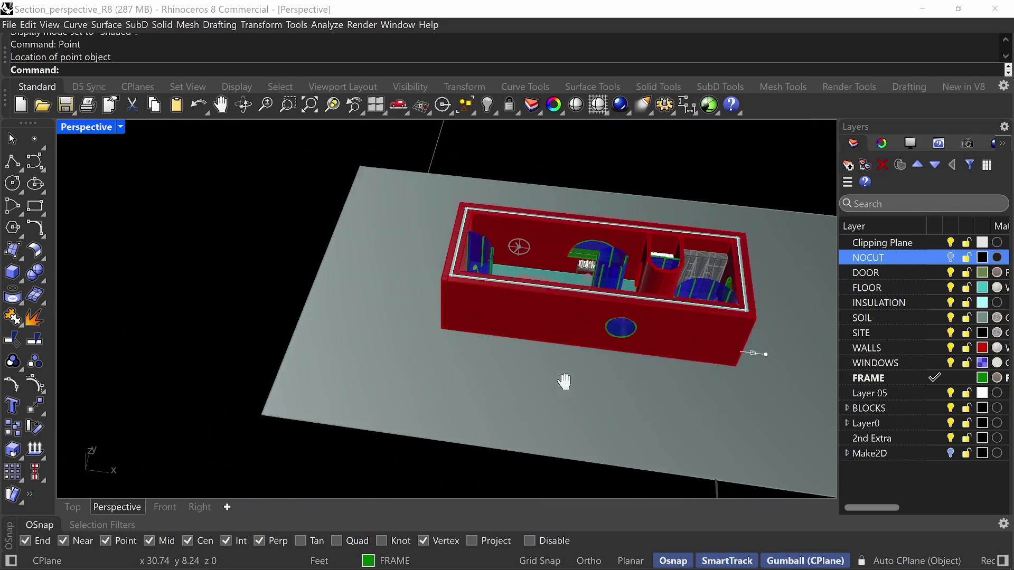
scroll(551, 320, "up", 7)
left_click_drag(551, 320, 520, 412)
scroll(521, 412, "down", 3)
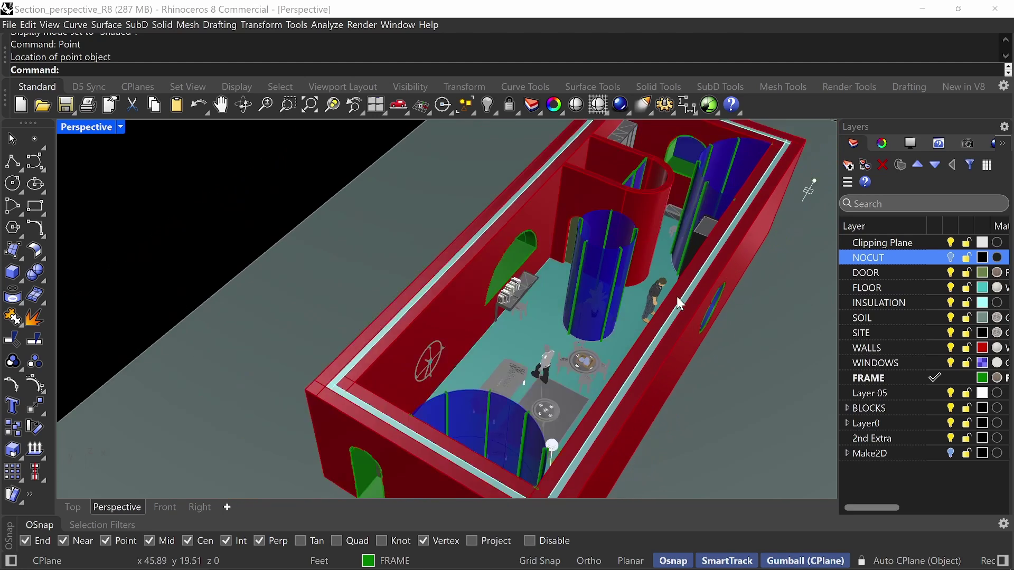
left_click_drag(677, 297, 621, 317)
left_click_drag(441, 394, 442, 331)
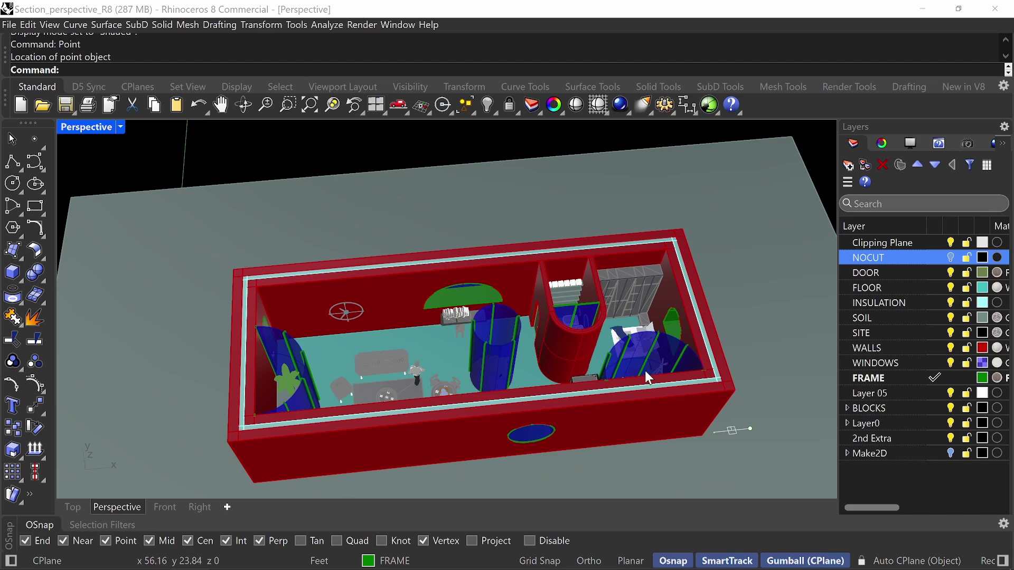
left_click_drag(642, 372, 600, 296)
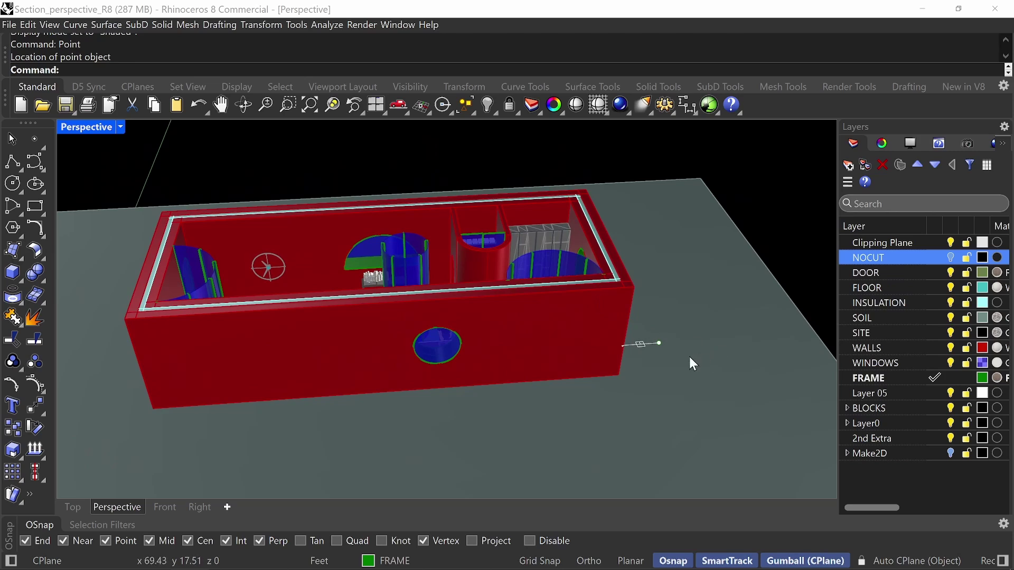
Hide the existing clipping plane beside the building's outer corner.
scroll(646, 347, "up", 3)
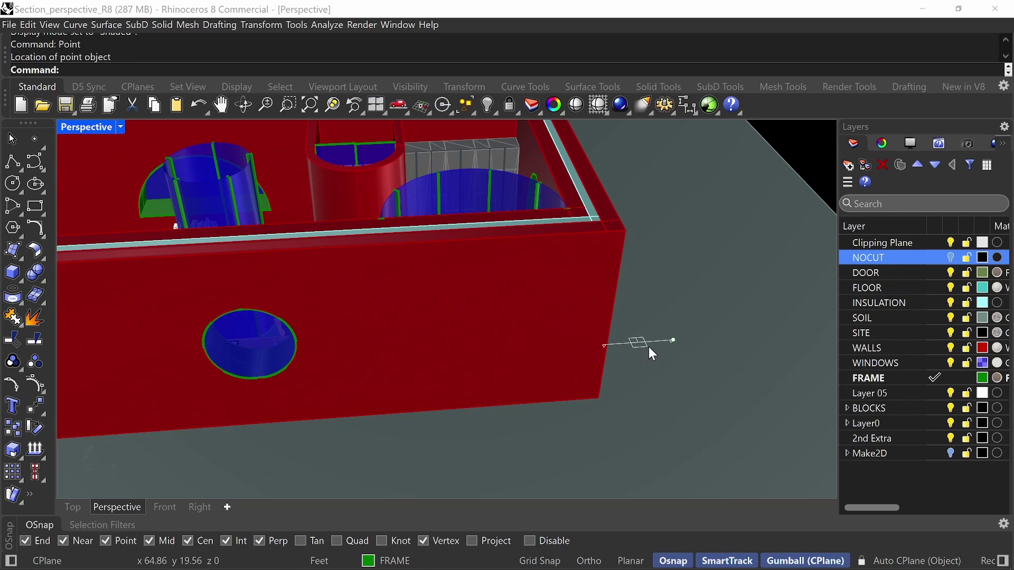
left_click(645, 348)
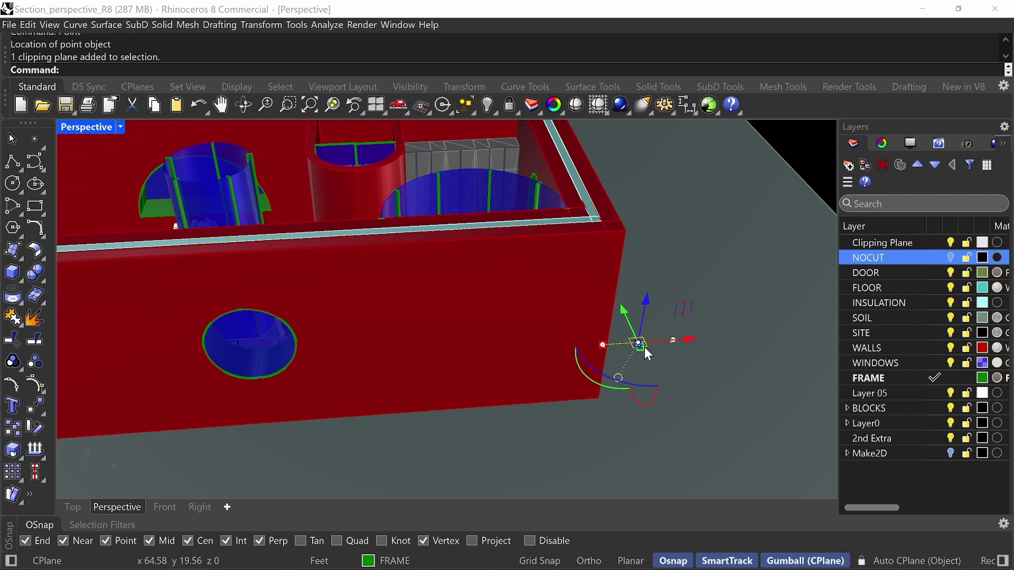
type("Hide")
key("Return")
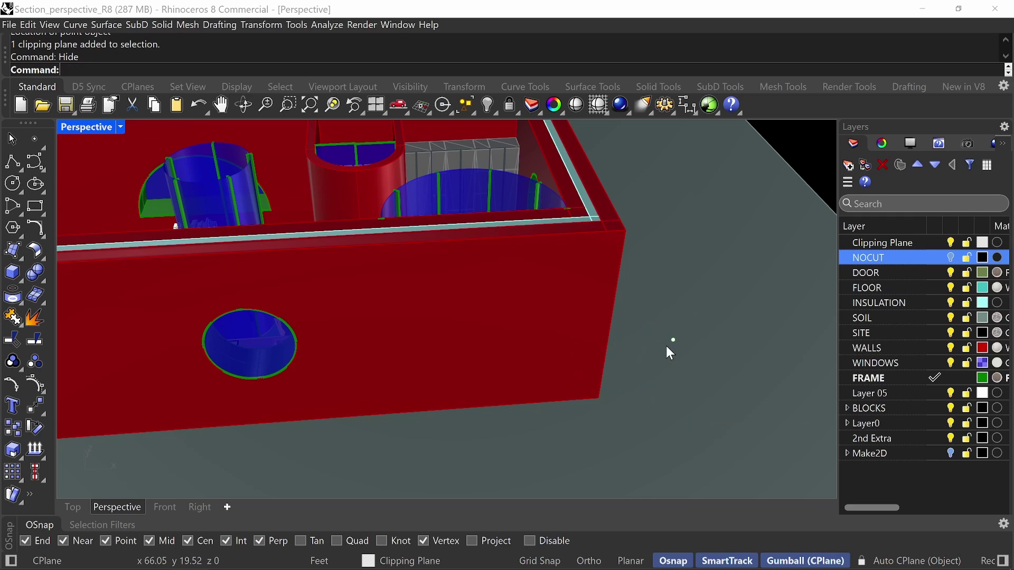
Create a small horizontal clipping plane at the height of the reference point beside the building, starting from that point.
type("ClippingPlane")
key("Return")
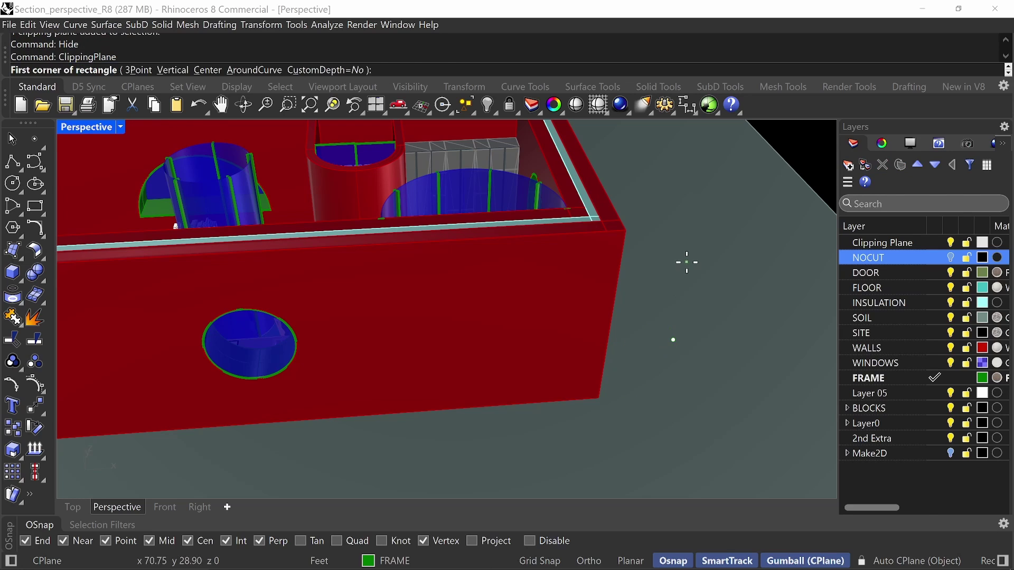
left_click(671, 340)
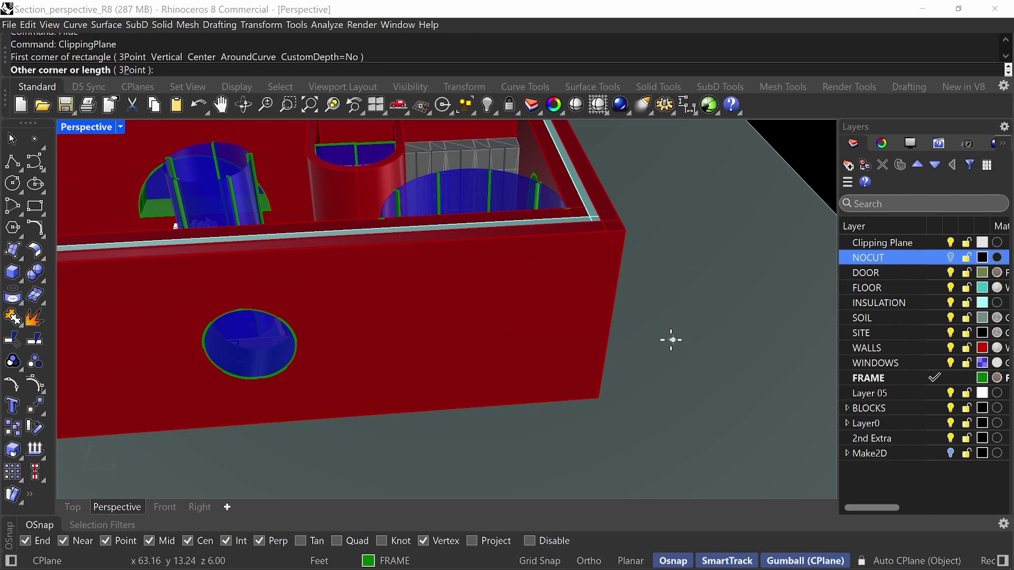
left_click(635, 363)
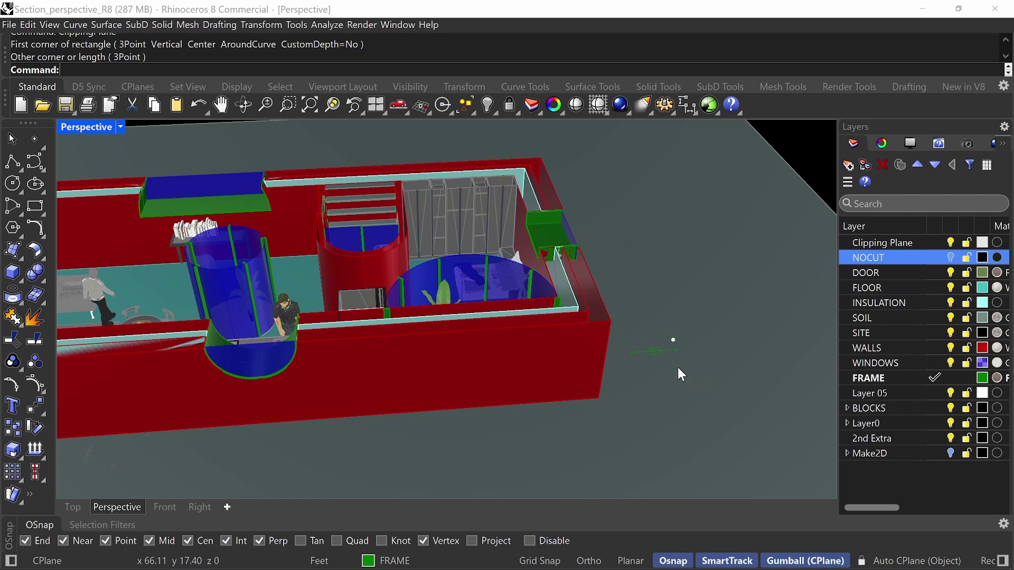
Move the new clipping plane to the Clipping Plane layer and deselect it.
left_click(654, 352)
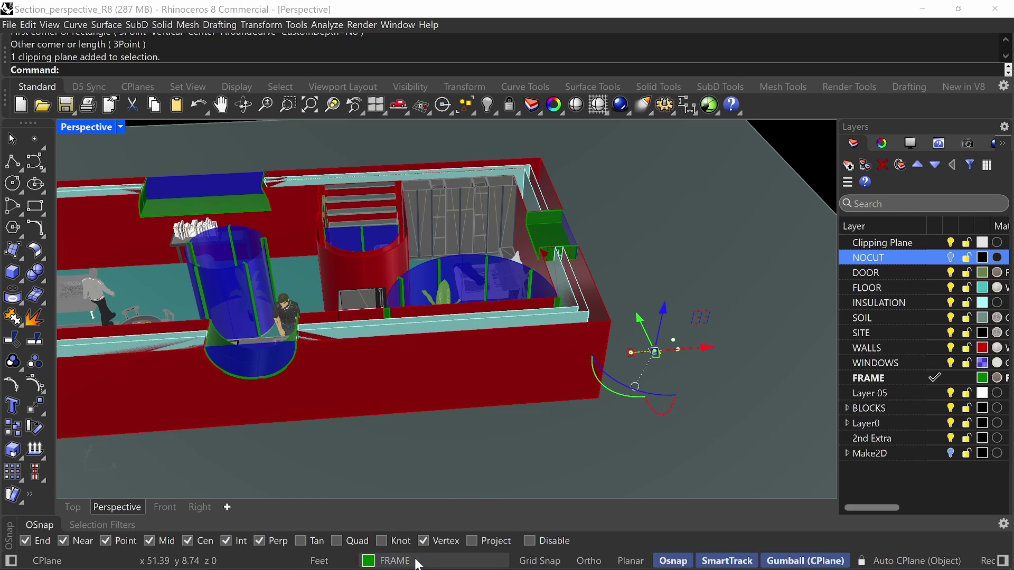
left_click(391, 561)
left_click(433, 332)
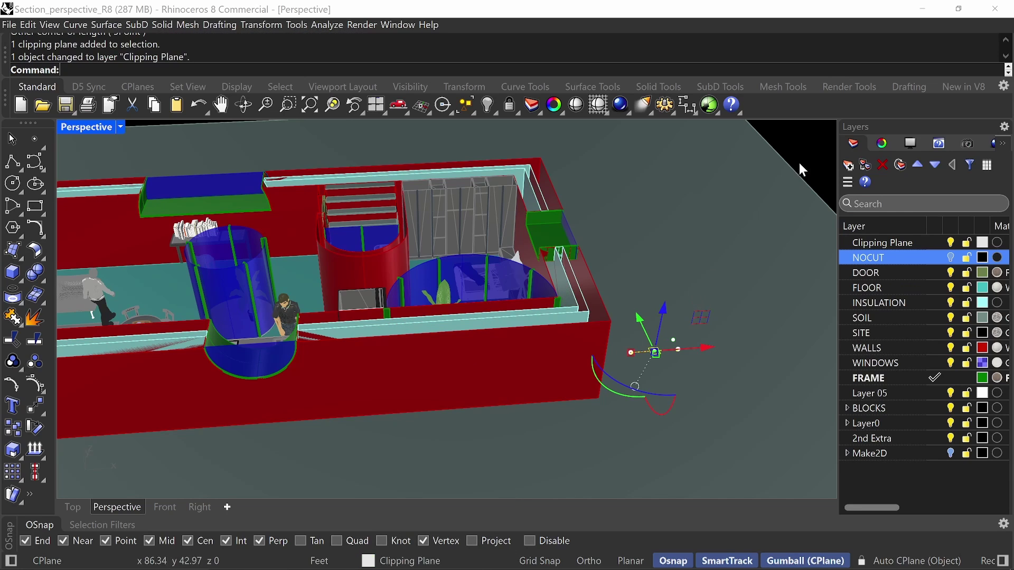
left_click(633, 250)
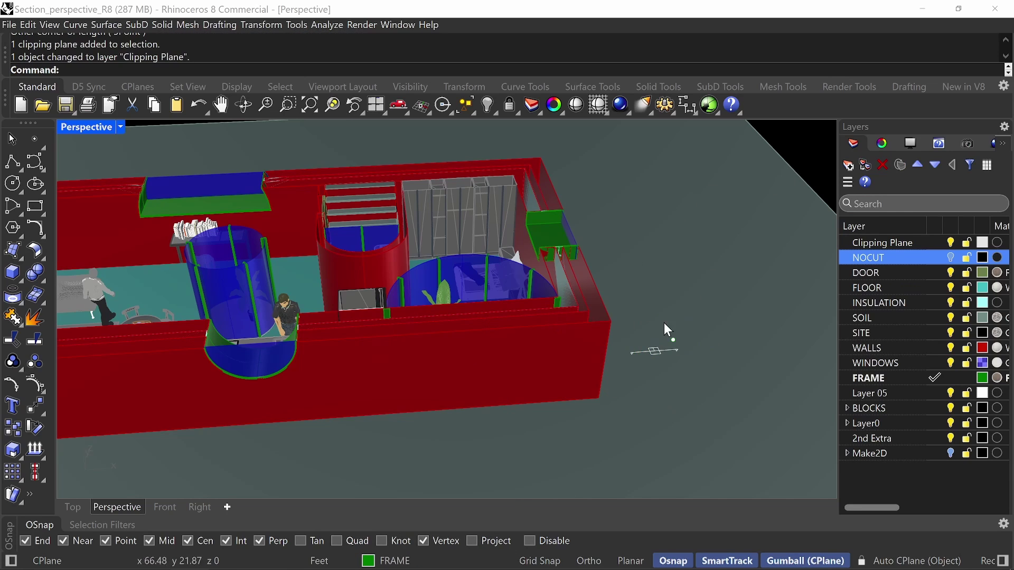
Draw a small rectangular plane surface beside the building, starting at the clipping plane's end near the reference point.
left_click_drag(663, 333, 667, 309)
type("Plane")
key("Return")
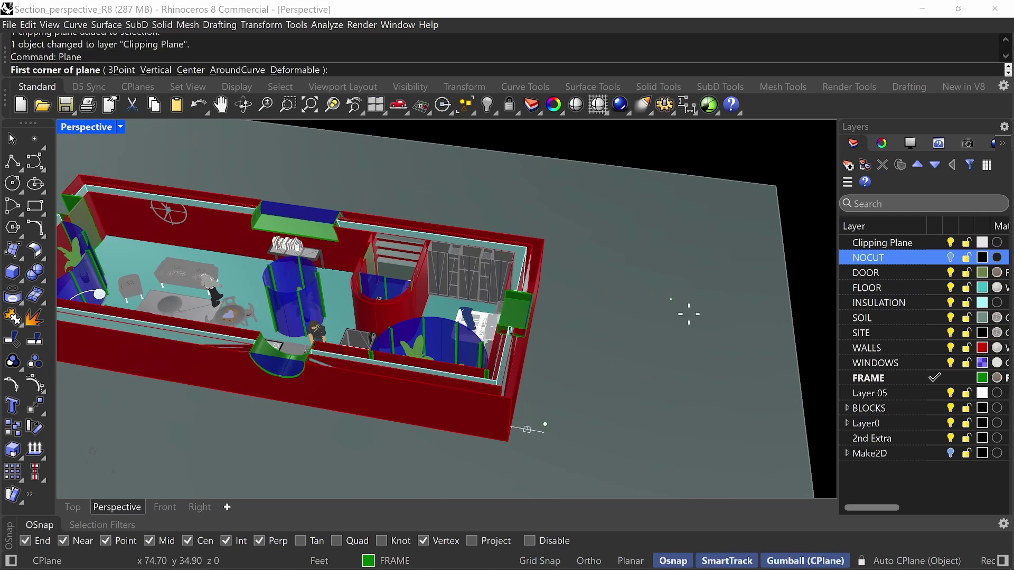
left_click(544, 432)
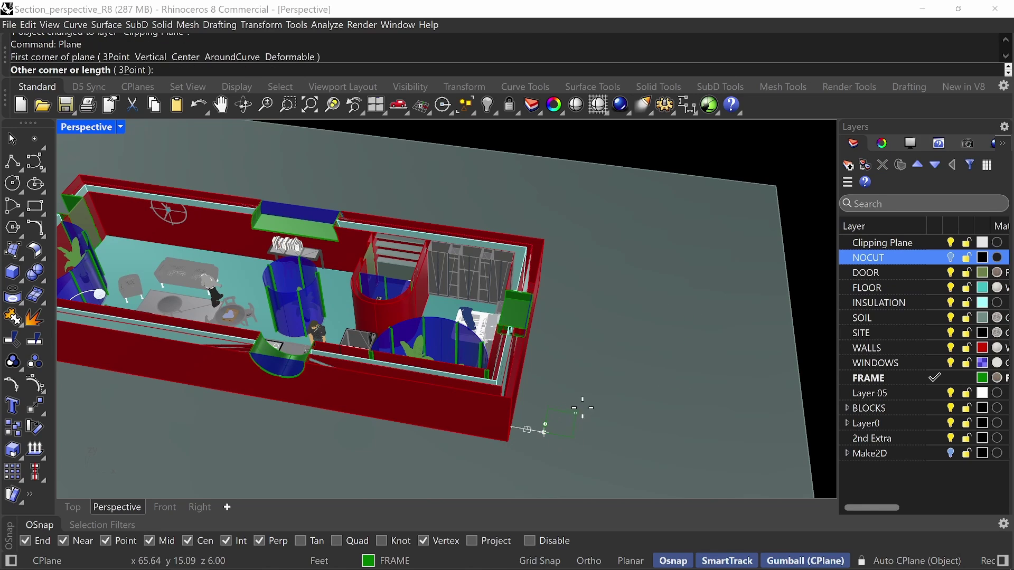
left_click(634, 381)
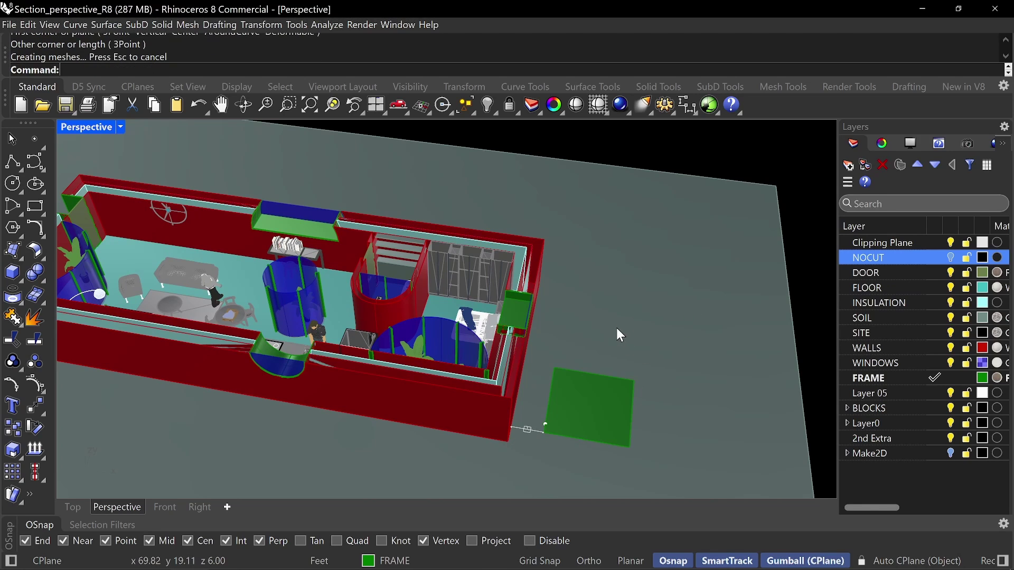
Maximize the Top viewport and make the new clipping plane clip the Top view as well.
scroll(591, 286, "down", 3)
left_click_drag(590, 283, 593, 293)
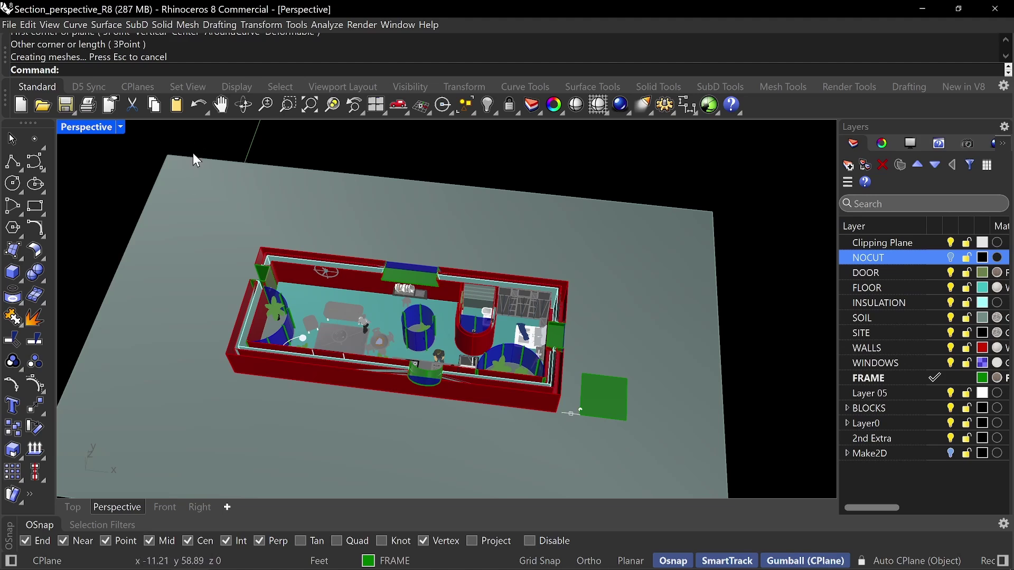
double_click(83, 127)
double_click(74, 127)
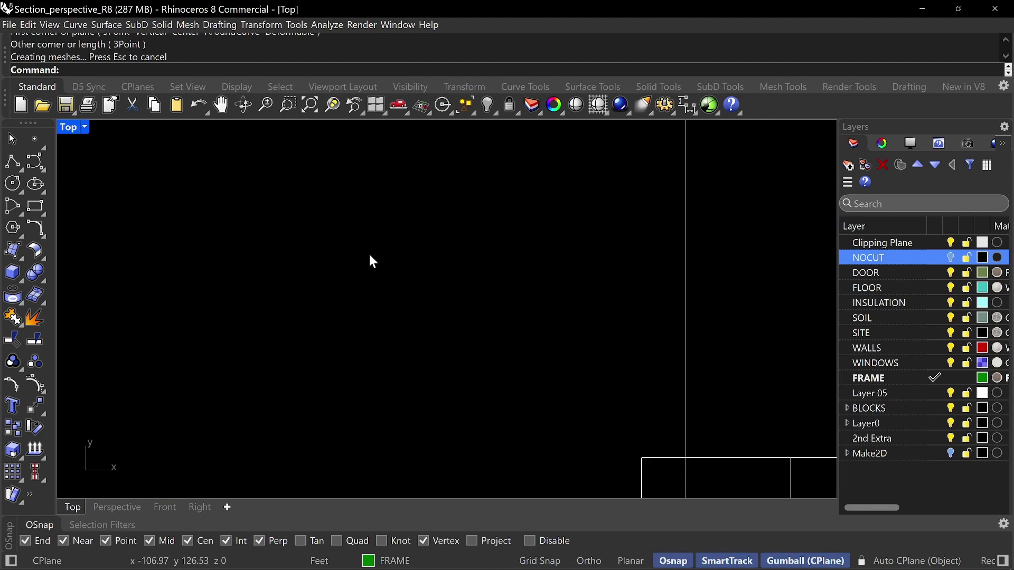
scroll(401, 274, "down", 5)
scroll(506, 340, "up", 4)
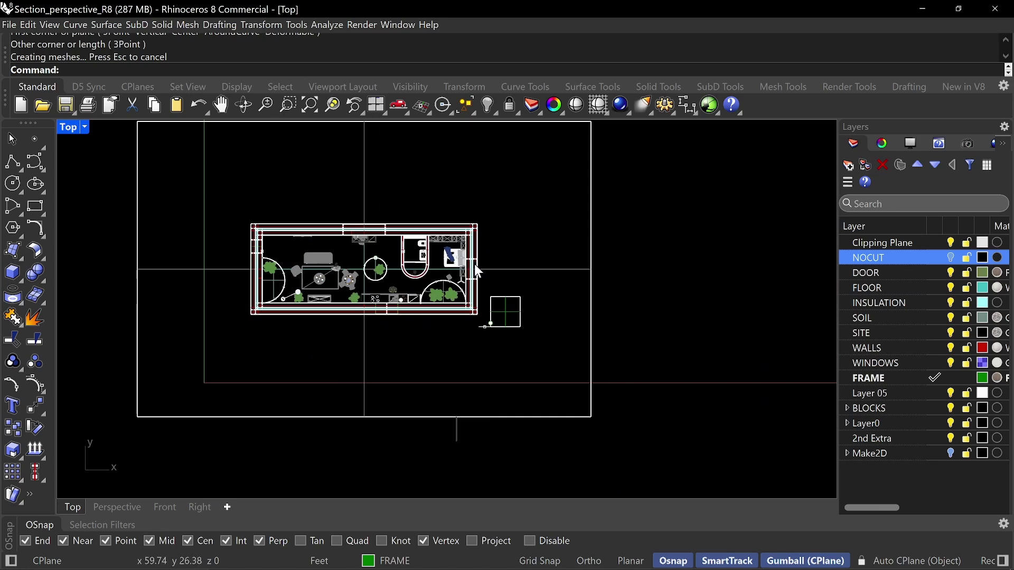
scroll(528, 330, "up", 5)
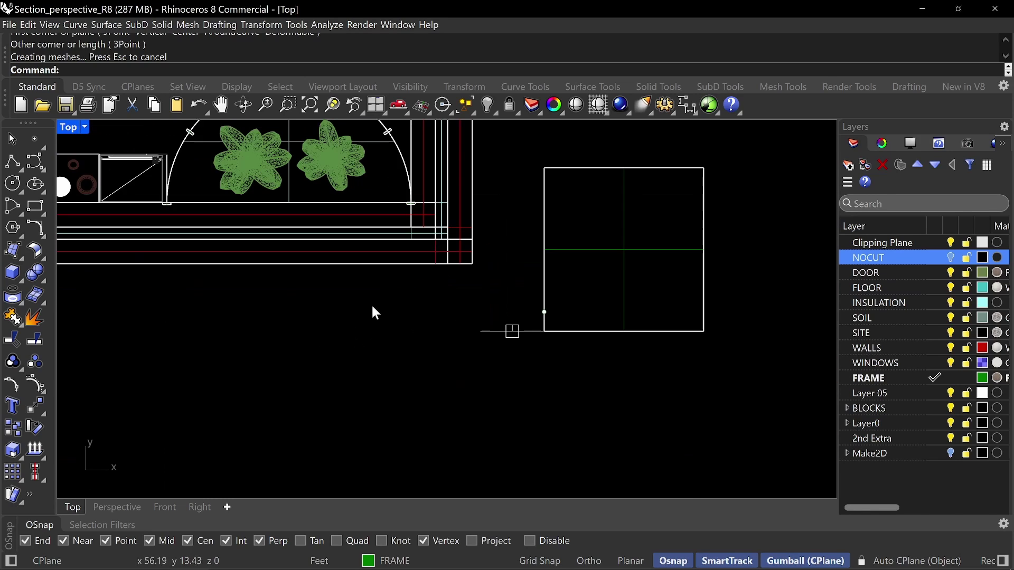
left_click_drag(375, 312, 426, 370)
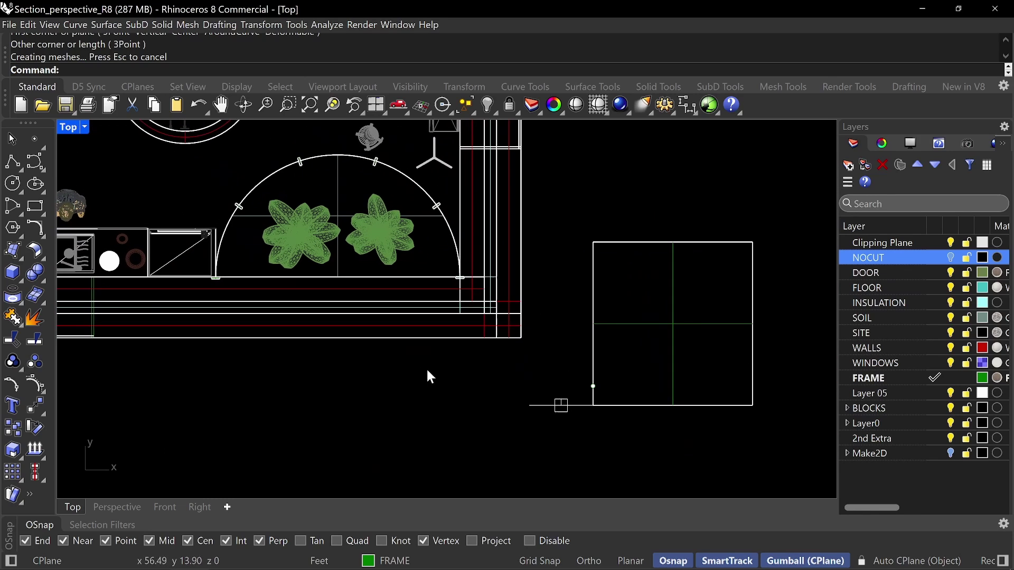
left_click(562, 403)
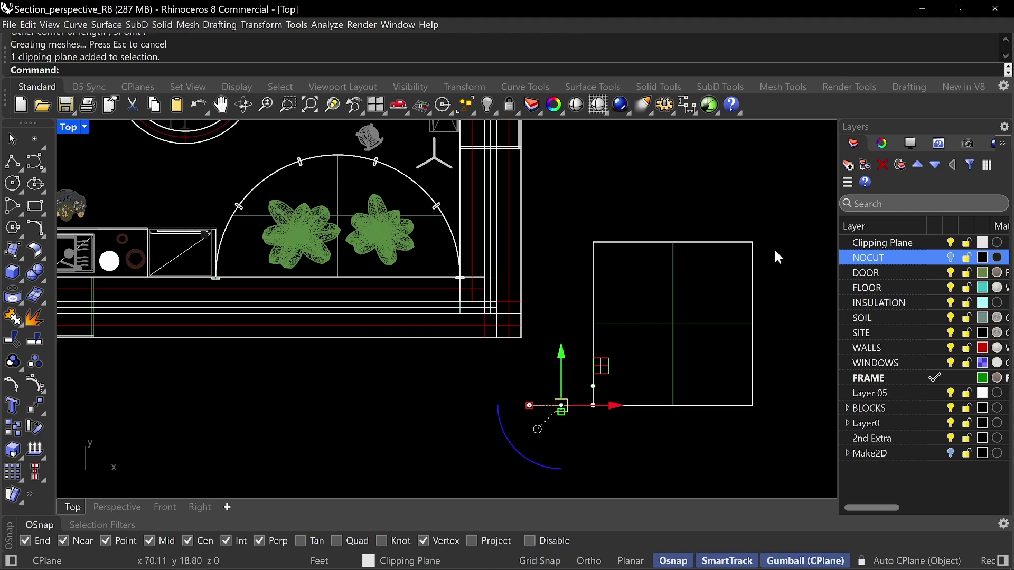
left_click(882, 144)
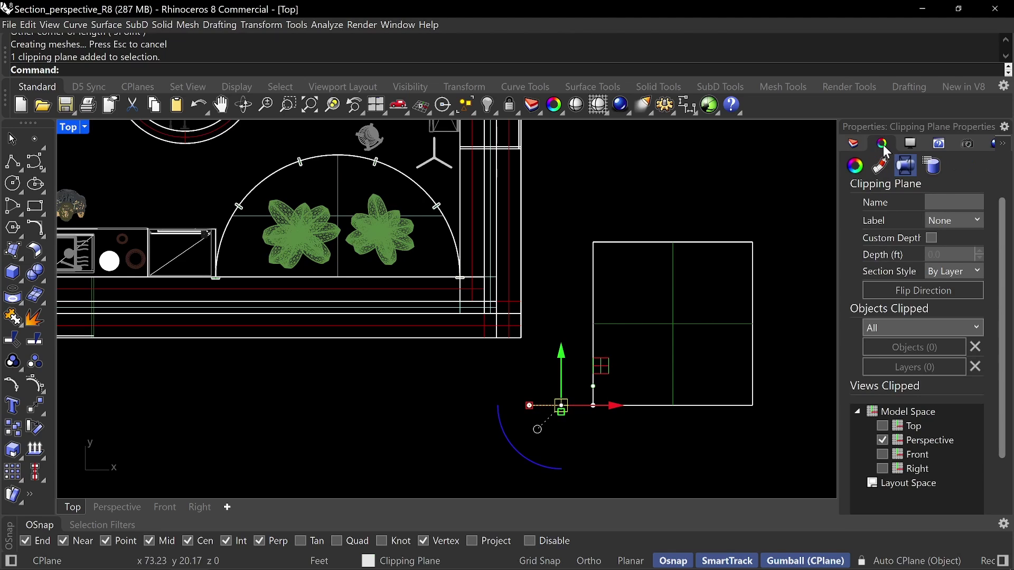
left_click(881, 425)
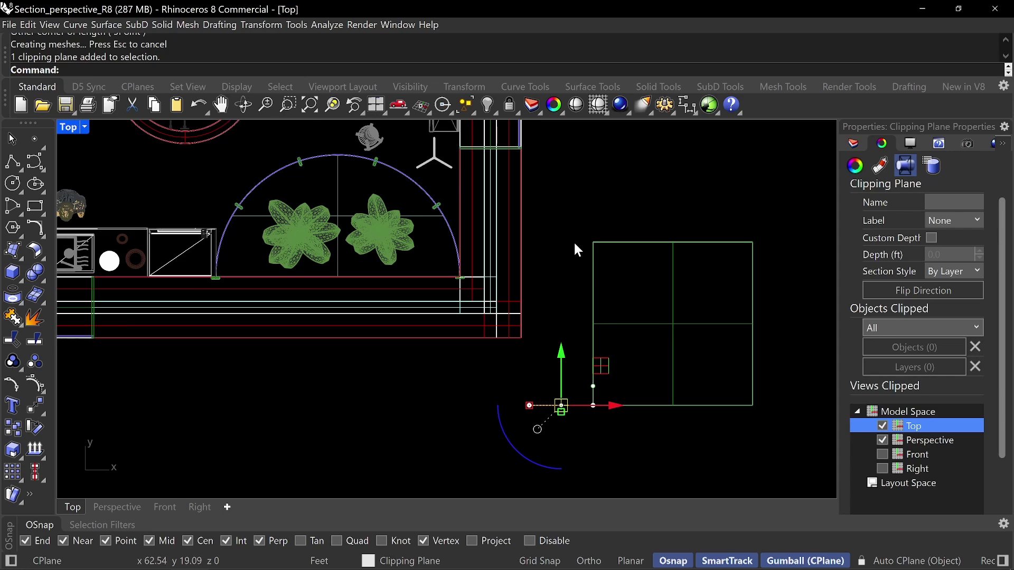
scroll(572, 240, "down", 8)
key("Escape")
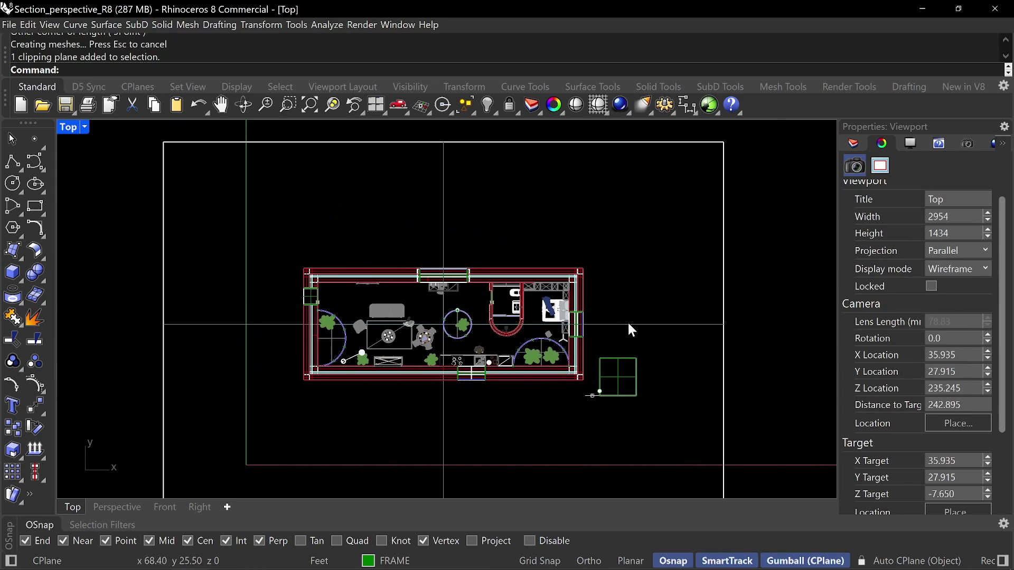
Set the Top viewport's projection to Two Point Perspective.
left_click_drag(626, 329, 613, 296)
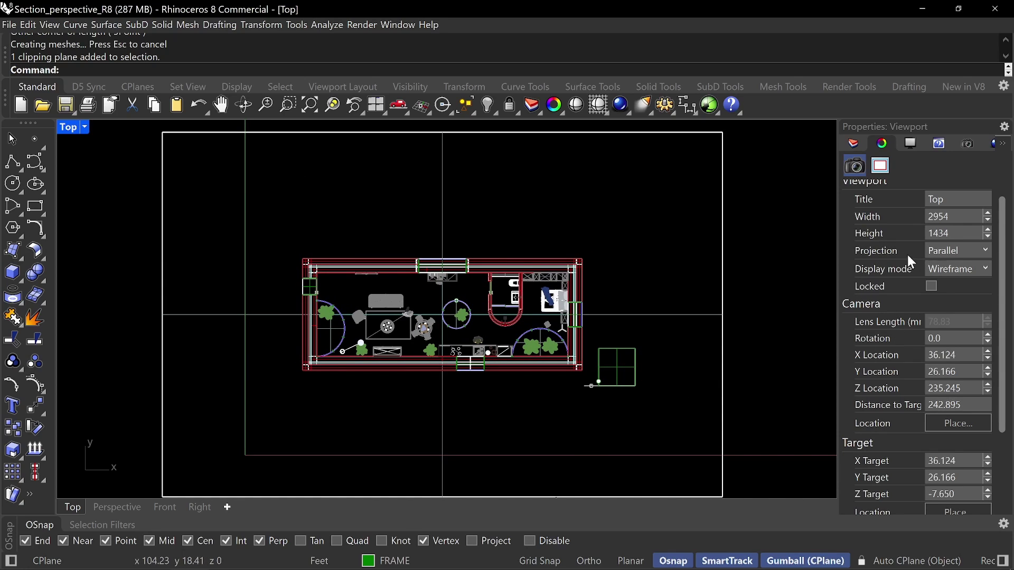
left_click(980, 250)
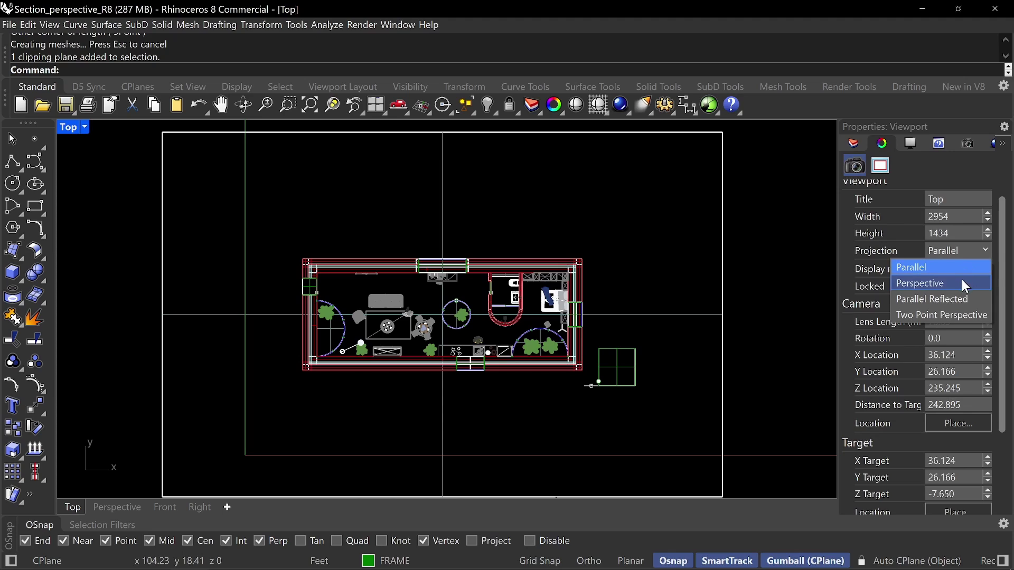
left_click(958, 285)
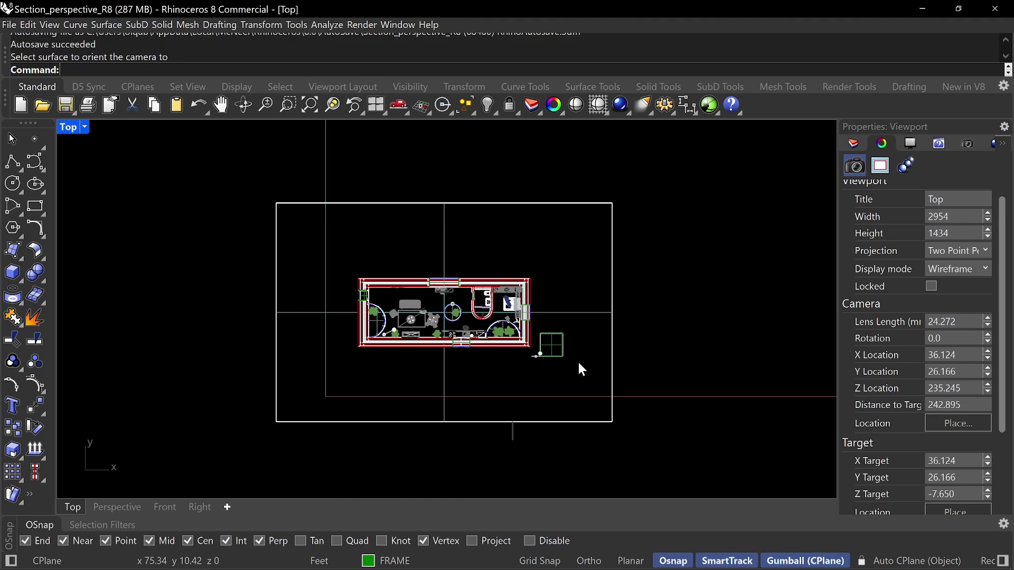
Orient the Top view's camera to the small plane surface beside the house, picking a point near its centre.
type("OrientCameraToSrf")
key("Return")
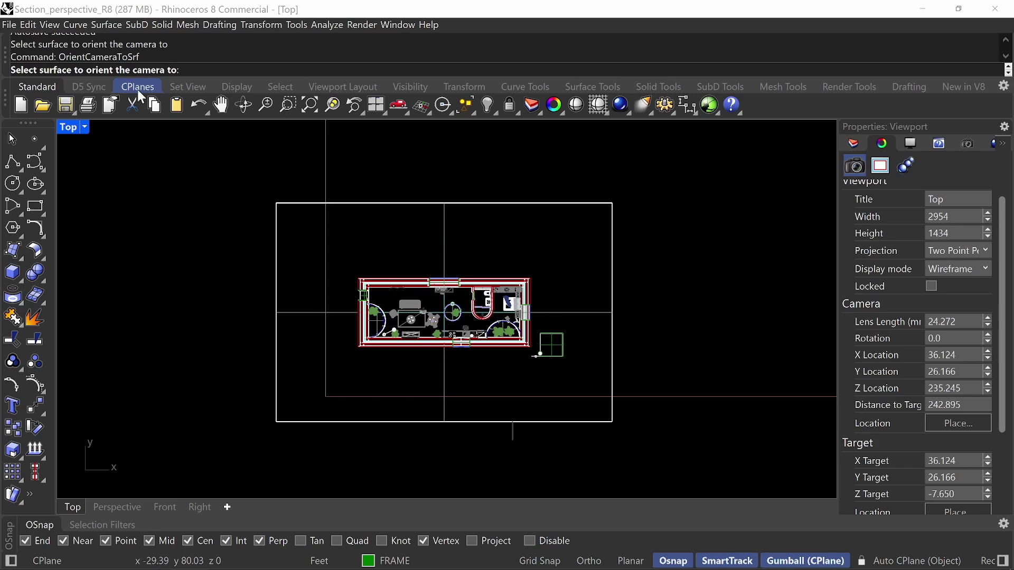
left_click(559, 351)
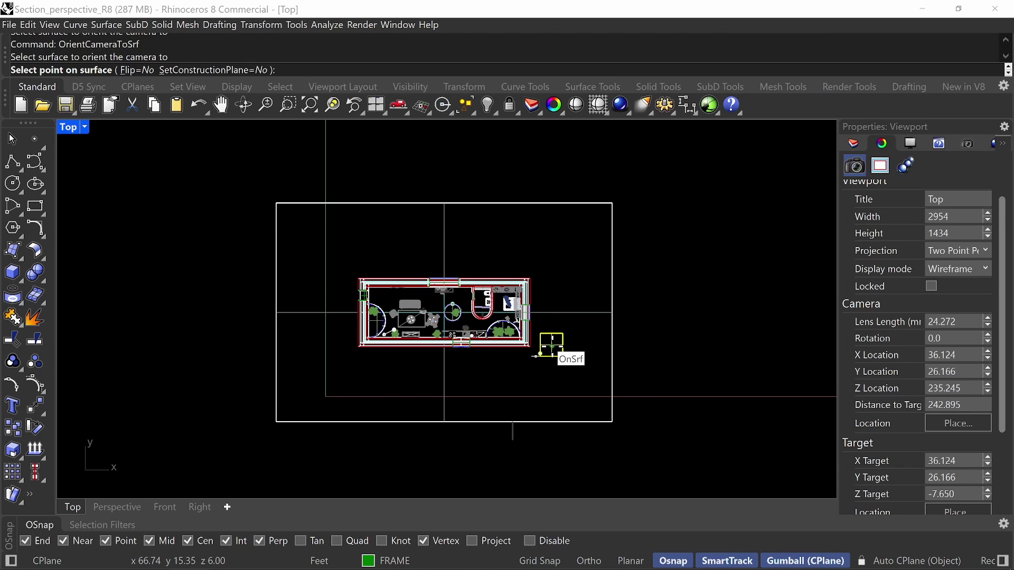
scroll(552, 346, "up", 10)
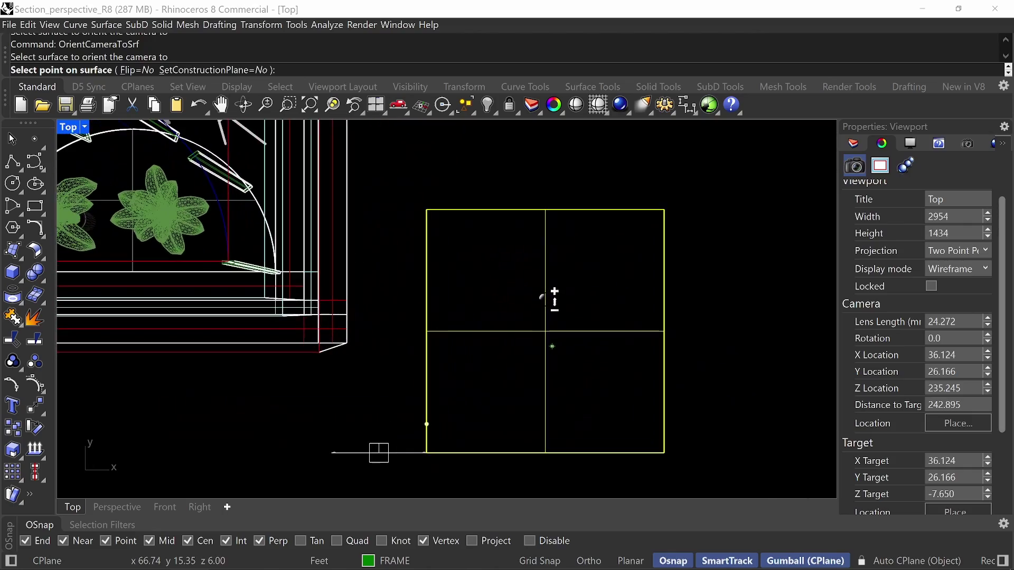
scroll(553, 346, "down", 8)
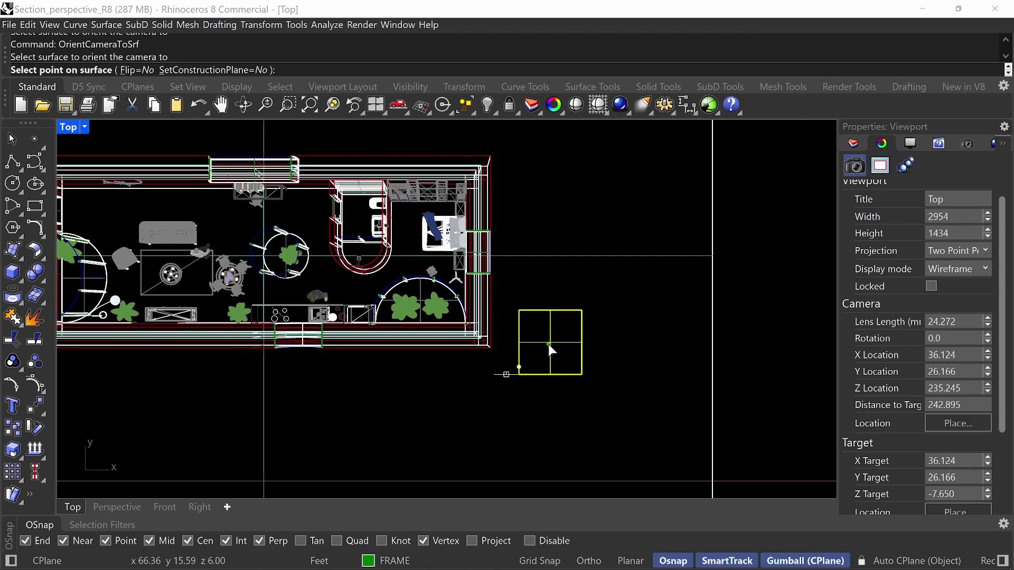
left_click(548, 344)
left_click_drag(386, 278, 615, 365)
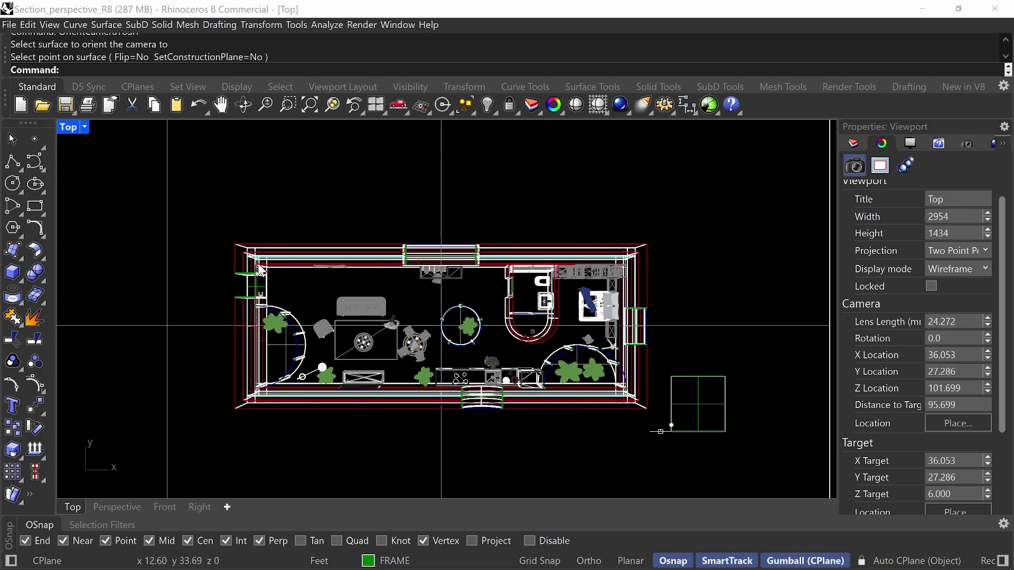
Set the Top viewport's camera lens length to 20.
scroll(472, 343, "up", 3)
scroll(472, 342, "down", 2)
scroll(474, 341, "up", 2)
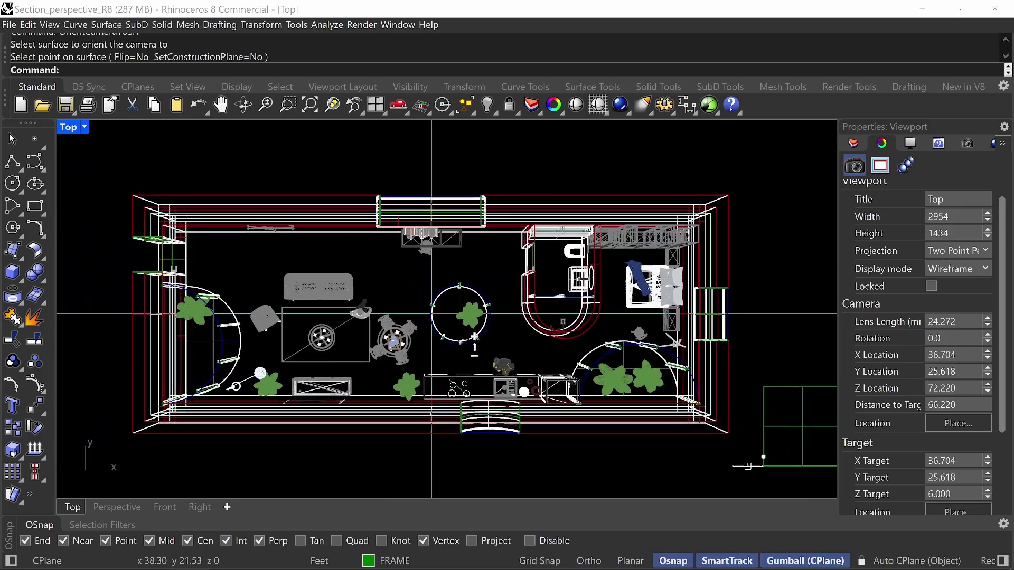
scroll(474, 343, "up", 3)
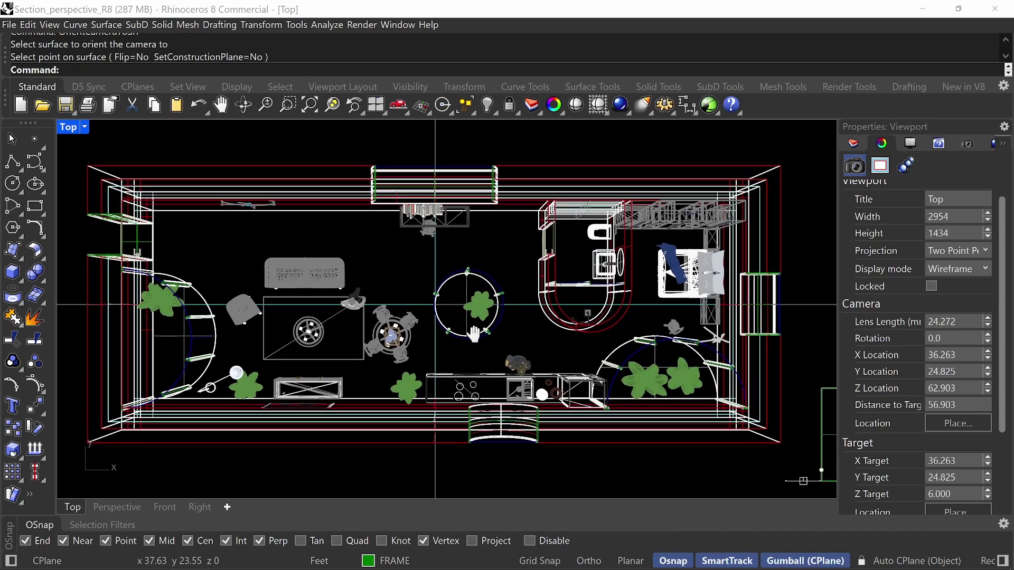
left_click_drag(474, 333, 468, 332)
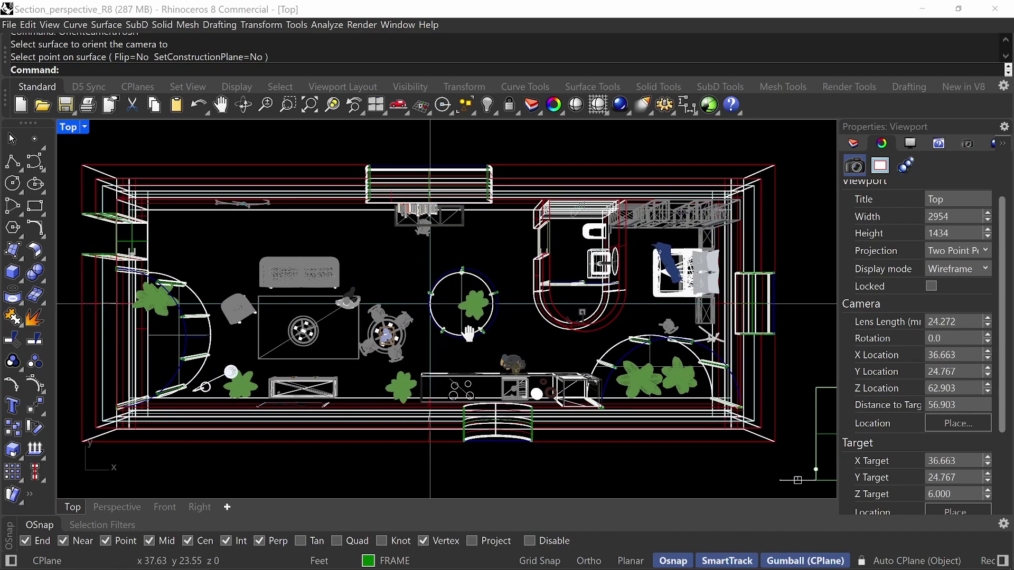
double_click(975, 322)
type("20")
key("Return")
left_click_drag(492, 317, 482, 333)
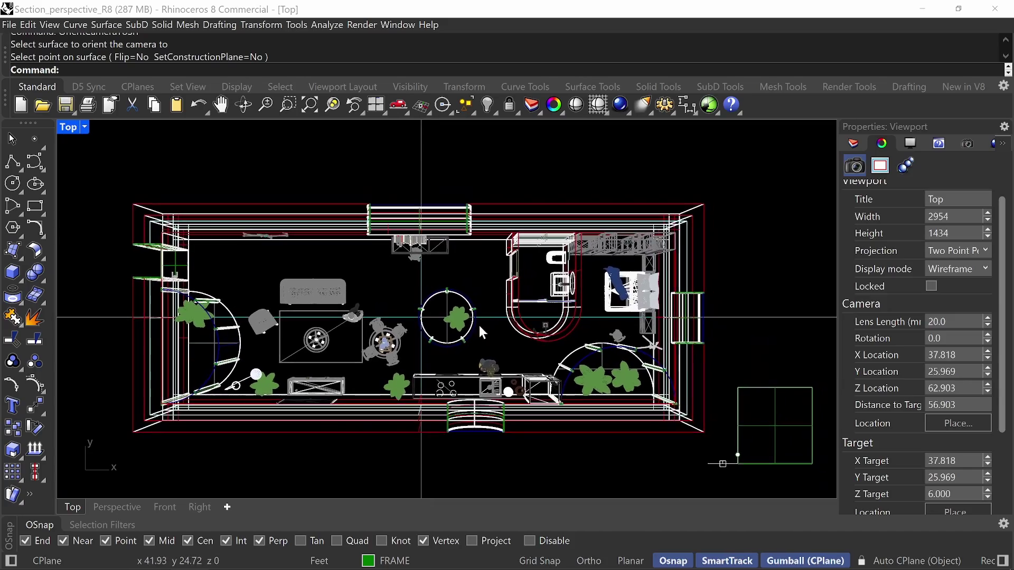
Frame the whole house centrally in the Top viewport and set its display mode to Shaded.
scroll(482, 333, "up", 3)
scroll(475, 330, "down", 3)
scroll(455, 320, "up", 1)
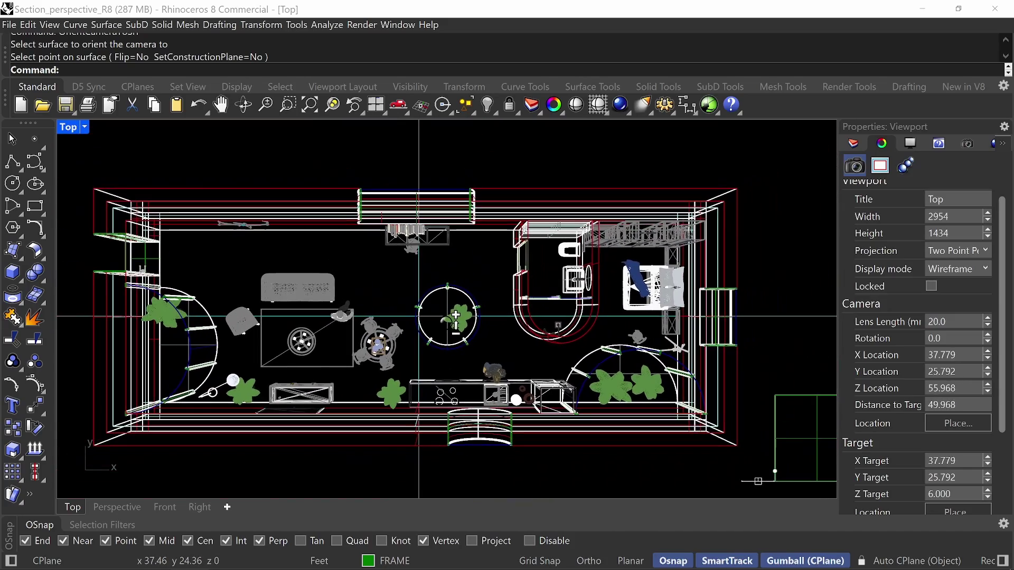
scroll(455, 315, "down", 3)
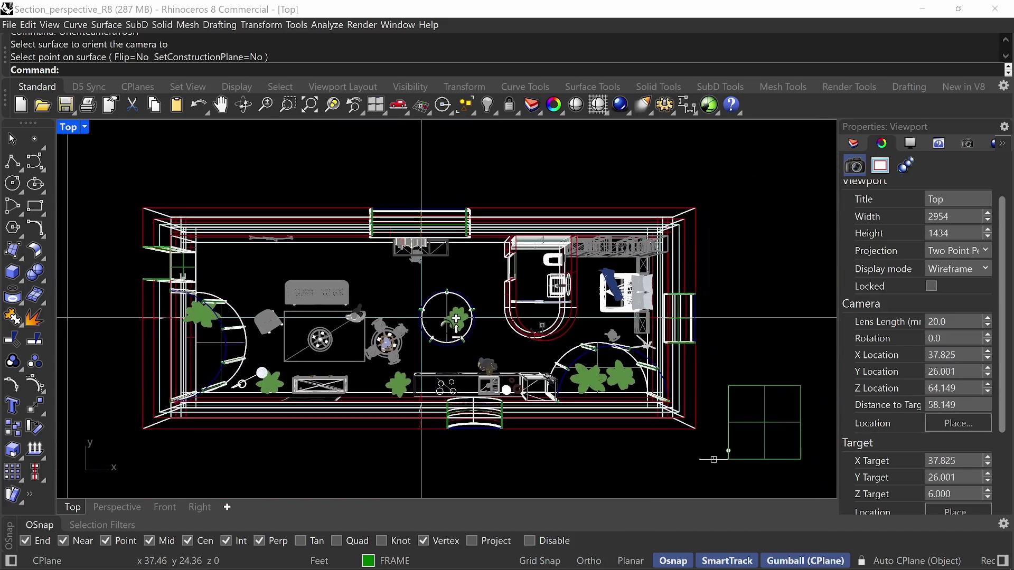
scroll(456, 322, "up", 1)
left_click_drag(449, 326, 467, 327)
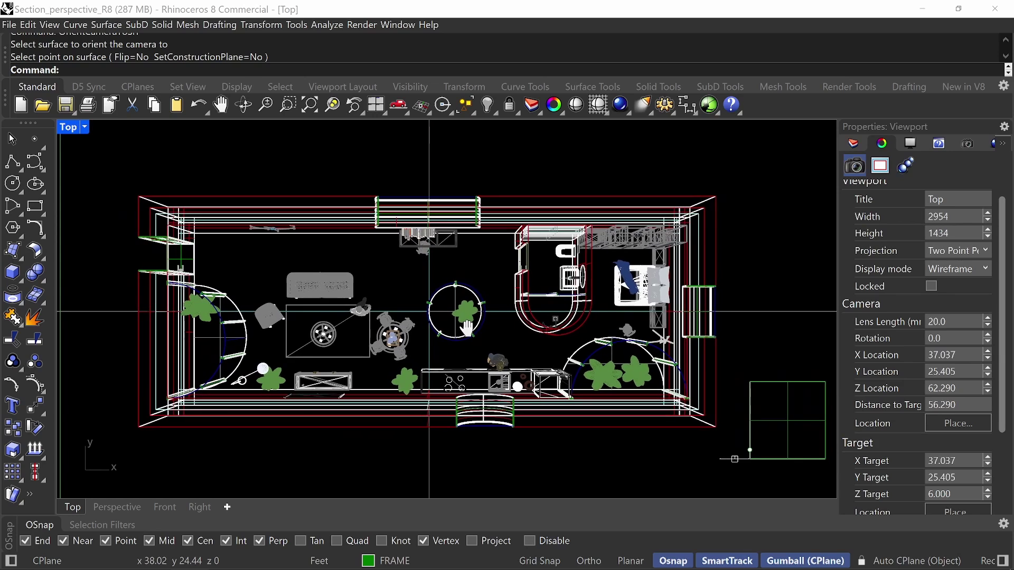
left_click(65, 126)
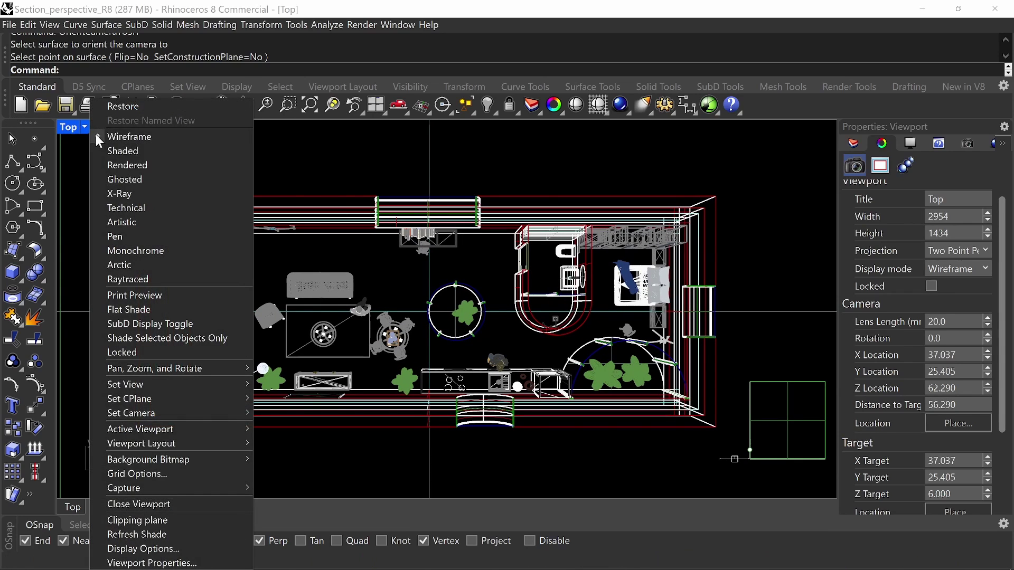
left_click(138, 152)
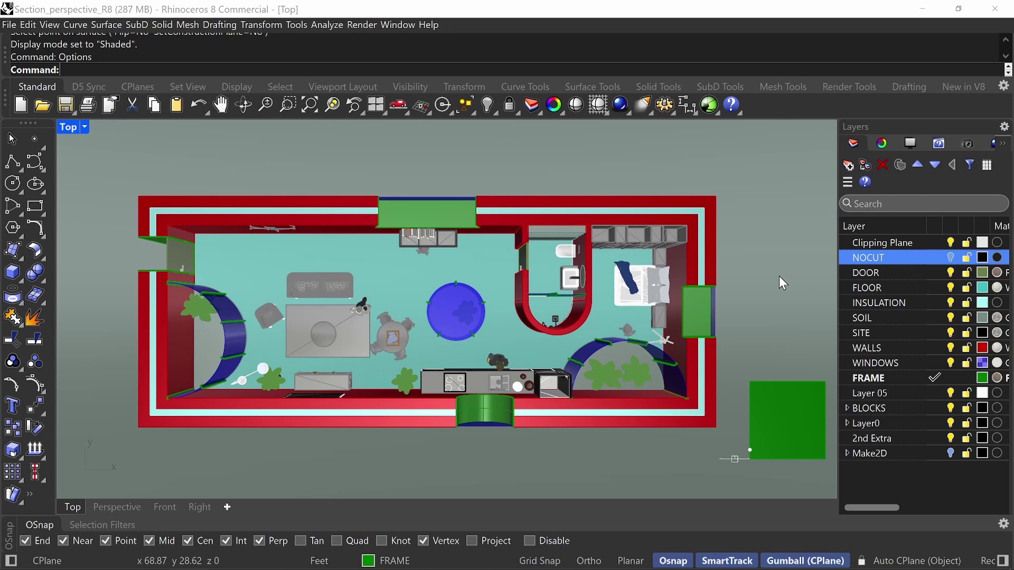
Save the current viewport as a named view called SP1.
type("NamedView")
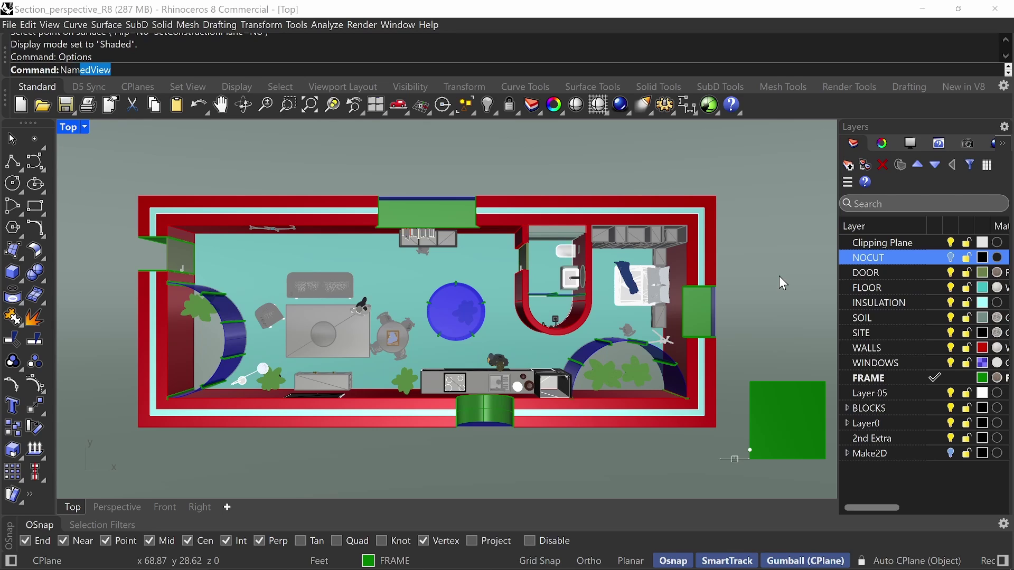
key("Return")
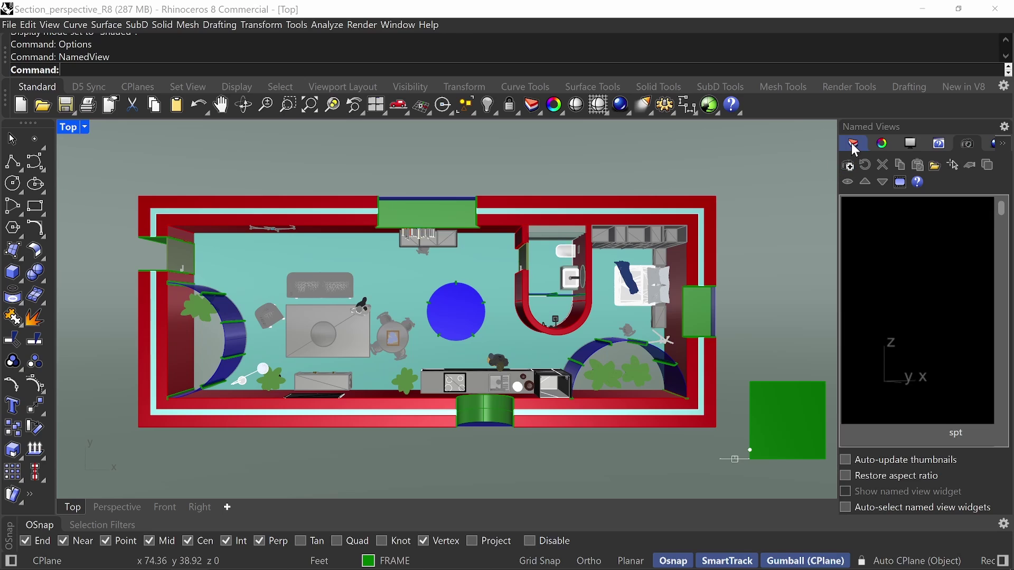
left_click(848, 166)
type("S")
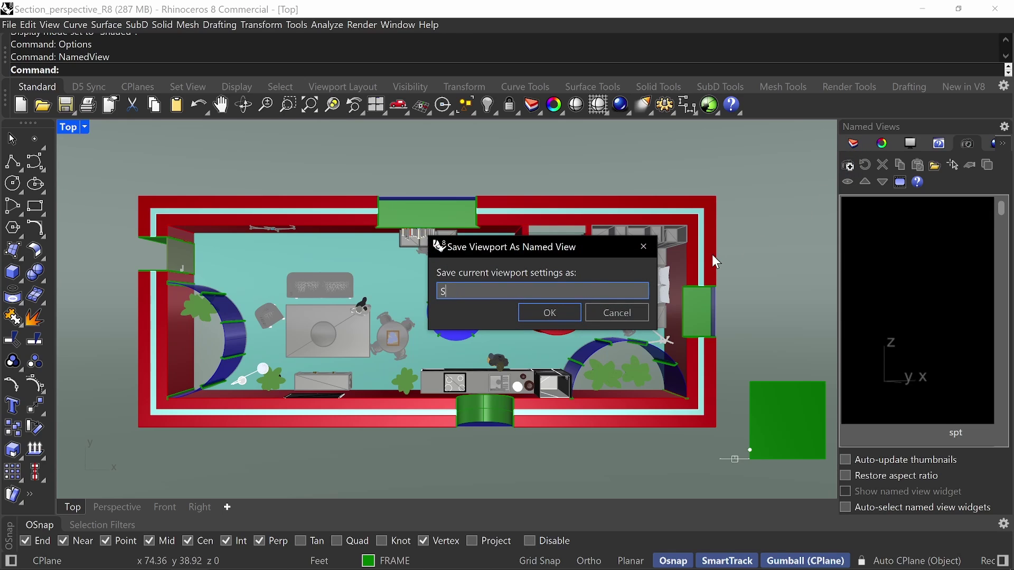
type("P1")
key("Return")
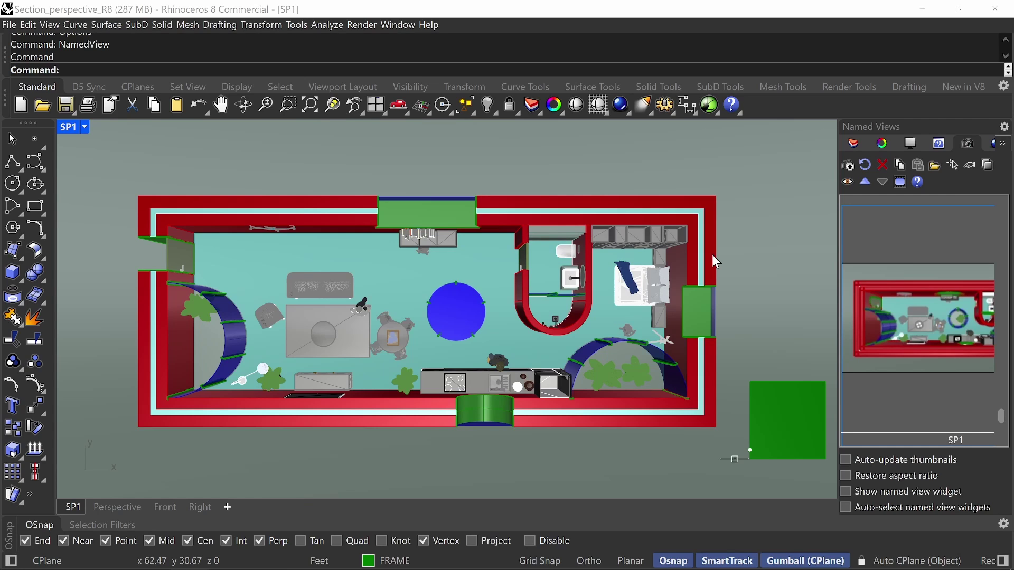
Turn on the NOCUT layer and exclude that layer from the objects cut by the horizontal clipping plane.
left_click(854, 145)
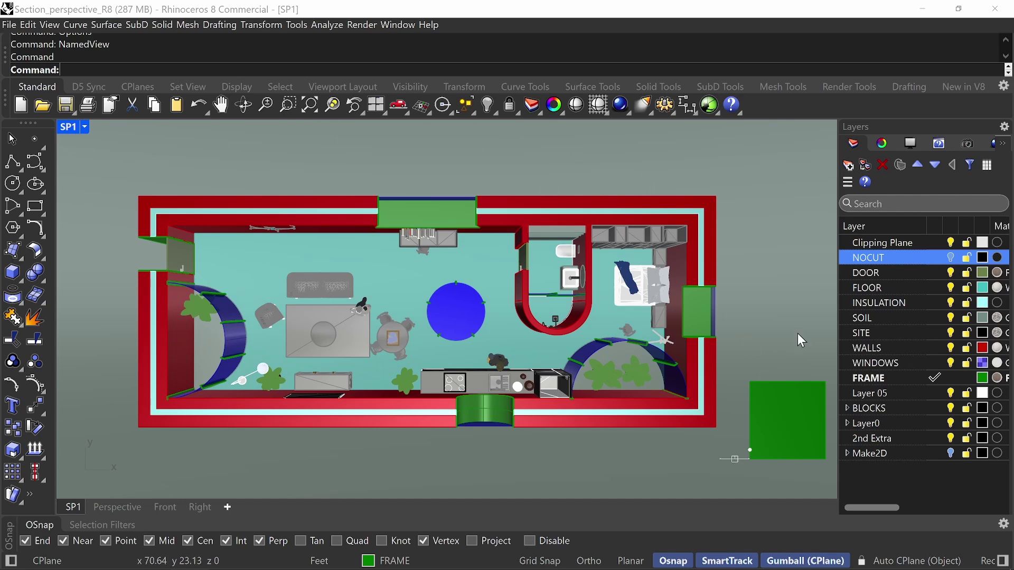
left_click(951, 257)
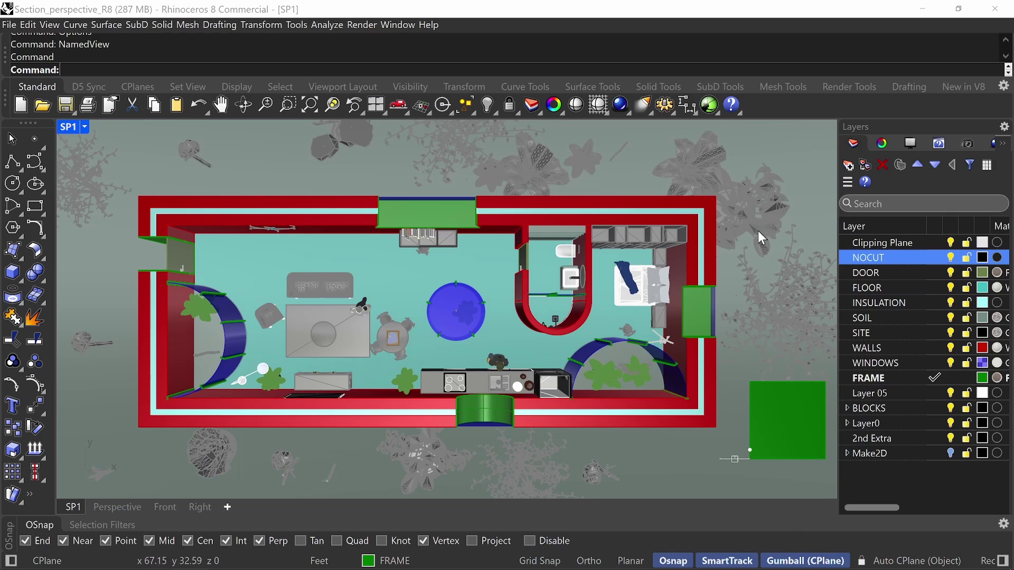
left_click(736, 459)
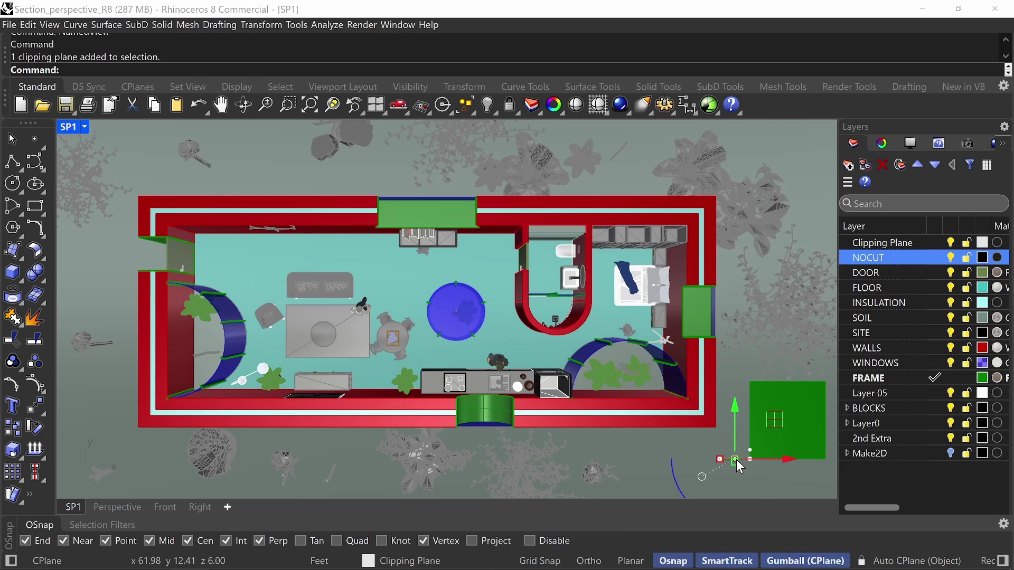
left_click(882, 144)
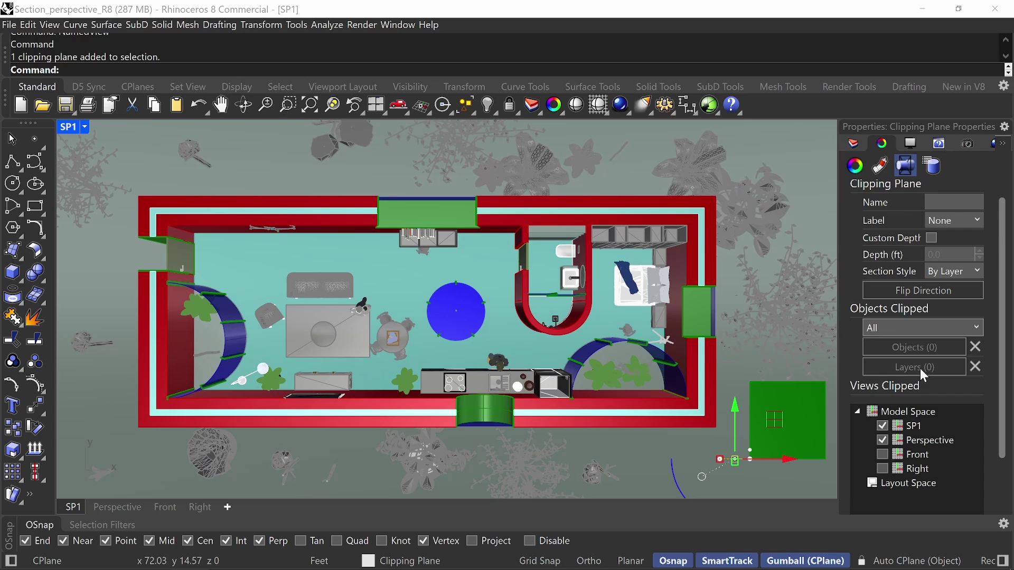
left_click(956, 332)
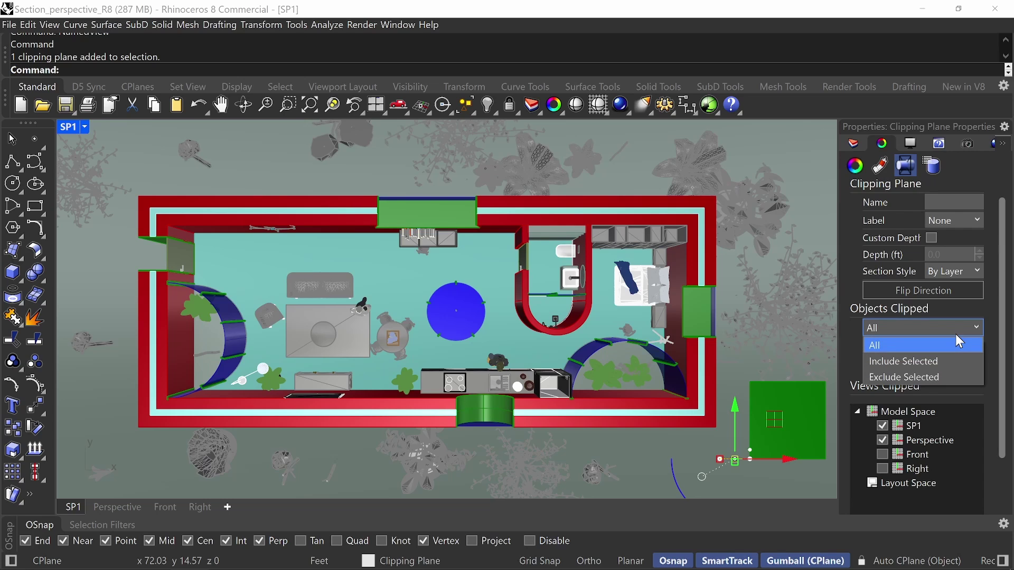
left_click(924, 378)
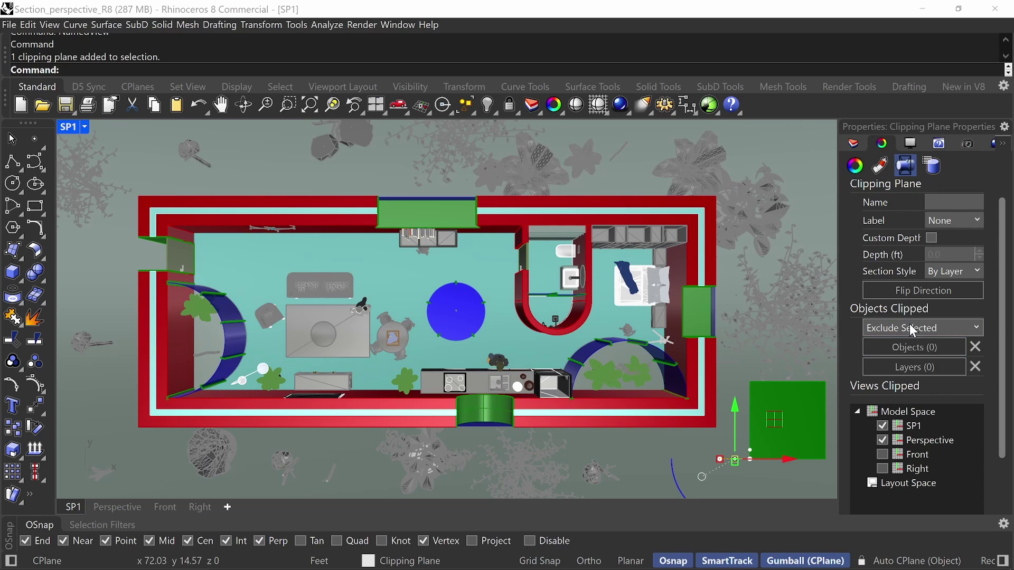
left_click(918, 369)
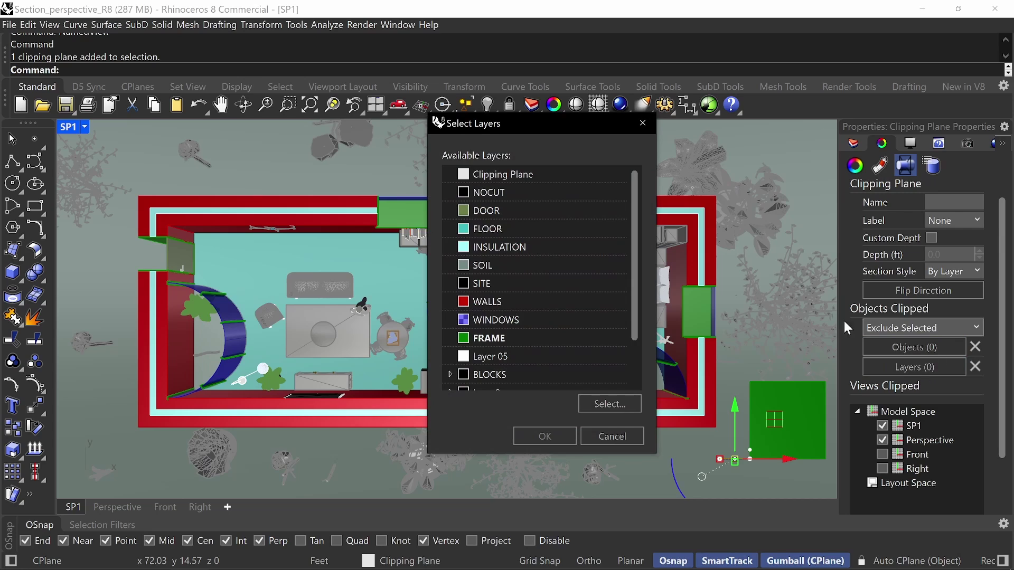
left_click(500, 194)
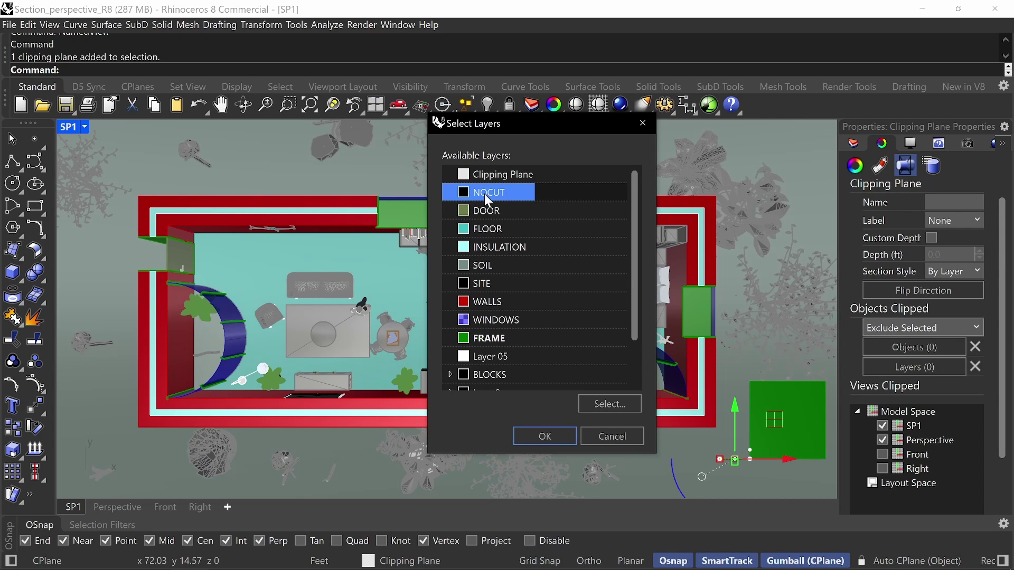
left_click(536, 440)
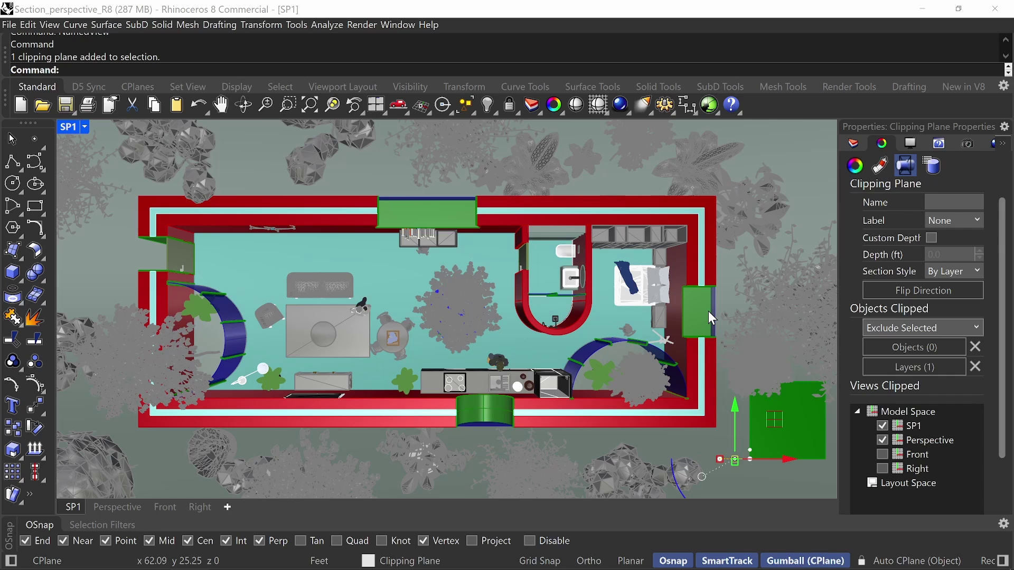
Set the SP1 viewport's display mode to Wireframe and deselect the clipping plane.
left_click(70, 127)
left_click(109, 137)
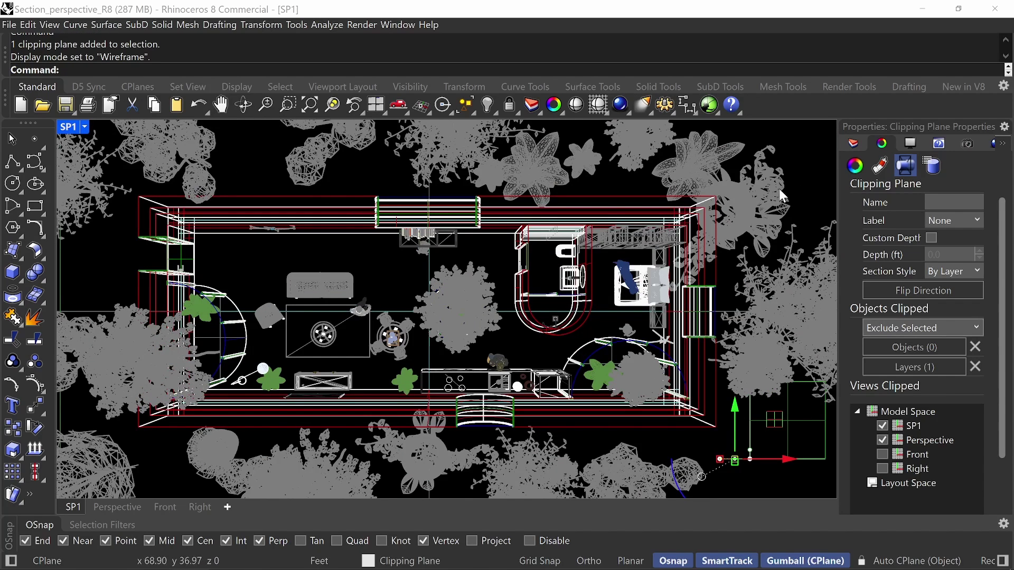
left_click(824, 129)
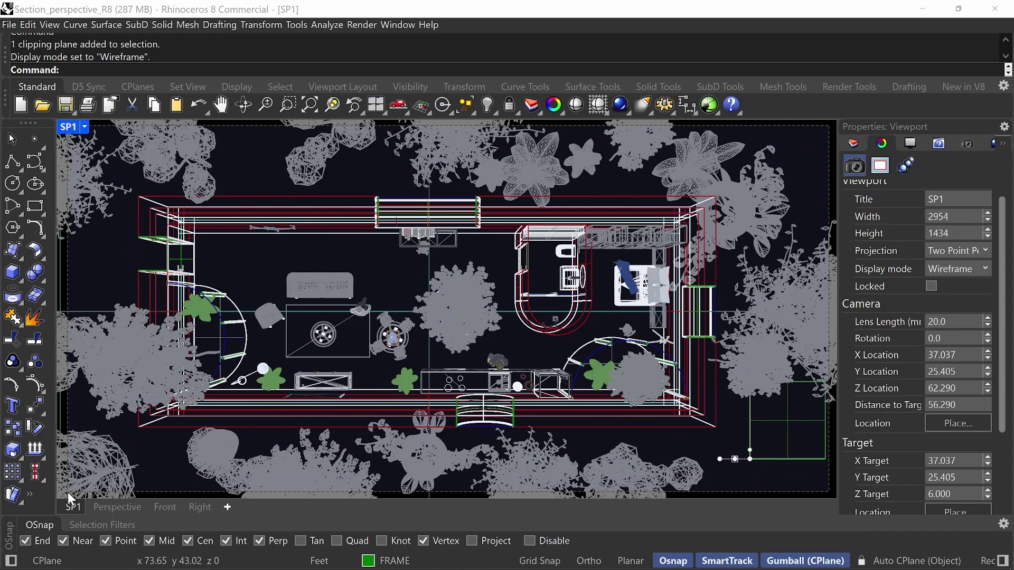
Run Make2D on all objects from the SP1 view, maintaining source layers, with clipping plane intersections, viewport rectangle and grouped output.
key("ctrl+a")
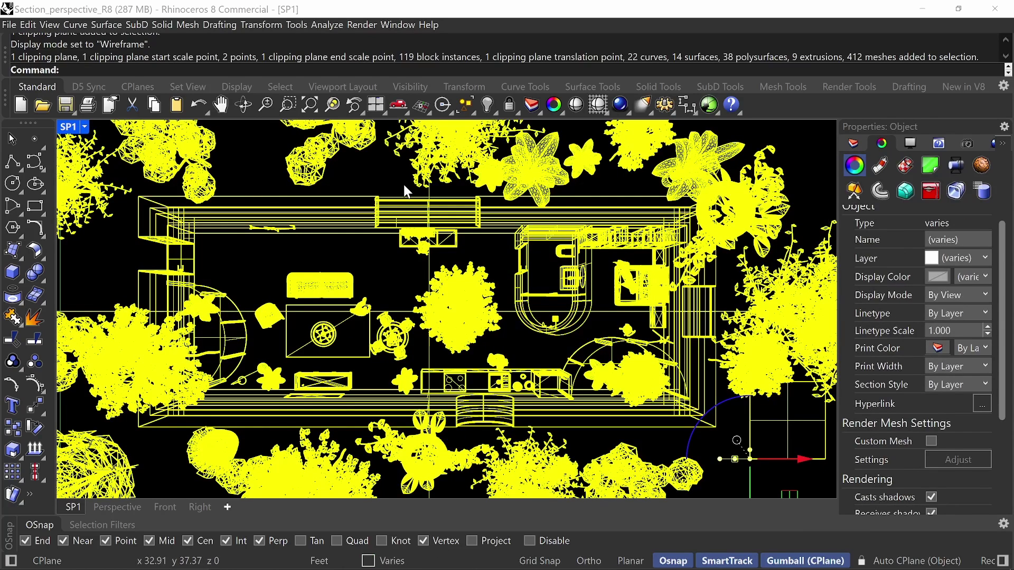
type("Make2D")
key("Return")
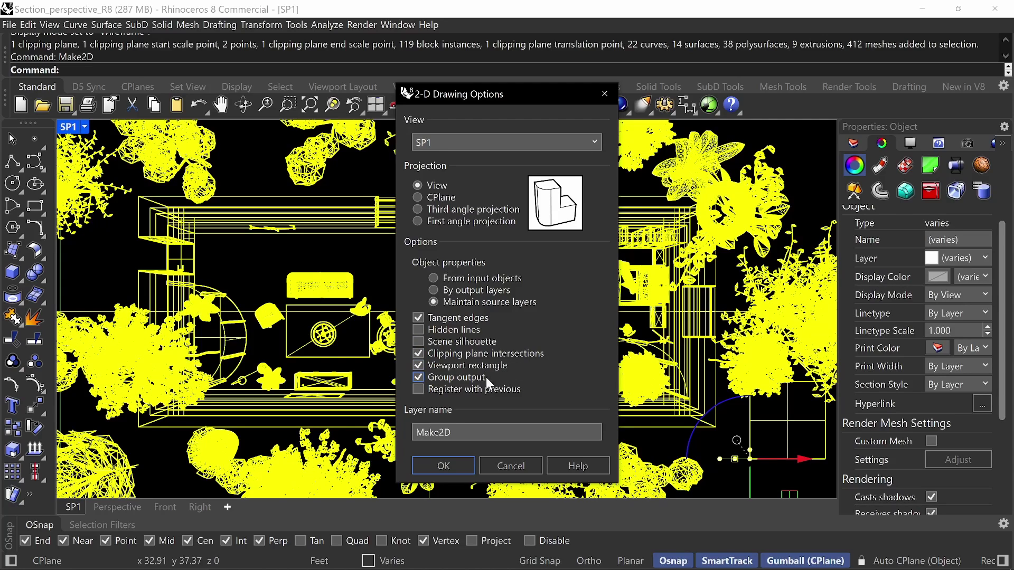
left_click(471, 380)
left_click(433, 467)
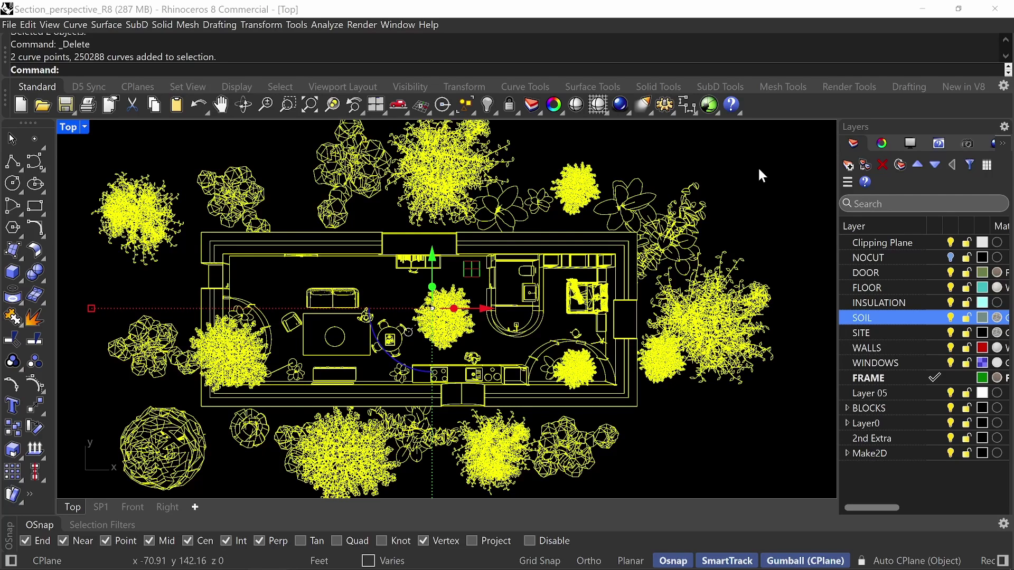
Export the selected 2D linework as an Adobe Illustrator file named PerspectivePlan, using a snapshot of the current view and CMYK color.
type("Export")
key("Return")
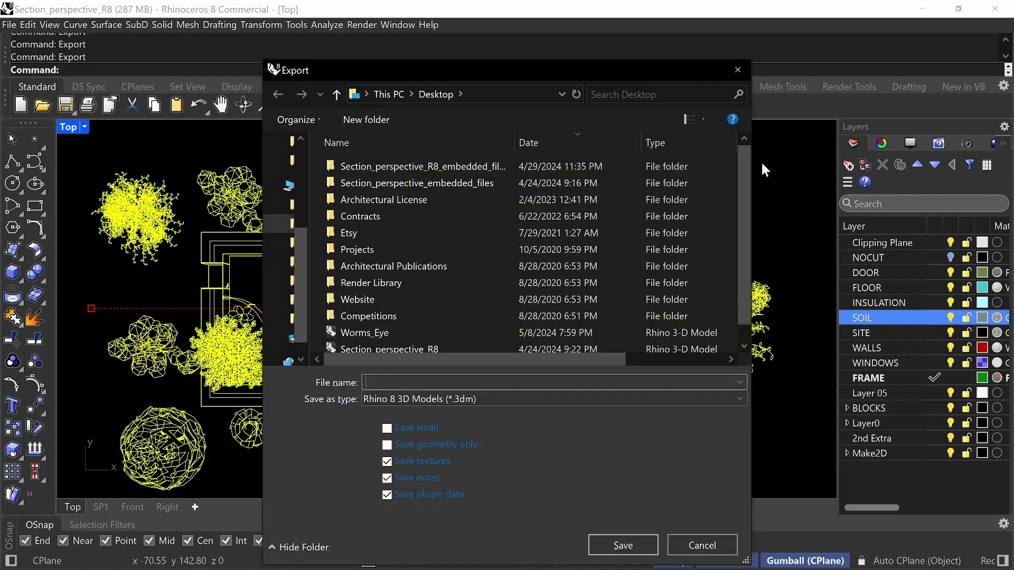
type("P")
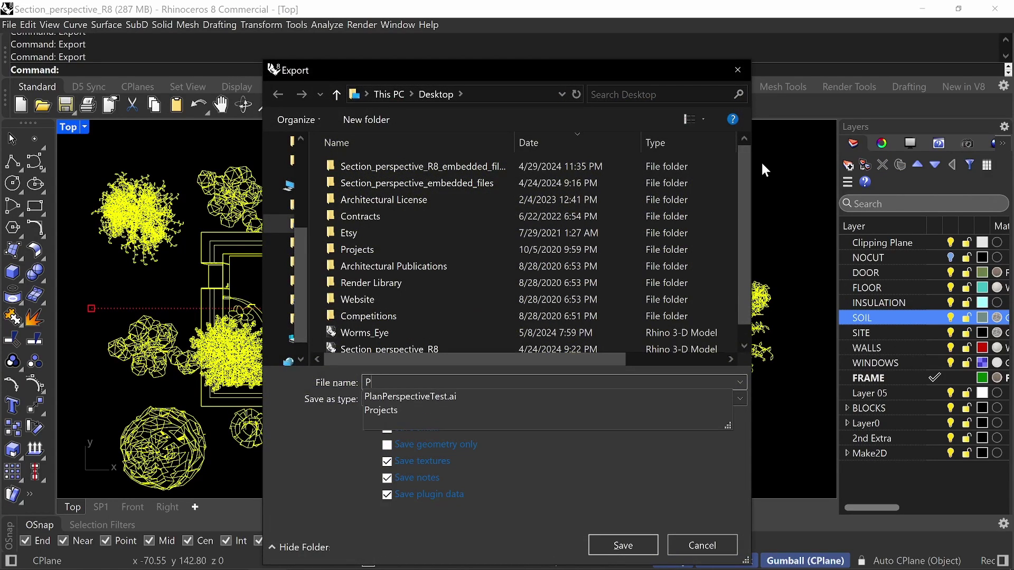
type("erspectivePlan")
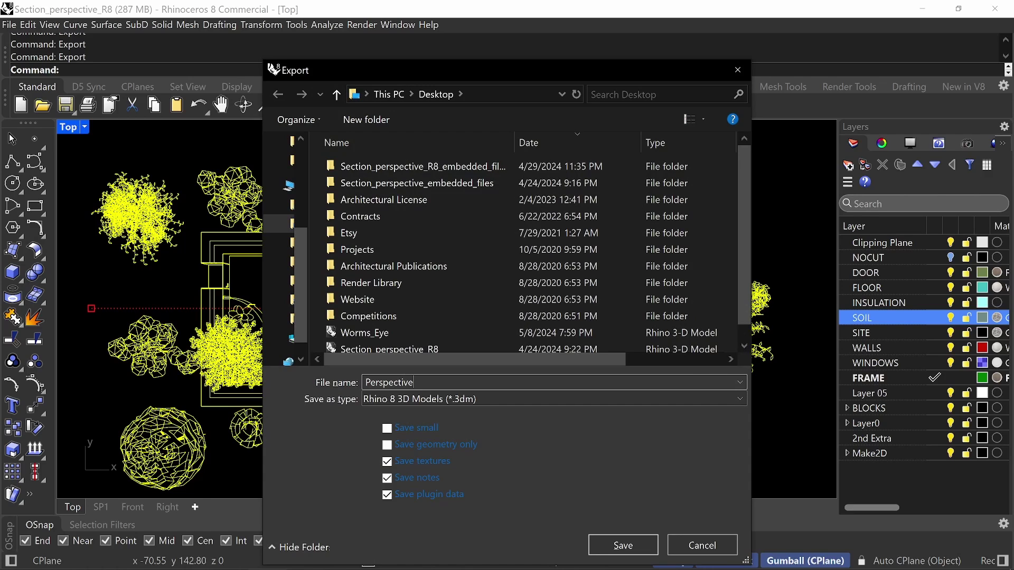
left_click(582, 398)
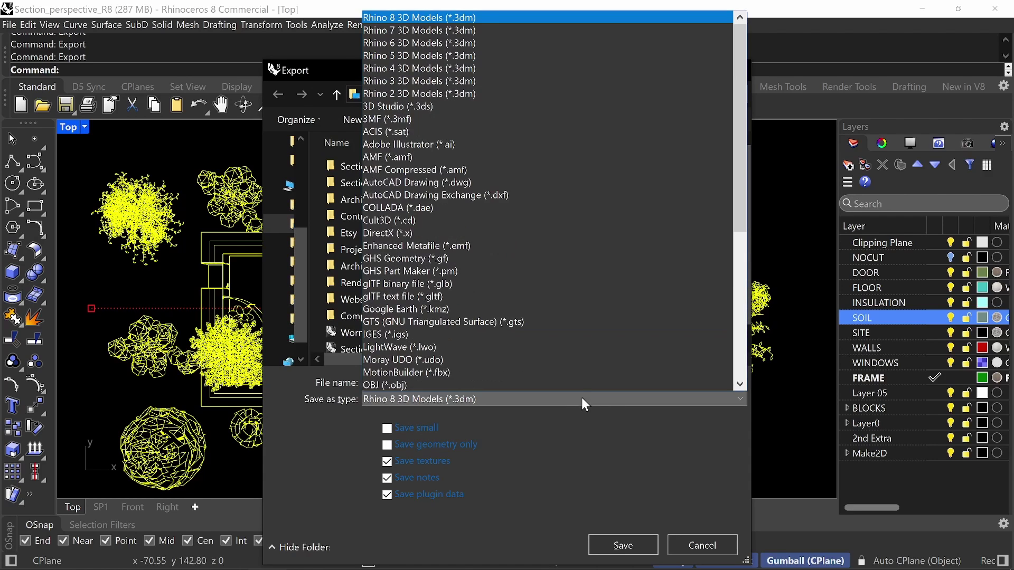
left_click(510, 142)
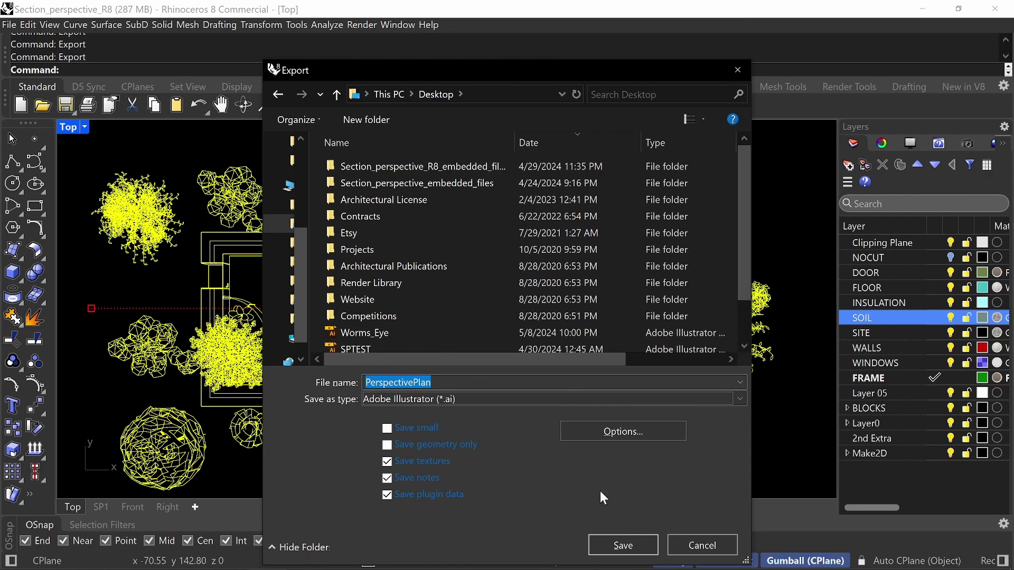
left_click(623, 545)
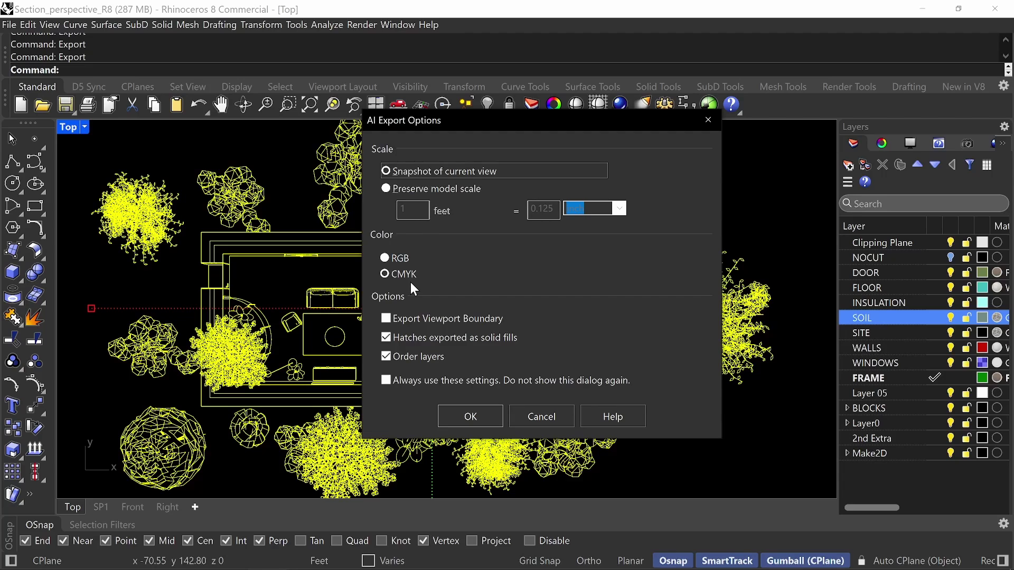
left_click(470, 419)
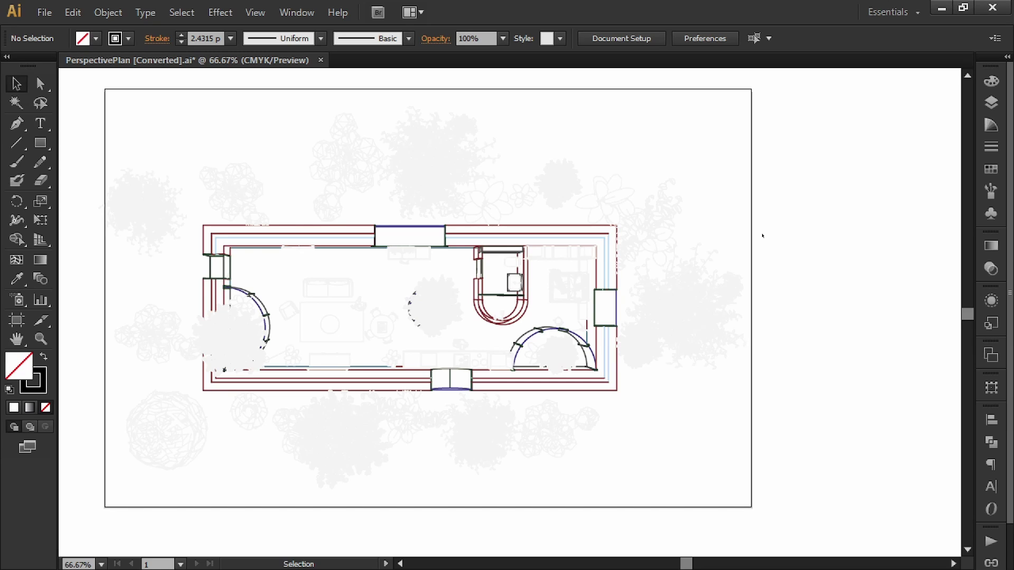
In Illustrator, select all linework of the PerspectivePlan drawing and set its stroke weight to 0.1 pt.
key("a")
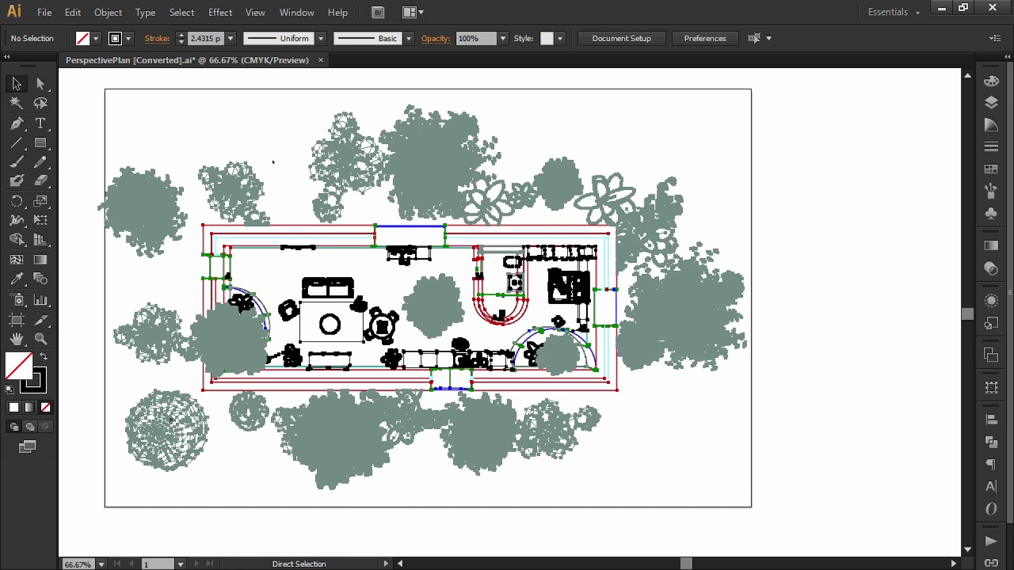
key("ctrl+a")
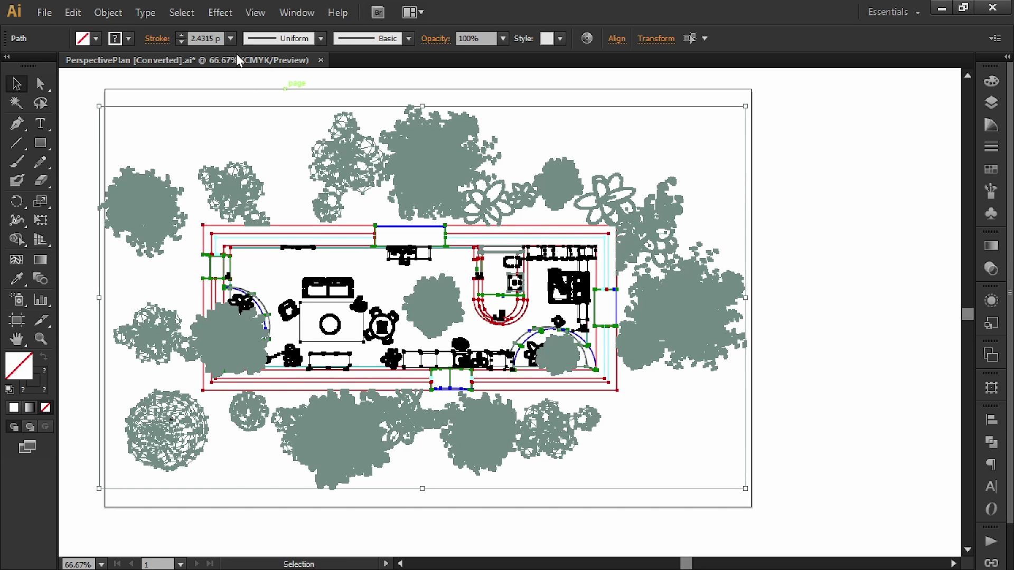
left_click(215, 37)
type(".1")
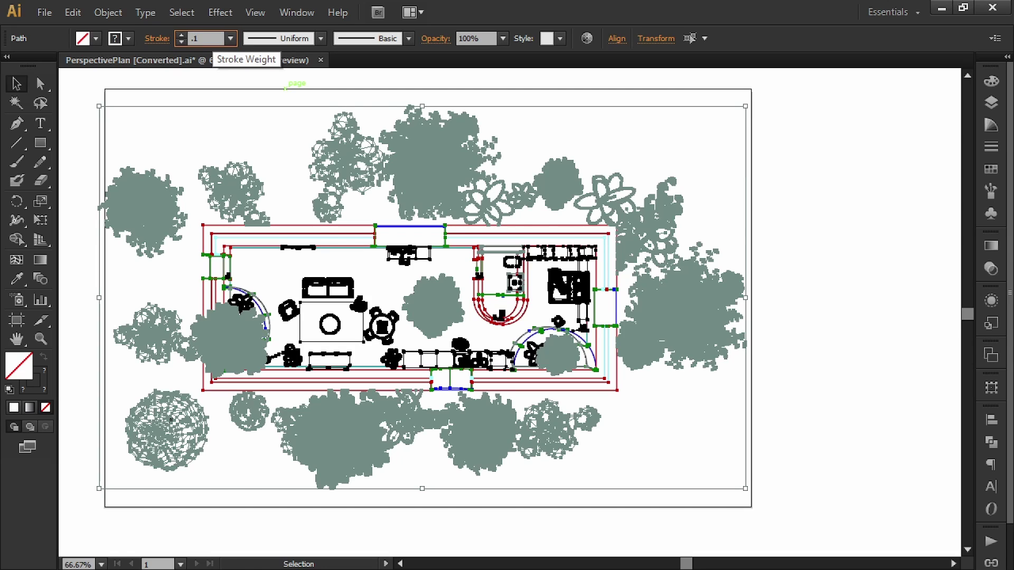
key("Return")
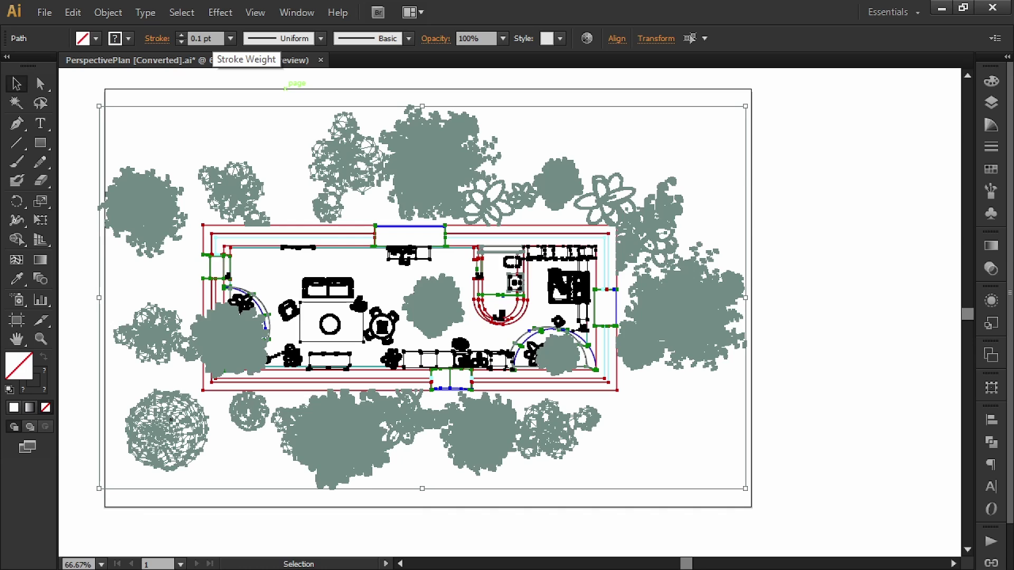
Set the stroke color of all linework to C 80, M 0, Y 0, K 35 and deselect it.
left_click(129, 37, "shift")
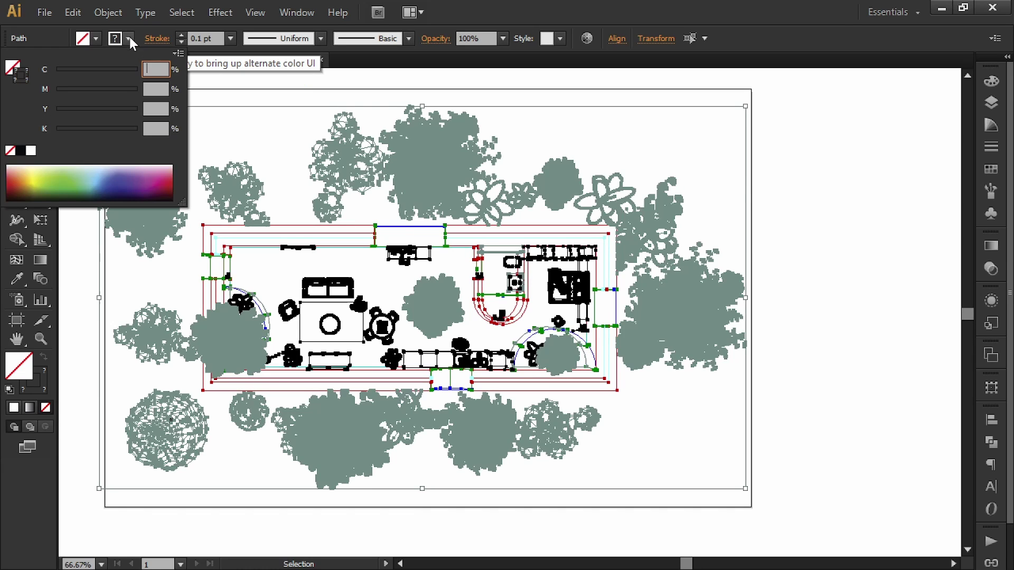
left_click(31, 152)
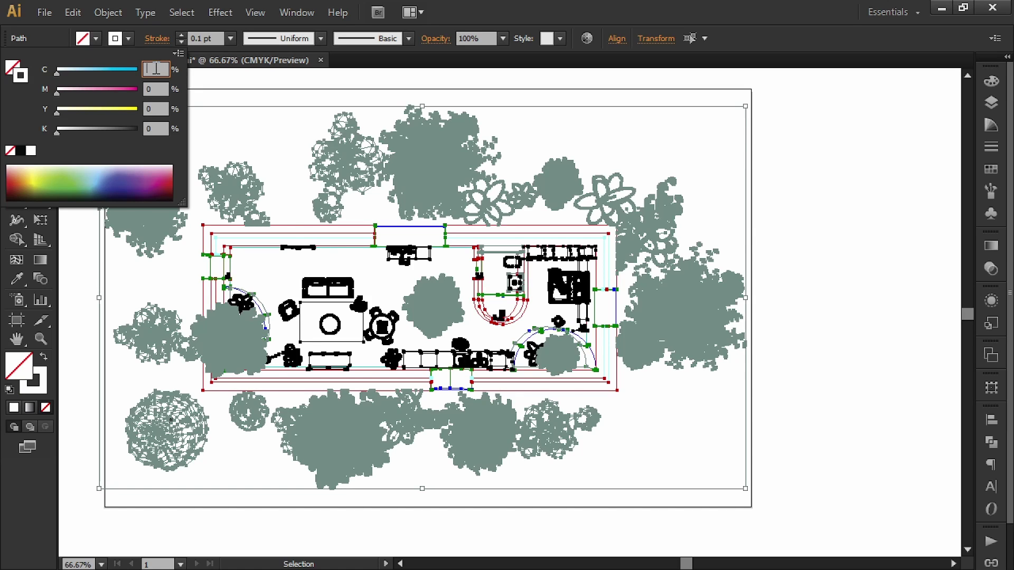
type("80")
left_click(149, 129)
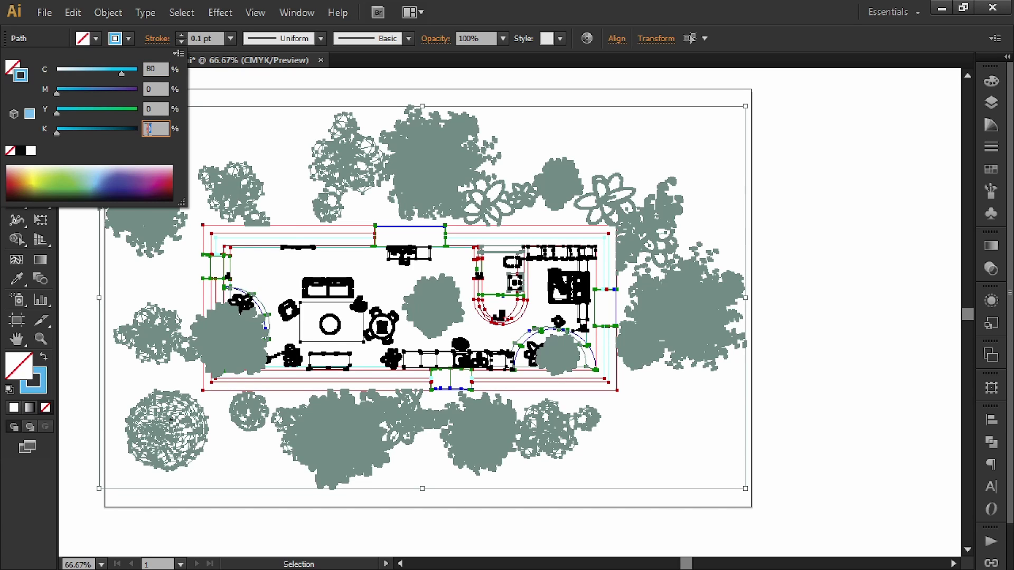
type("35")
left_click(382, 78)
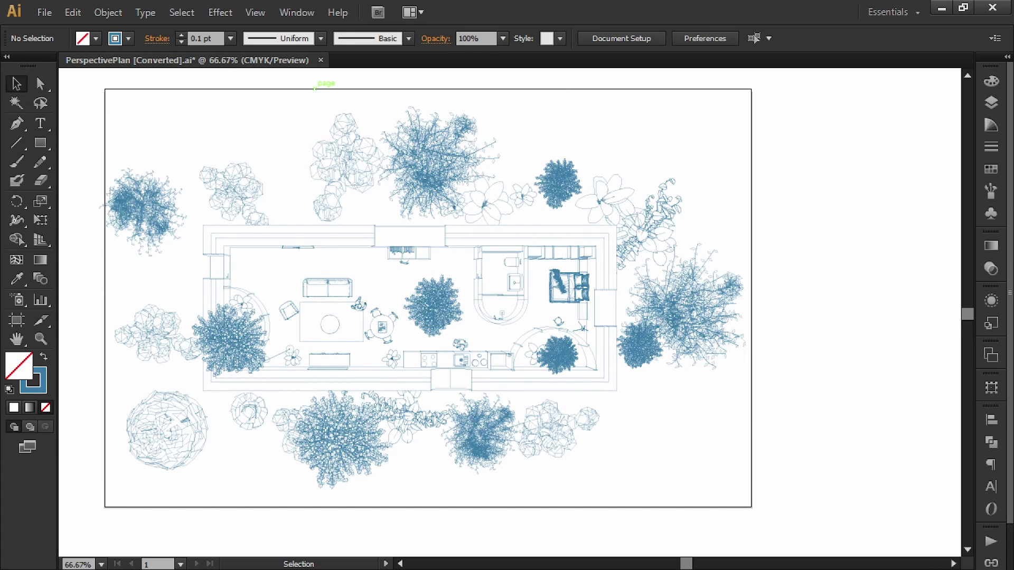
Select everything on the SOIL layer, lighten its stroke color to C 40, M 0, Y 0, K 10, and deselect it.
left_click(991, 102)
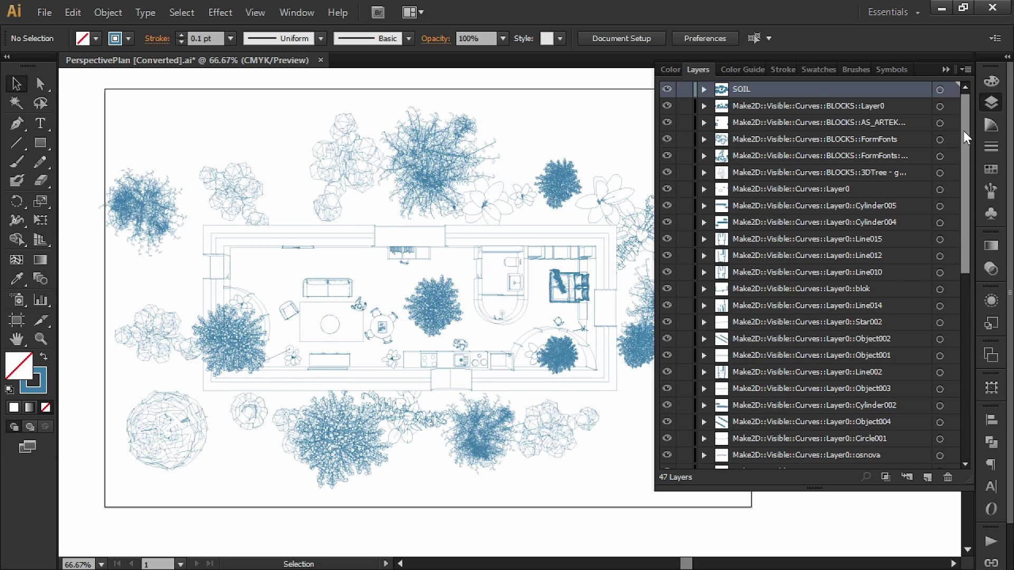
left_click_drag(963, 131, 963, 316)
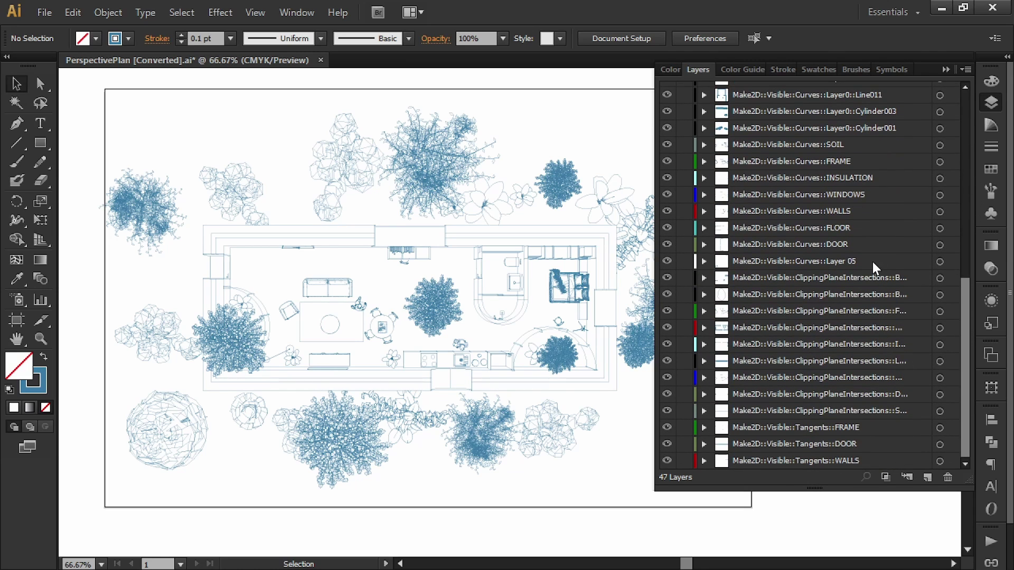
scroll(965, 287, "up", 2)
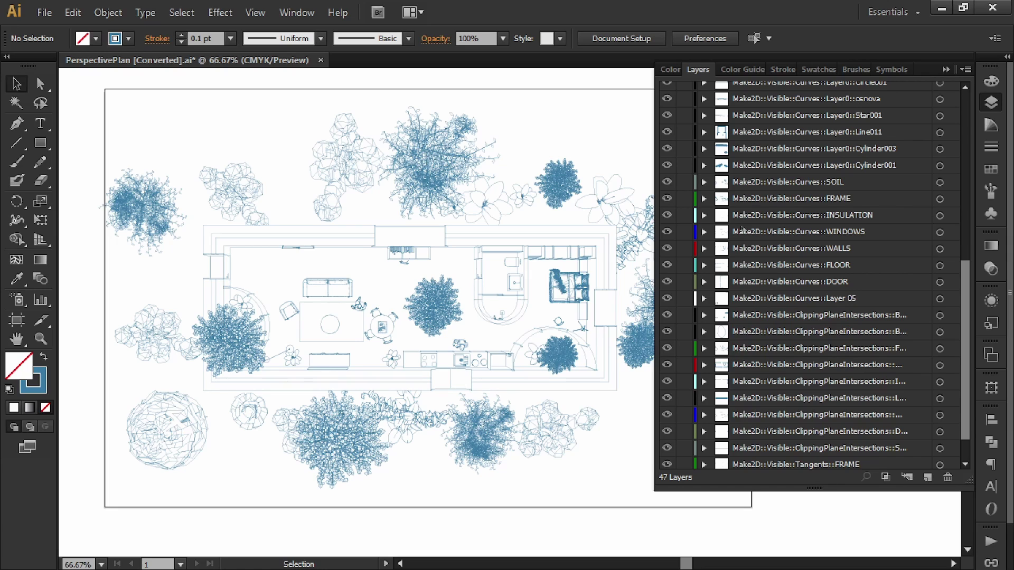
left_click_drag(966, 335, 971, 105)
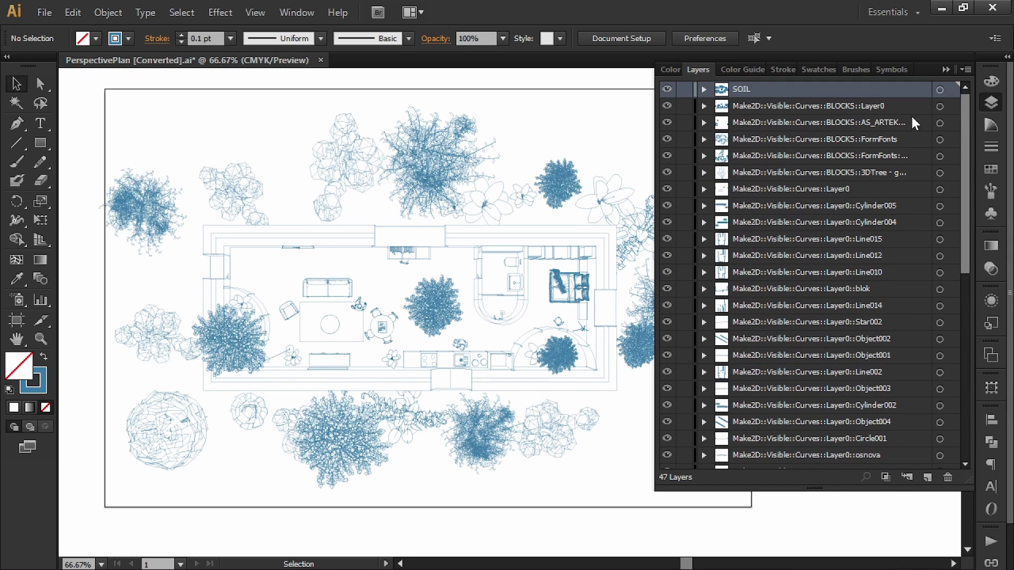
left_click(940, 90)
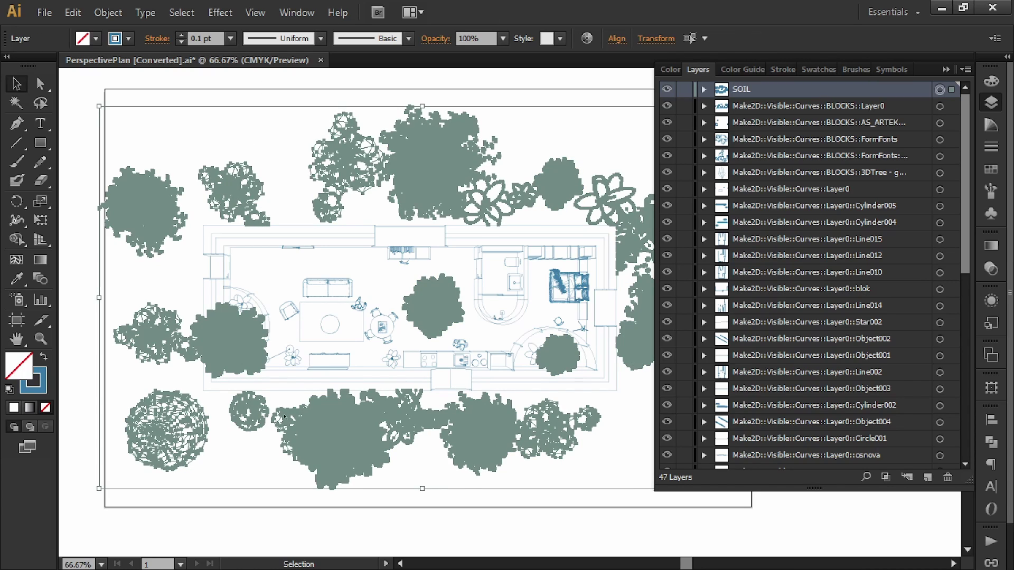
left_click(129, 39, "shift")
left_click(149, 69)
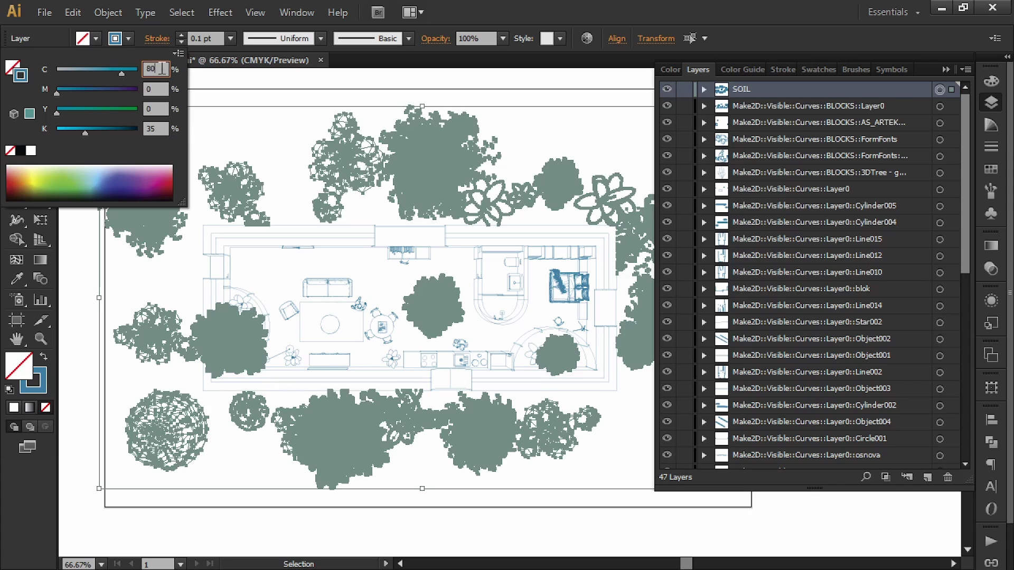
type("40")
left_click(147, 129)
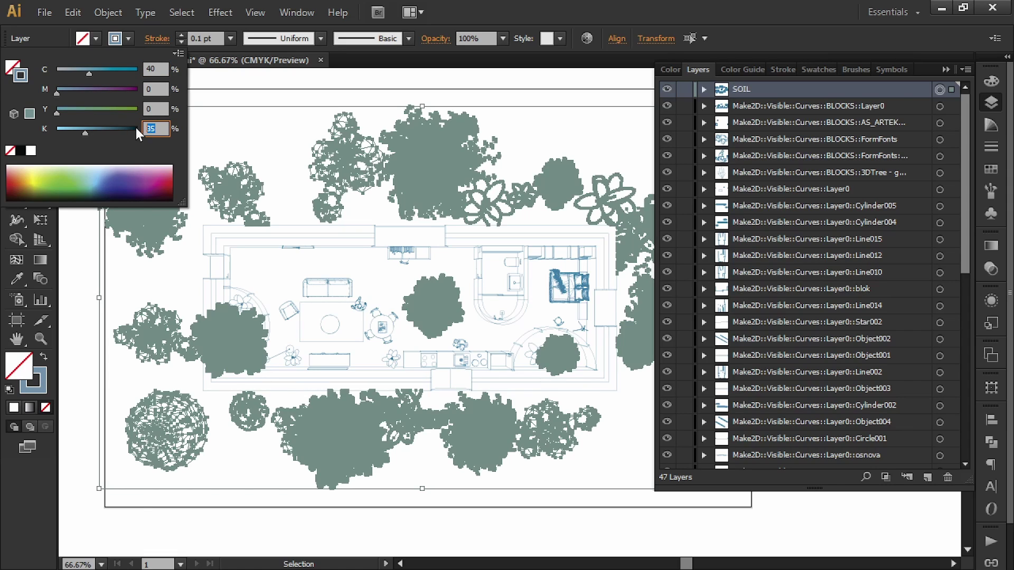
type("10")
key("Return")
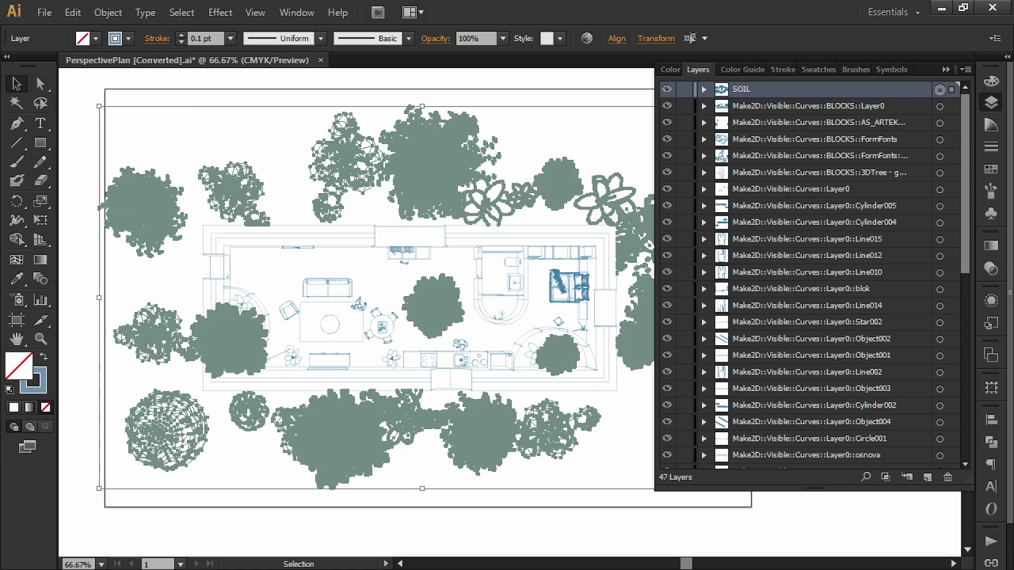
left_click(467, 80)
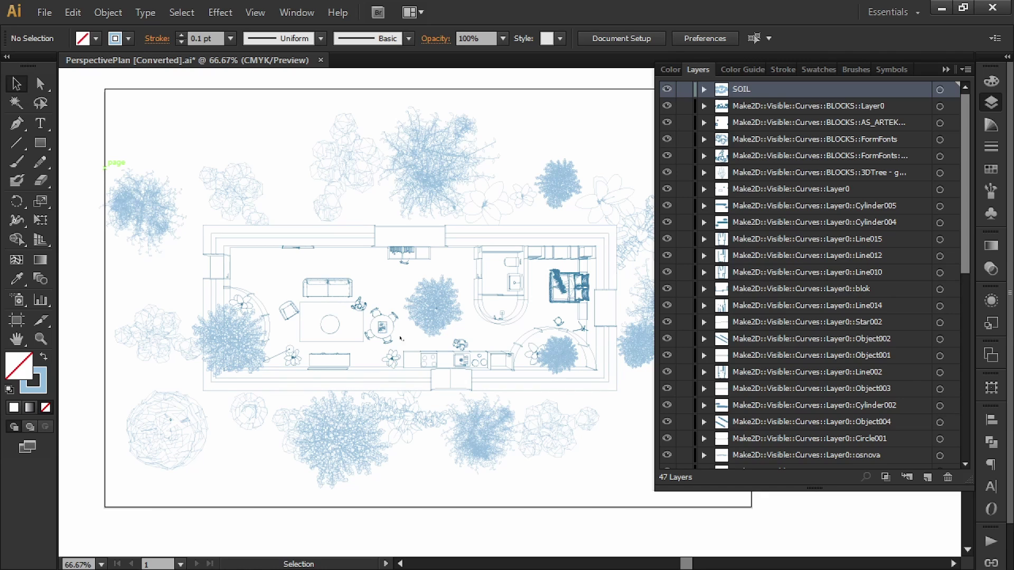
Identify the clipping plane intersection layer holding the wall cut lines, hide the SOIL layer and clear the selection.
left_click(503, 234)
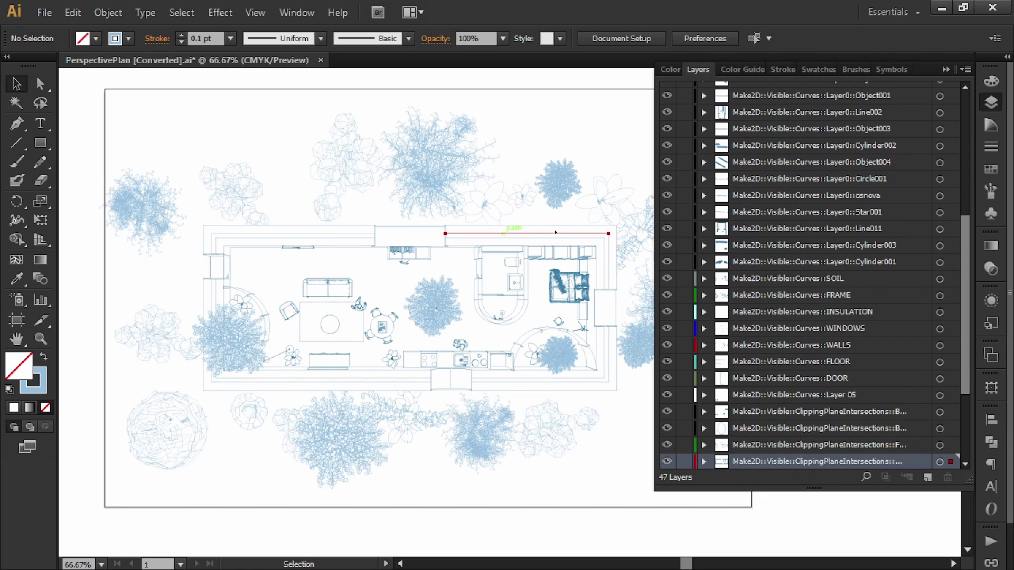
left_click(939, 462)
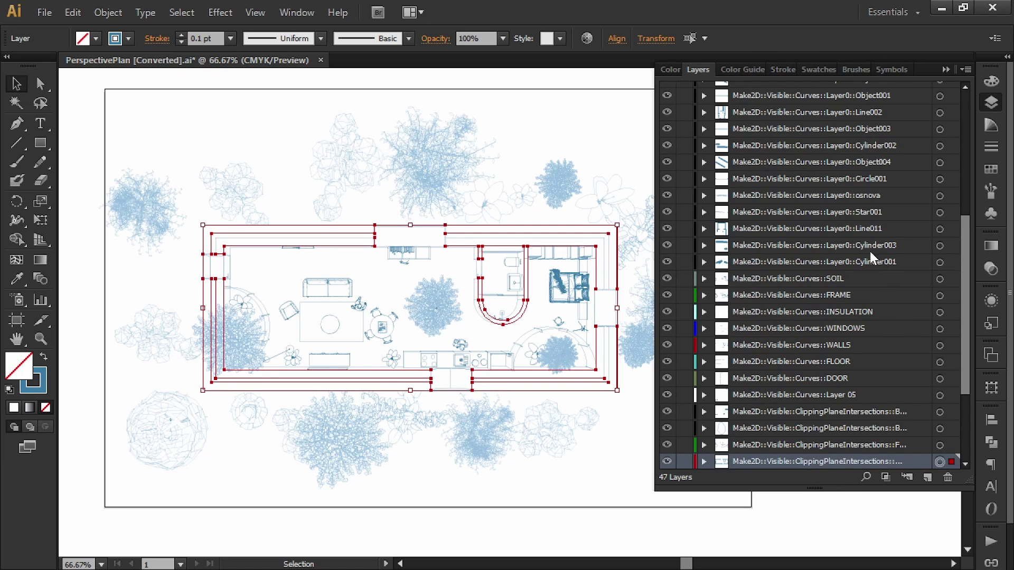
scroll(846, 261, "up", 5)
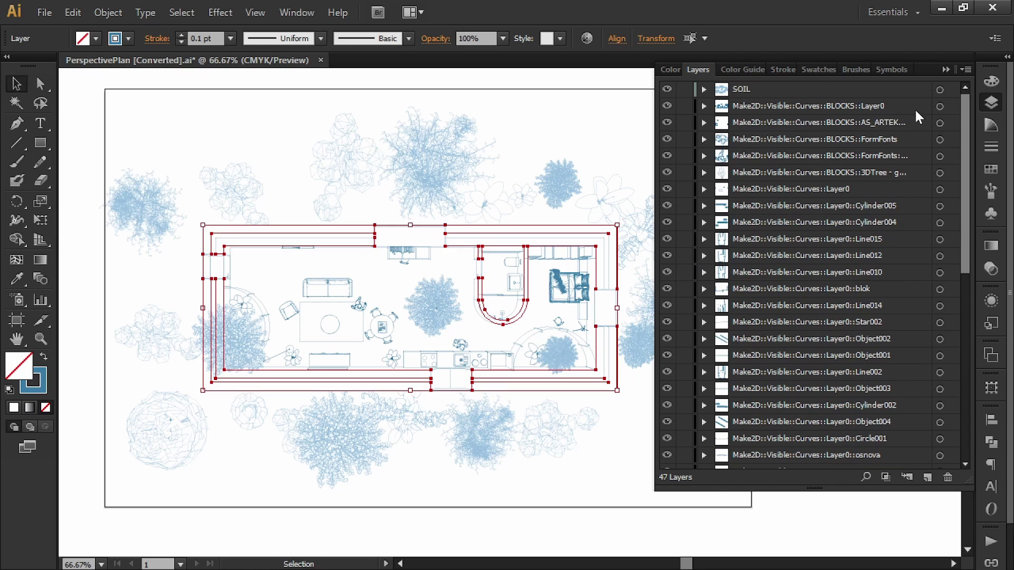
left_click(667, 88)
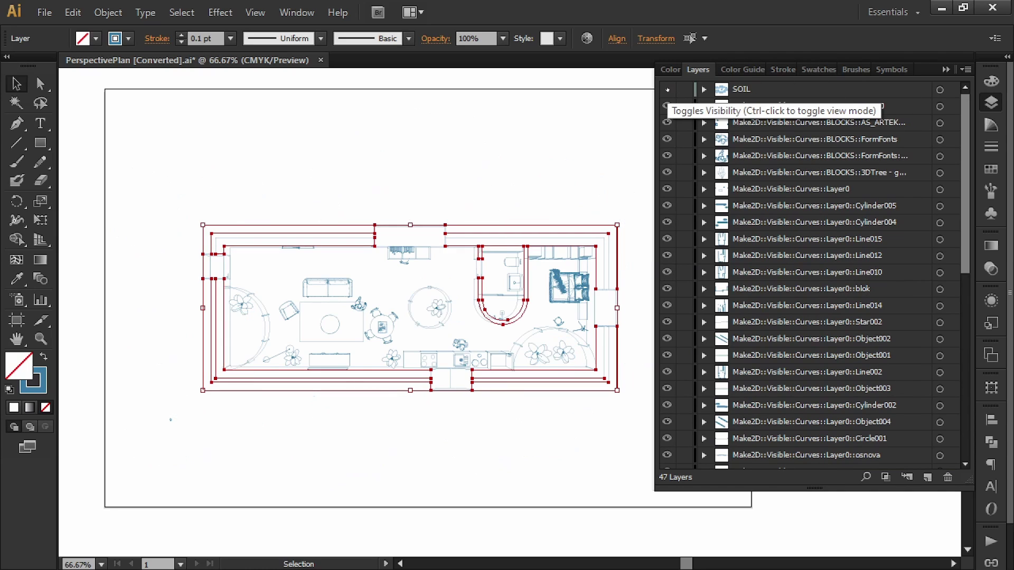
left_click(280, 185)
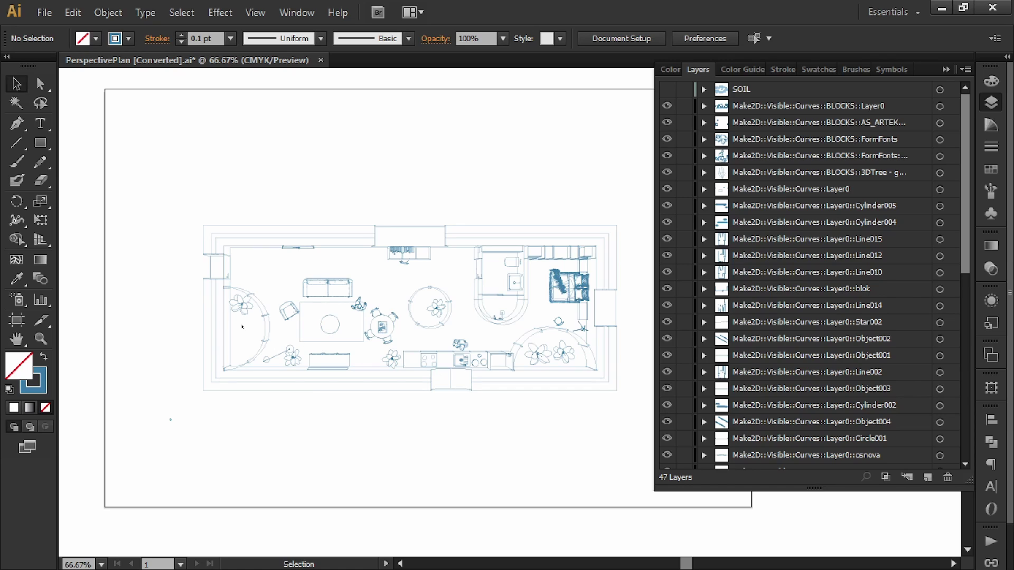
Select all wall and insulation cut lines on the clipping plane intersection layers and place a copy beside the artboard, on its left.
left_click(226, 322)
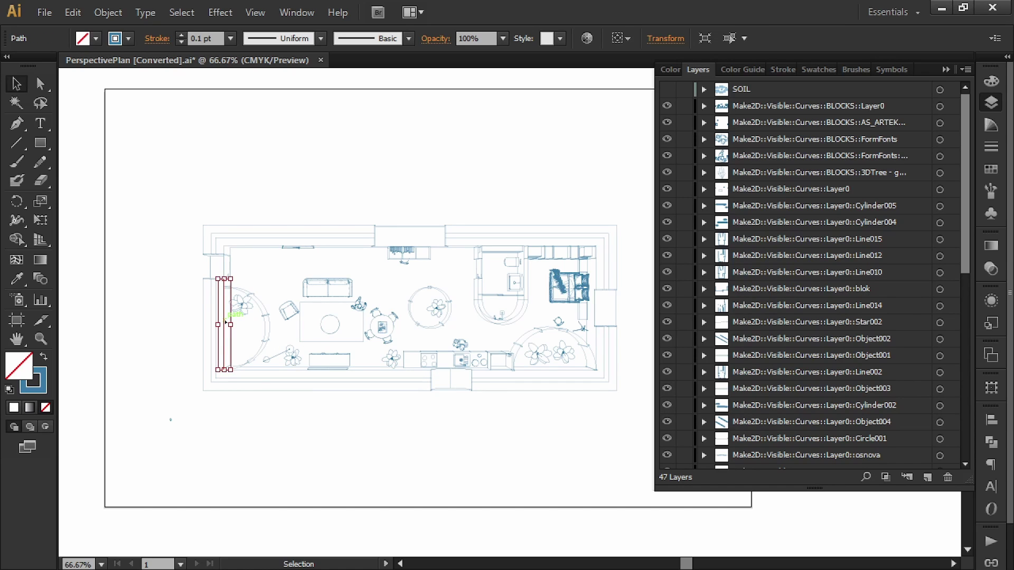
scroll(787, 317, "down", 8)
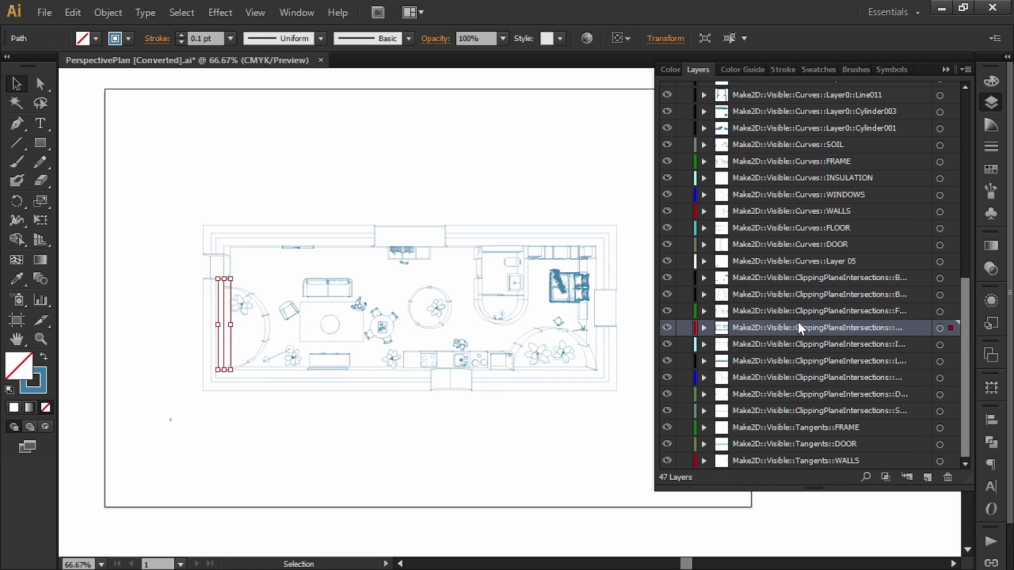
left_click(940, 329)
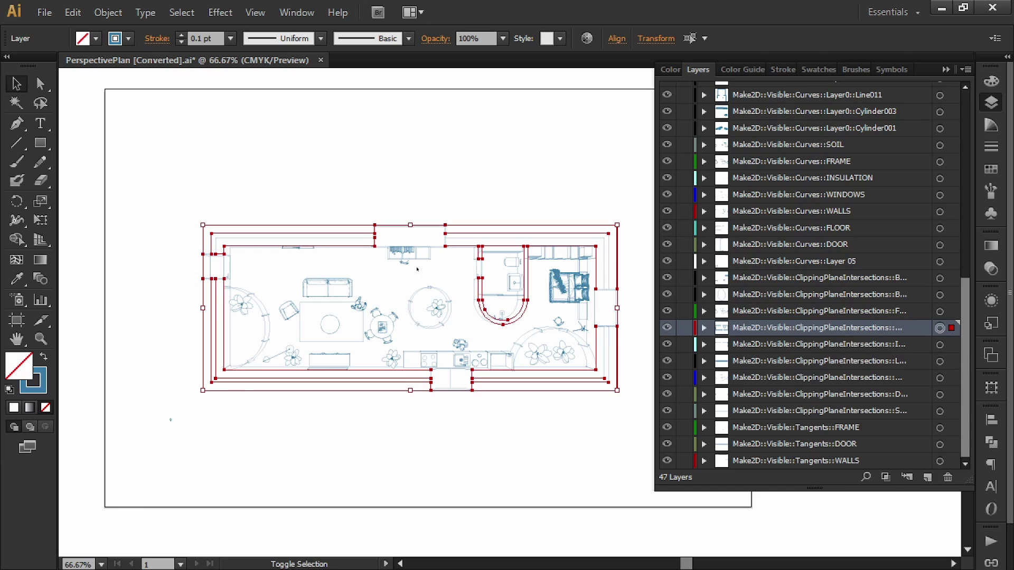
left_click(280, 239, "shift")
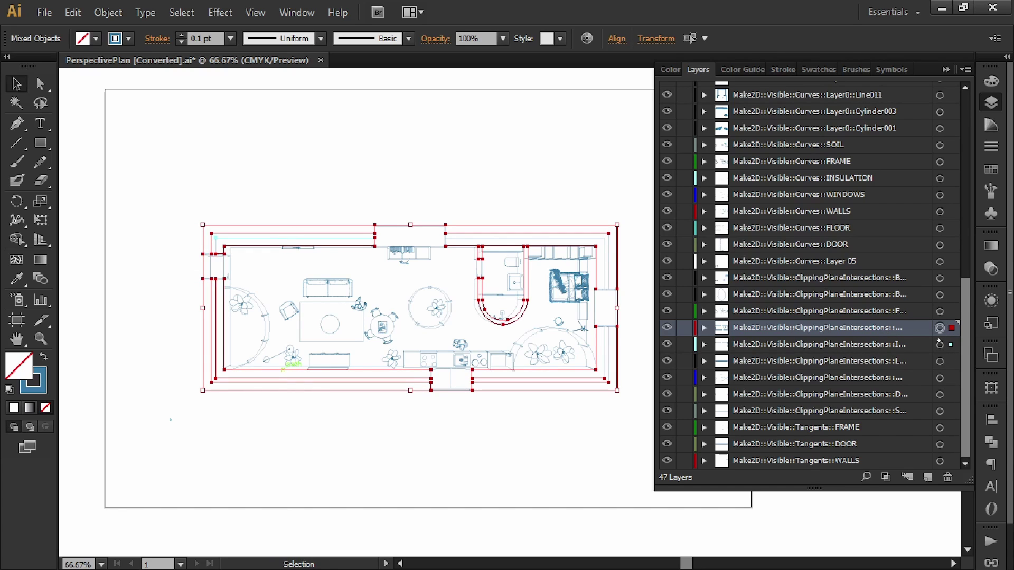
left_click(940, 328, "shift")
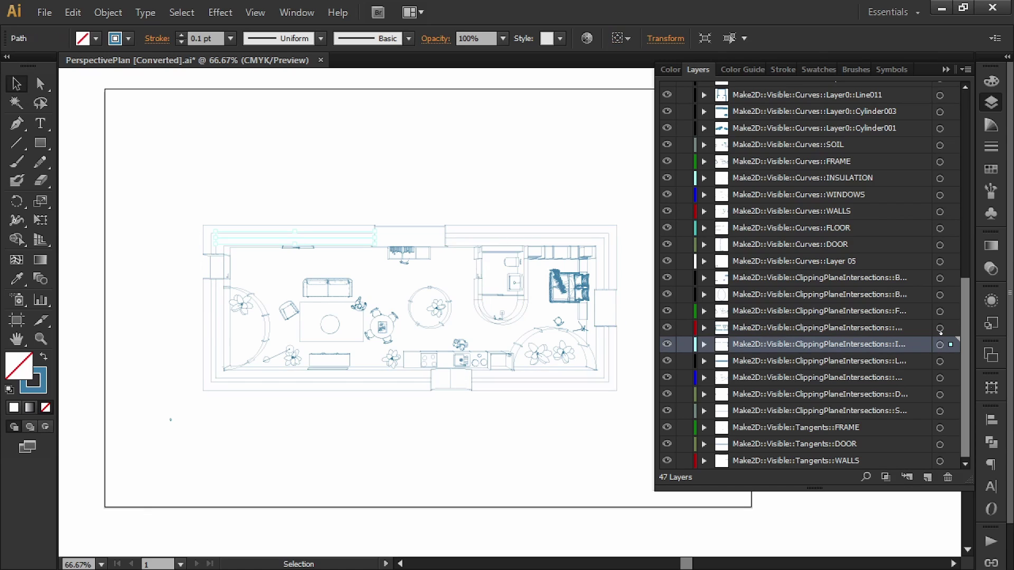
left_click(941, 328, "shift")
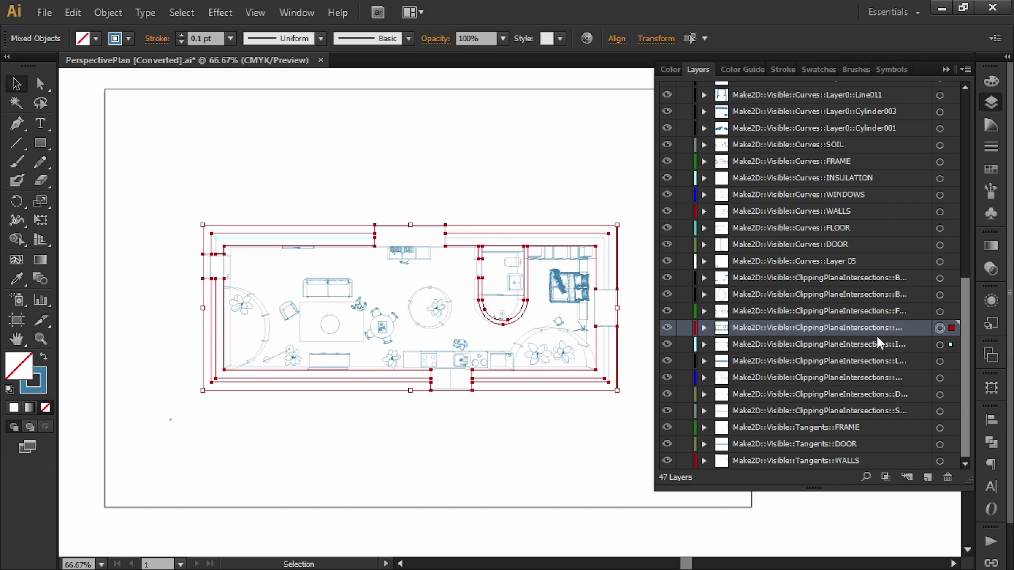
left_click(940, 345, "shift")
scroll(541, 239, "down", 2)
left_click_drag(402, 235, 291, 183)
key("space")
left_click(307, 152)
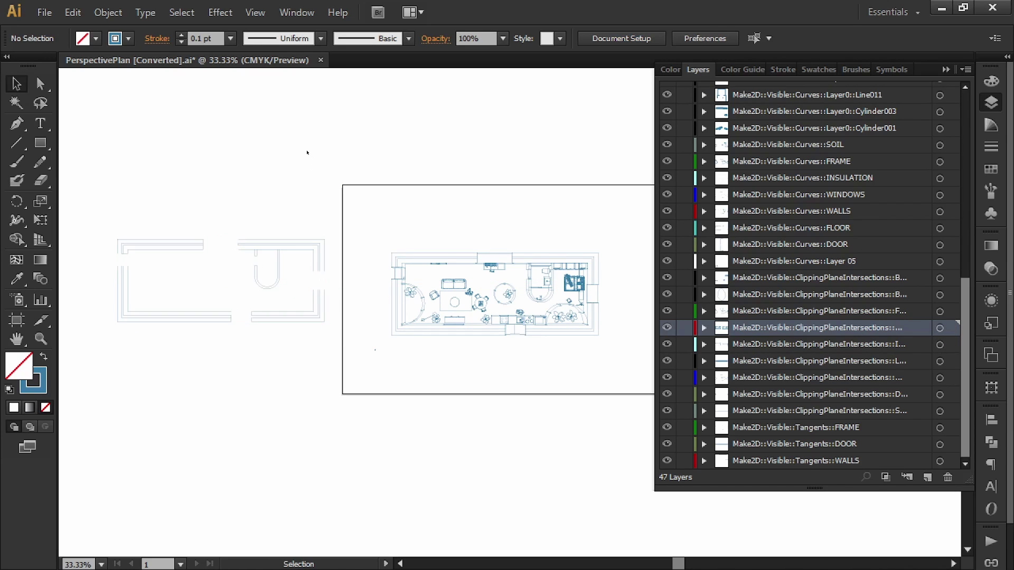
Close both wall ends at the left-hand opening, stretching the existing end line to the outer corner and drawing a 0.54 in line across the other end.
scroll(250, 243, "up", 4)
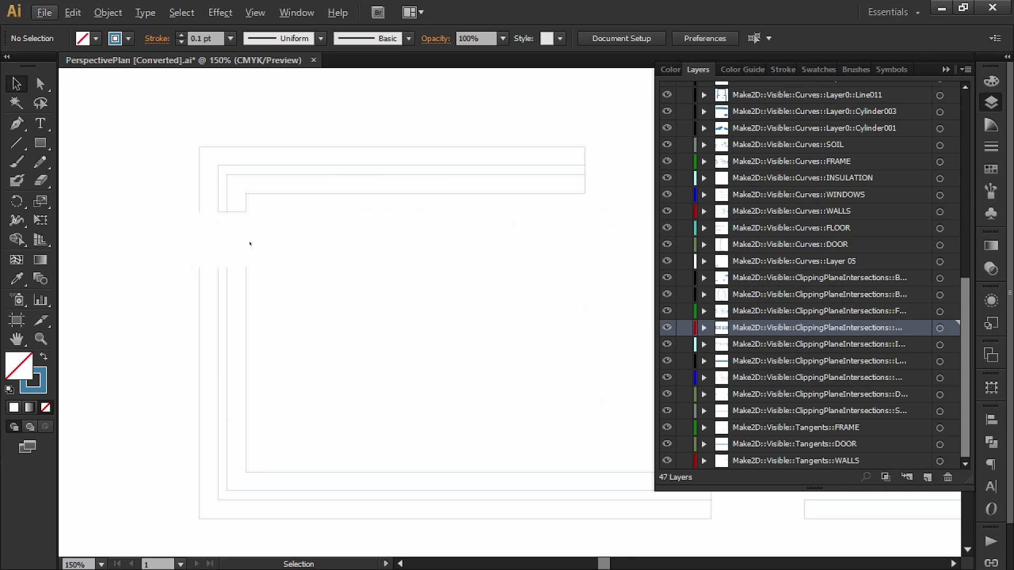
key("a")
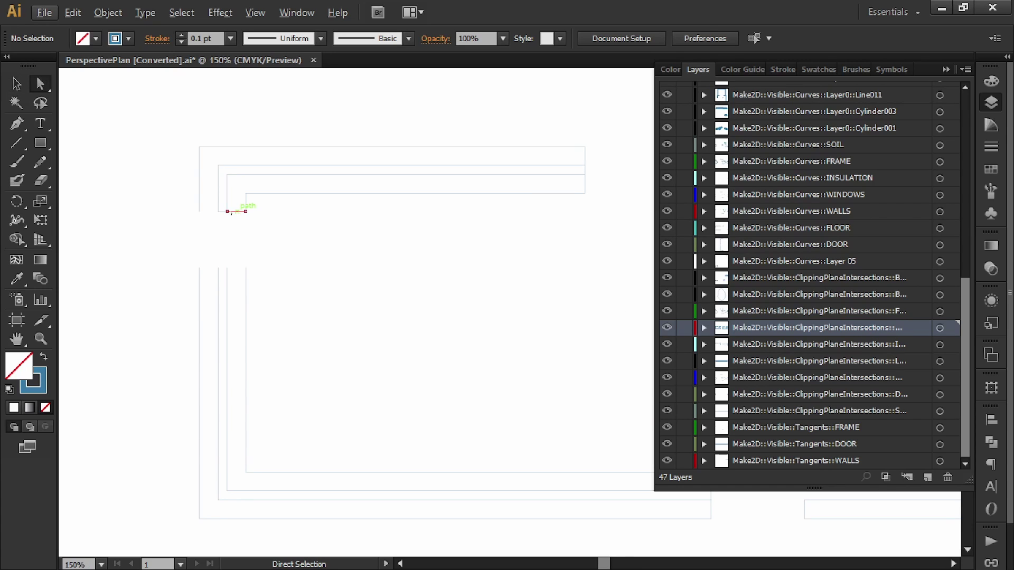
left_click_drag(228, 212, 200, 212)
left_click(192, 285)
key("backslash")
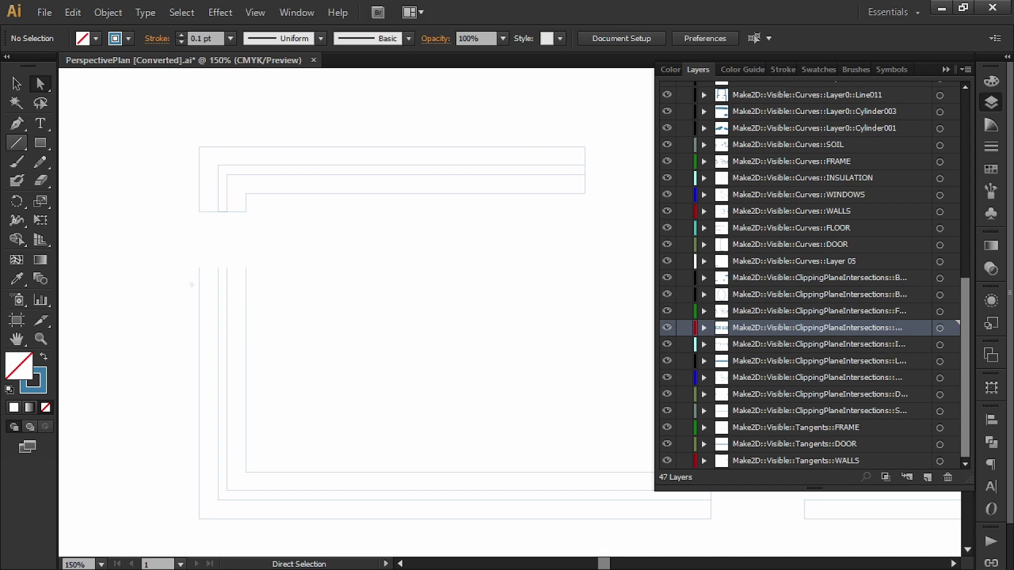
left_click_drag(199, 268, 246, 268)
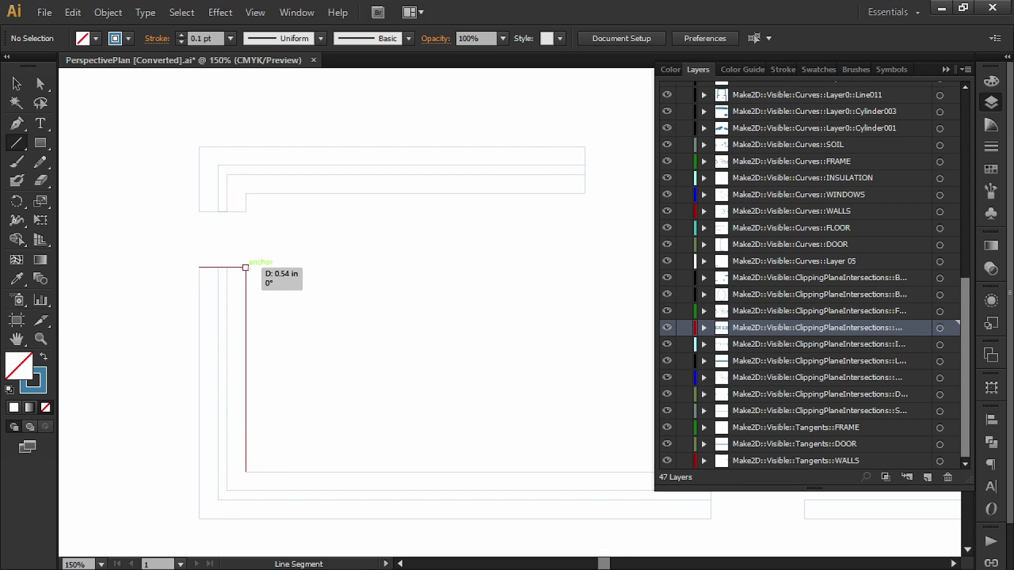
Draw line segments across the remaining open wall ends at the upper, right-hand and lower openings of the copied outline.
left_click_drag(426, 261, 308, 290)
left_click_drag(625, 246, 405, 265)
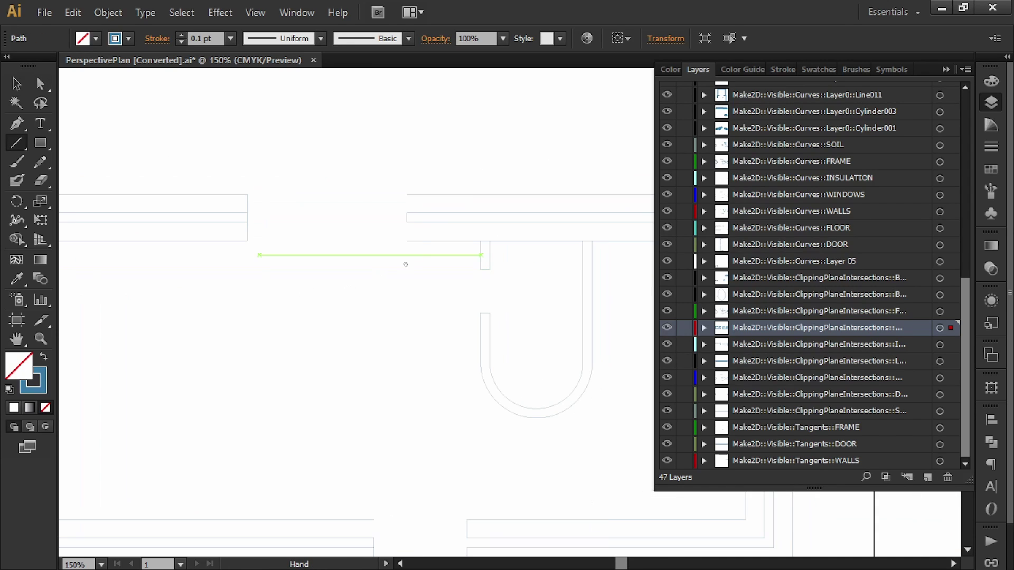
left_click_drag(406, 195, 407, 241)
left_click_drag(407, 241, 117, 179)
left_click_drag(455, 276, 503, 277)
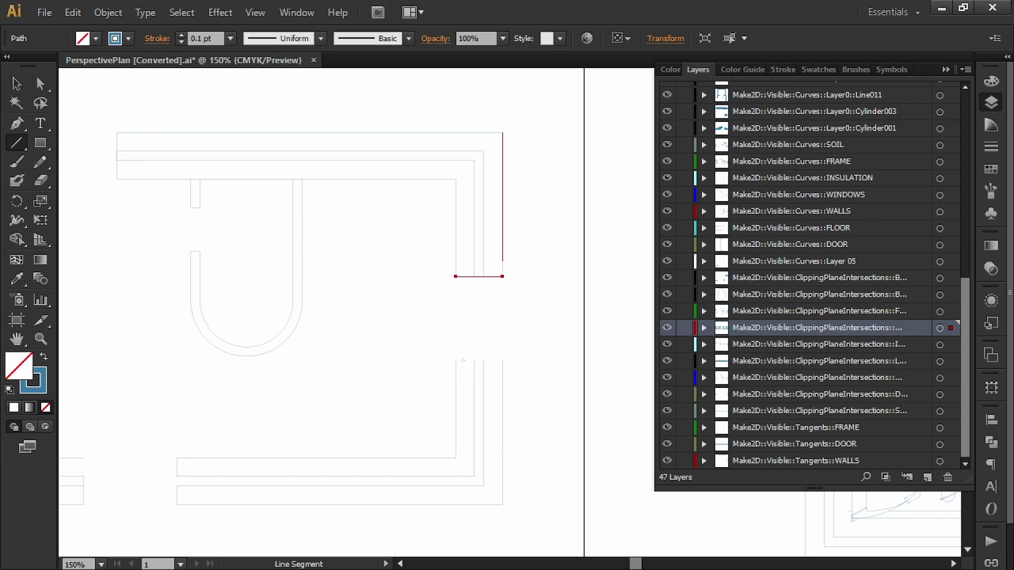
left_click_drag(456, 361, 502, 361)
left_click_drag(208, 415, 491, 356)
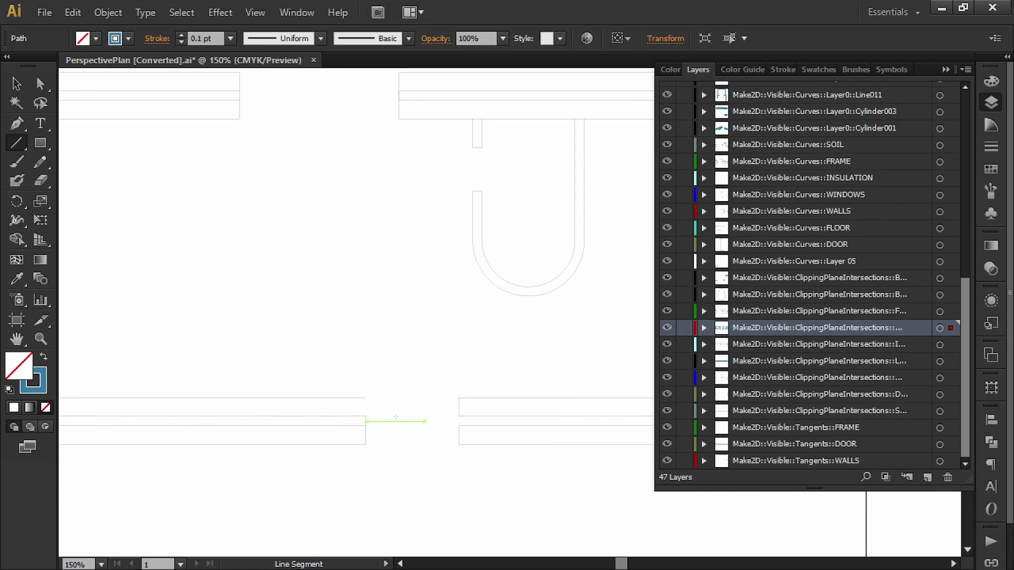
left_click_drag(319, 398, 366, 398)
left_click_drag(366, 398, 366, 445)
mouse_move(380, 350)
left_mouse_down()
mouse_move(440, 303)
mouse_move(602, 331)
mouse_move(579, 421)
mouse_move(323, 353)
left_mouse_up()
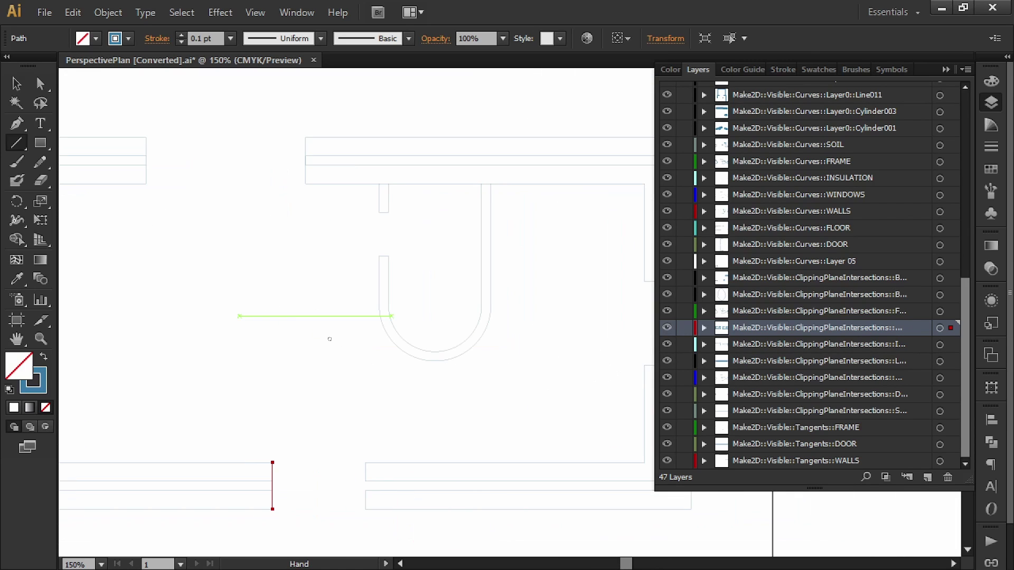
Turn the copied wall linework into a Live Paint group and fill the left half's inner and outer wall bands blue, without stroke.
scroll(289, 285, "down", 1)
scroll(289, 284, "down", 1)
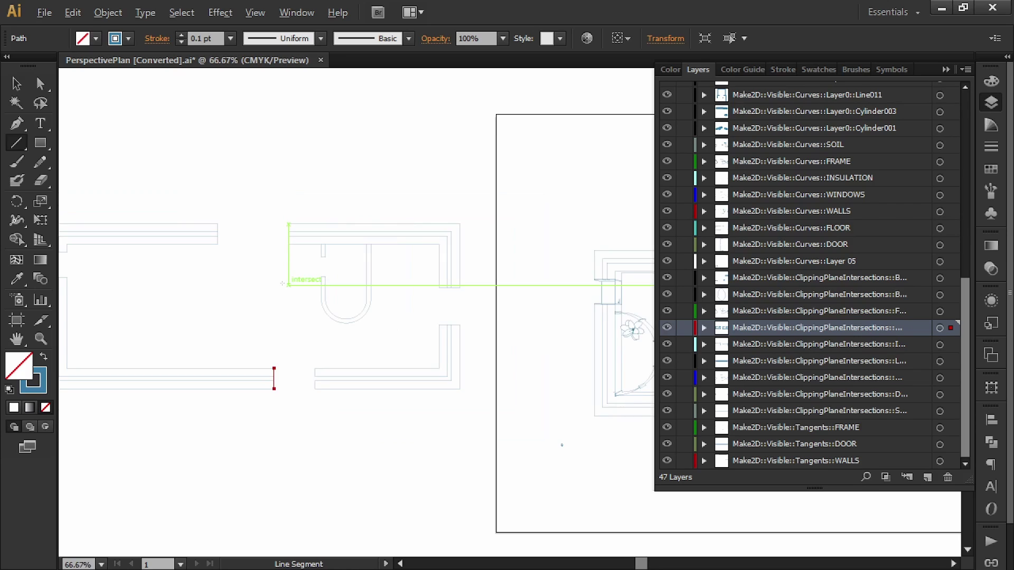
key("v")
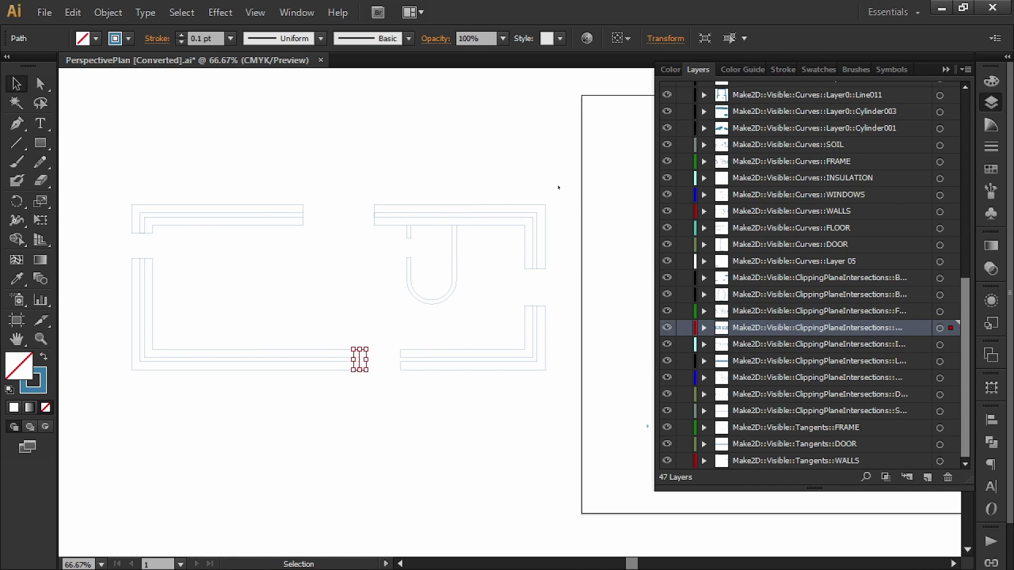
left_click_drag(568, 186, 118, 399)
key("k")
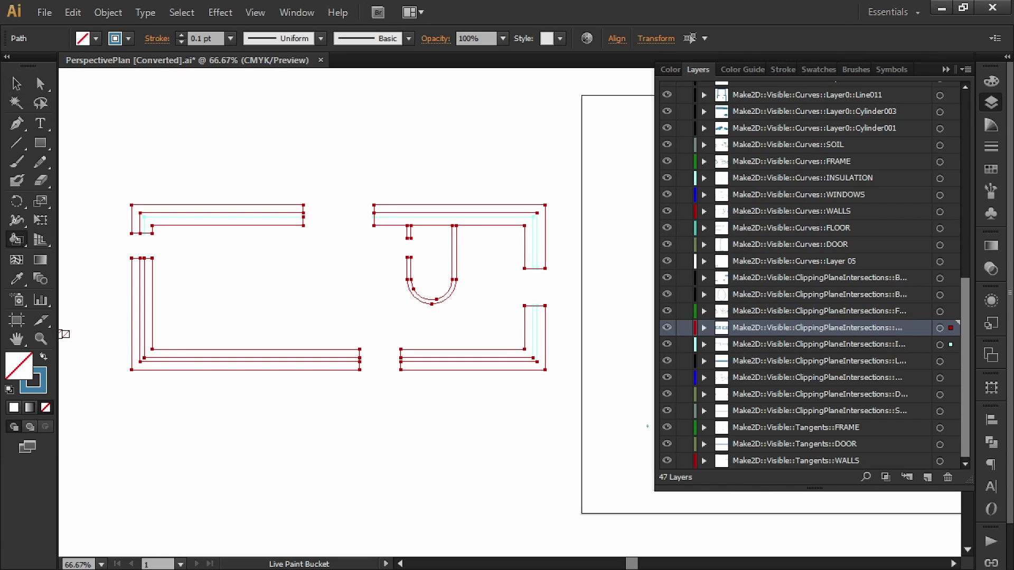
key("shift+x")
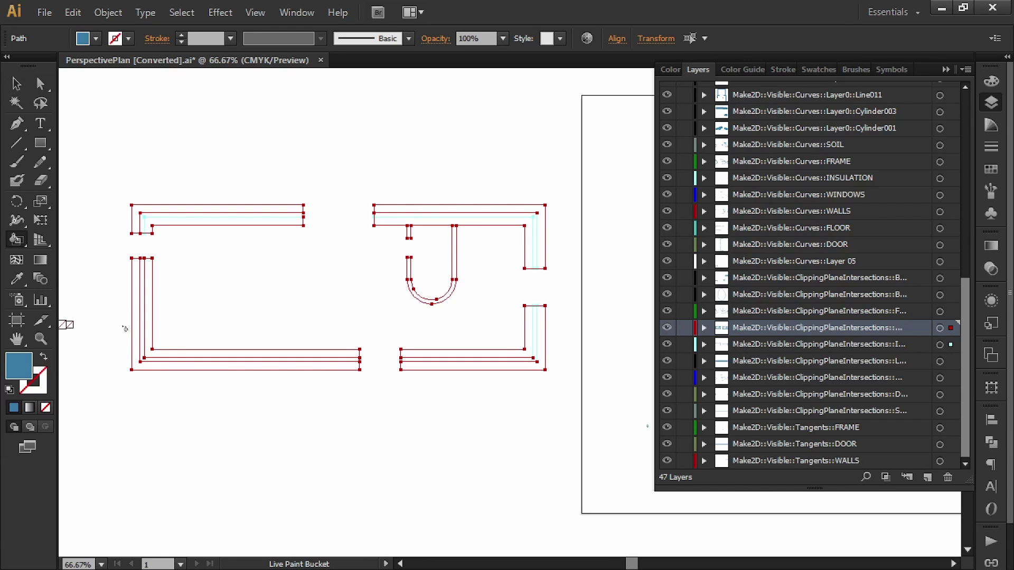
left_click(199, 224)
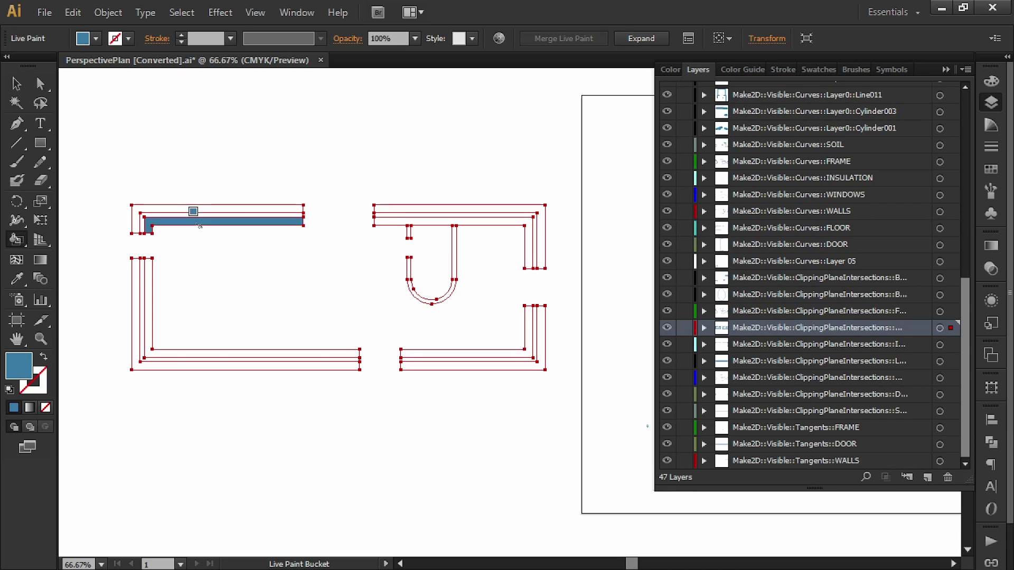
left_click(216, 208)
left_click(148, 284)
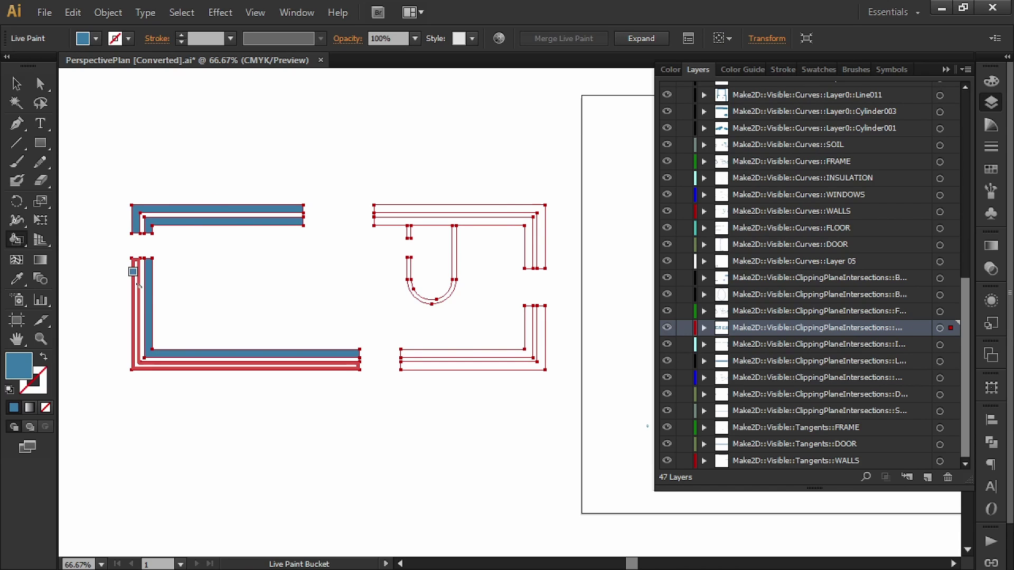
left_click(135, 285)
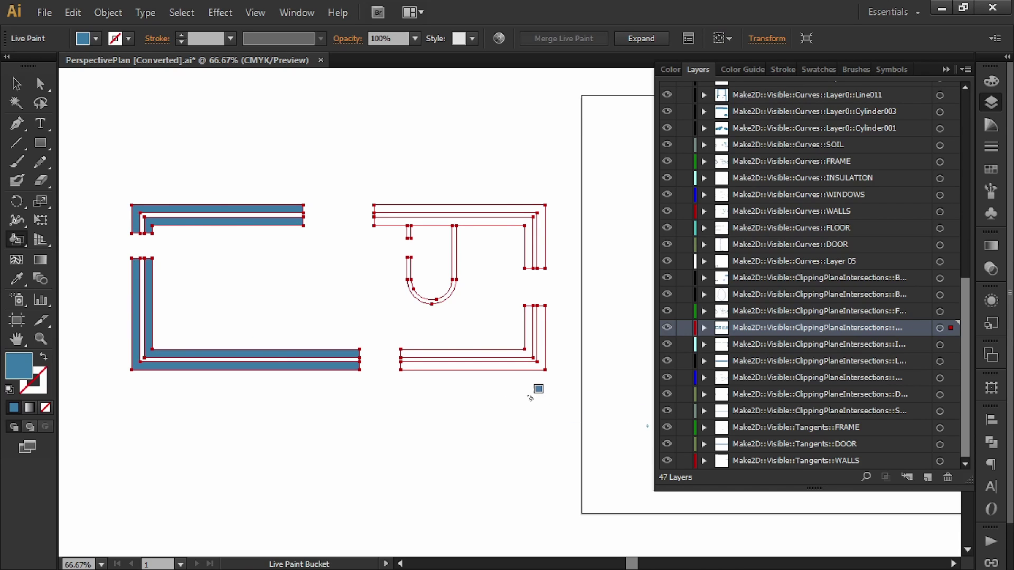
Fill the inner and outer bands of the lower right and upper right walls with the same blue using Live Paint.
left_click(498, 366)
left_click(496, 354)
left_click(527, 240)
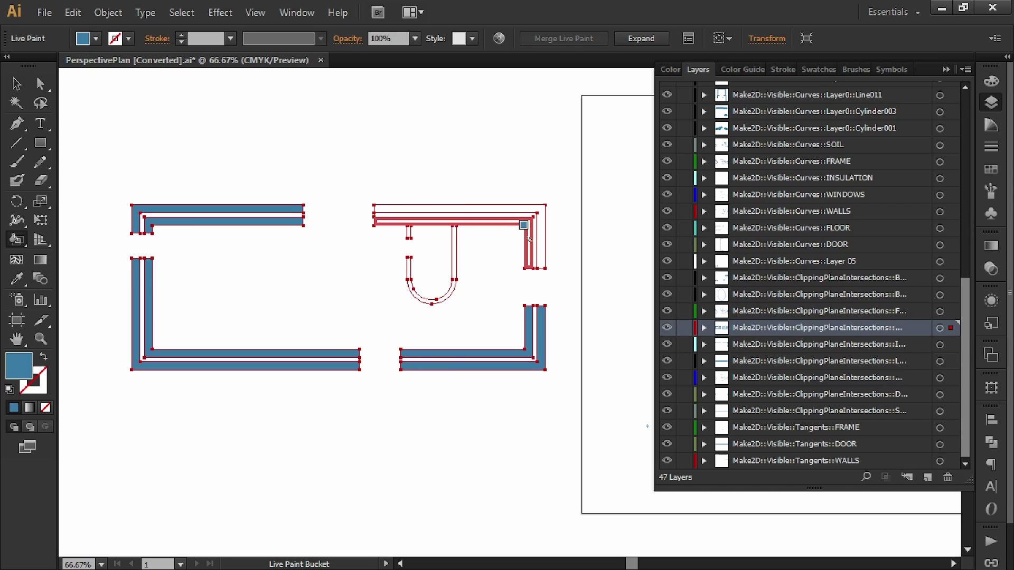
left_click(541, 227)
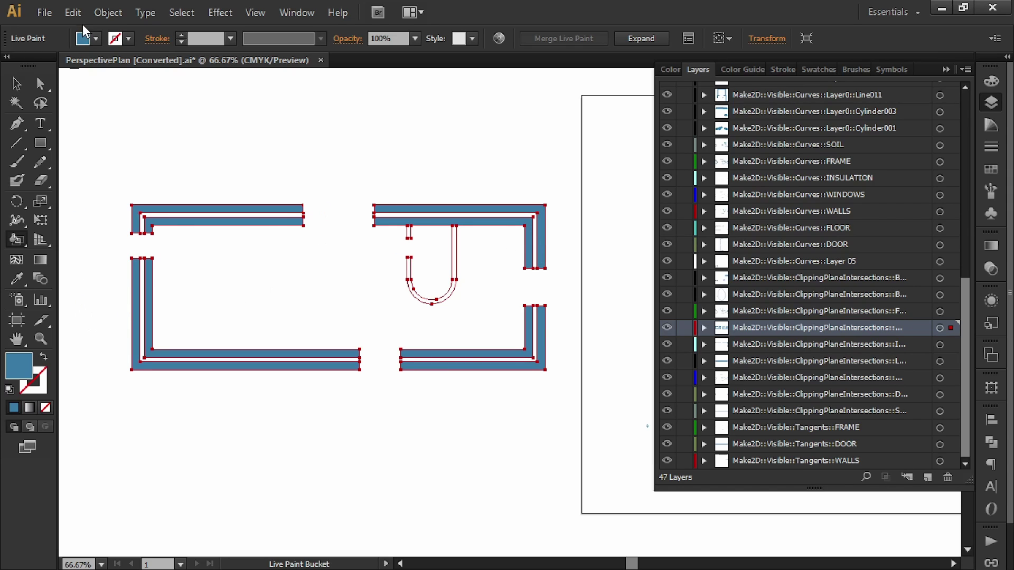
Switch the fill to a lighter, greyer blue and Live Paint the insulation bands between the wall layers.
left_click(97, 38, "shift")
left_click(96, 69)
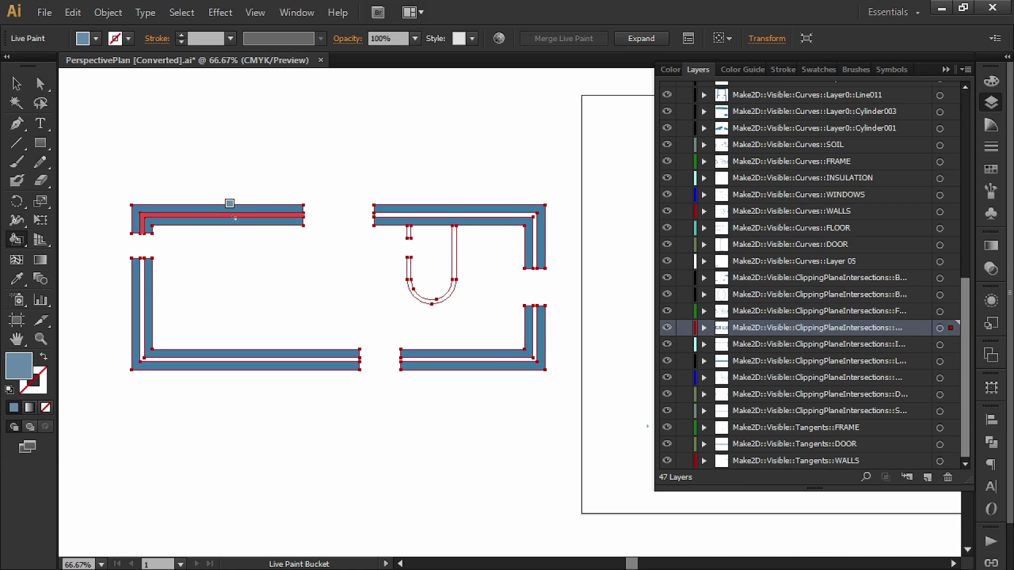
left_click(234, 217)
left_click(144, 277)
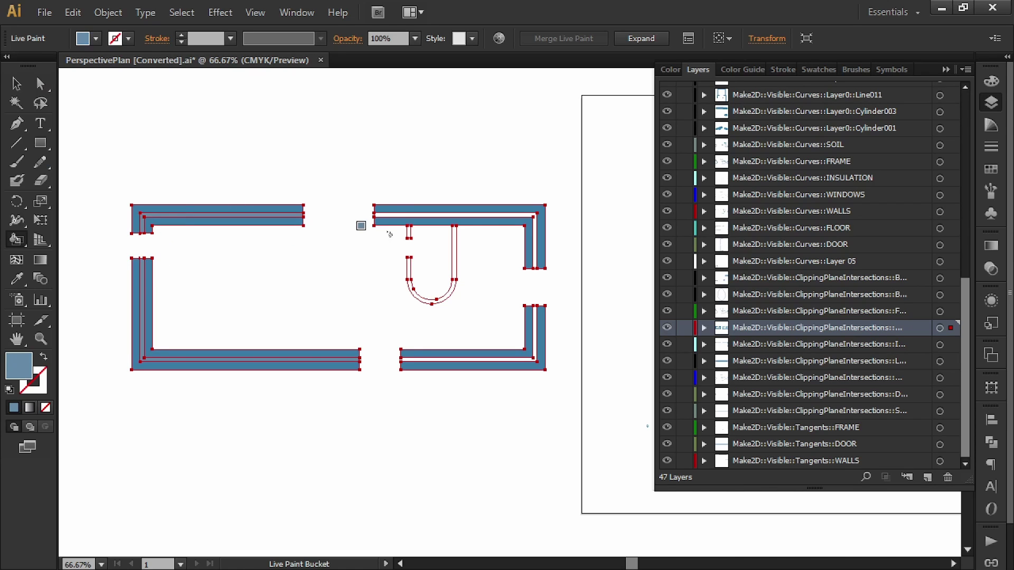
left_click(508, 356)
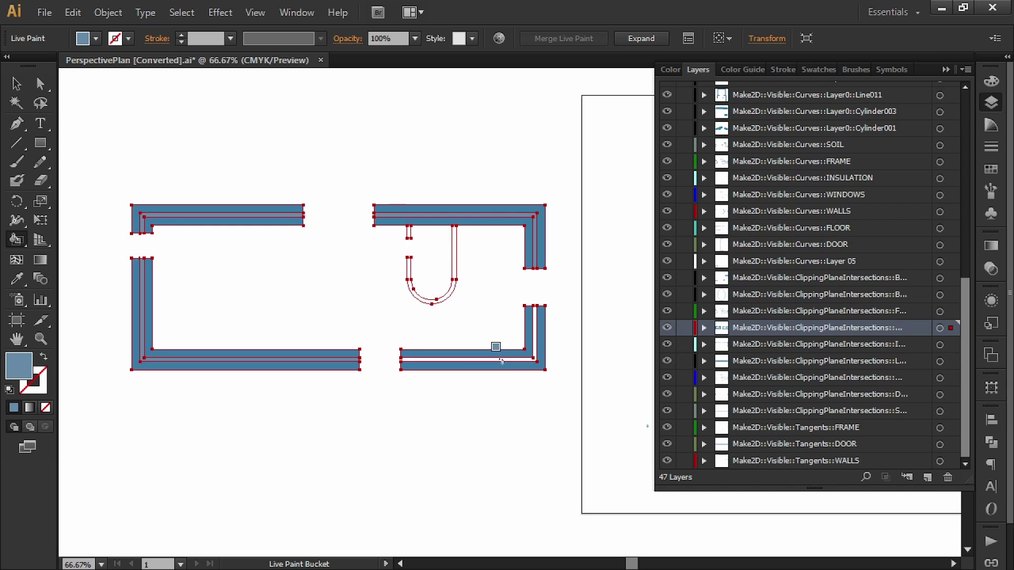
Deselect the walls, sample their darker blue and Live Paint the curved bathroom partition and its short wall stub with it.
scroll(458, 367, "up", 1)
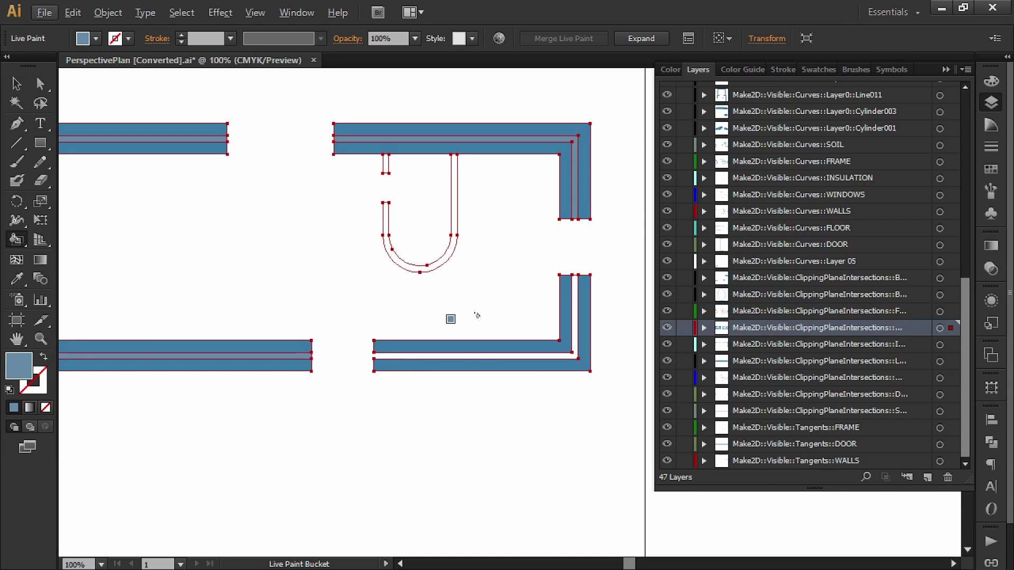
left_click_drag(402, 307, 405, 330)
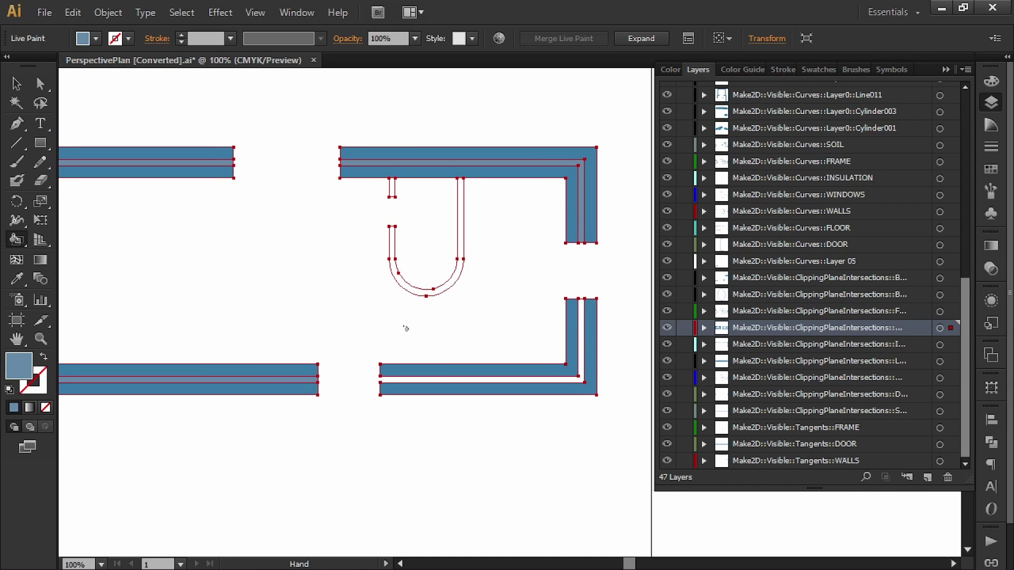
key("v")
left_click(377, 293)
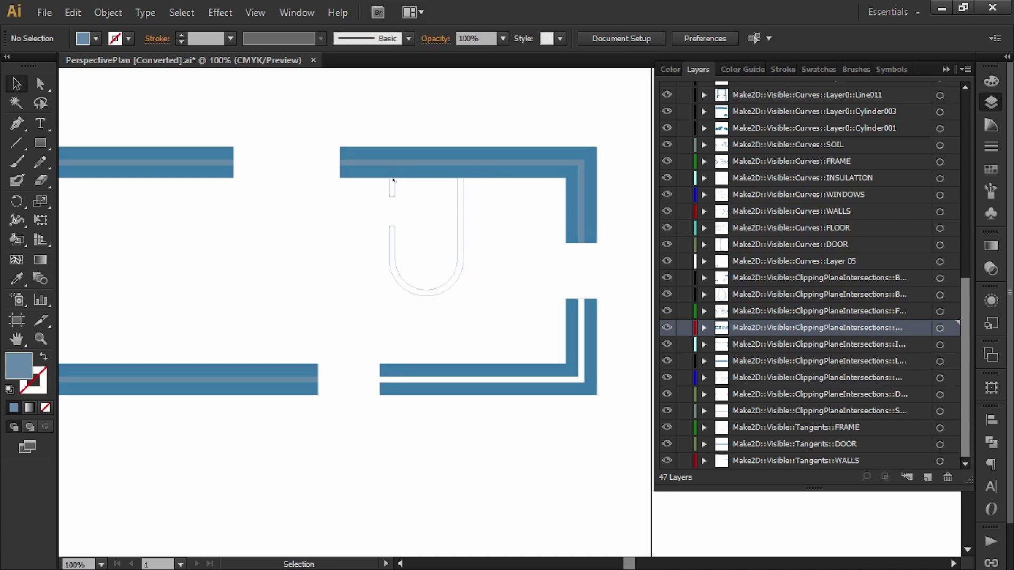
key("i")
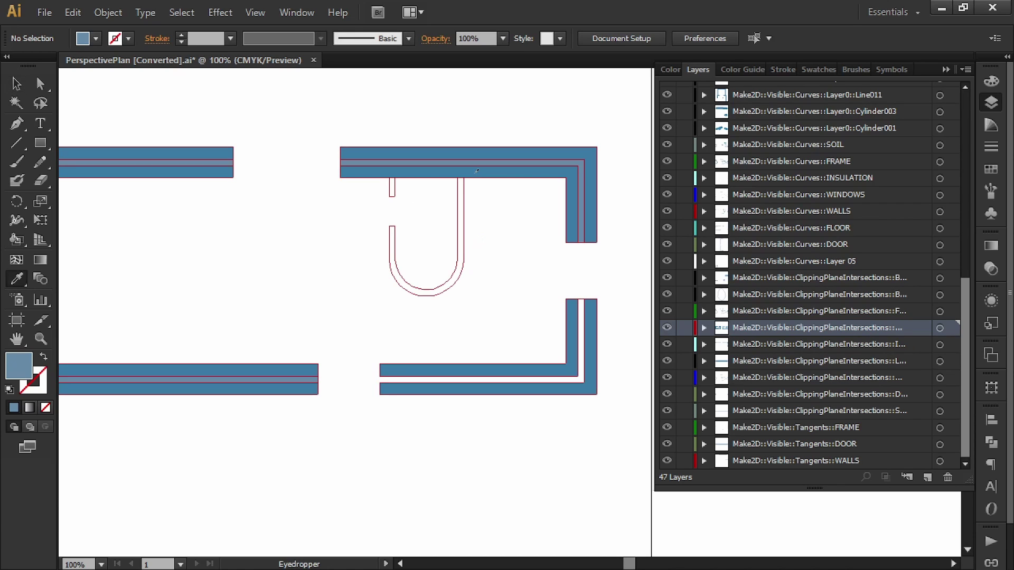
left_click(475, 172)
key("k")
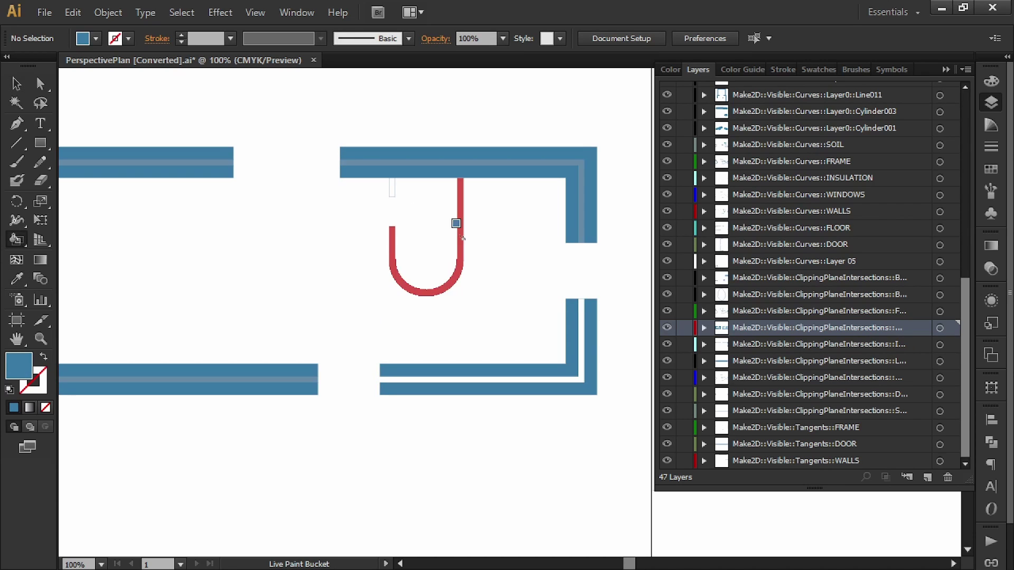
left_click(460, 222)
left_click(393, 196)
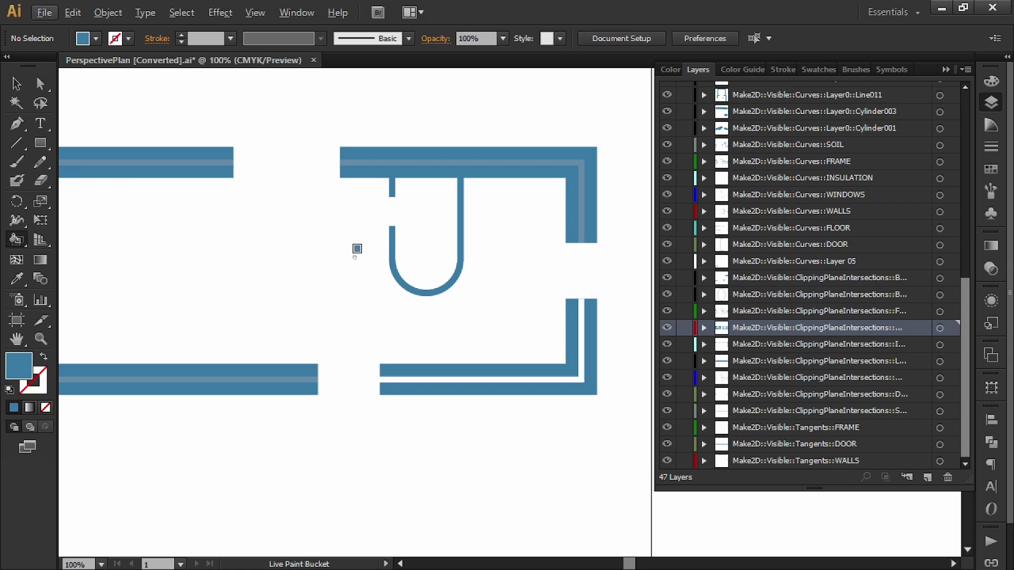
Close the open end of the unfilled insulation band in the lower right wall with a short vertical line segment.
left_click_drag(310, 227, 426, 376)
left_click(366, 261, "ctrl+alt")
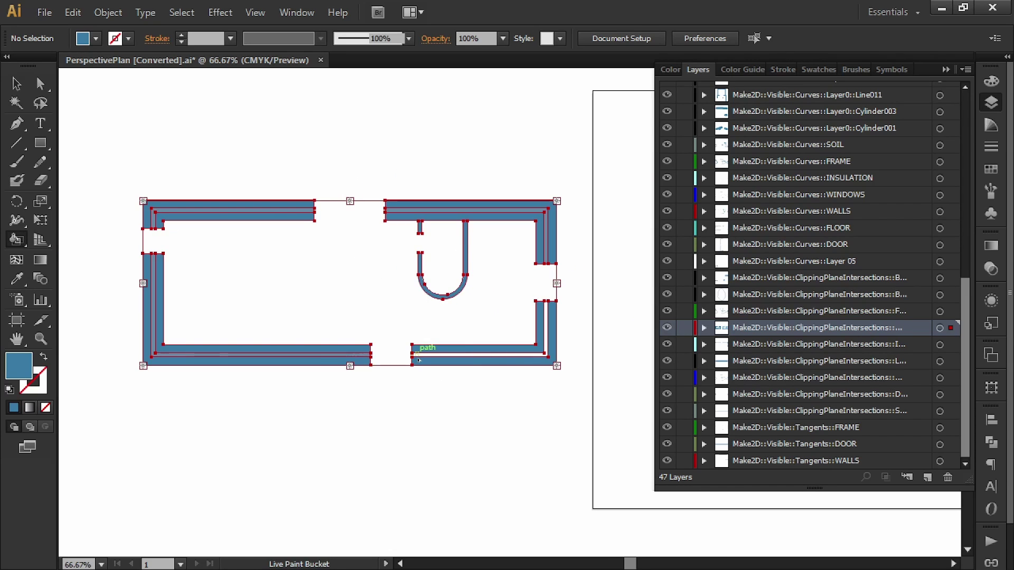
scroll(418, 360, "up", 5)
key("v")
left_click(414, 345)
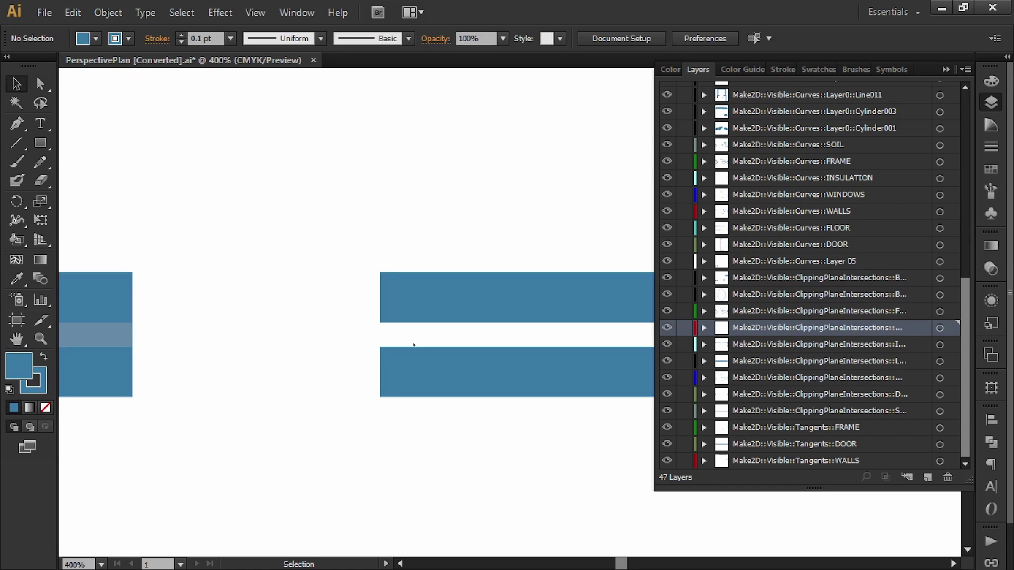
key("backslash")
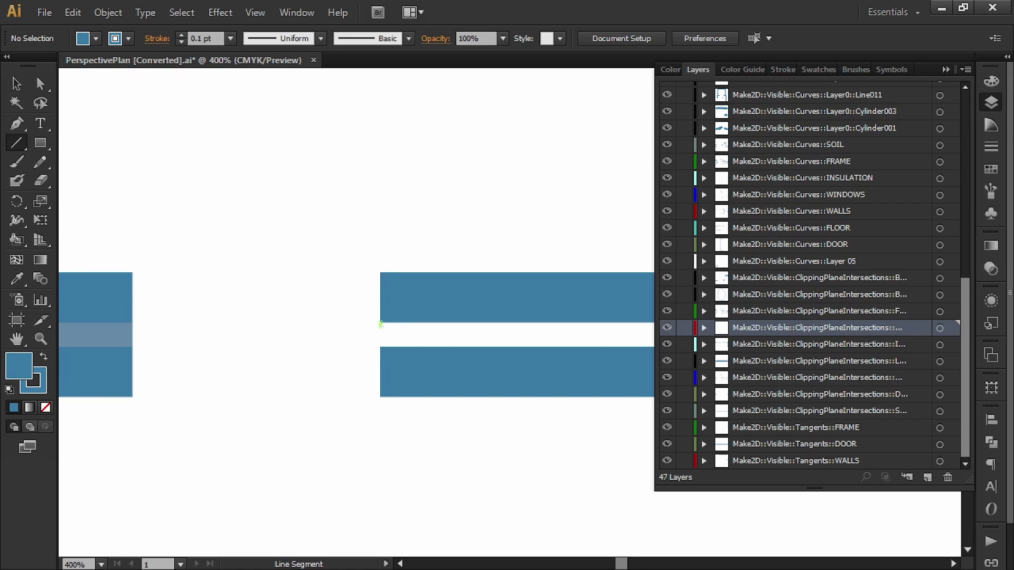
left_click_drag(381, 323, 381, 347)
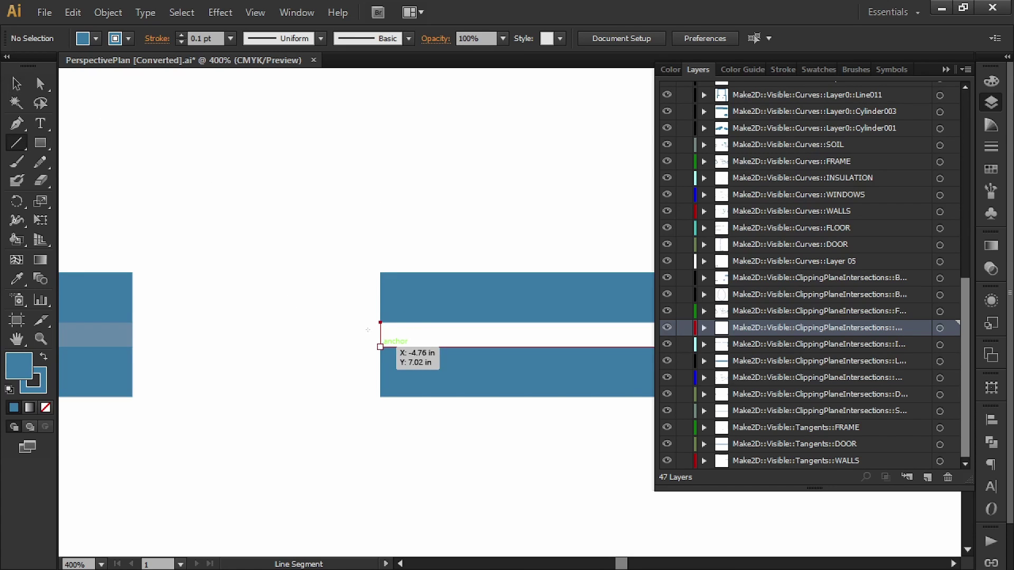
Select the new closing line together with the painted walls and merge it into their Live Paint group.
key("v")
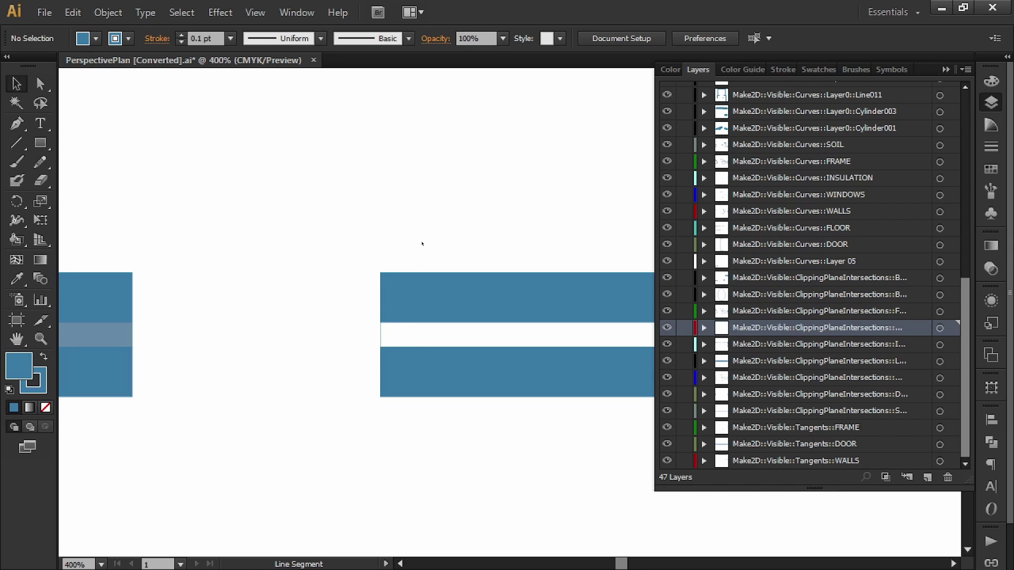
left_click_drag(427, 247, 353, 397)
left_click(107, 12)
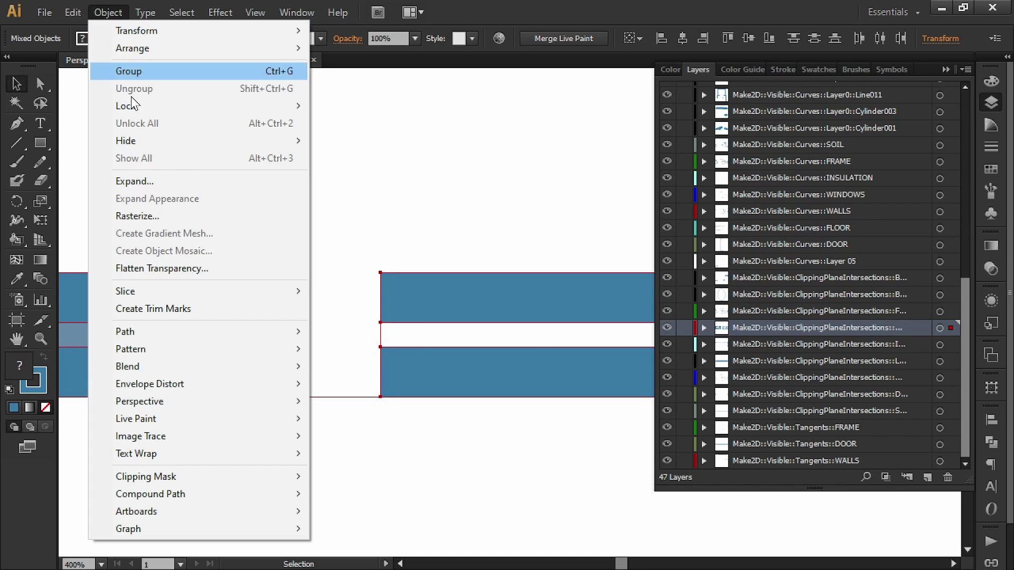
mouse_move(243, 422)
left_click(359, 436)
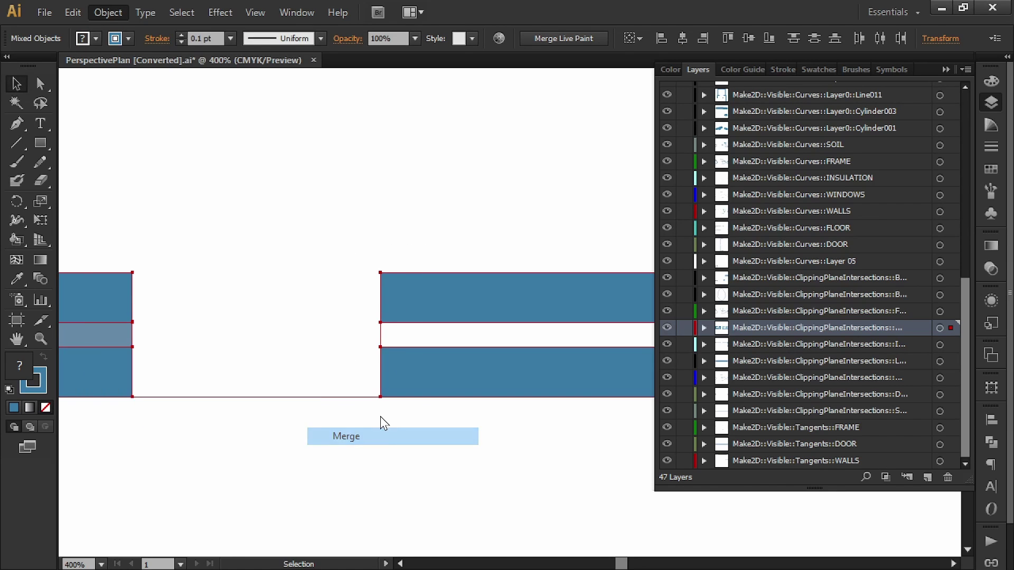
left_click(409, 204)
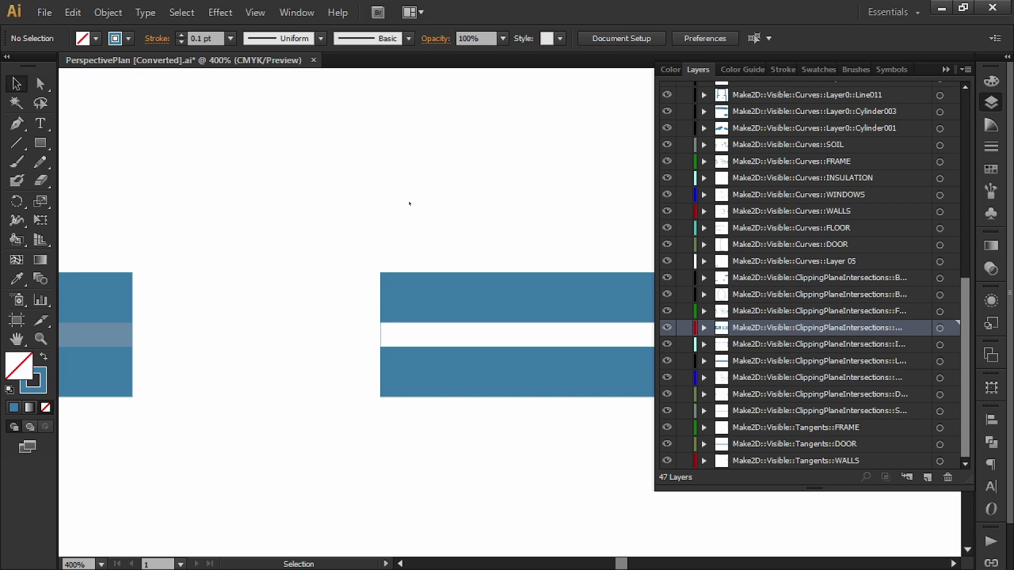
Sample the greyer insulation blue from the neighbouring wall and Live Paint the lower right wall's insulation band with it.
key("i")
left_click(63, 342)
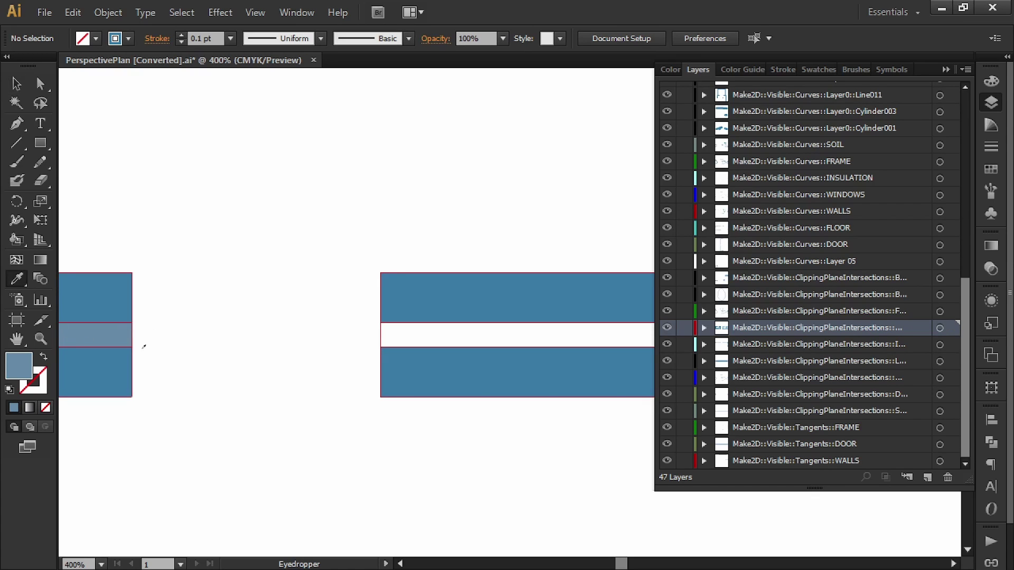
key("k")
left_click(411, 336)
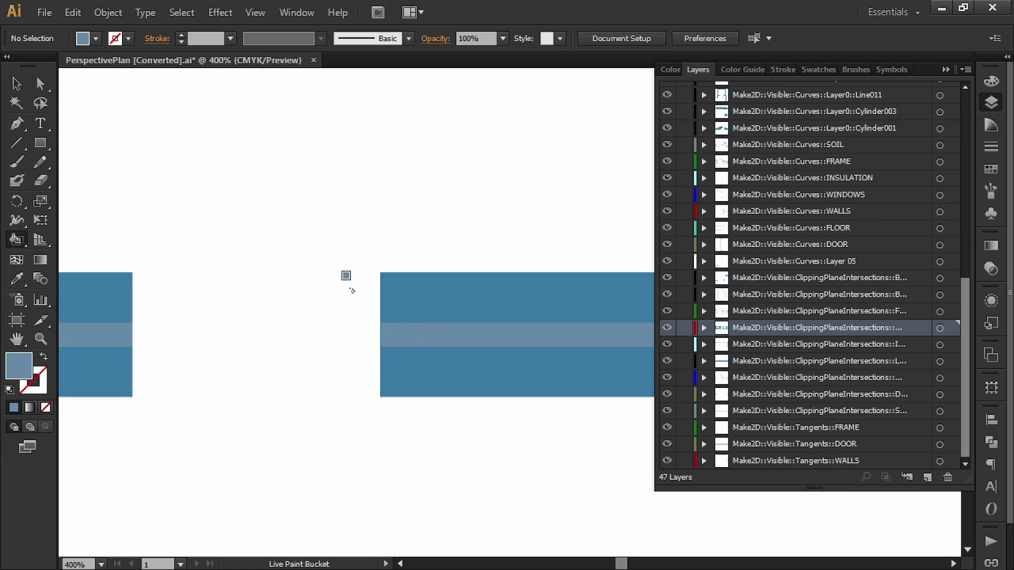
key("v")
Duplicate the whole Live Paint wall group and place the copy directly below the original.
scroll(326, 329, "down", 6)
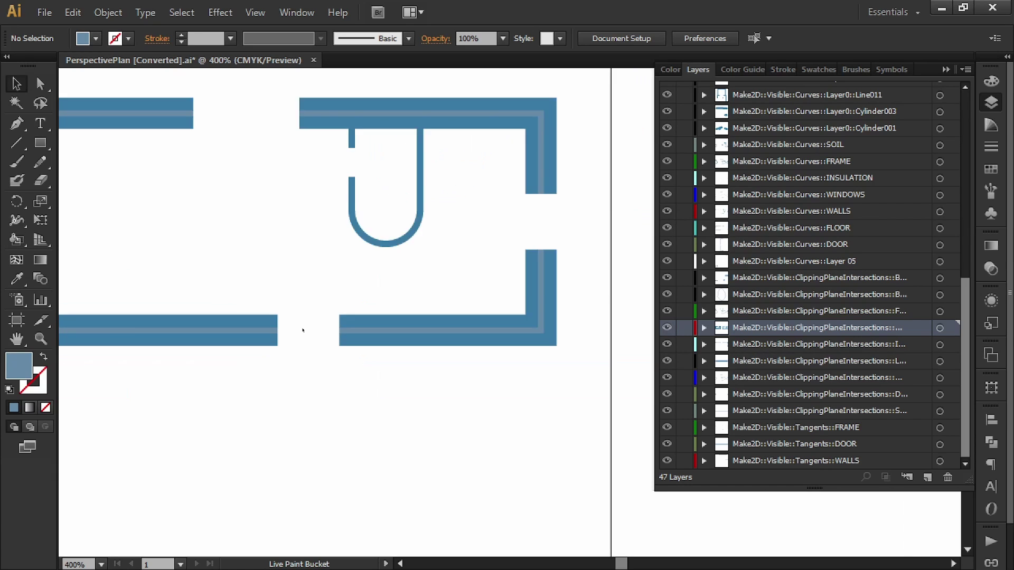
left_click_drag(336, 283, 407, 267)
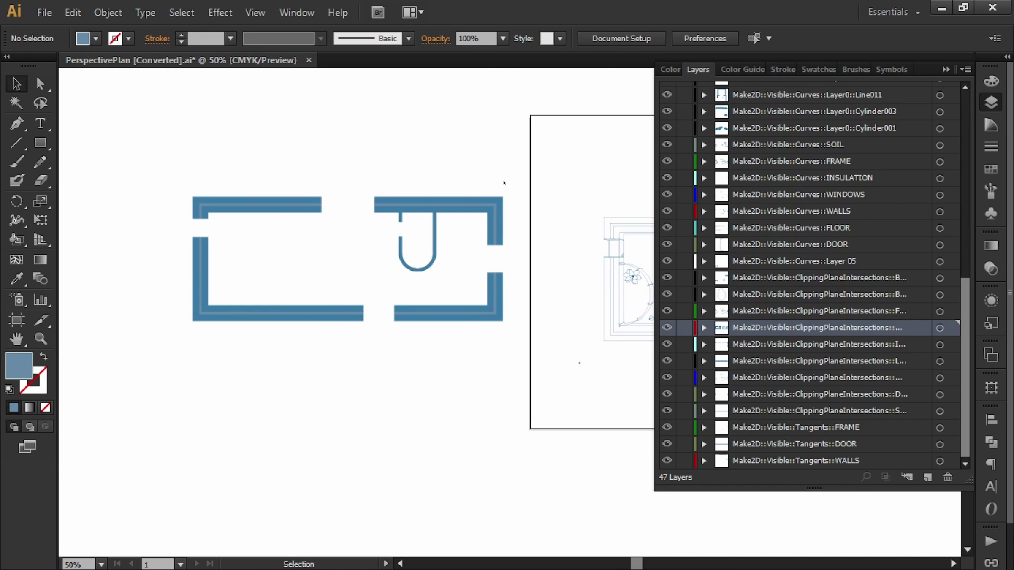
mouse_move(510, 177)
left_mouse_down()
mouse_move(412, 332)
mouse_move(177, 353)
left_mouse_up()
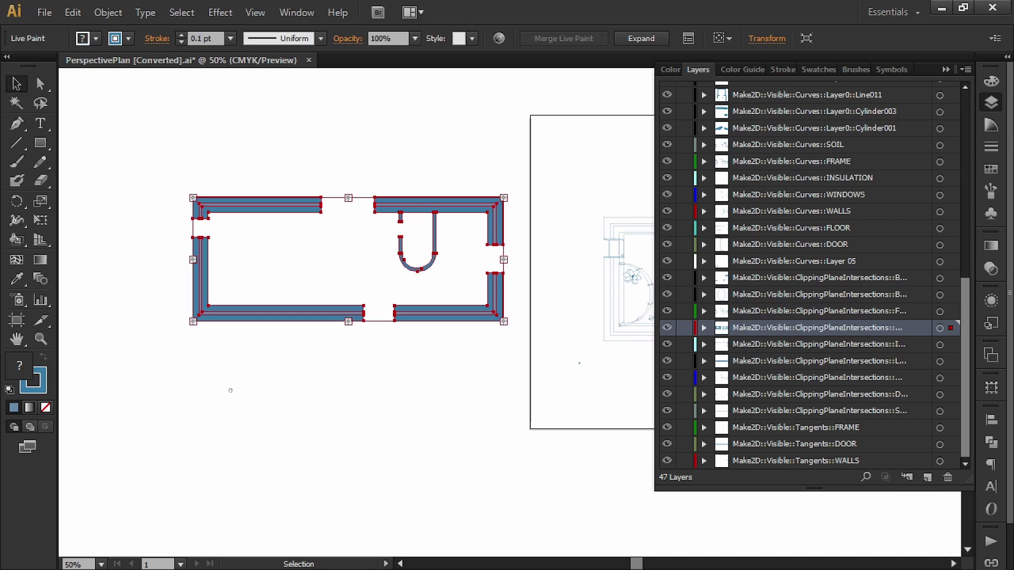
scroll(270, 334, "down", 2)
scroll(270, 334, "left", 1)
left_click_drag(316, 258, 307, 390)
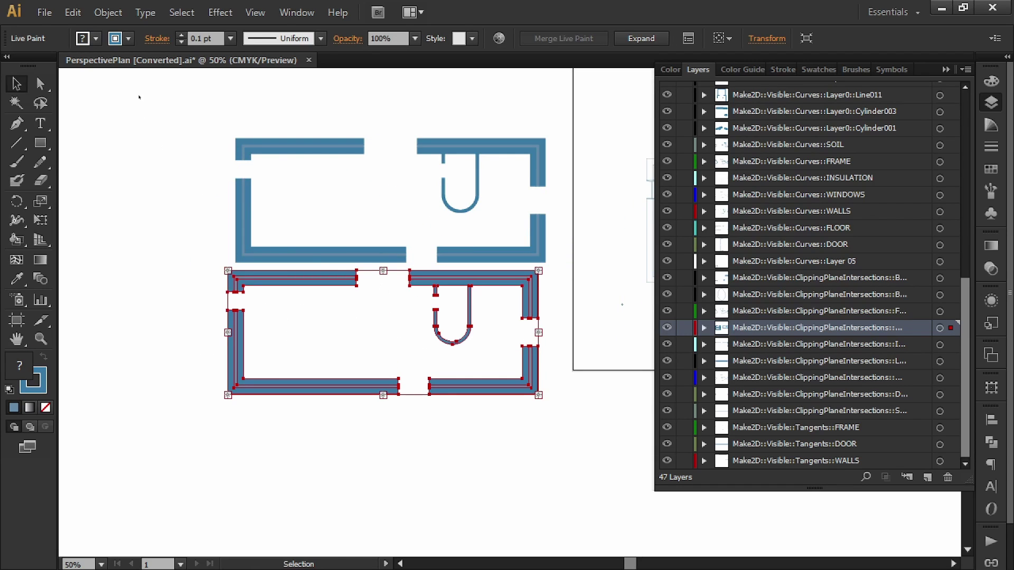
Expand the Live Paint group of the lower wall copy and ungroup the result.
left_click(110, 13)
mouse_move(167, 420)
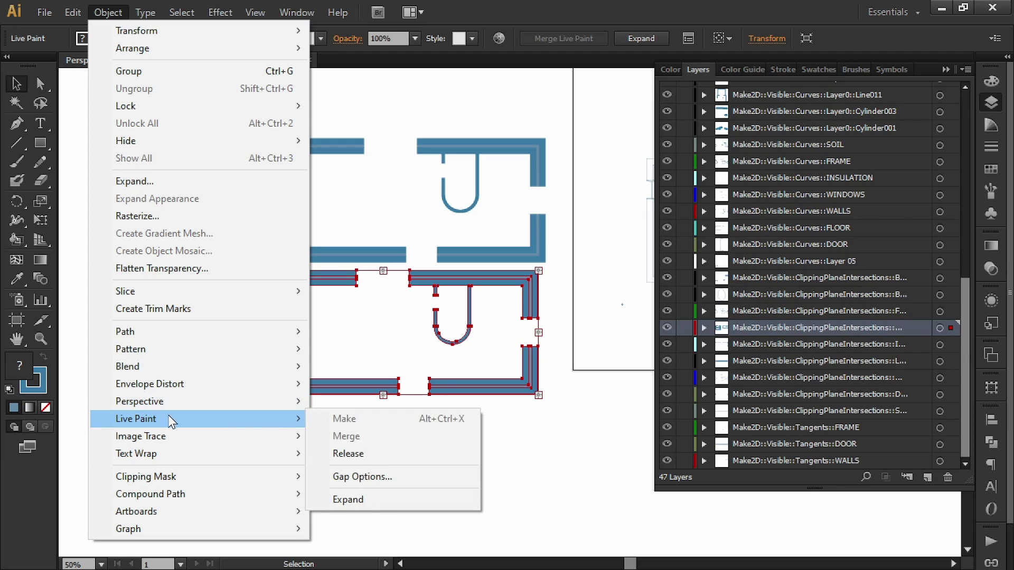
left_click(388, 502)
right_click(365, 389)
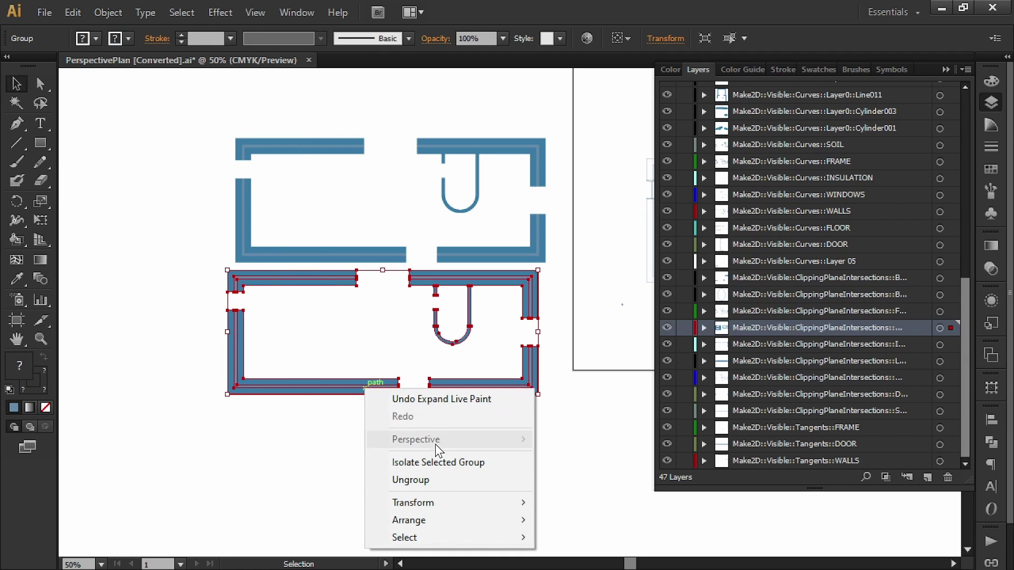
left_click(385, 481)
Ungroup the expanded copy's outline group and its fill group into separate paths.
left_click_drag(290, 406, 344, 441)
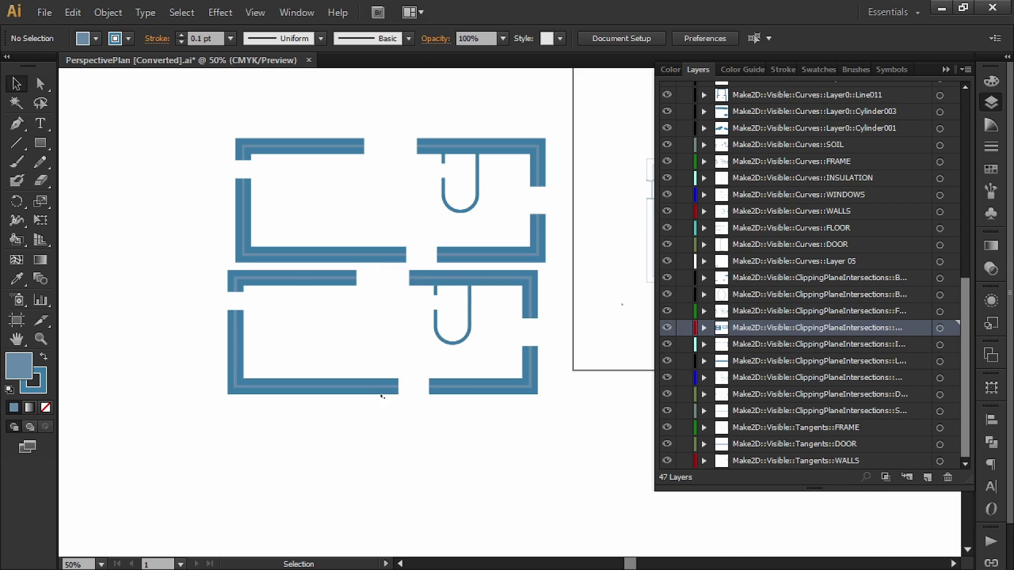
left_click(379, 391)
right_click(372, 392)
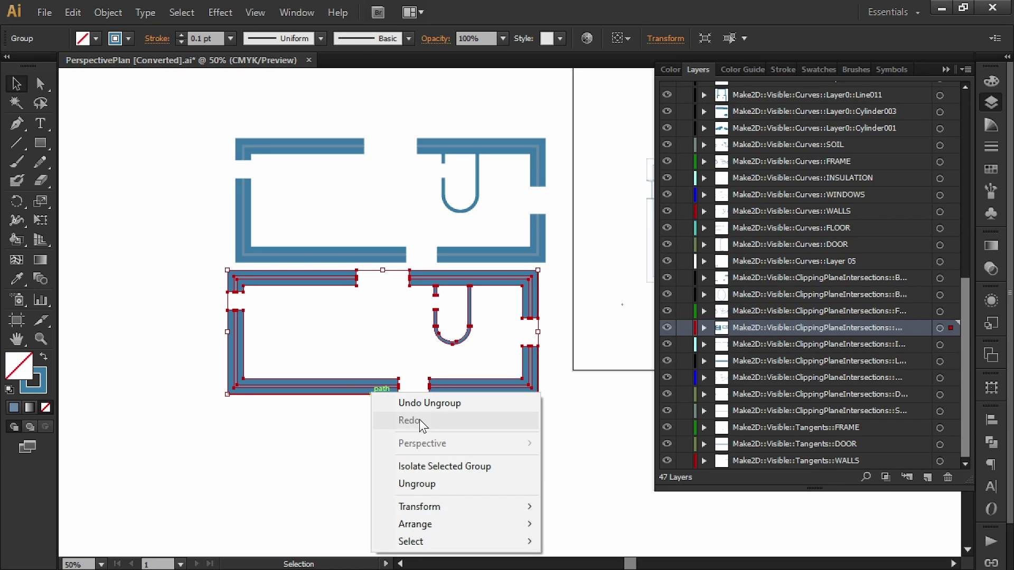
left_click(443, 478)
scroll(386, 392, "down", 2)
left_click(385, 392)
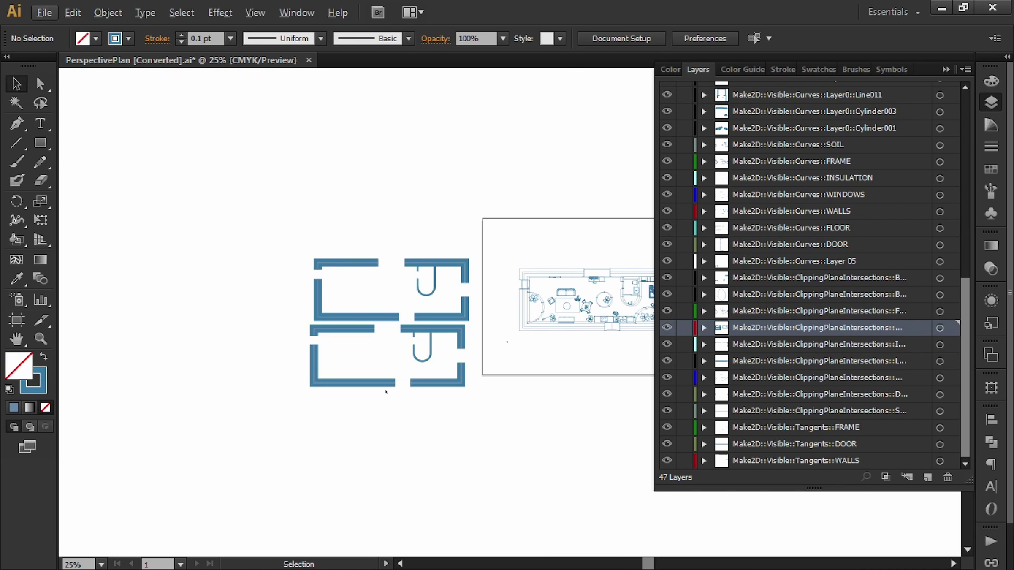
scroll(386, 392, "up", 3)
left_click(398, 378)
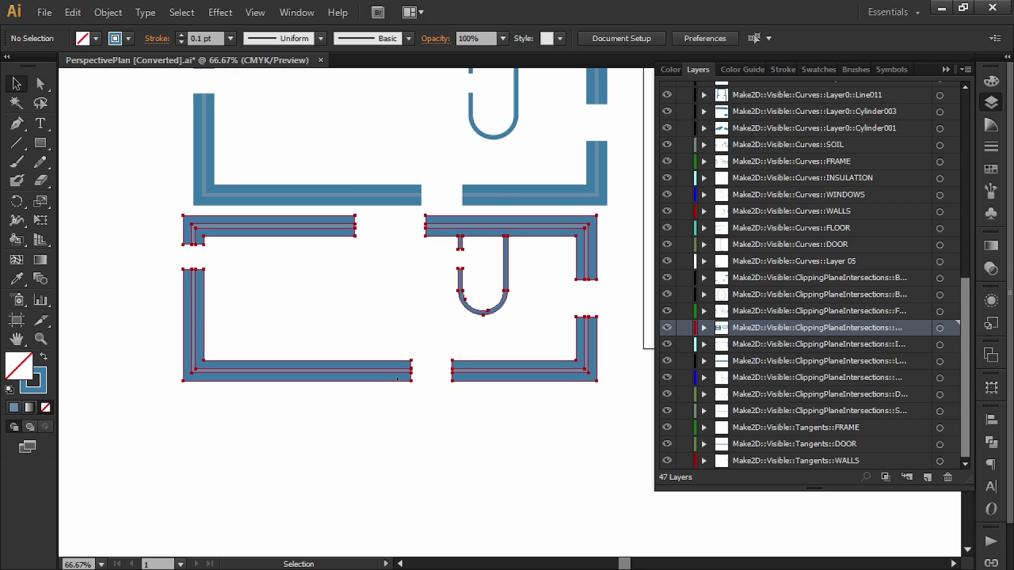
right_click(397, 379)
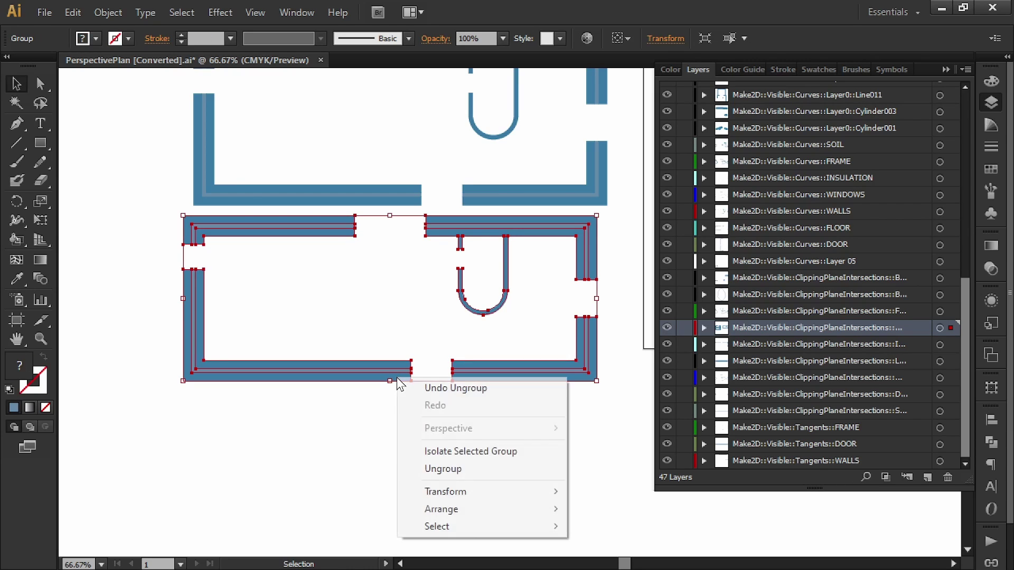
left_click(474, 469)
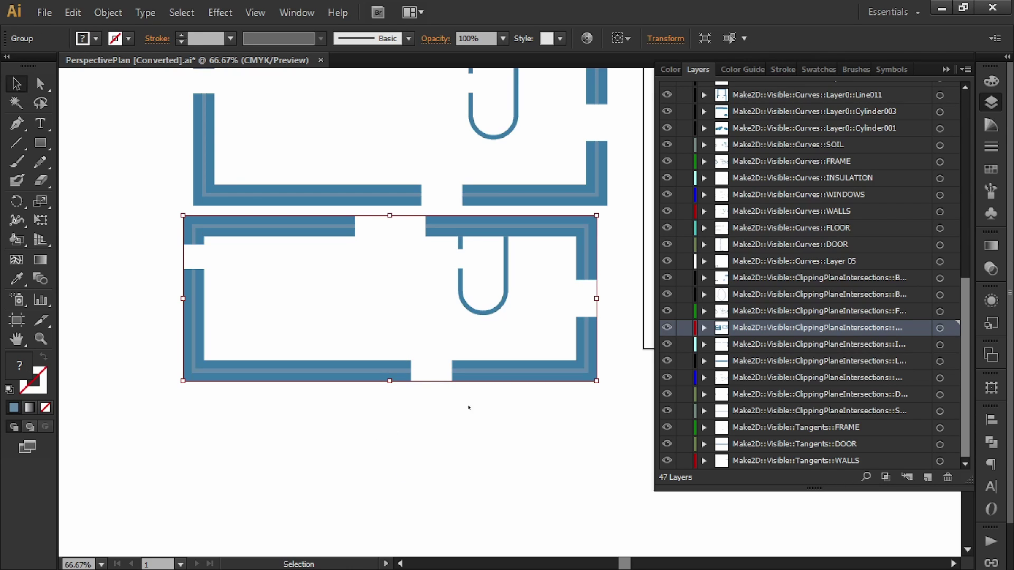
Select all paths sharing the lower right wall's darker blue fill color and group them.
left_click(522, 384)
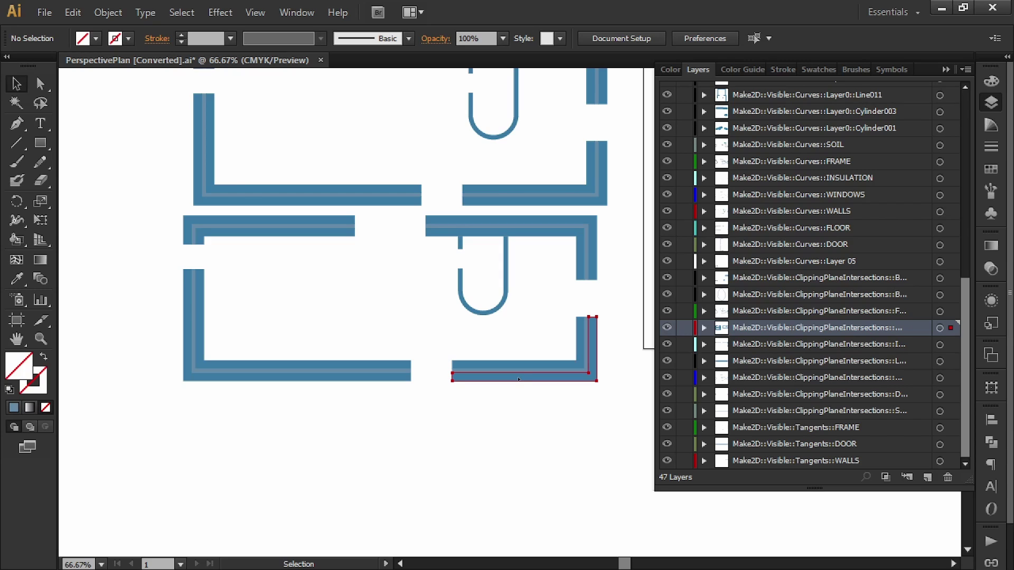
left_click(519, 379)
left_click(745, 38)
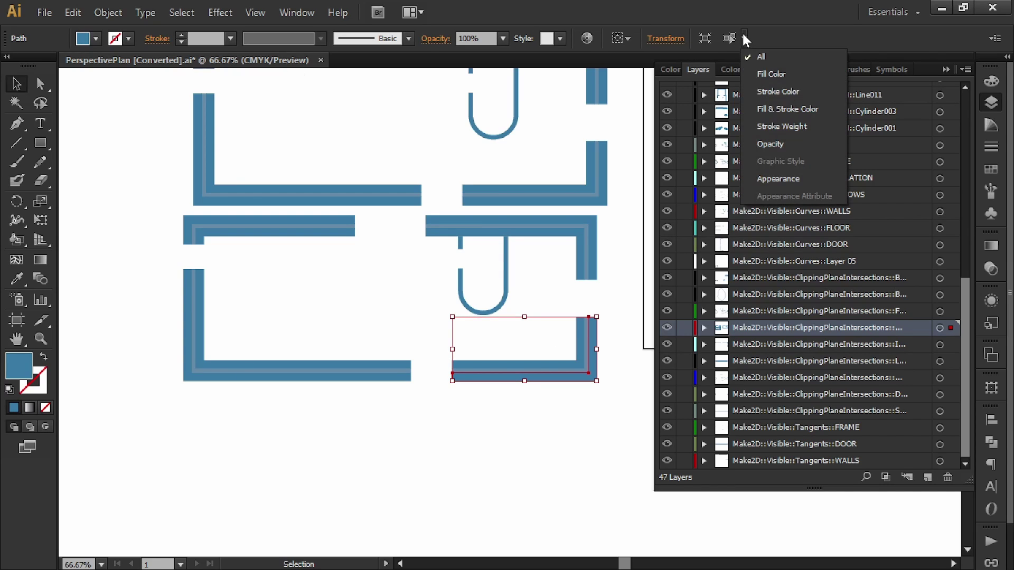
left_click(809, 74)
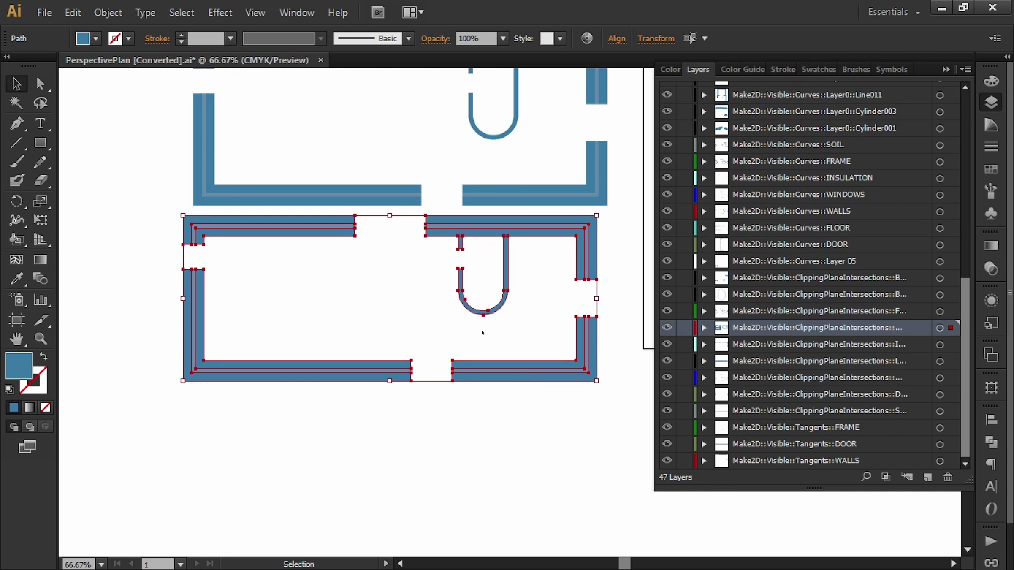
key("a")
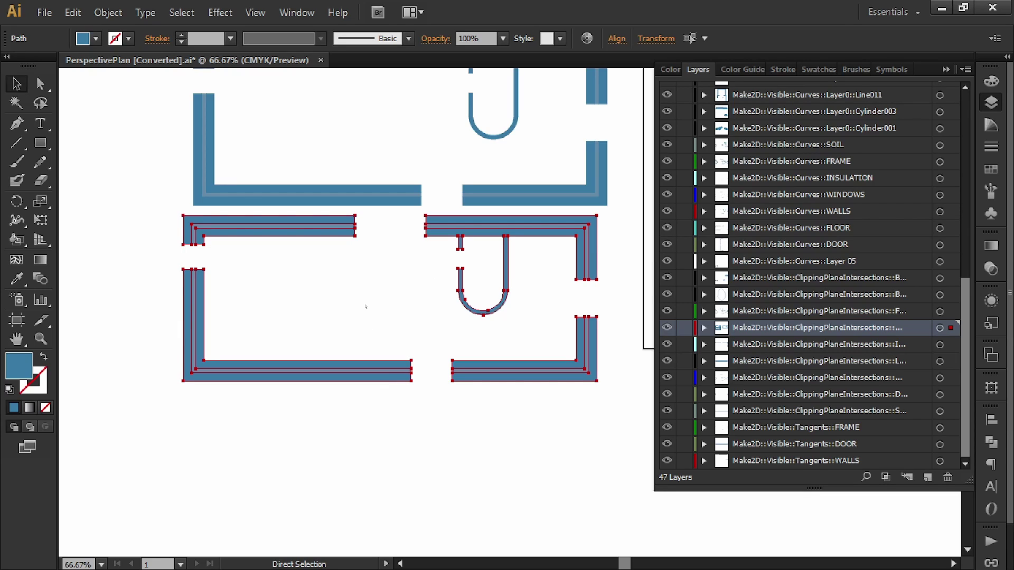
key("v")
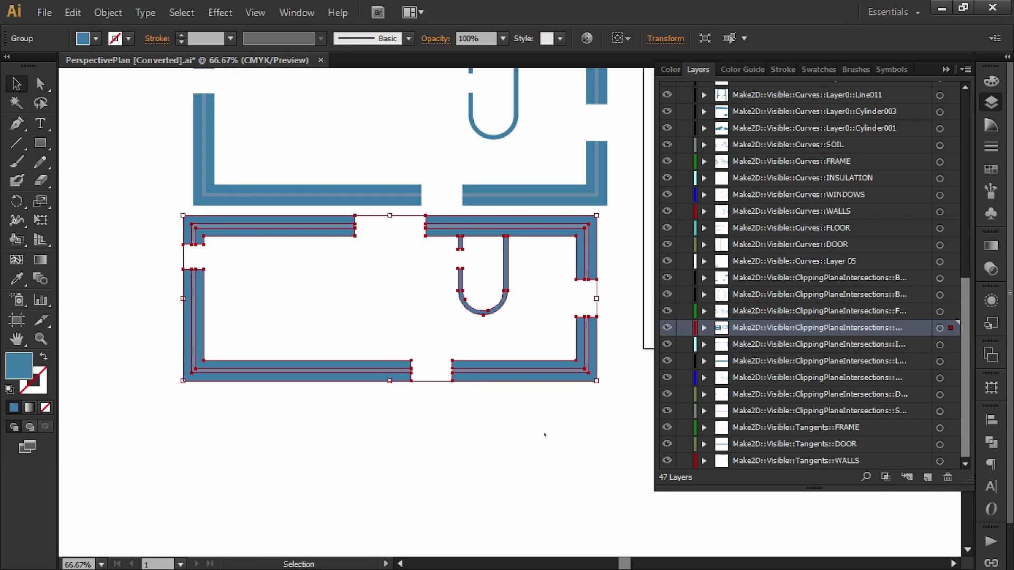
Move the grouped darker blue wall fills down and to the right, clear of the outlines and insulation fills.
left_click_drag(544, 435, 636, 552)
scroll(442, 409, "down", 1)
left_click_drag(275, 373, 235, 299)
Select all greyer blue insulation fills of the expanded copy by matching fill color and group them.
scroll(235, 298, "up", 4)
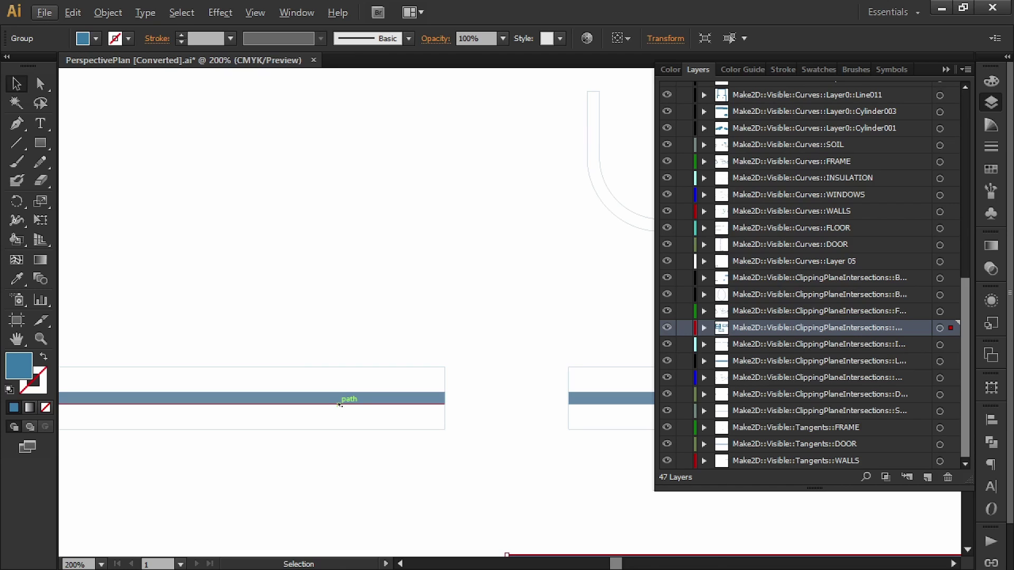
left_click(334, 399)
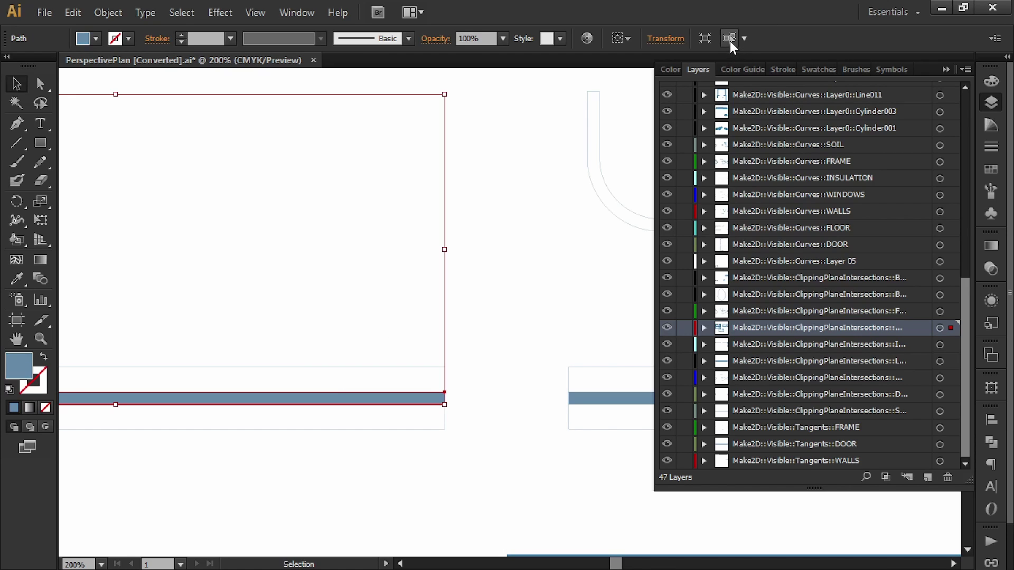
left_click(731, 38)
scroll(490, 274, "down", 4)
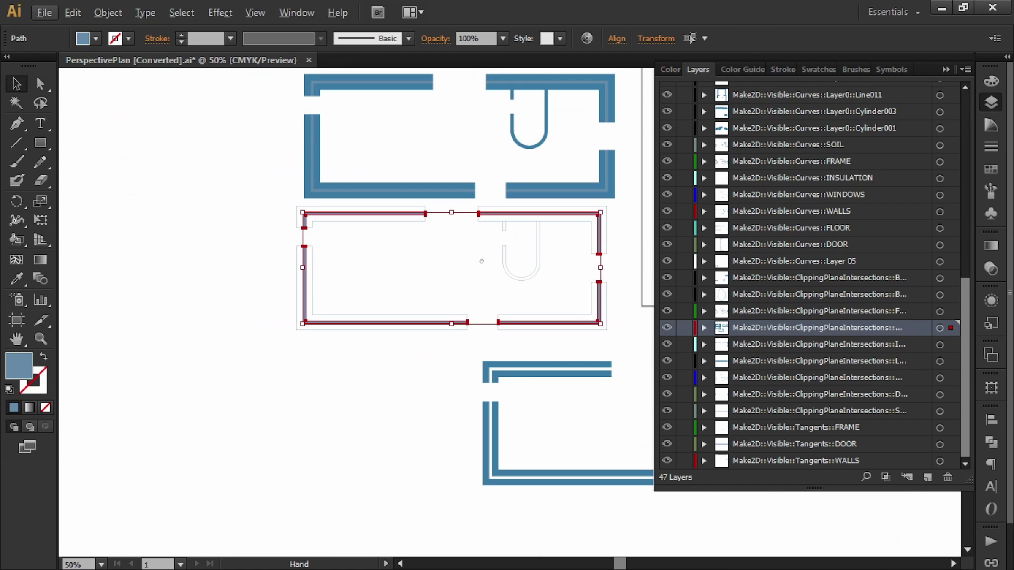
left_click_drag(481, 261, 381, 284)
key("v")
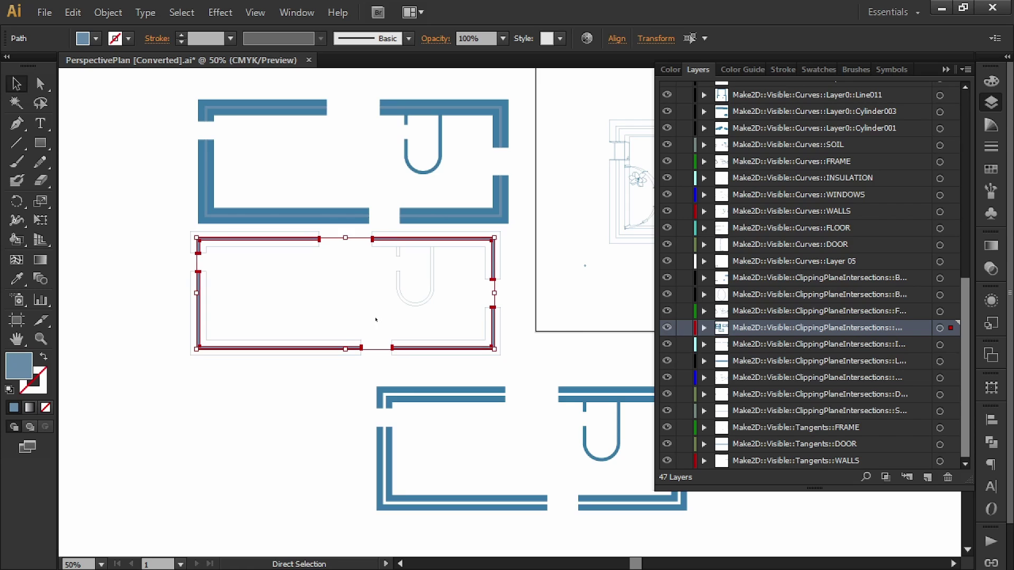
Select the grouped darker blue wall fills and merge their touching pieces with the Pathfinder Unite operation.
left_click_drag(418, 303, 203, 290)
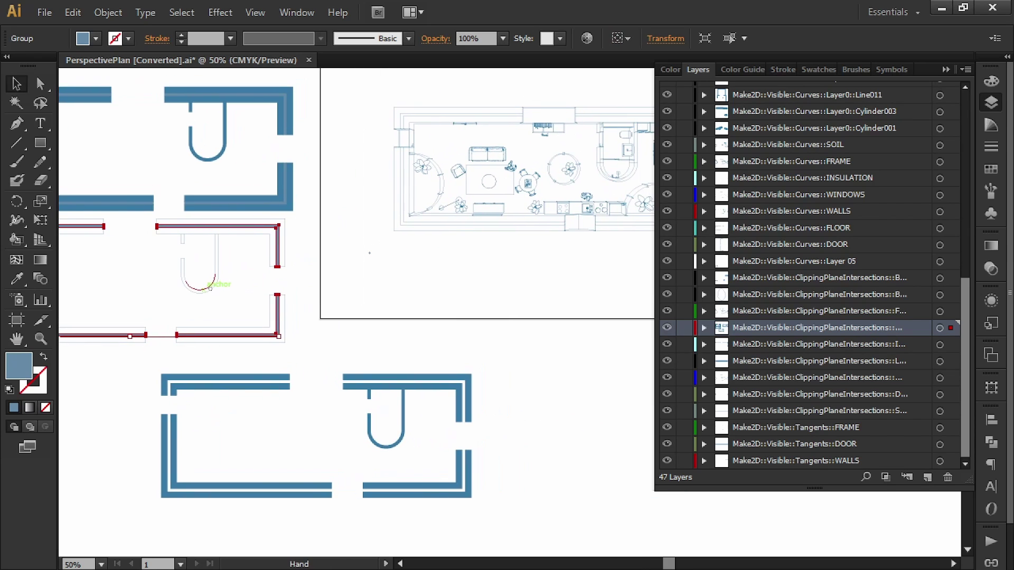
left_click(449, 387)
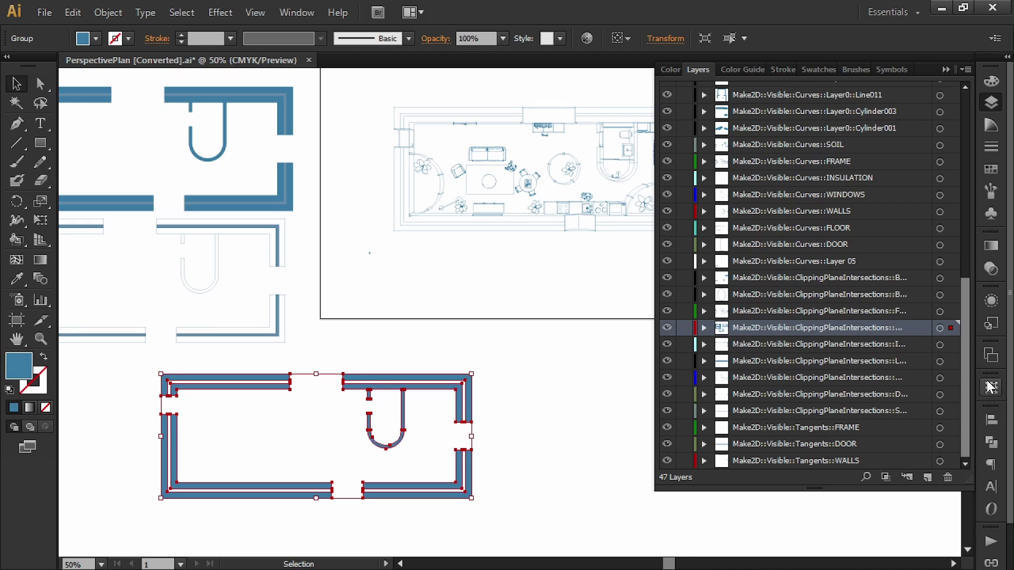
left_click(992, 357)
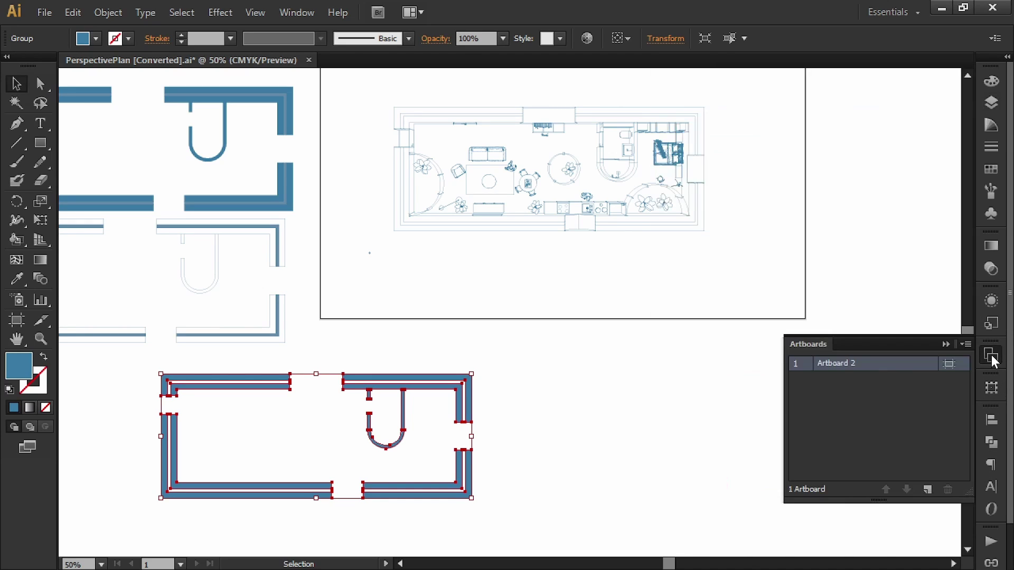
left_click(992, 324)
left_click(998, 441)
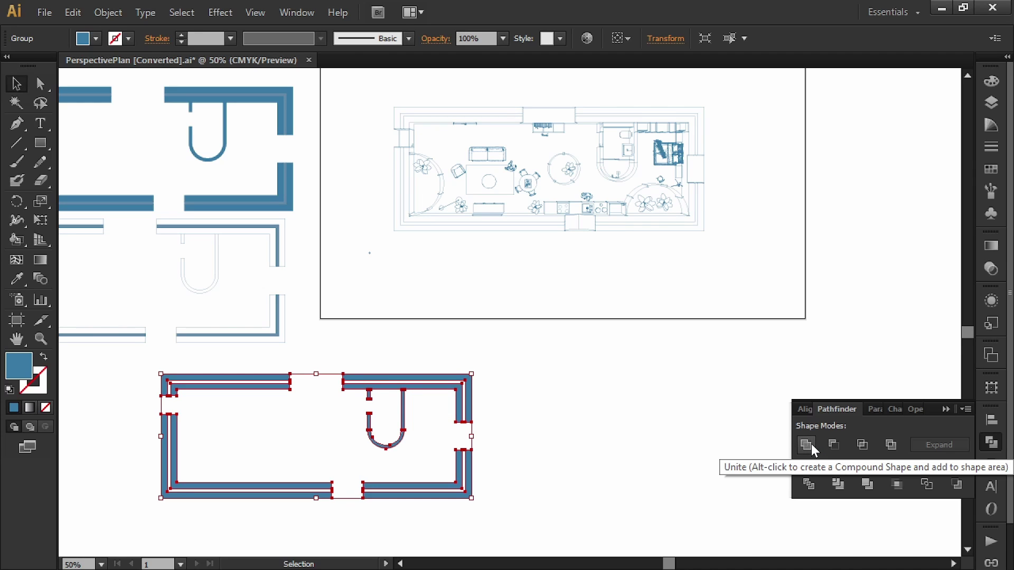
left_click(380, 398)
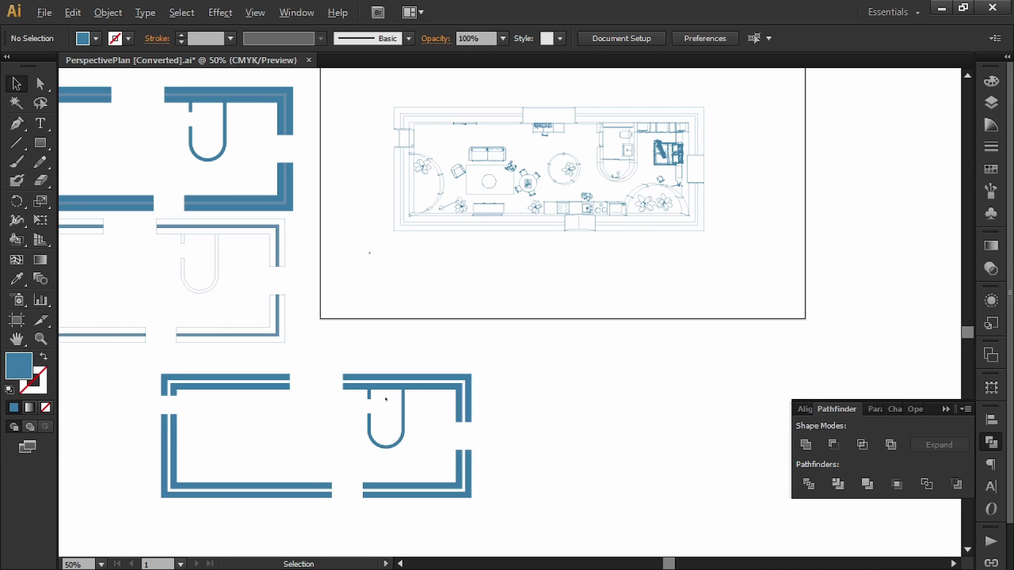
Examine the united wall fills up close at the upper corner and partition junctions for leftover seams.
scroll(380, 398, "up", 6)
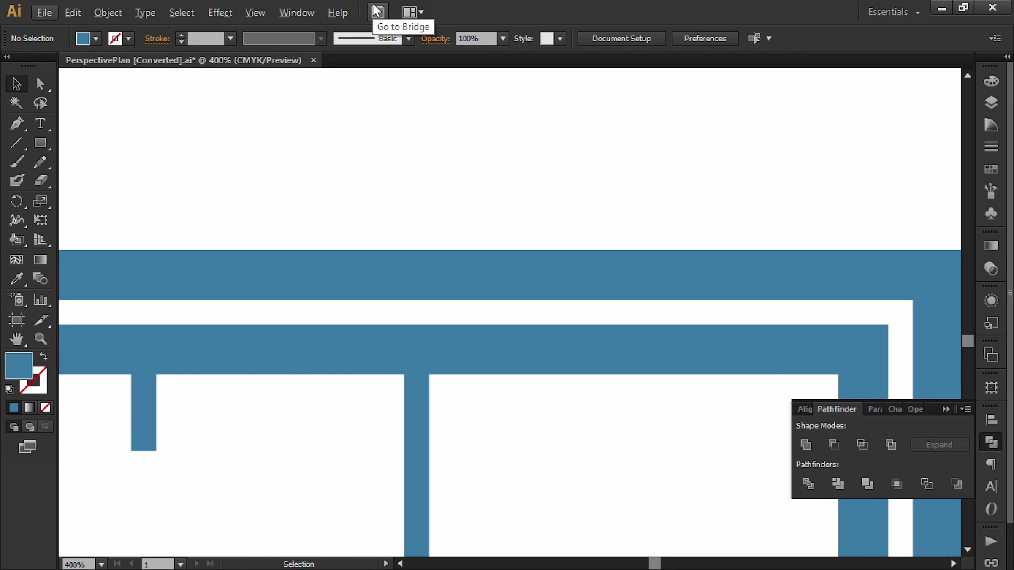
left_click(295, 15)
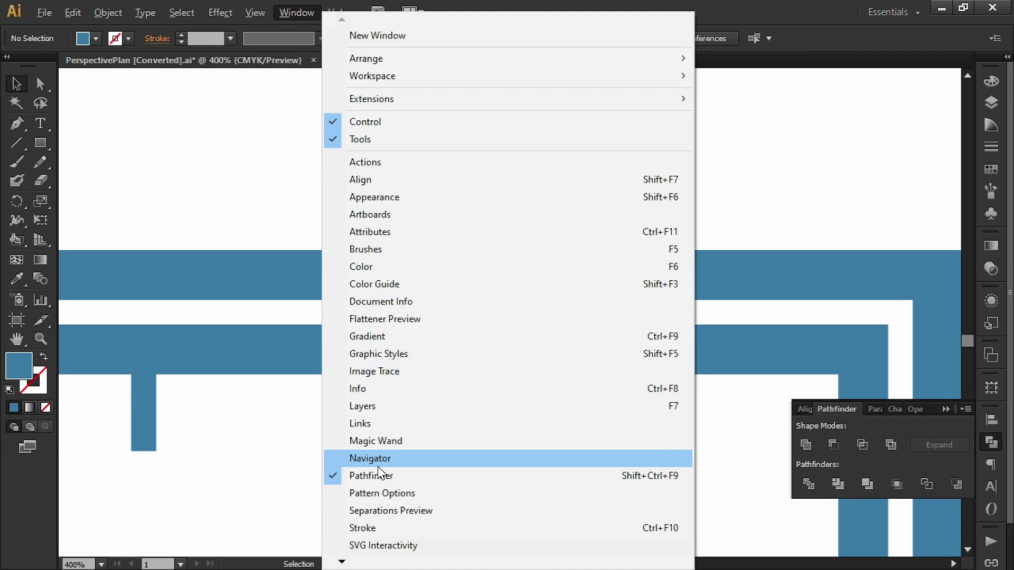
left_click(269, 465)
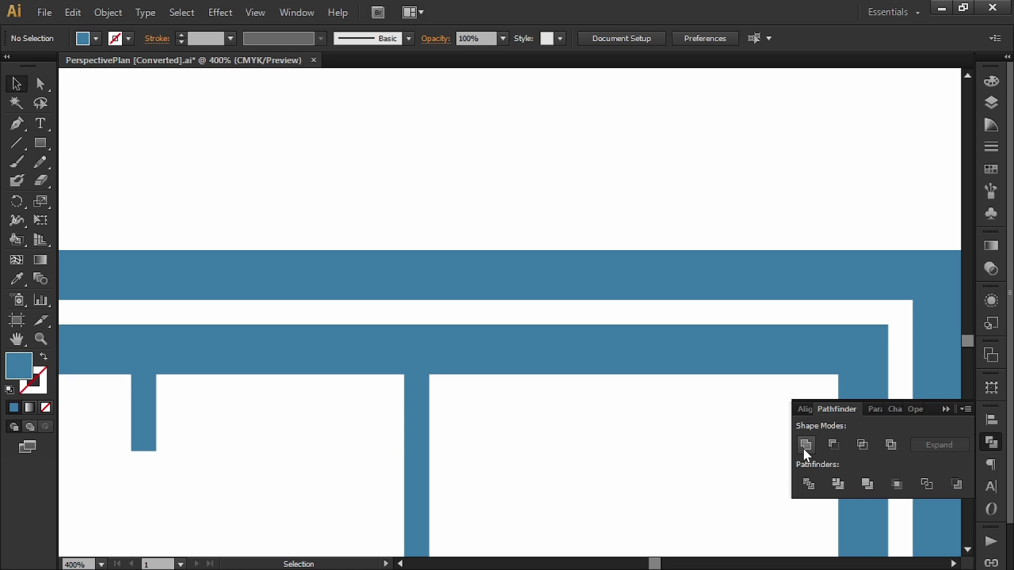
scroll(686, 425, "down", 2)
key("alt")
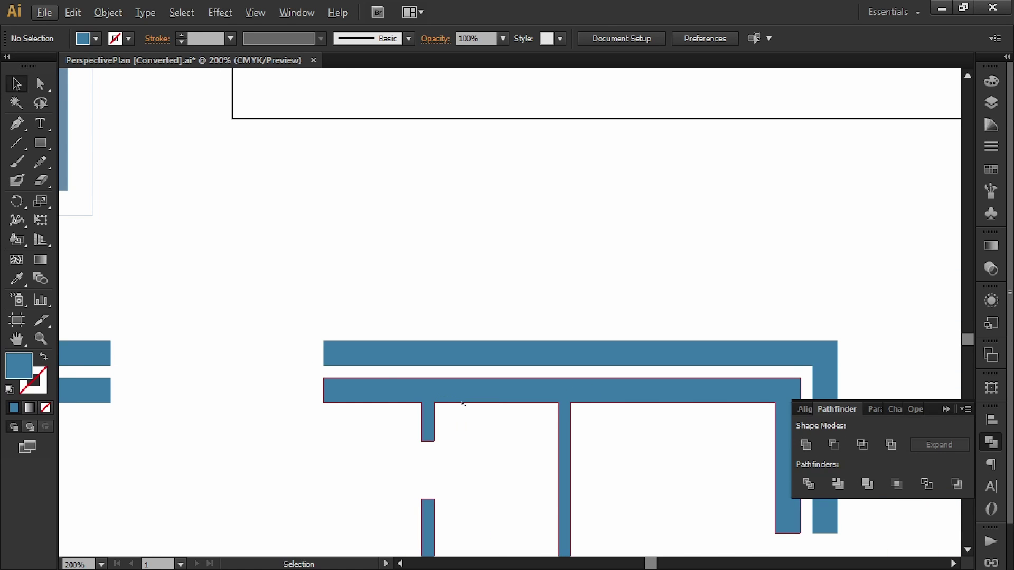
scroll(460, 401, "down", 2)
scroll(458, 402, "down", 2)
Move the grouped greyer blue insulation fills out of the outlined copy to an empty area right of the wall fills.
left_click_drag(464, 391, 593, 390)
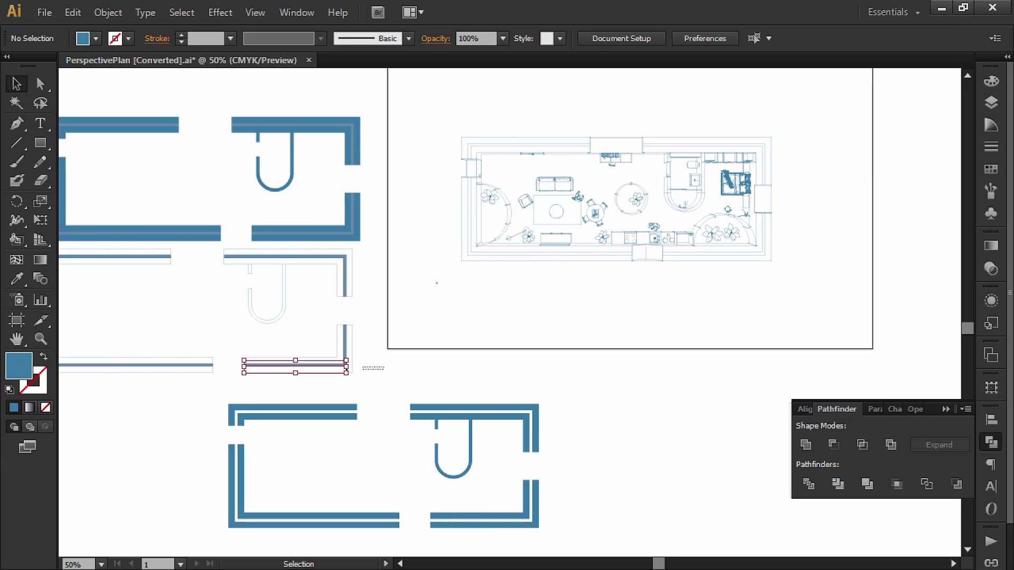
scroll(380, 364, "up", 3)
key("shift+x")
left_click_drag(347, 361, 711, 430)
scroll(571, 388, "down", 1)
scroll(571, 389, "down", 4)
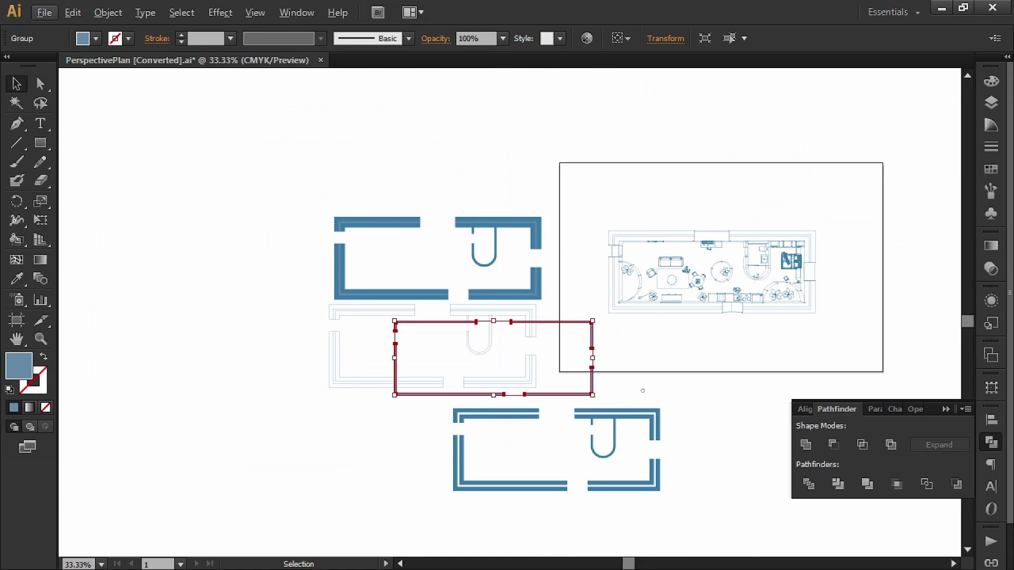
scroll(581, 370, "up", 1)
left_click_drag(386, 285, 754, 417)
left_click(472, 421)
scroll(472, 421, "up", 1)
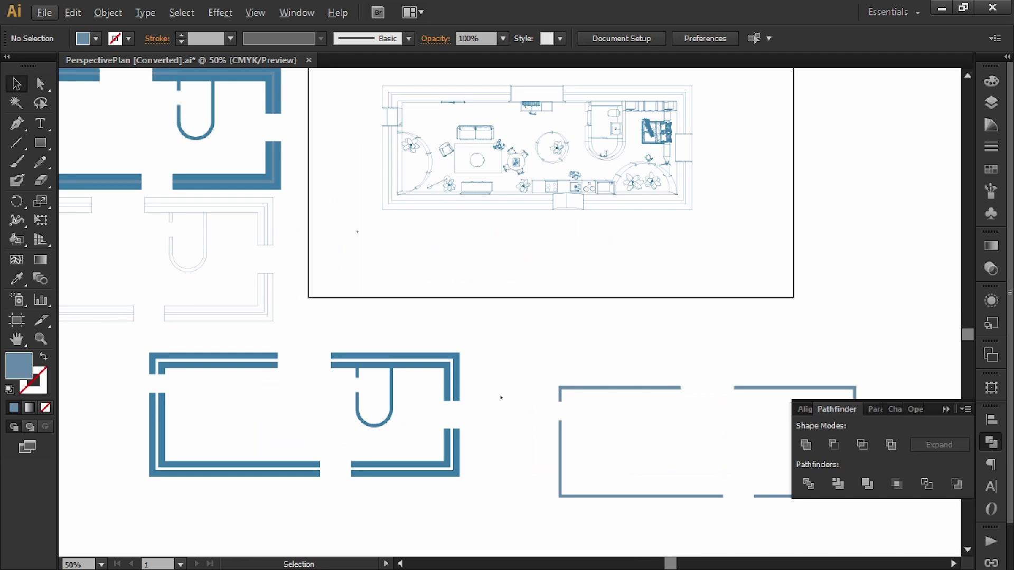
Swap the fill and stroke colors of the united wall shapes and set their fill to white.
left_click(449, 383)
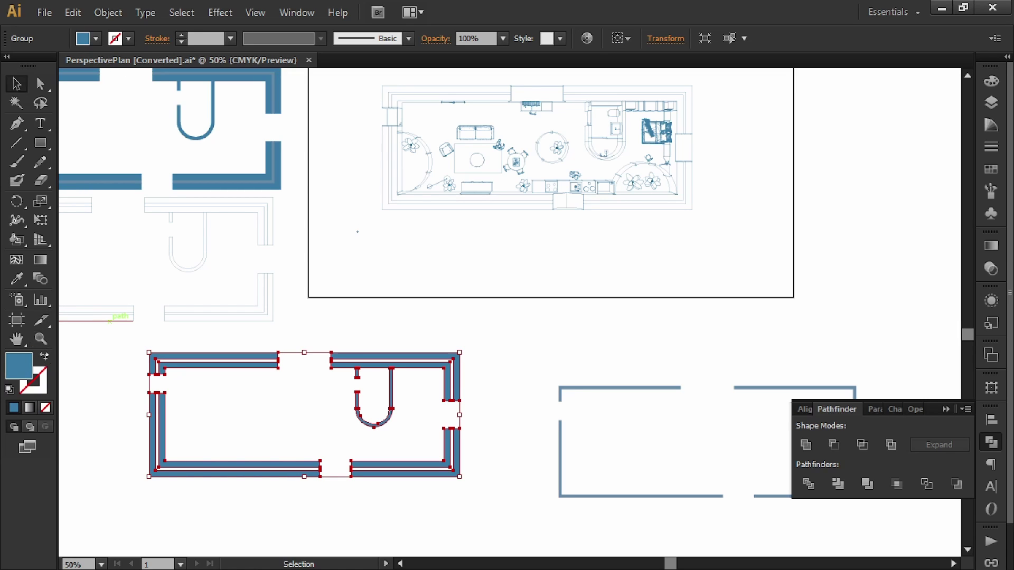
left_click(44, 357)
left_click(97, 38, "shift")
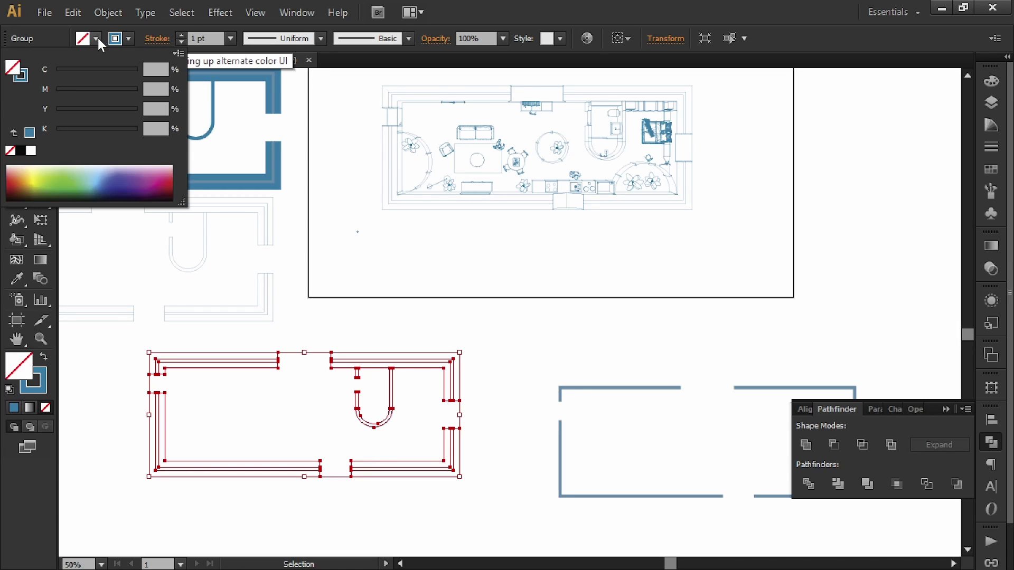
left_click(31, 151)
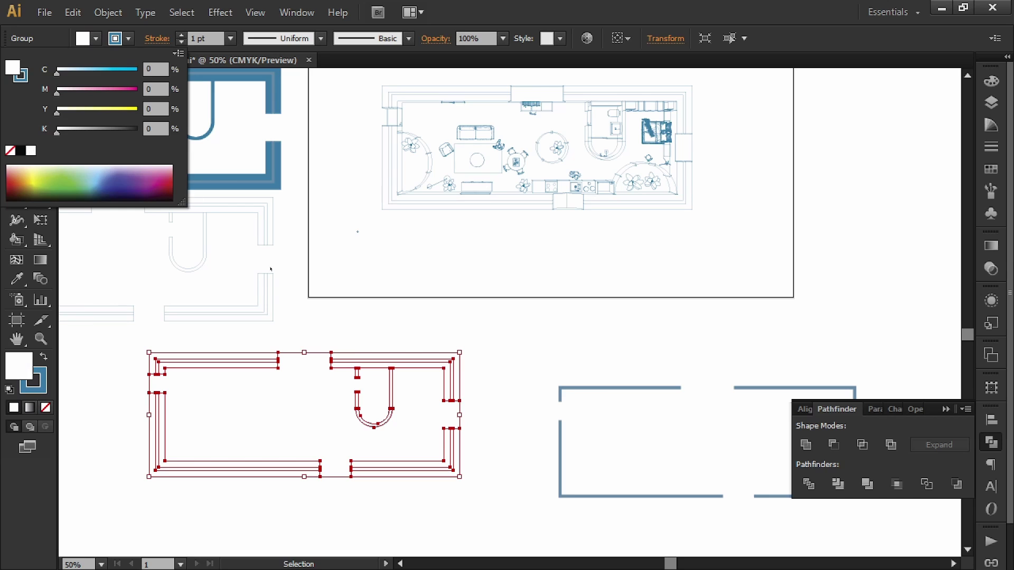
left_click(356, 350)
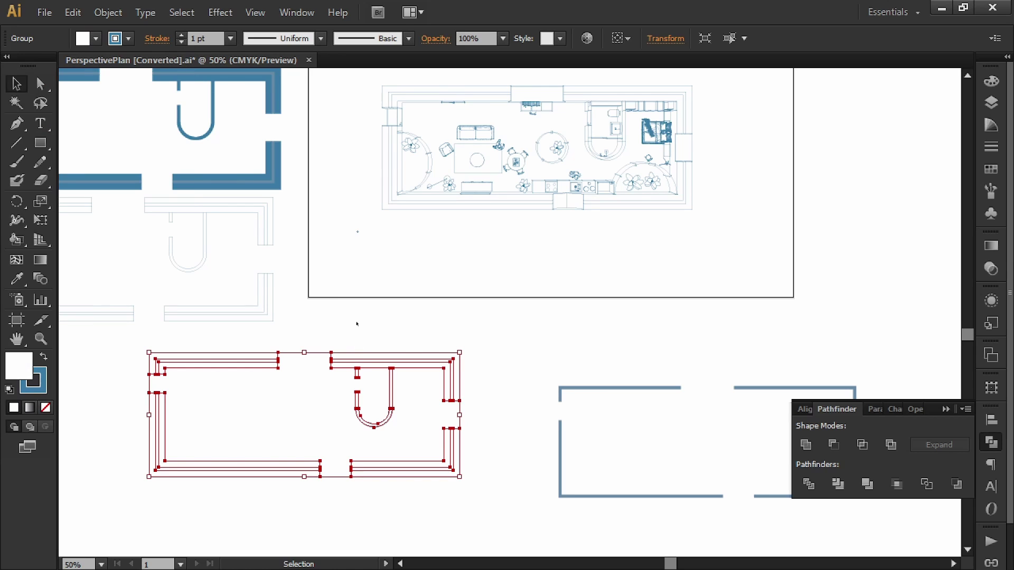
left_click(400, 345)
left_click_drag(407, 355, 222, 381)
key("ctrl+g")
Set the wall shapes' stroke color to 100% cyan and 50% black.
left_click(129, 38, "shift")
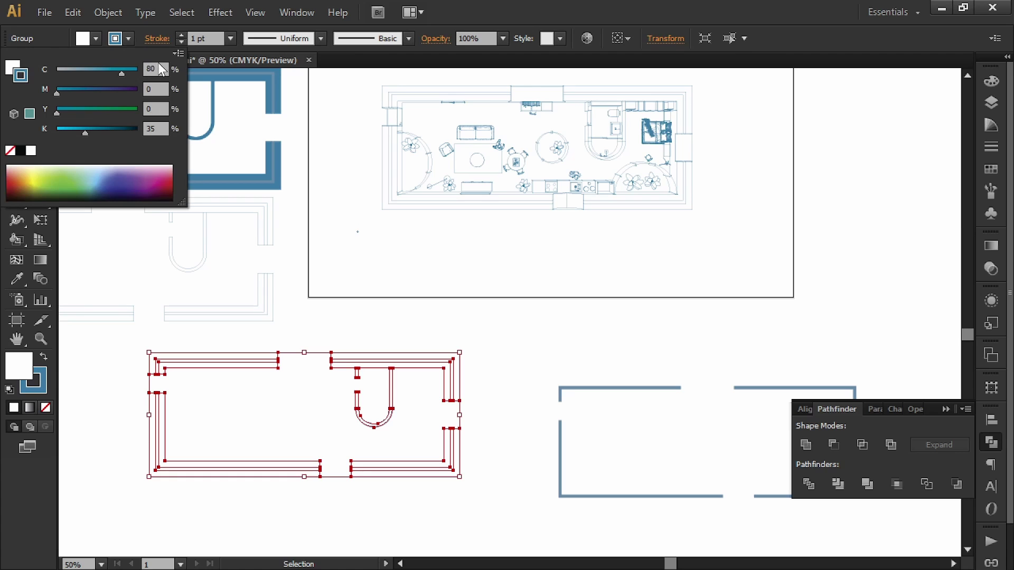
left_click_drag(158, 67, 140, 68)
type("100")
left_click_drag(163, 128, 138, 129)
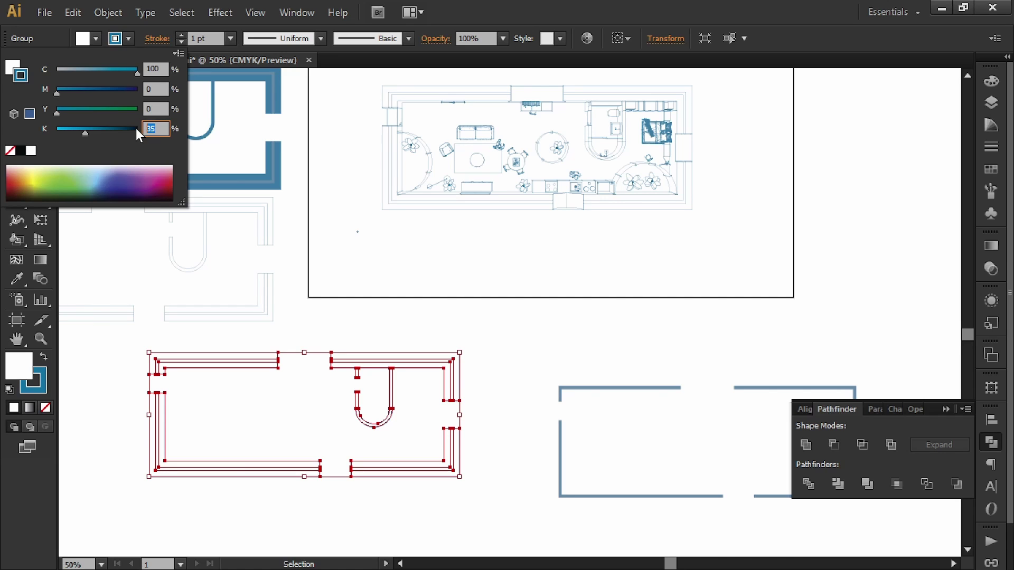
type("50")
key("Return")
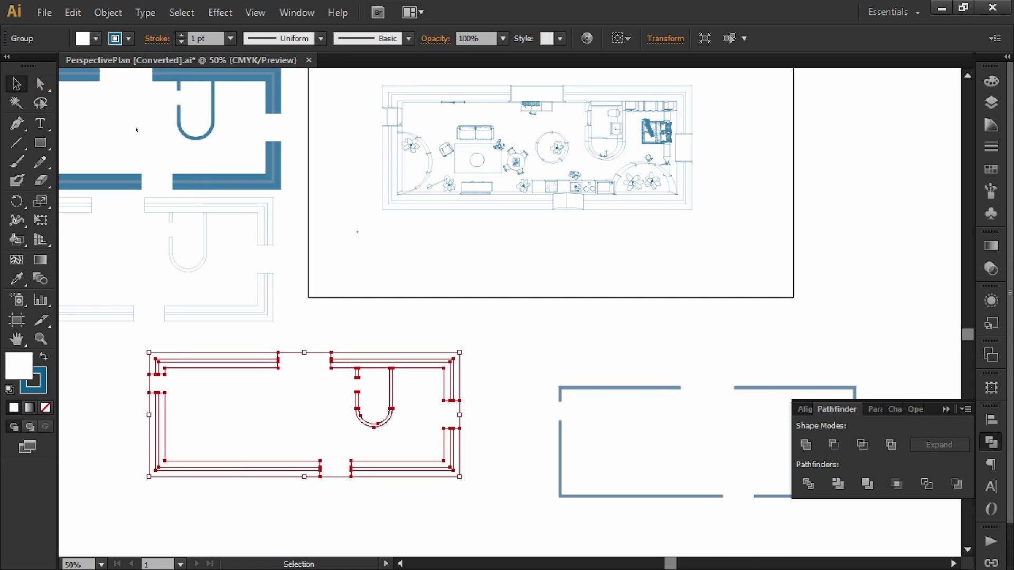
Try a 3 pt stroke weight on the wall shapes.
left_click(182, 35)
left_click(181, 35)
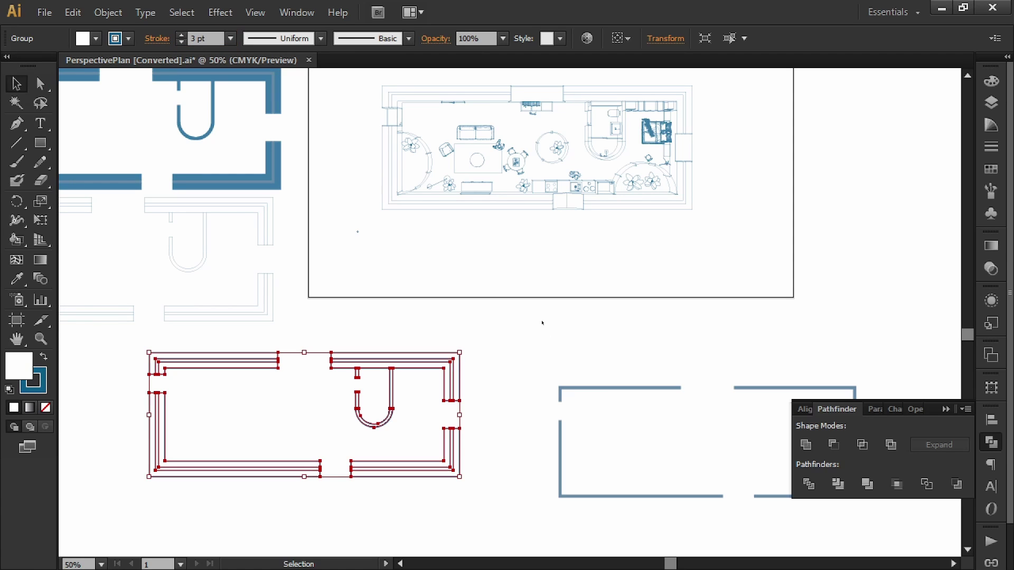
left_click(532, 336)
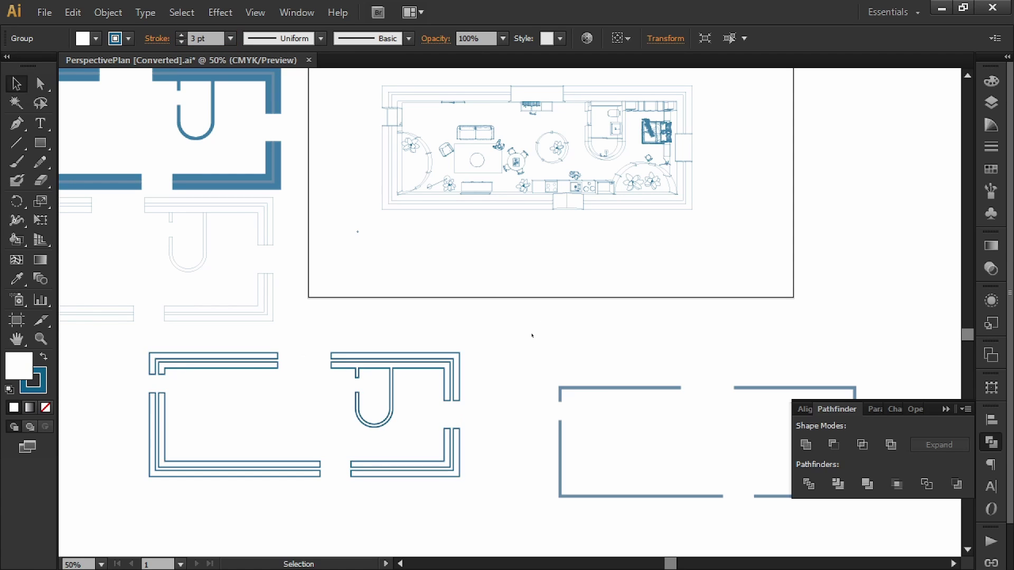
Set the stroke weight of the wall shapes to 1.75 pt.
left_click(434, 361)
left_click(190, 39)
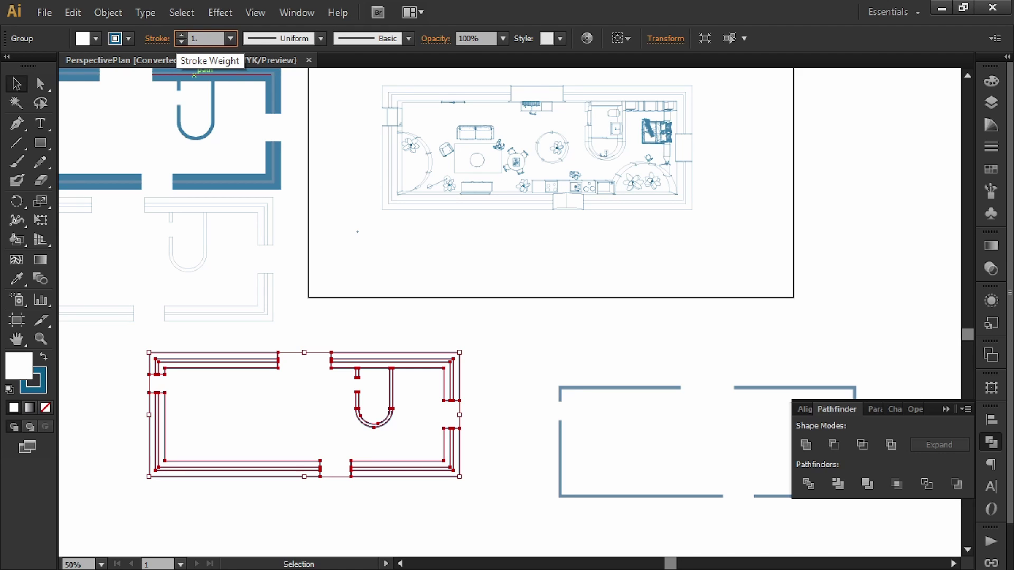
type("1.75")
key("Return")
left_click(497, 331)
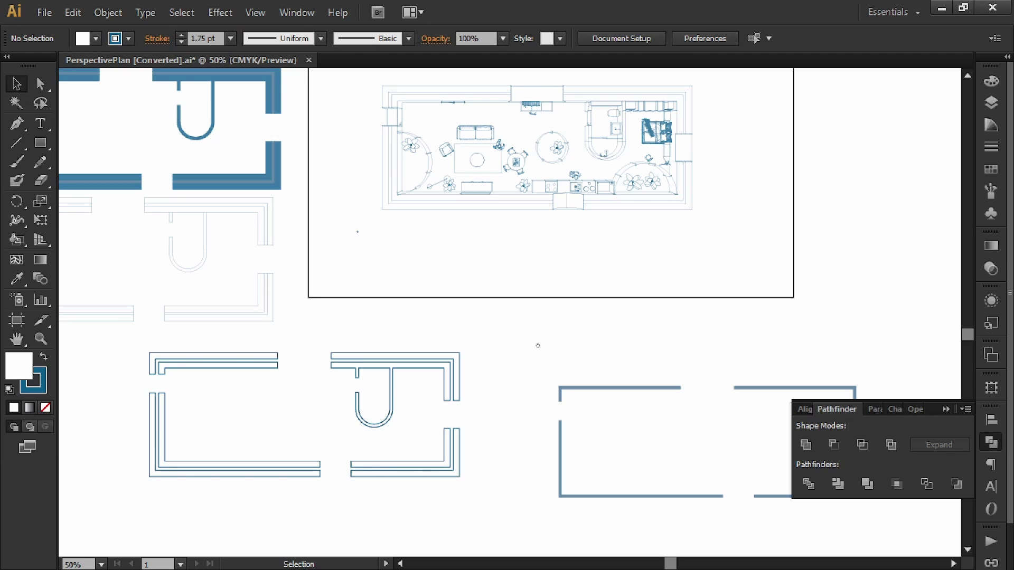
Copy the wall shapes' white fill and 1.75 pt blue stroke onto the insulation group with the Eyedropper.
scroll(538, 345, "up", 2)
scroll(538, 345, "right", 2)
scroll(581, 399, "down", 2)
scroll(581, 399, "right", 1)
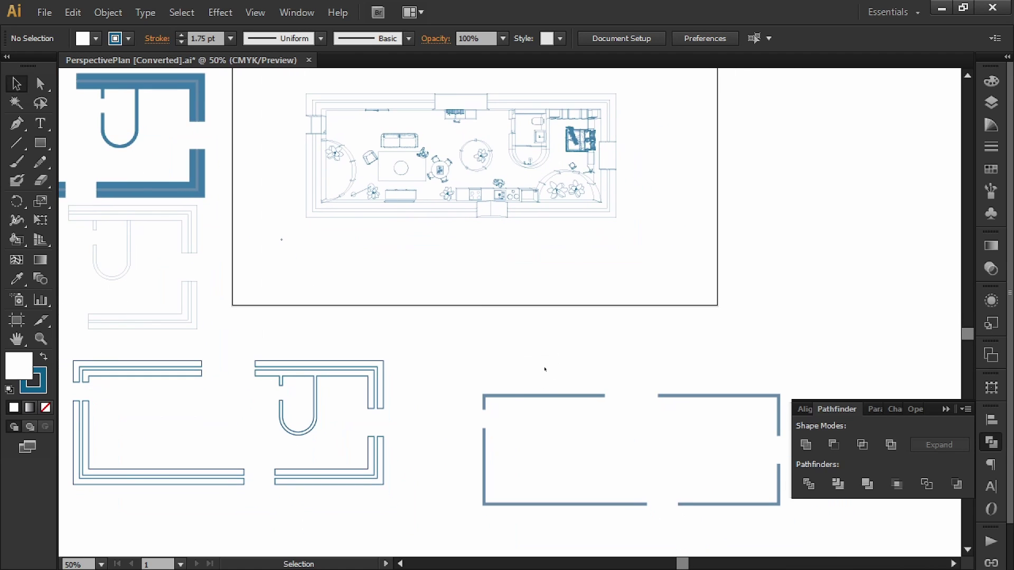
left_click_drag(545, 369, 500, 408)
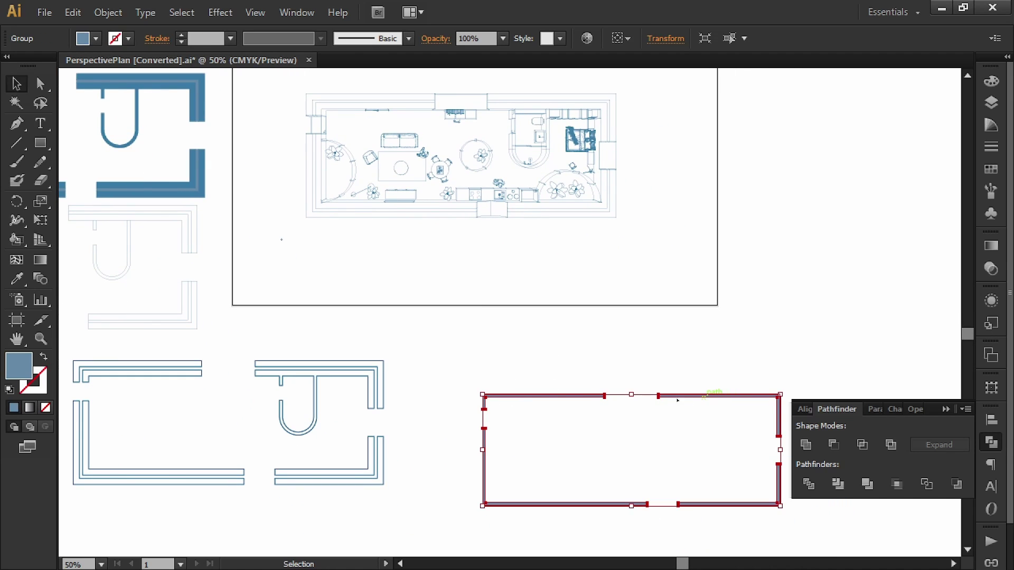
key("i")
scroll(380, 401, "up", 5)
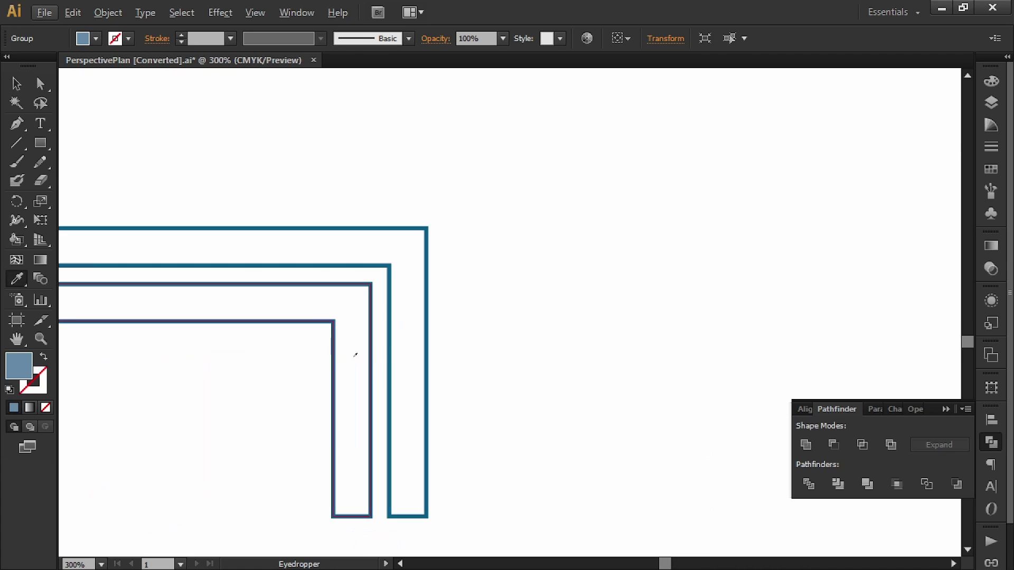
left_click(356, 353)
scroll(510, 375, "down", 3)
scroll(522, 348, "up", 2)
scroll(523, 340, "right", 1)
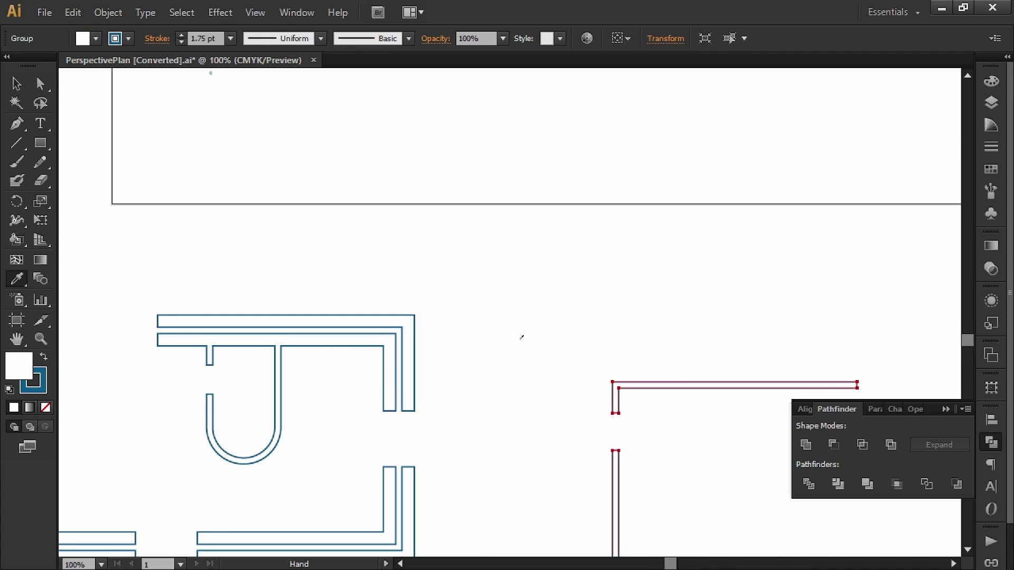
key("v")
left_click(495, 319)
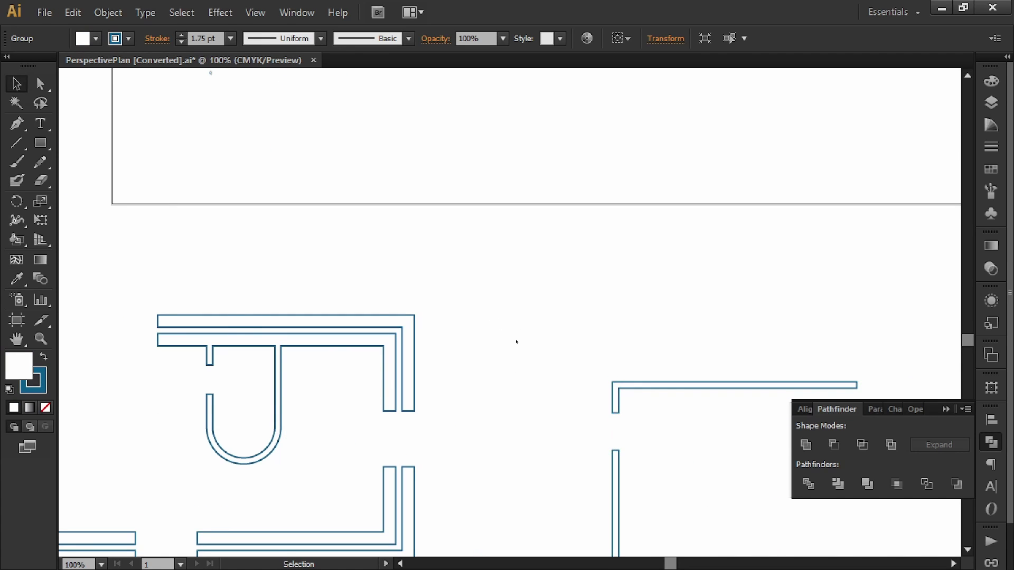
Select the wall and insulation groups together and cut them from the drawing.
scroll(516, 344, "down", 2)
scroll(539, 301, "up", 2)
scroll(539, 301, "right", 1)
left_click_drag(585, 313, 337, 395)
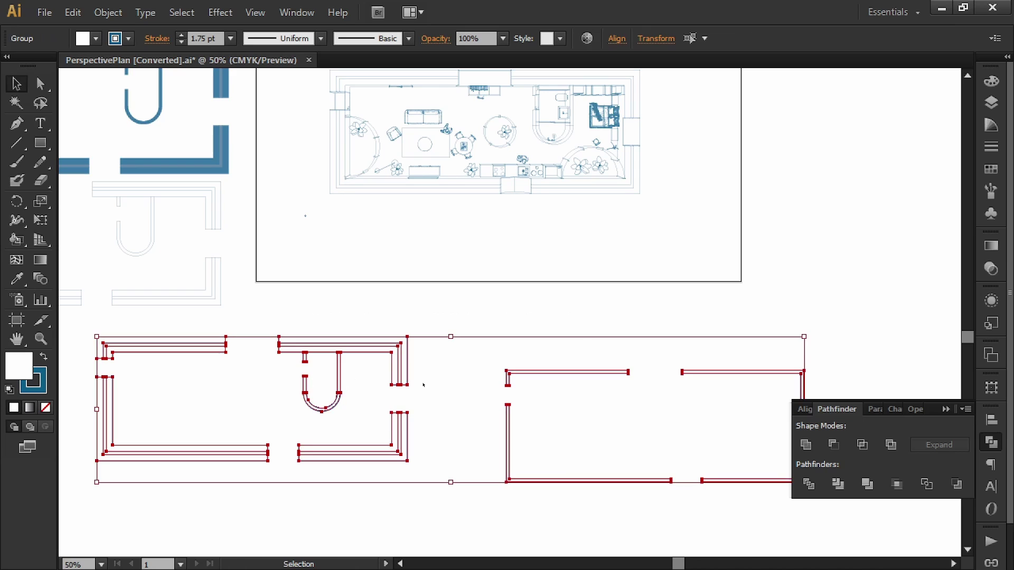
key("ctrl")
left_click(436, 376, "ctrl")
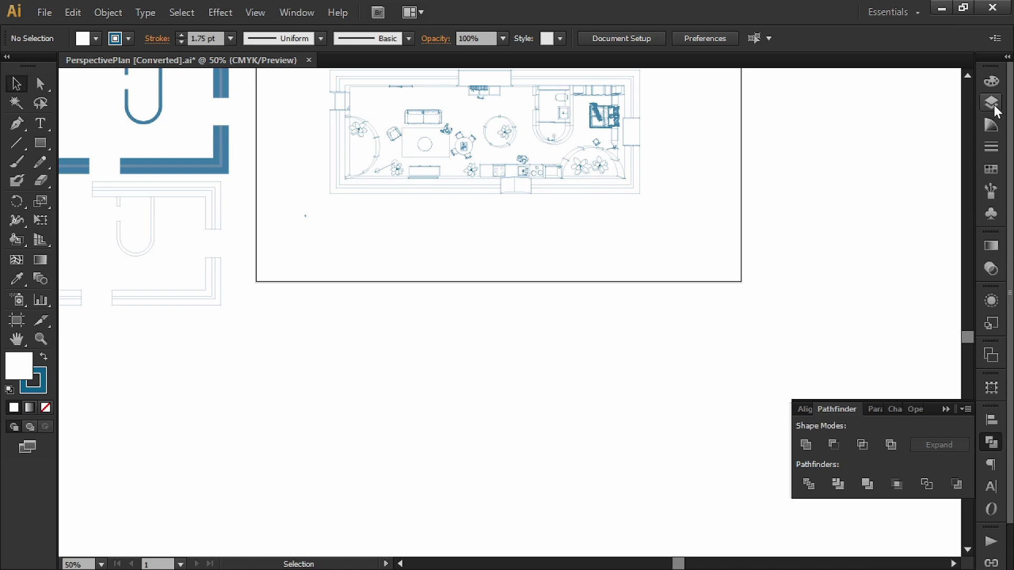
Create a new layer above the SOIL layer and name it Poche.
left_click(991, 102)
left_click(823, 93)
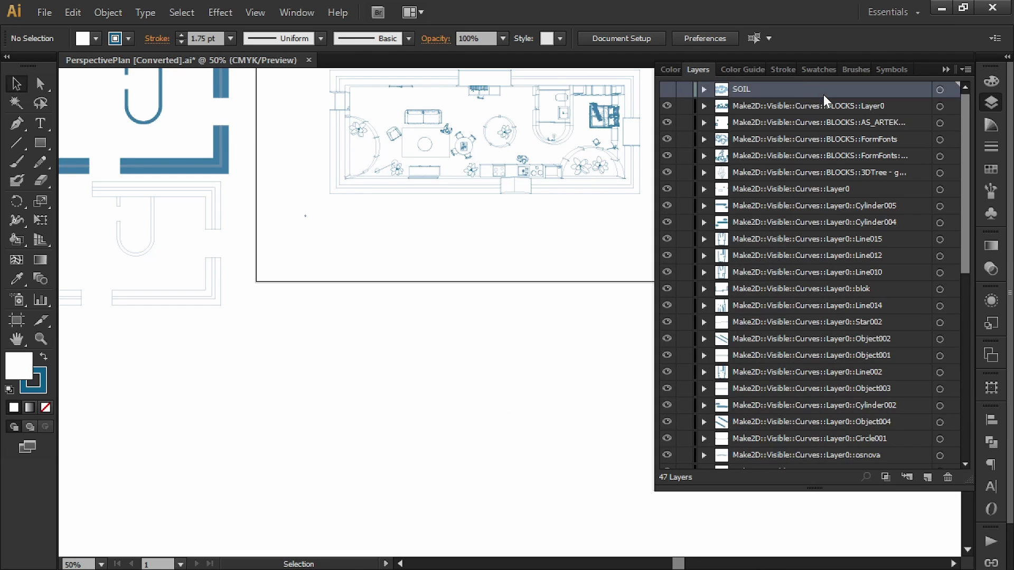
left_click(928, 475)
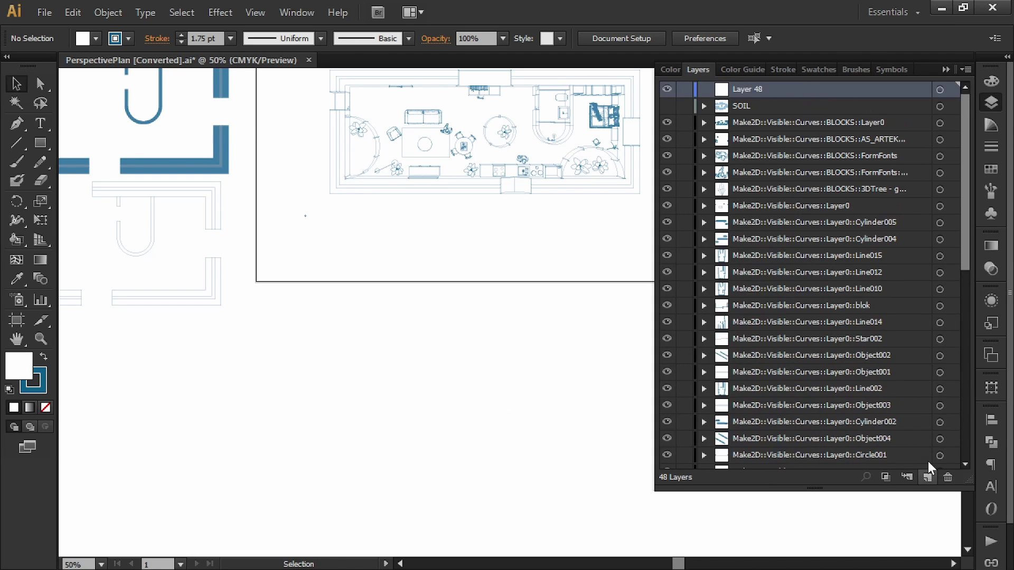
double_click(751, 92)
type("Pooc")
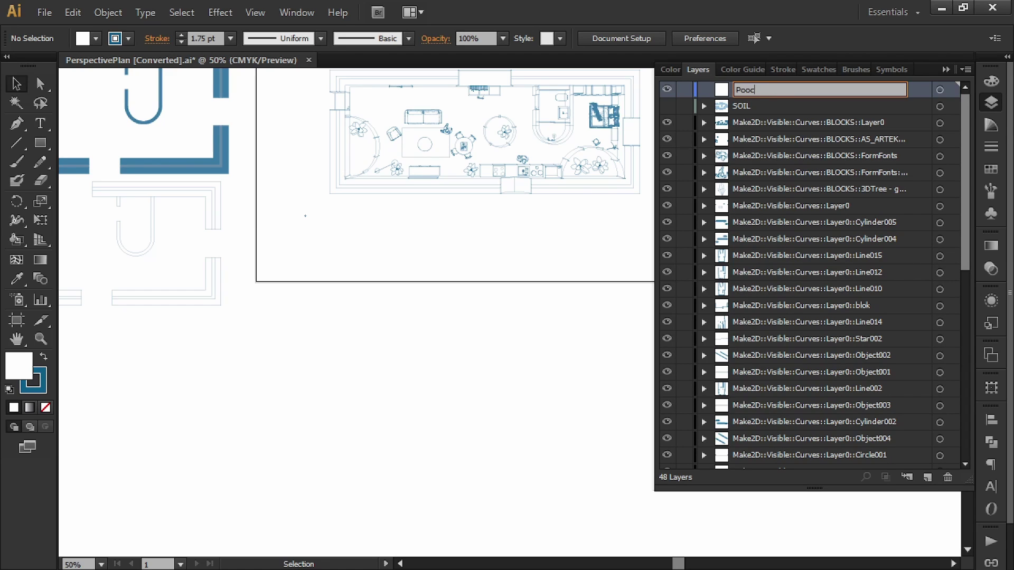
type("che")
key("Return")
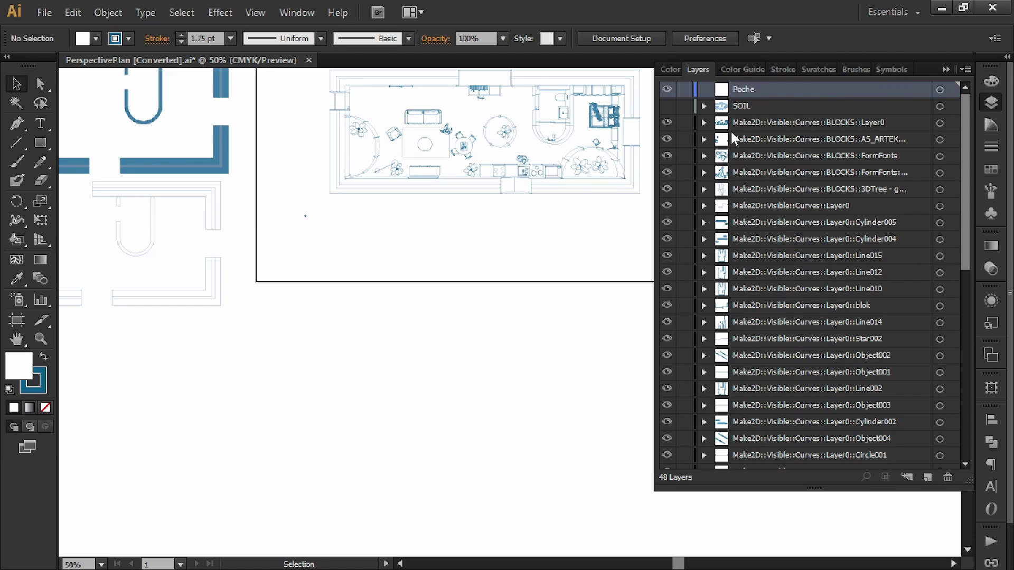
left_click_drag(635, 239, 501, 328)
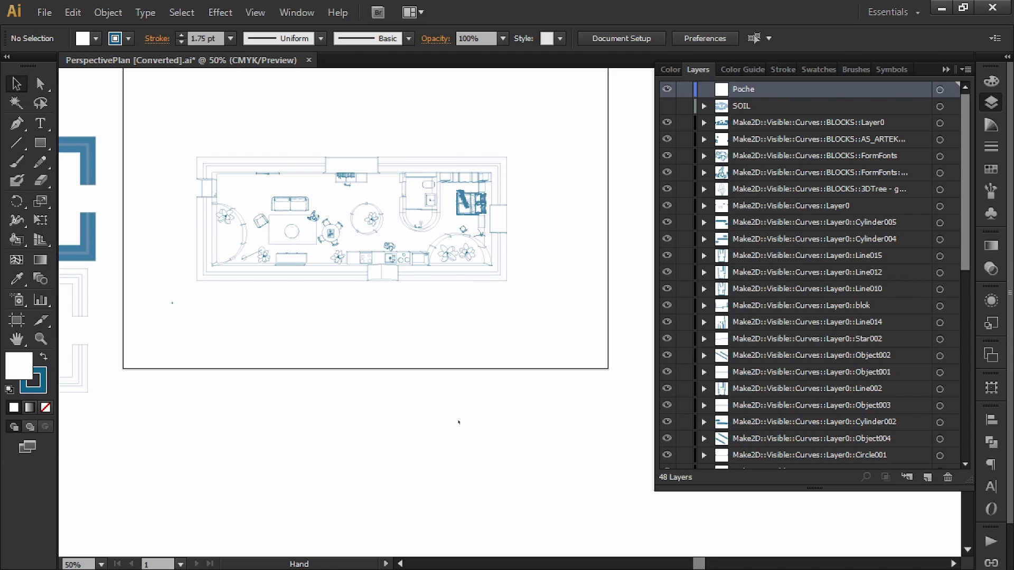
Paste the cut wall and insulation groups onto the Poche layer, in the empty area below the artboard.
key("f")
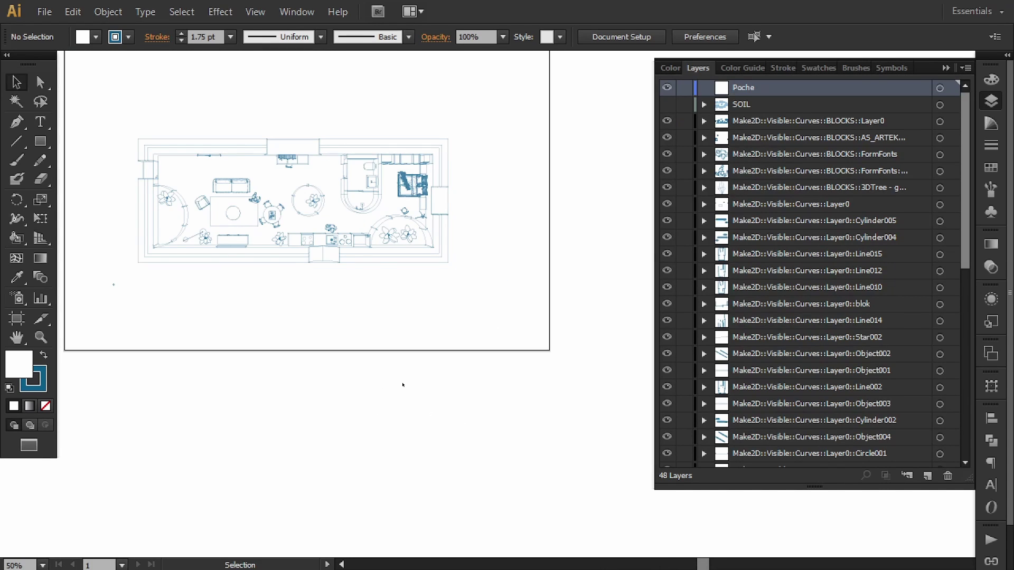
scroll(402, 385, "down", 1)
left_click_drag(338, 392, 429, 402)
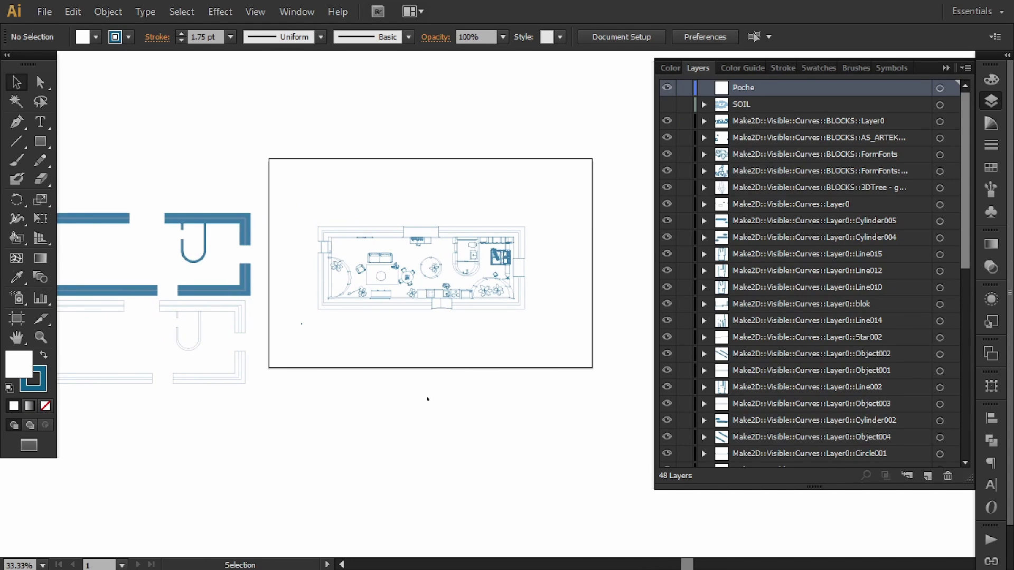
key("f")
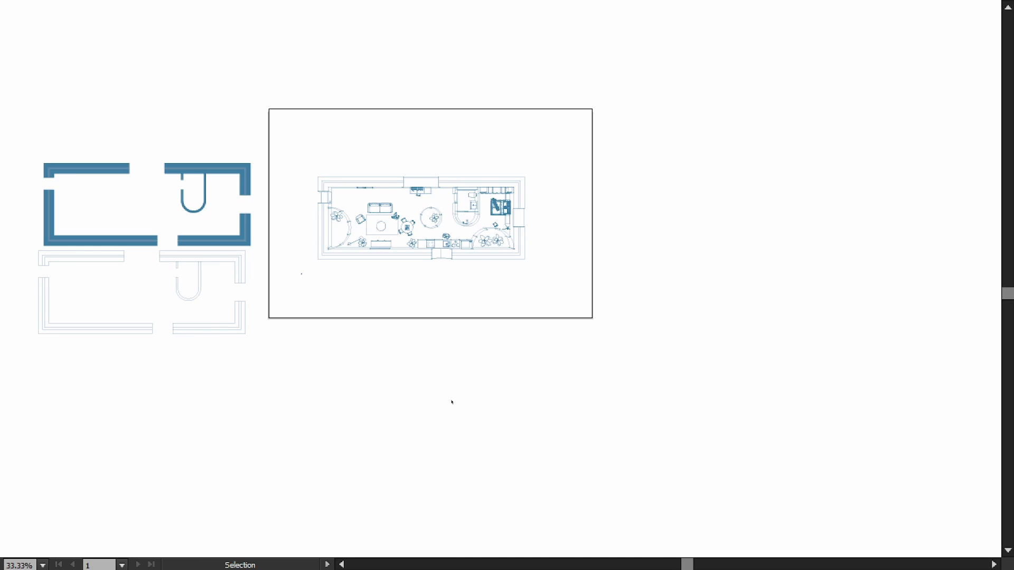
key("ctrl+v")
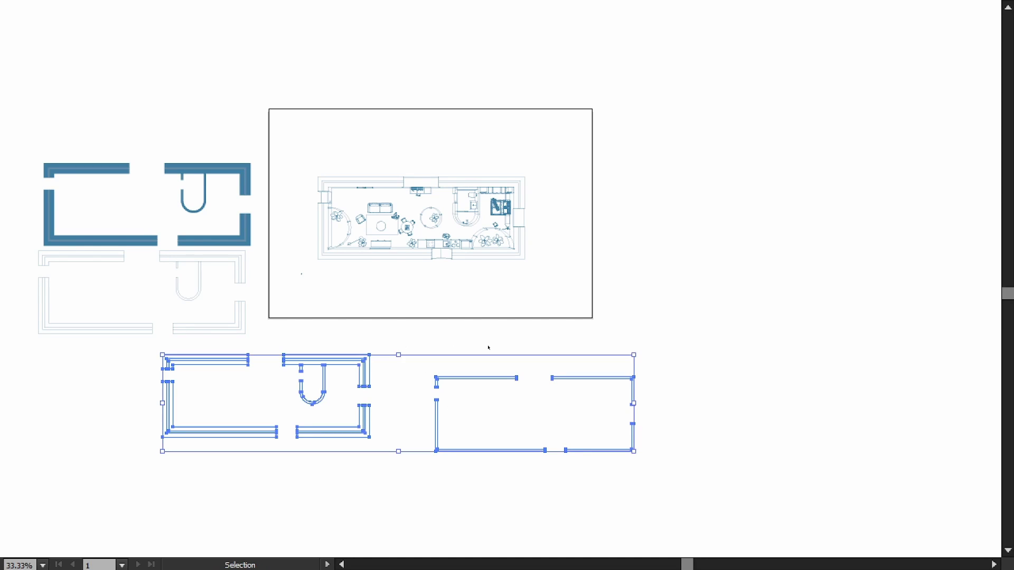
left_click(489, 347)
key("f")
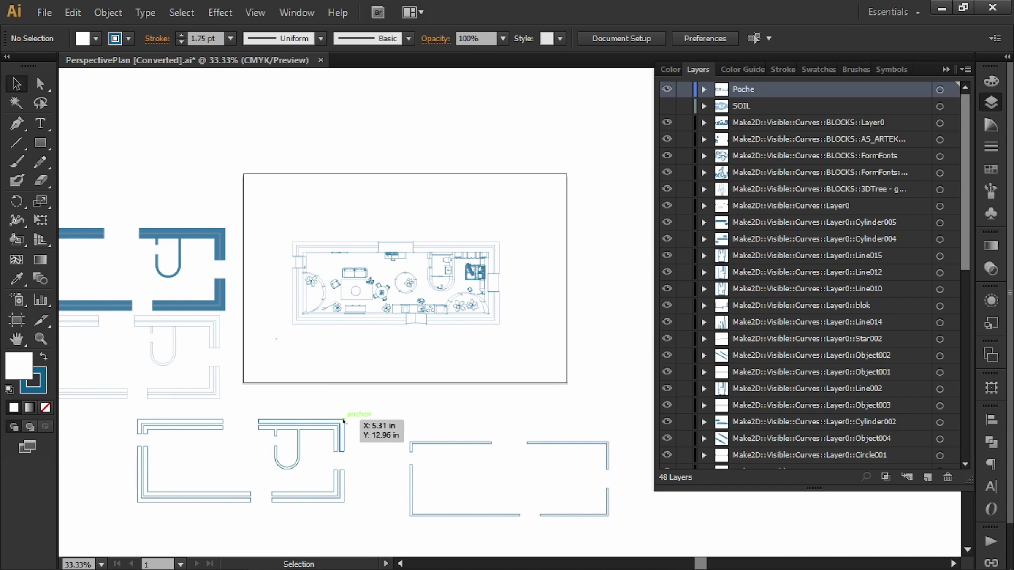
Move the pasted wall group onto the floor plan so its upper-right outer corner snaps to the plan's matching corner.
left_click_drag(344, 421, 516, 251)
scroll(516, 251, "up", 2)
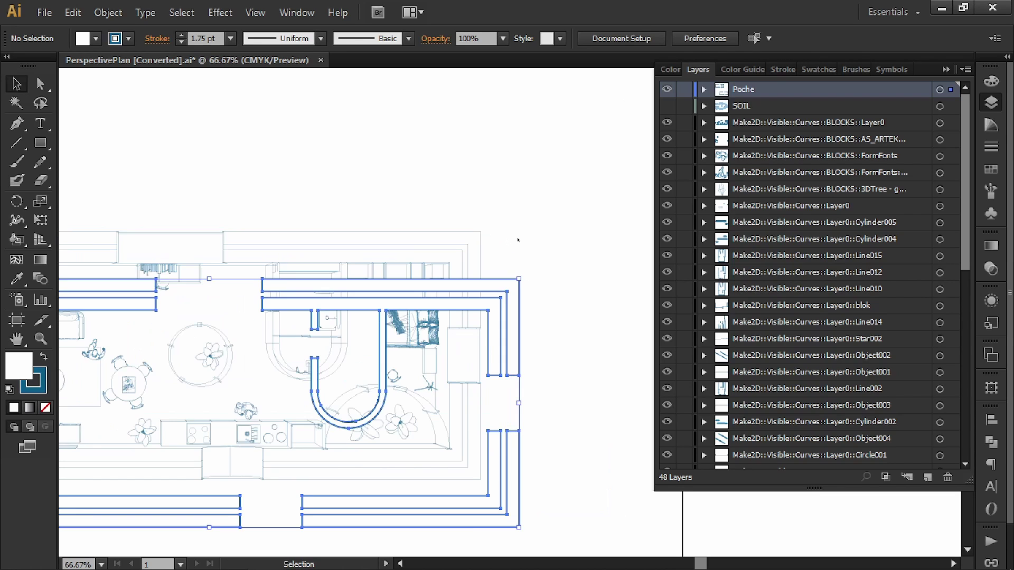
scroll(518, 241, "up", 2)
left_click(531, 286)
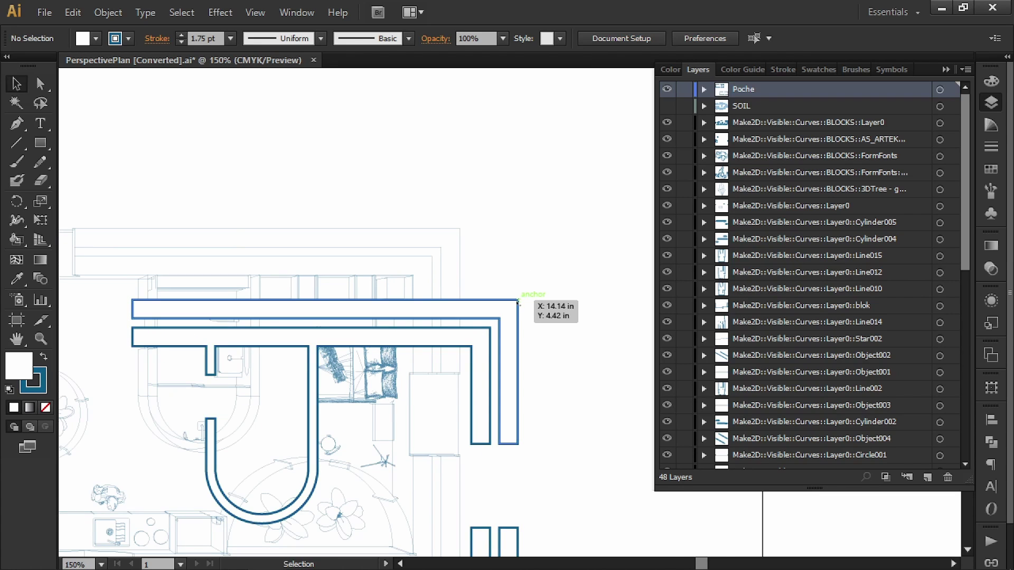
left_click_drag(519, 300, 528, 192)
left_click(544, 288)
scroll(544, 288, "down", 1)
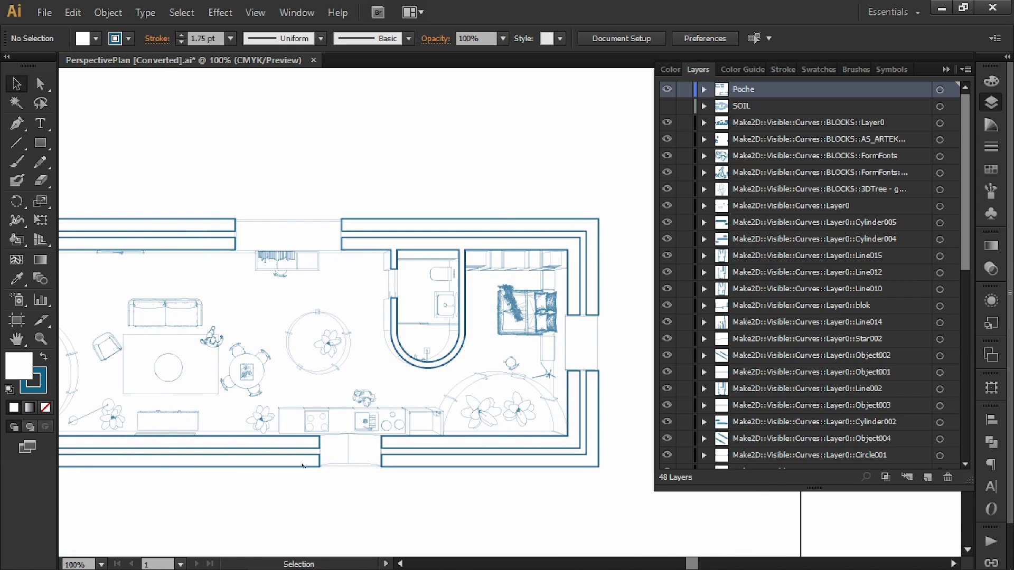
Move the insulation group into the floor plan so it fits in the gap between the inner and outer wall shapes.
left_click_drag(265, 430, 343, 413)
left_click_drag(462, 242, 425, 230)
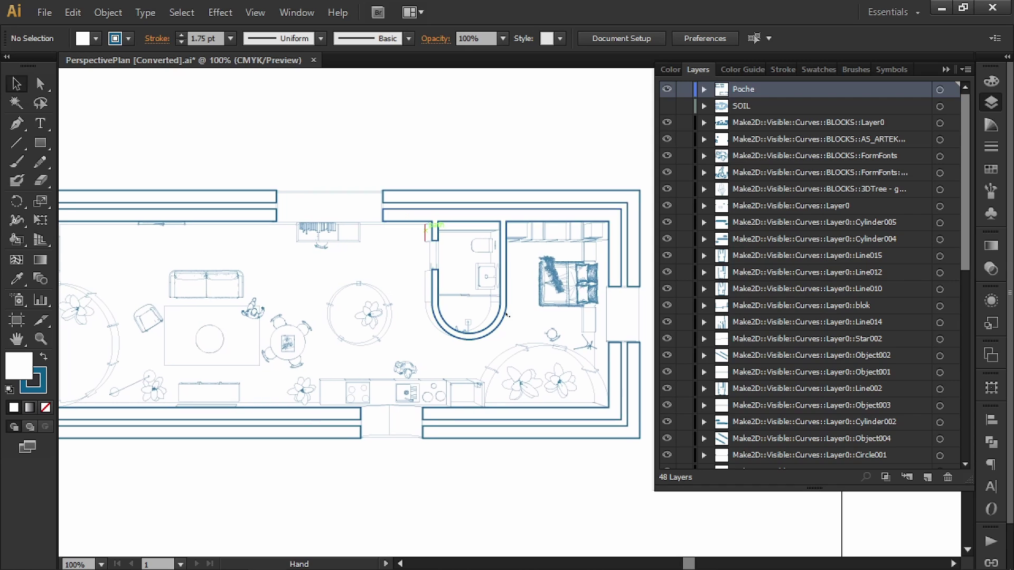
scroll(482, 228, "down", 1)
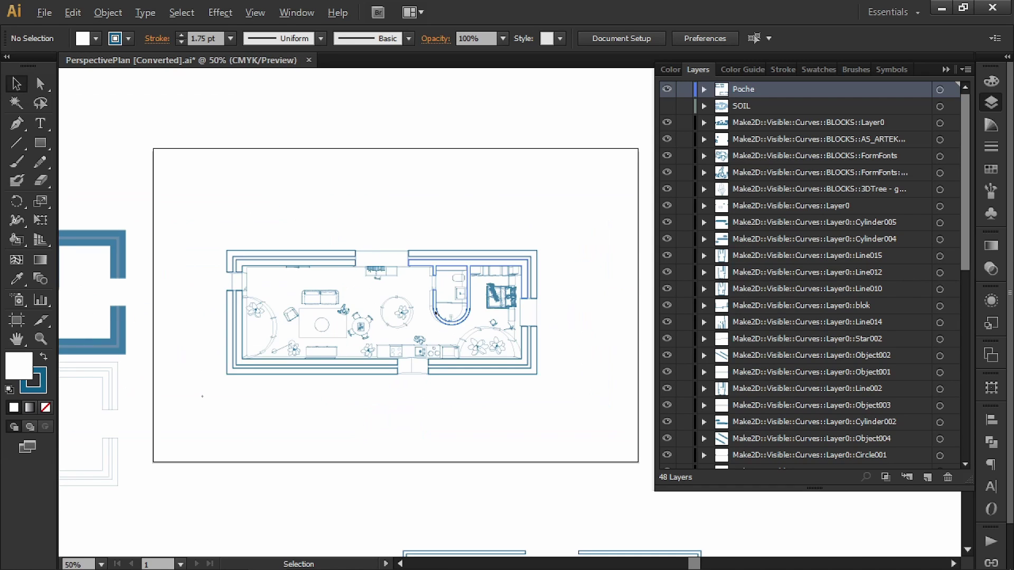
scroll(481, 317, "down", 2)
scroll(481, 341, "down", 2)
scroll(481, 341, "right", 5)
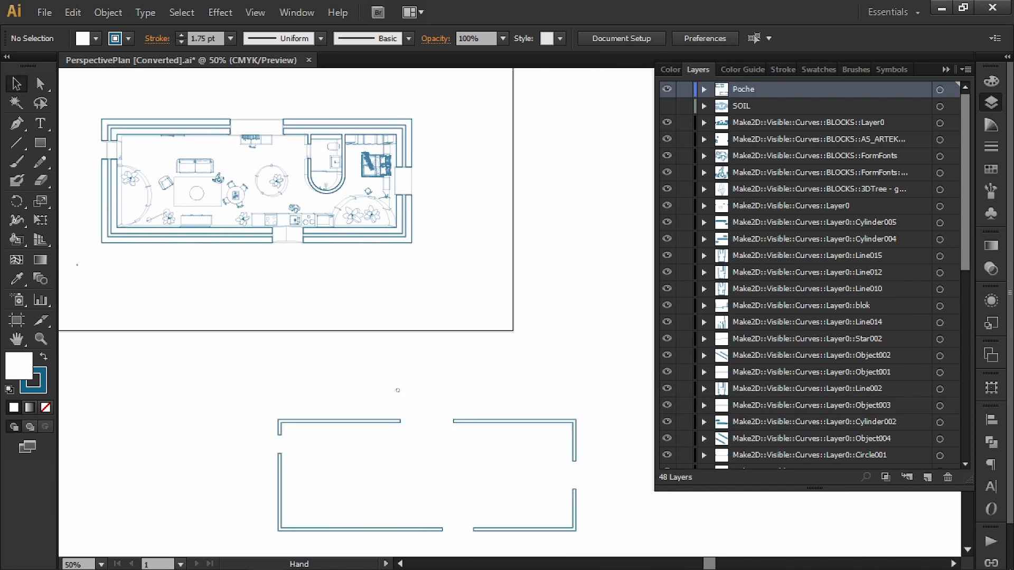
left_click_drag(516, 426, 345, 130)
left_click_drag(240, 150, 431, 209)
left_click(387, 193)
scroll(387, 192, "up", 4)
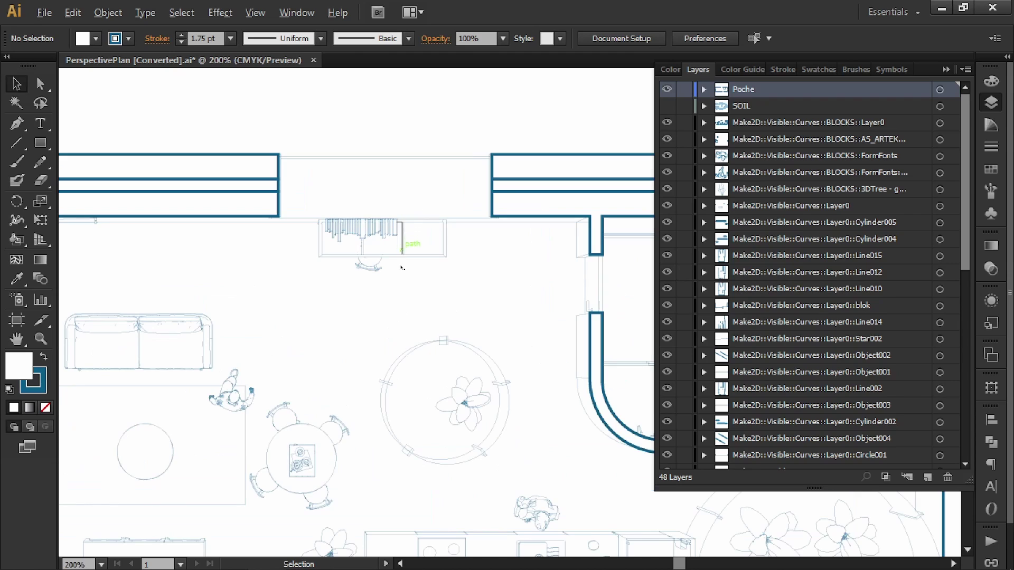
scroll(472, 323, "down", 4)
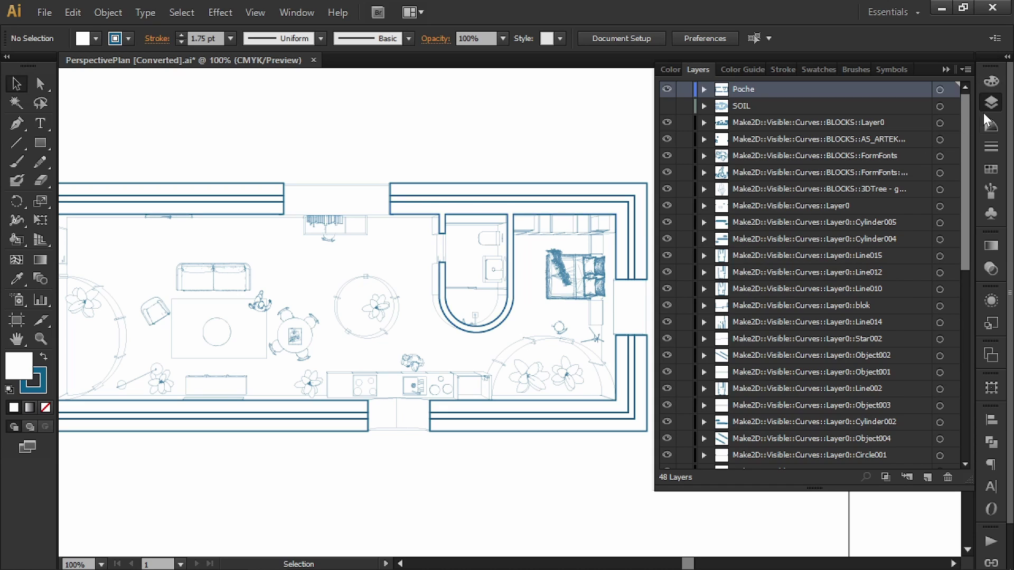
Load the Basic Graphics_Lines pattern swatch library.
left_click(991, 191)
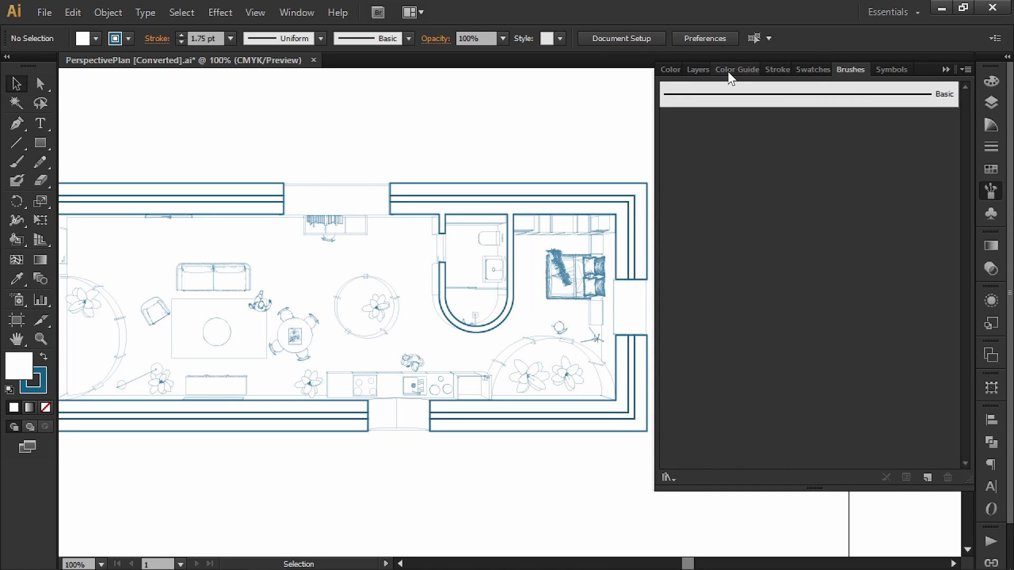
left_click(777, 70)
left_click(798, 70)
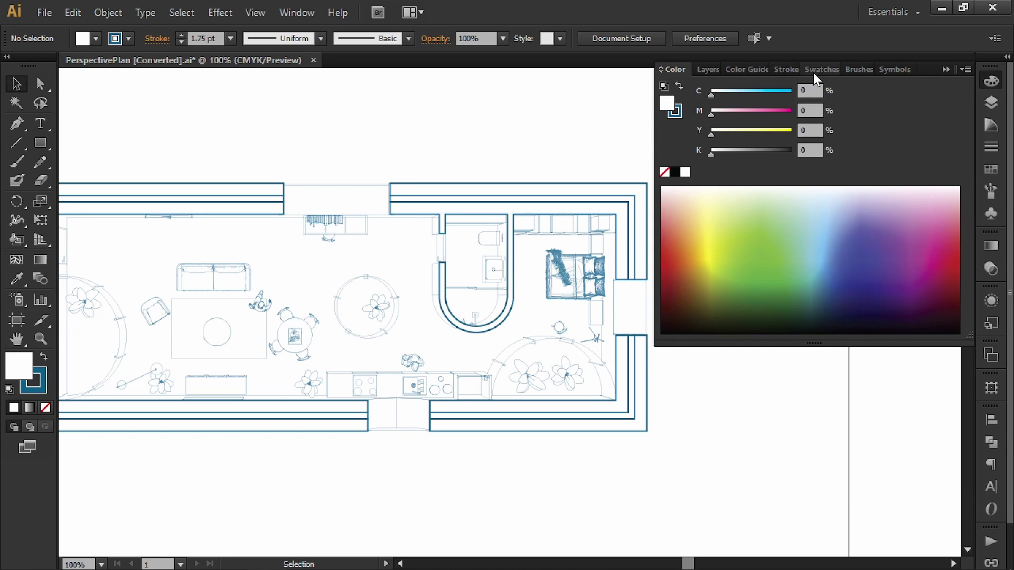
left_click(668, 478)
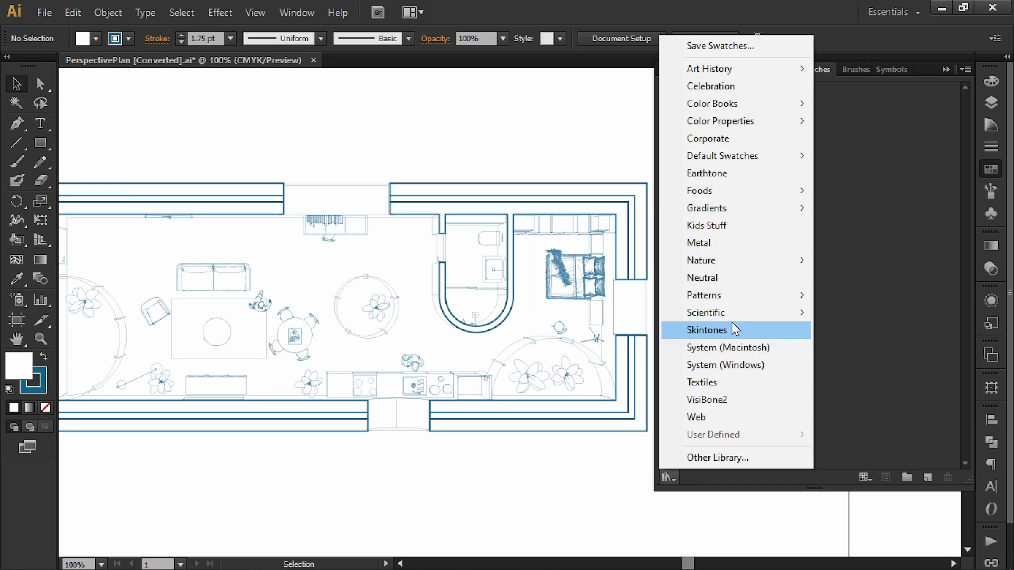
mouse_move(730, 294)
mouse_move(889, 295)
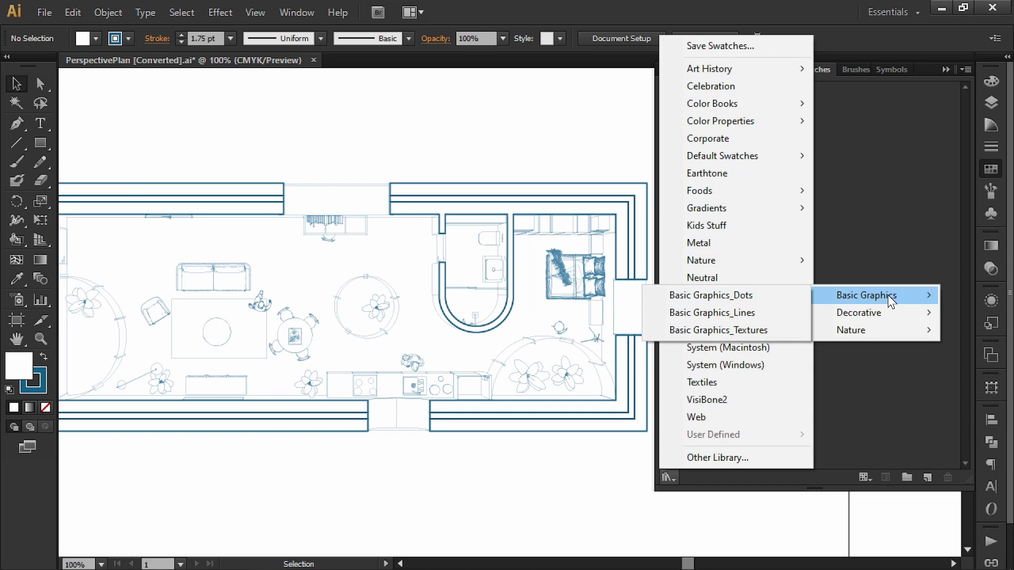
left_click(782, 313)
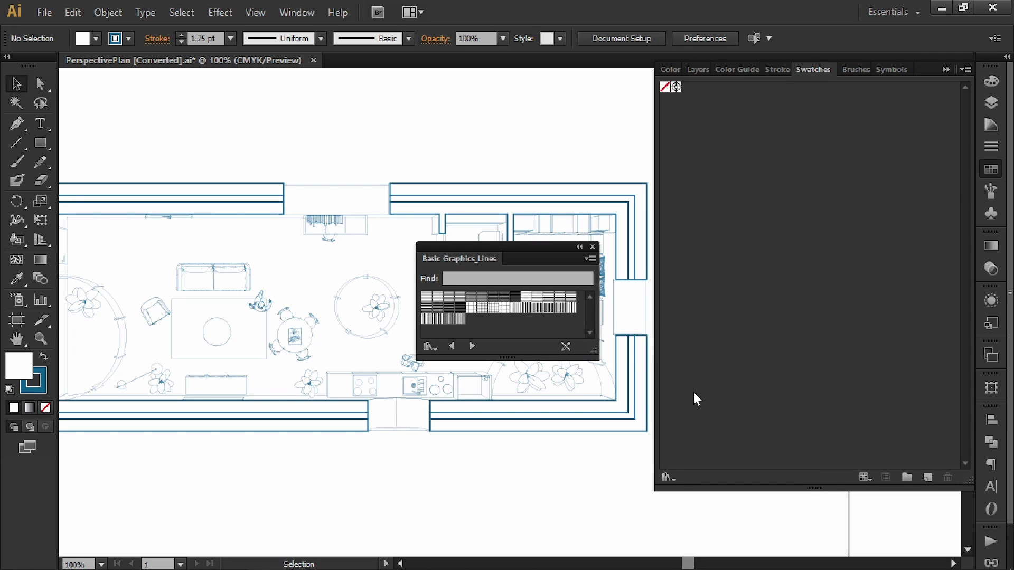
Draw a small sample rectangle below the plan filled with the first Basic Graphics_Lines pattern, and close the pattern library.
left_click(426, 296)
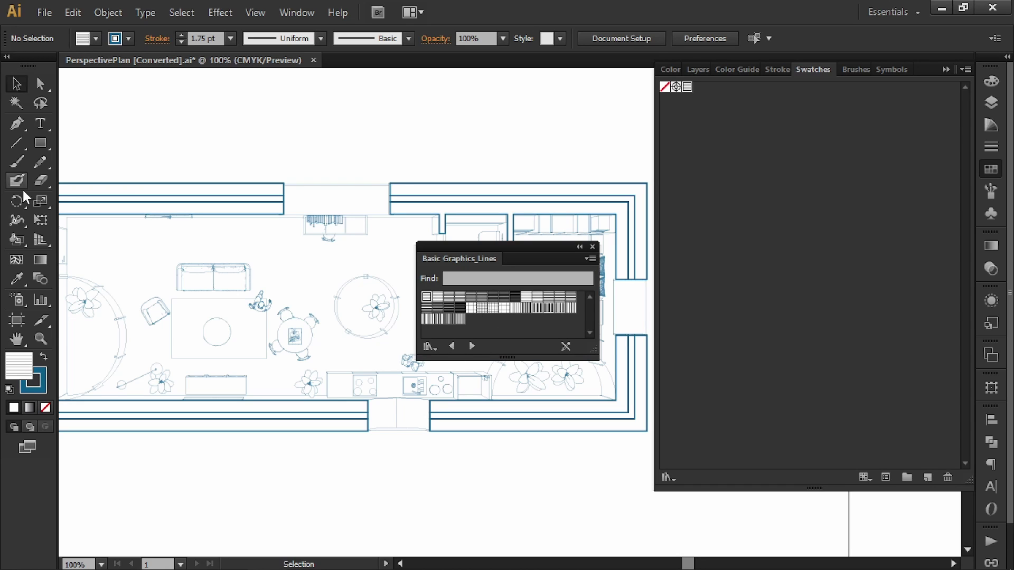
left_click(39, 144)
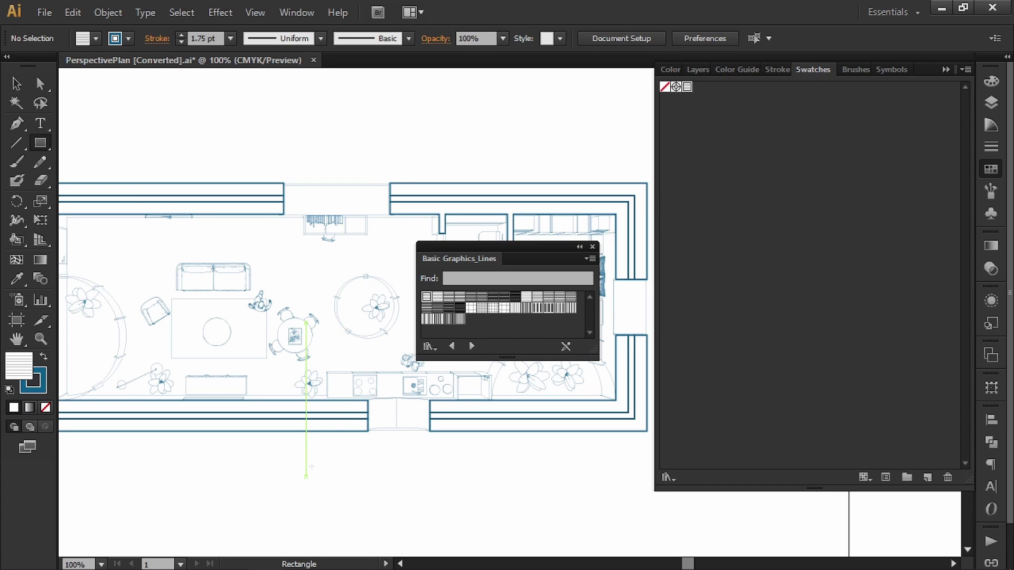
left_click_drag(299, 467, 366, 515)
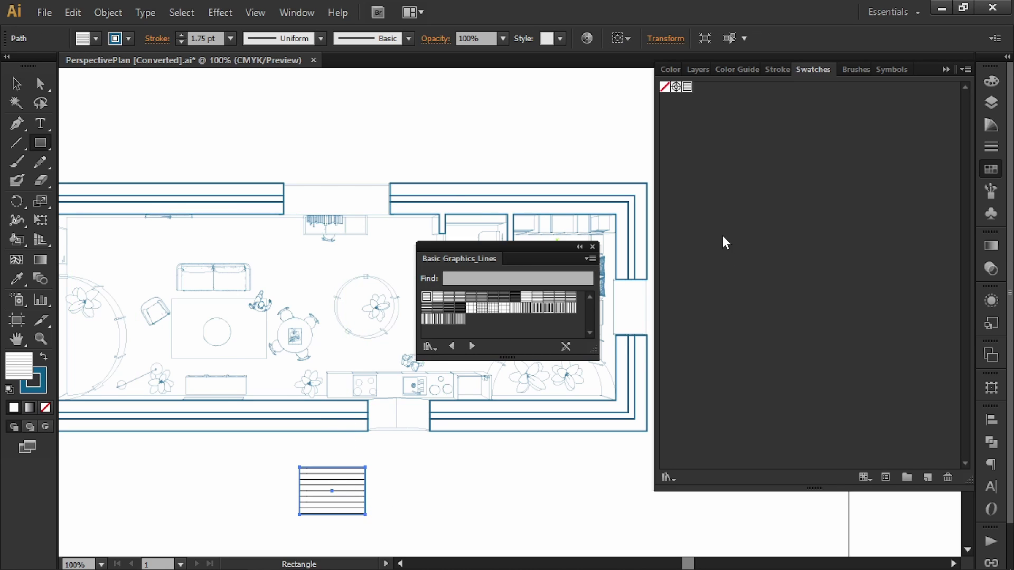
left_click(593, 247)
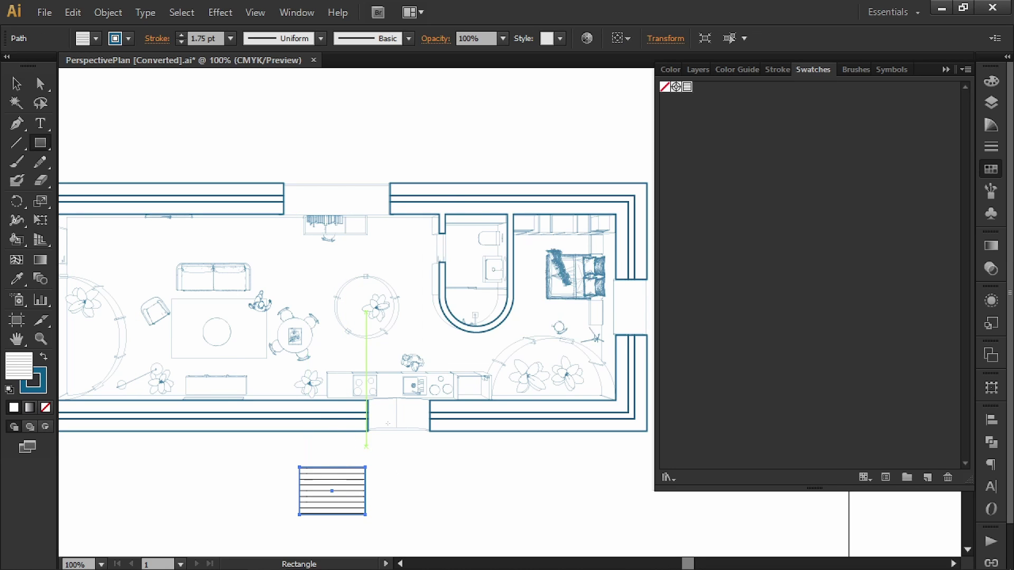
Rotate the line-patterned sample rectangle about 45° so its hatch runs diagonally, and remove its stroke.
key("v")
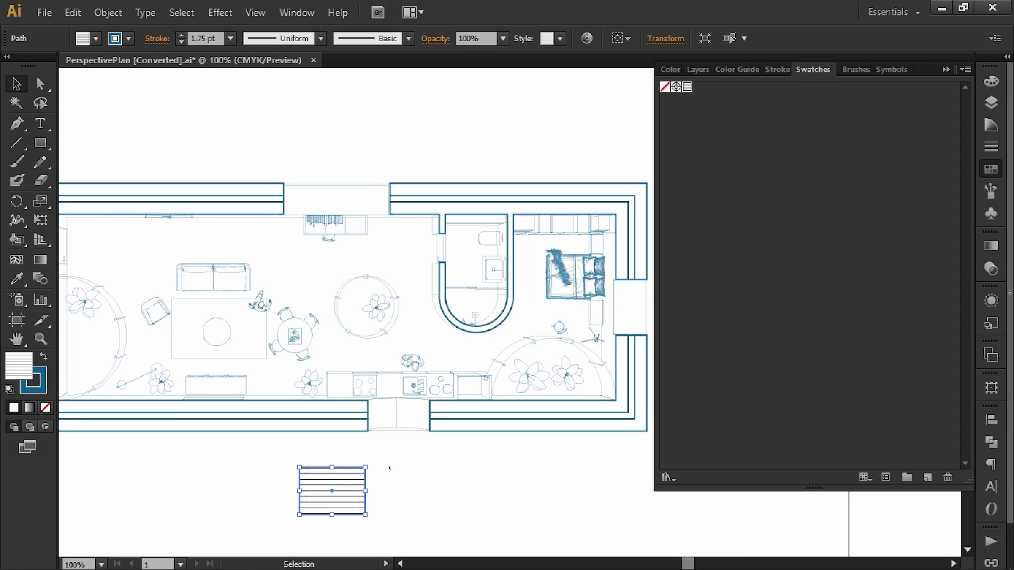
key("e")
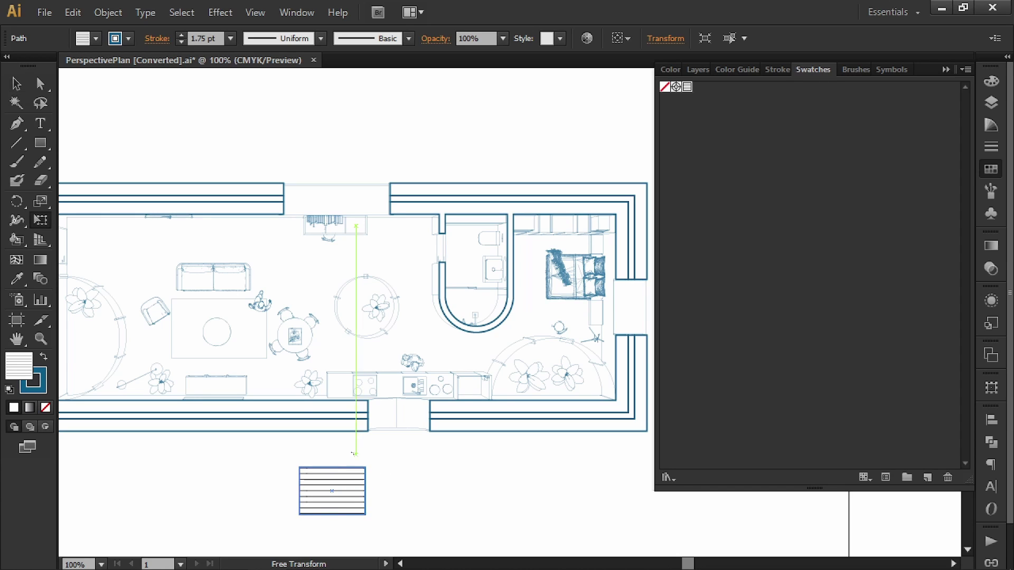
left_click_drag(380, 470, 416, 486)
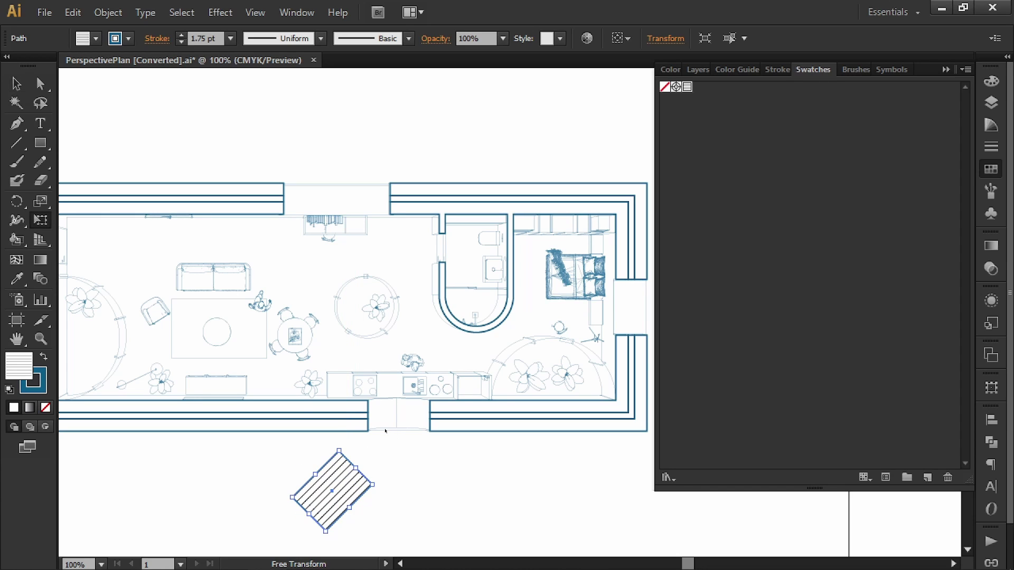
key("v")
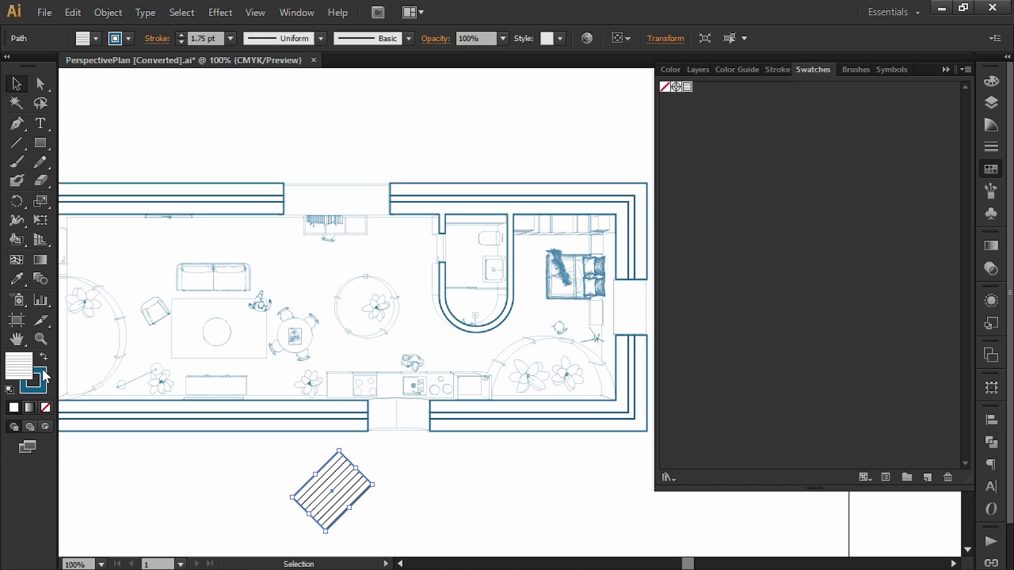
left_click(42, 369)
left_click(45, 407)
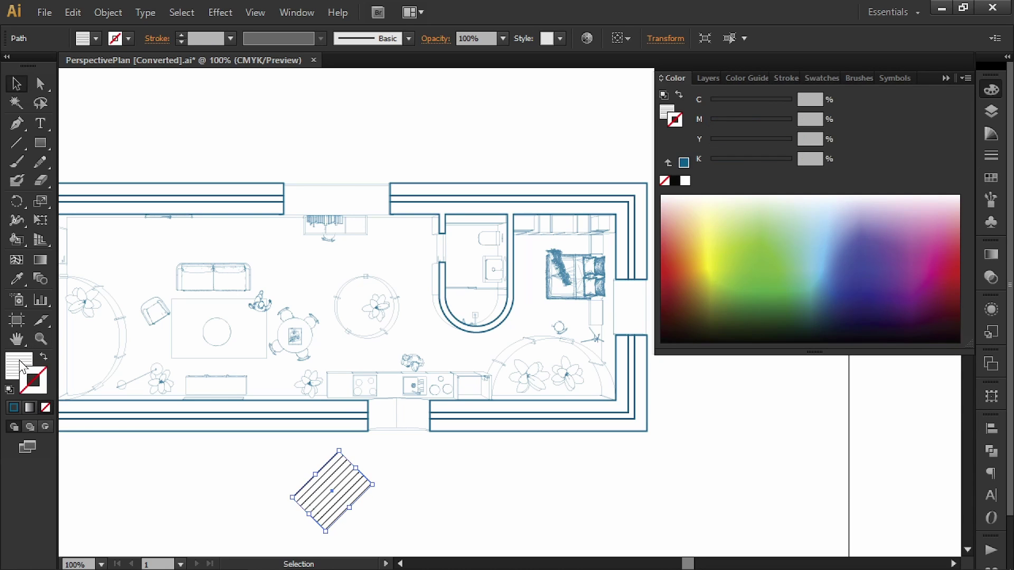
left_click(361, 431)
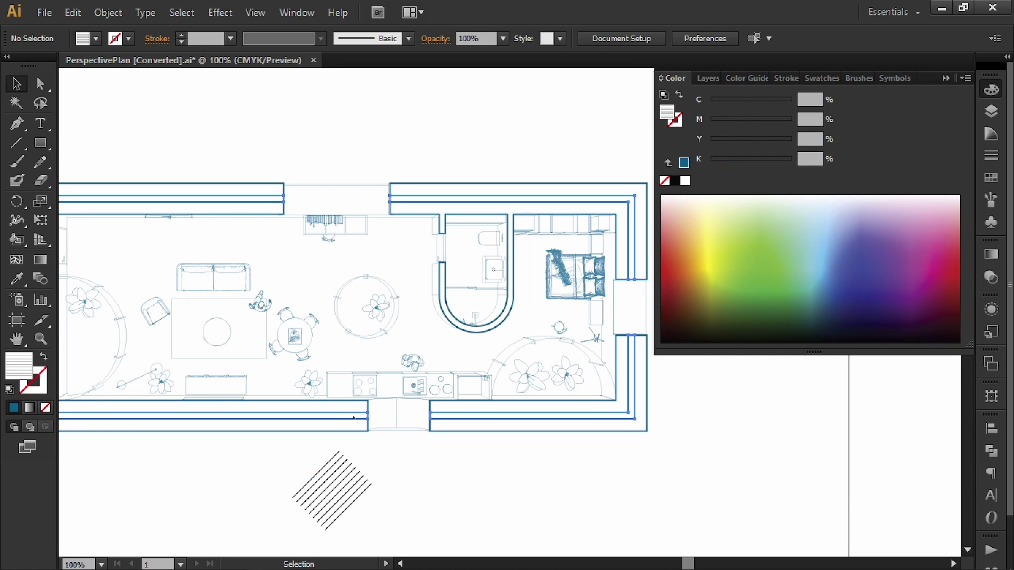
Copy the sample rectangle's diagonal hatch fill onto the insulation group with the Eyedropper.
left_click(354, 418)
key("i")
left_click(348, 506)
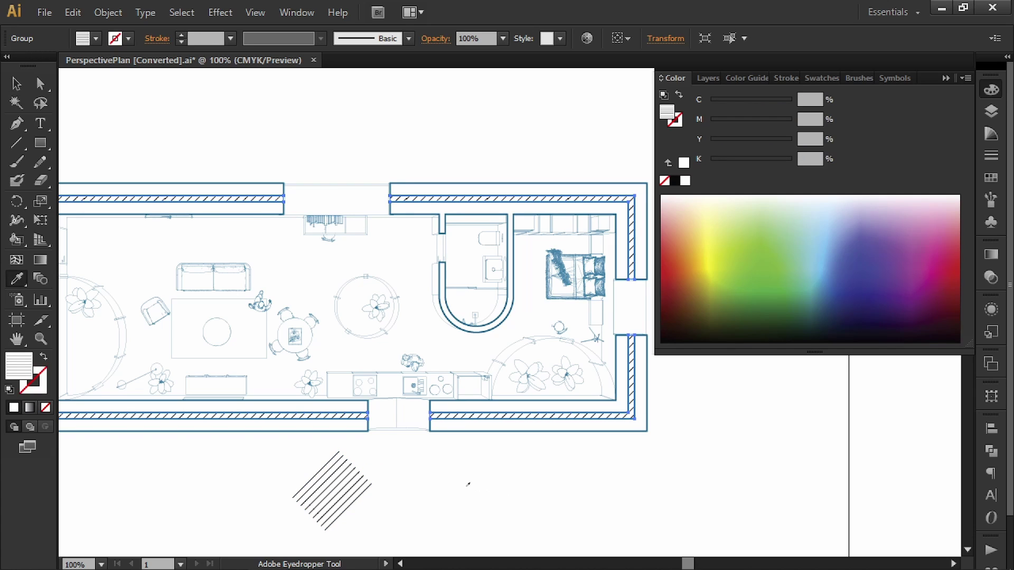
key("v")
left_click(448, 478)
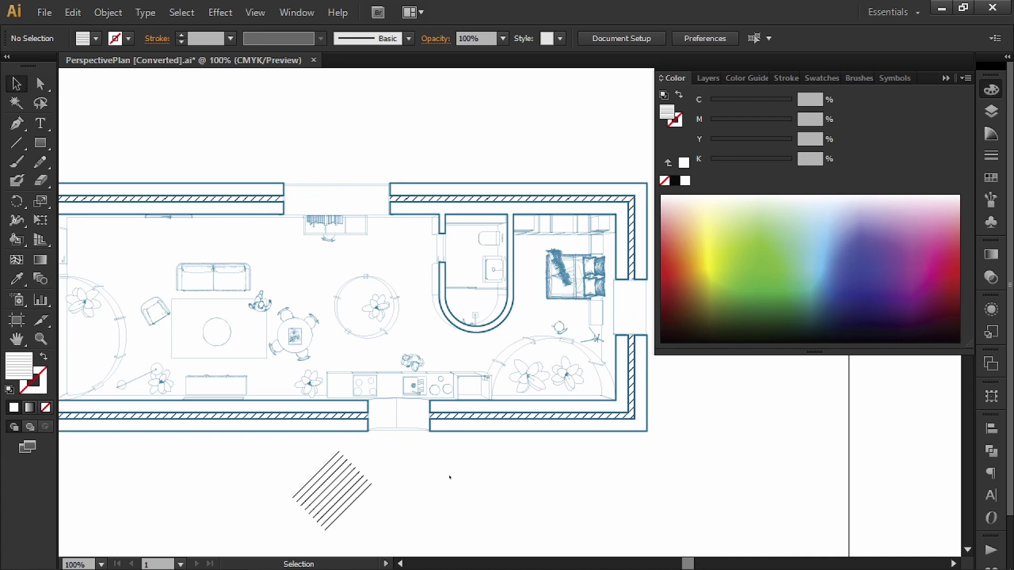
Set the stroke weight of the hatched sample rectangle below the plan to 0 pt.
scroll(611, 421, "up", 1)
left_click(632, 415)
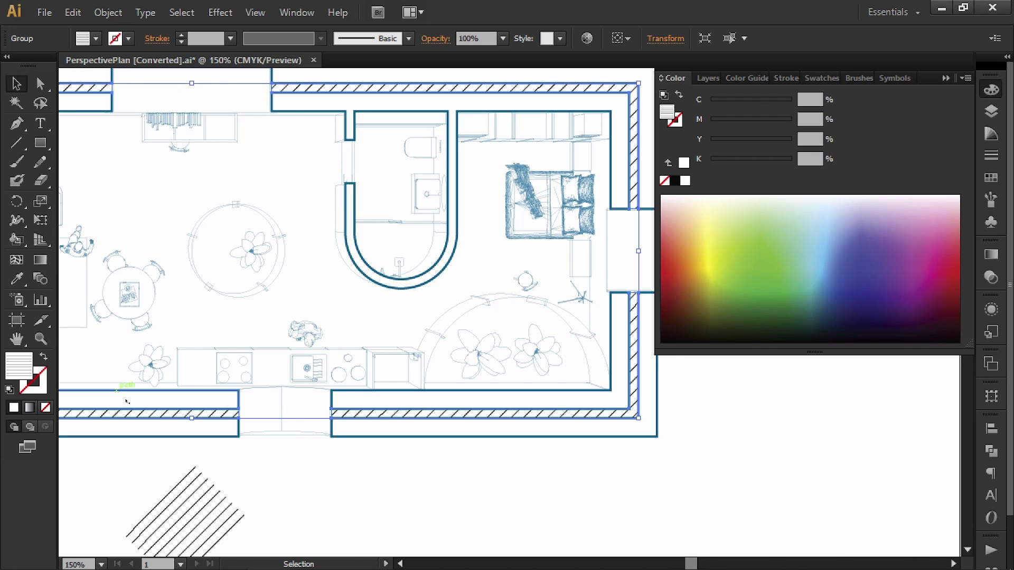
left_click(174, 505)
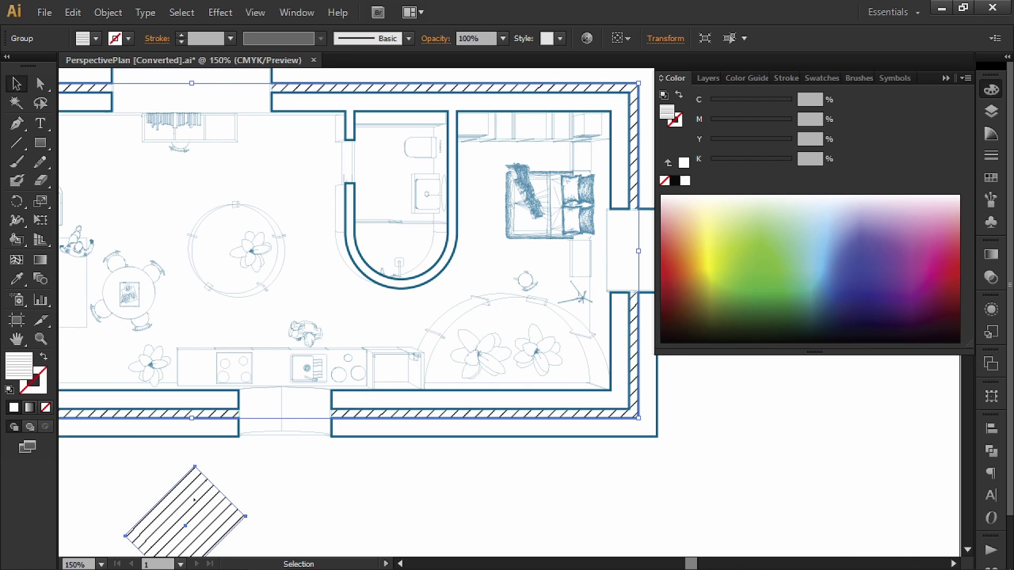
left_click(35, 385)
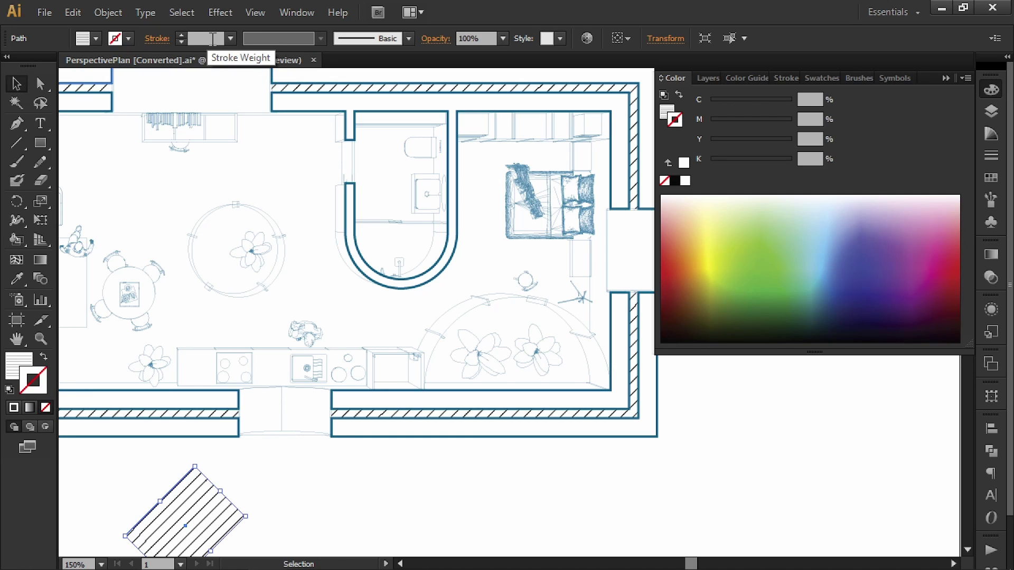
left_click(213, 38)
type("0")
key("Return")
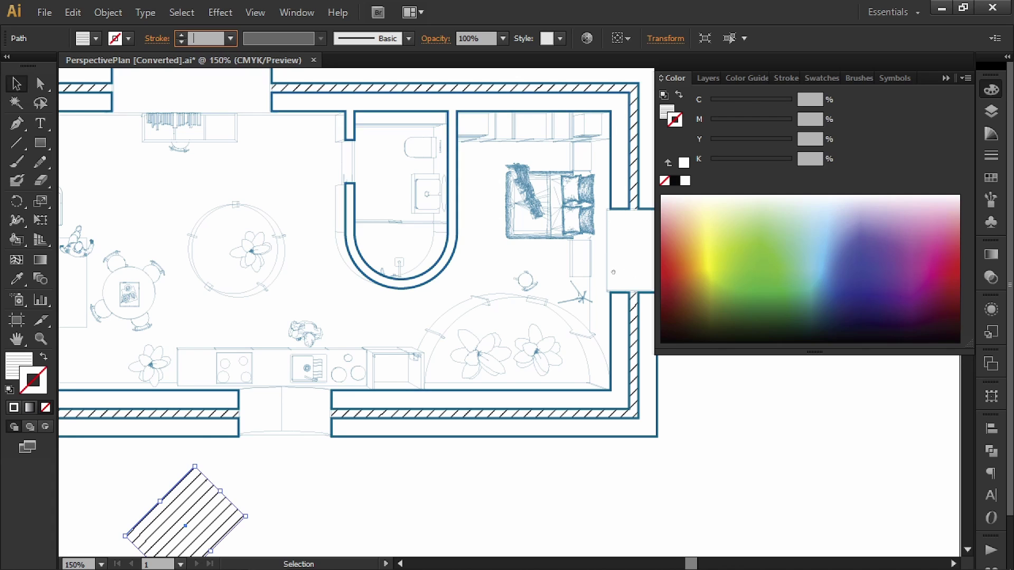
left_click_drag(641, 303, 613, 298)
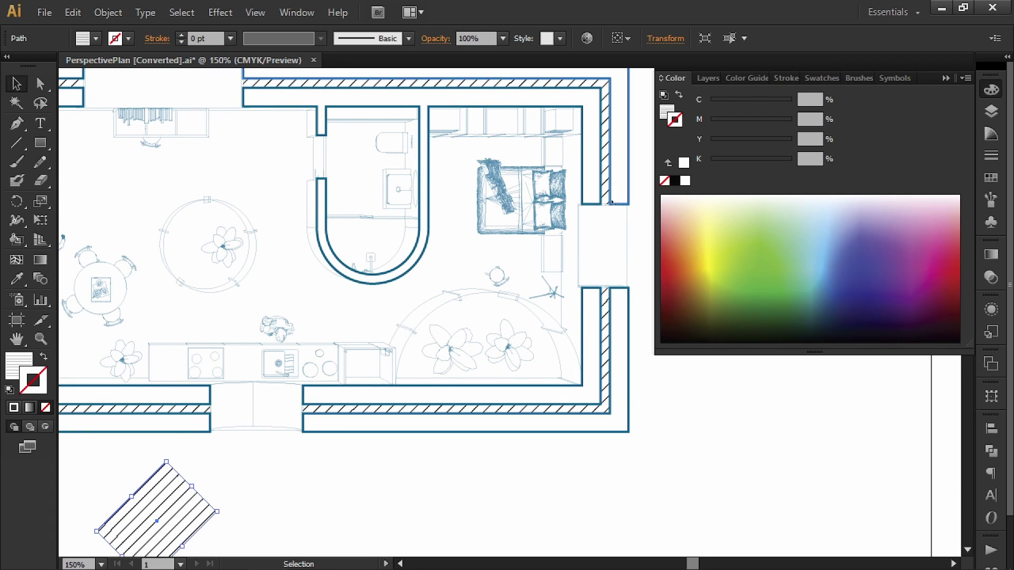
Set the stroke weight of the hatched sample rectangle below the plan to 1.75 pt.
left_click_drag(324, 174, 360, 179)
left_click(192, 39)
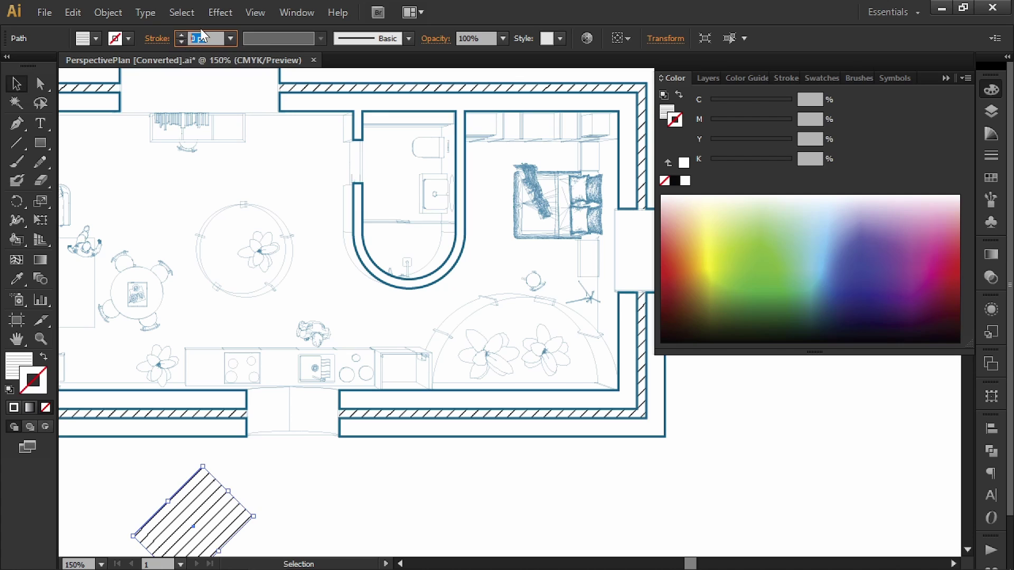
type("1")
key("Return")
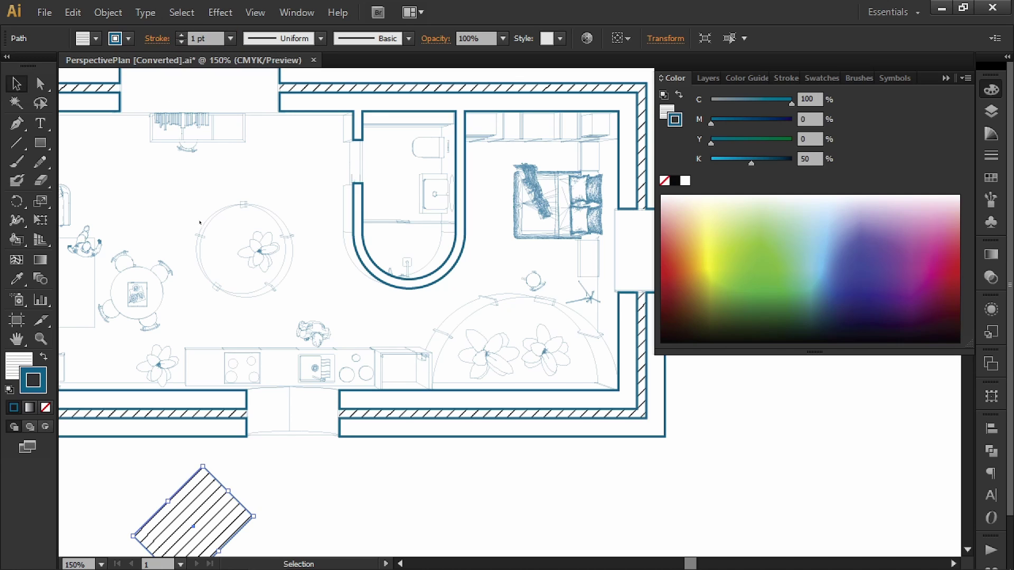
left_click(129, 39)
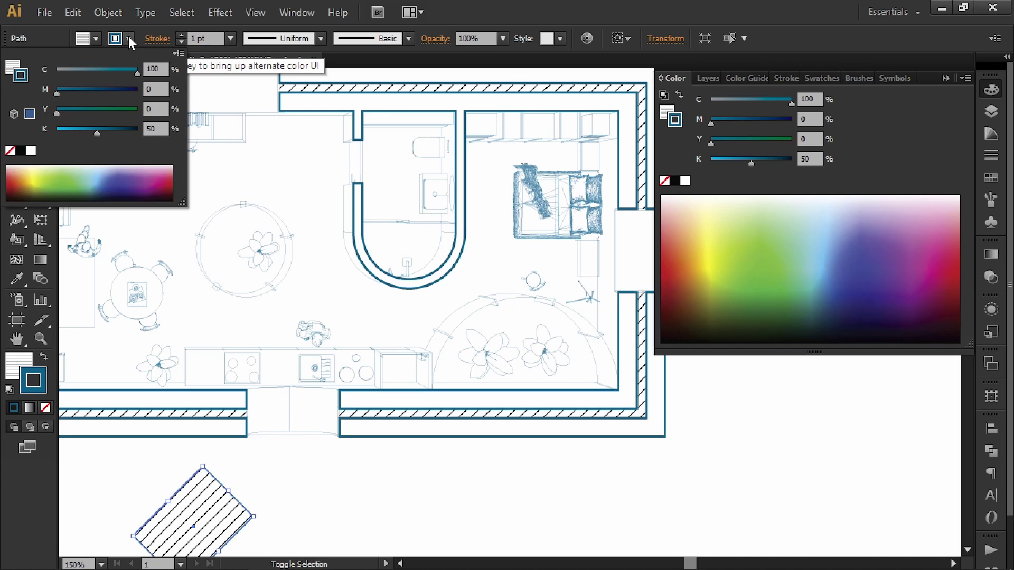
left_click(191, 39)
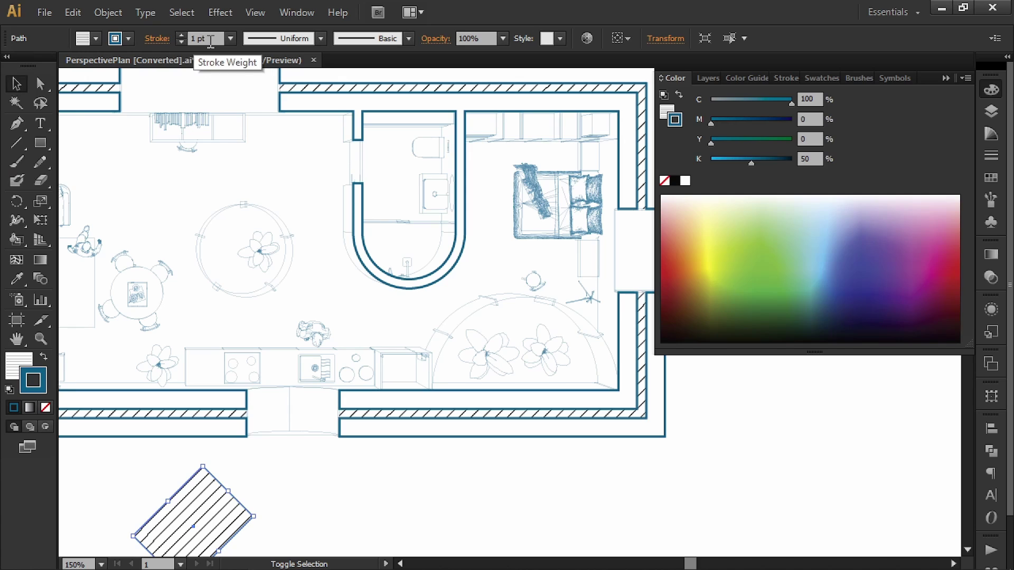
double_click(191, 39)
type("1.75")
key("Return")
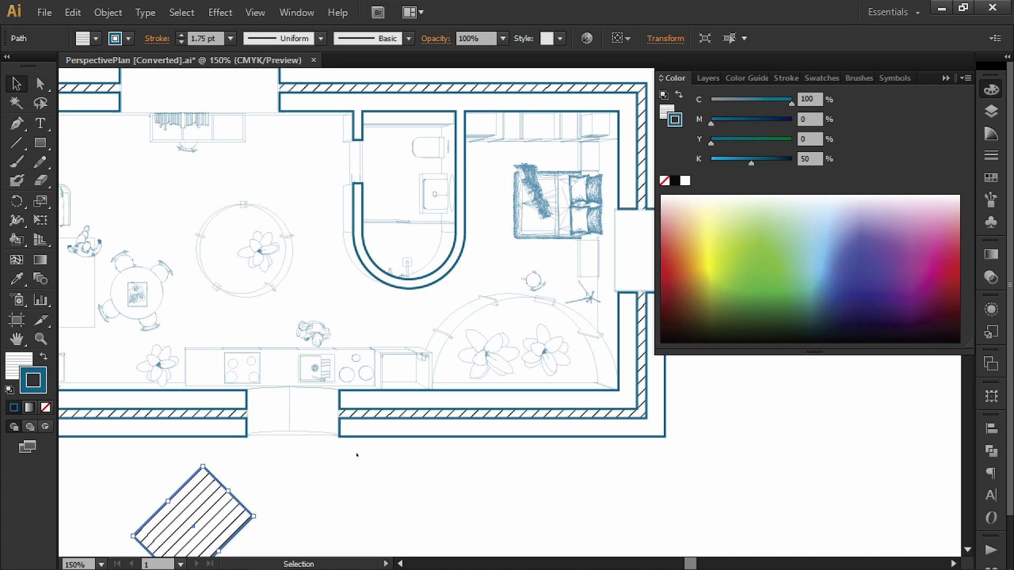
left_click(370, 475)
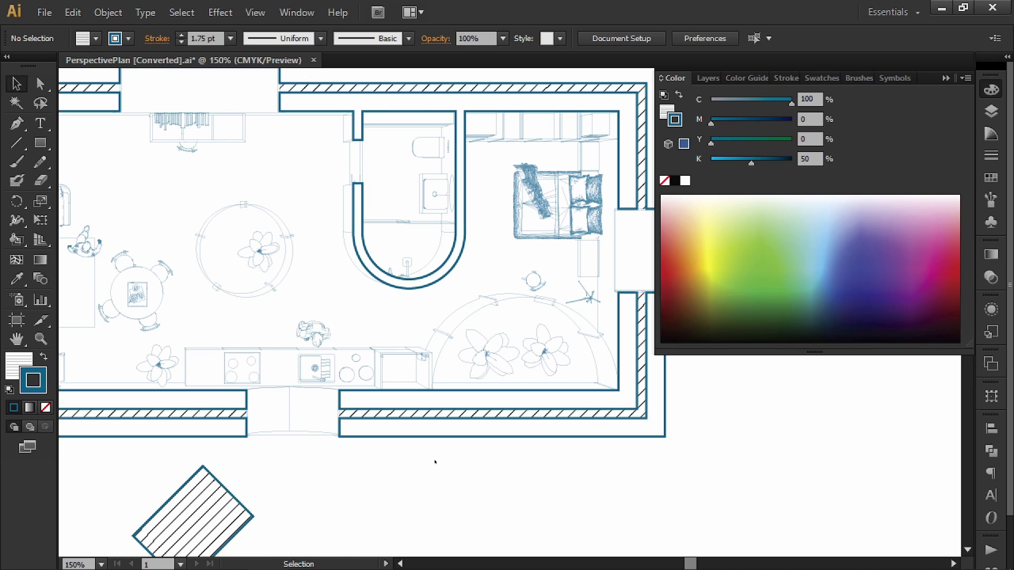
Copy the sample rectangle's hatch fill and blue outline onto the insulation group with the Eyedropper.
left_click(379, 415)
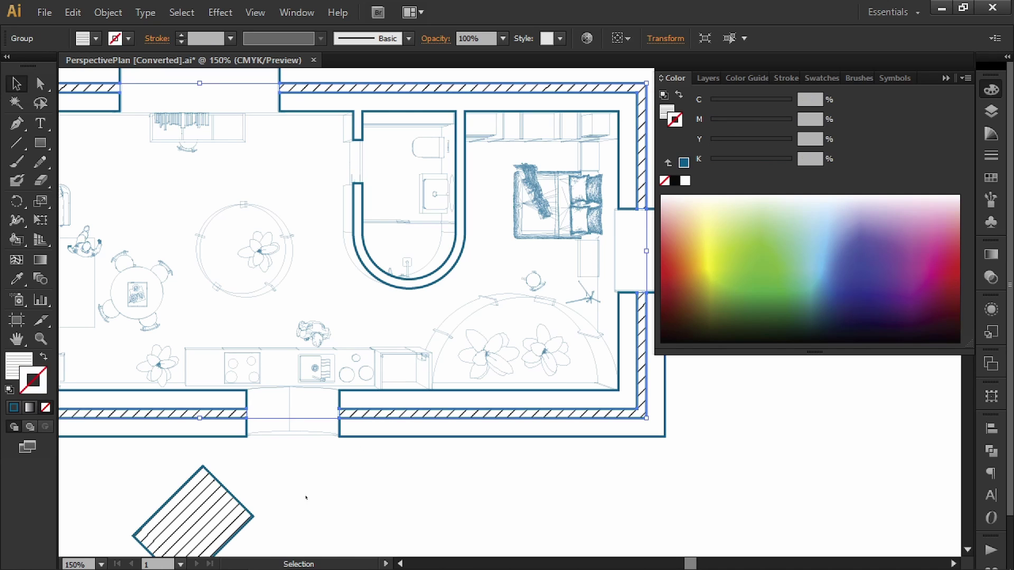
key("i")
left_click(193, 520)
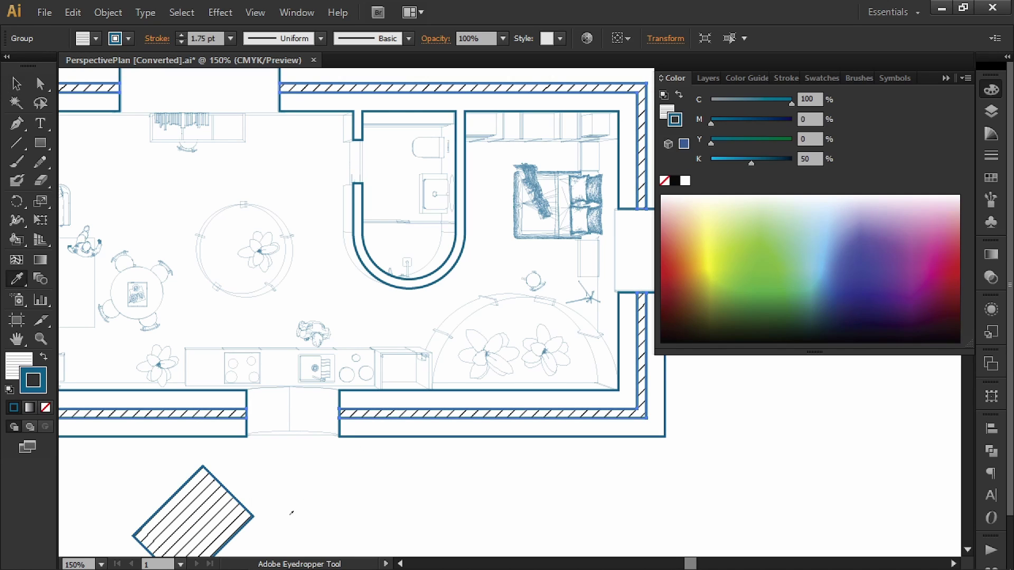
key("v")
left_click(393, 493)
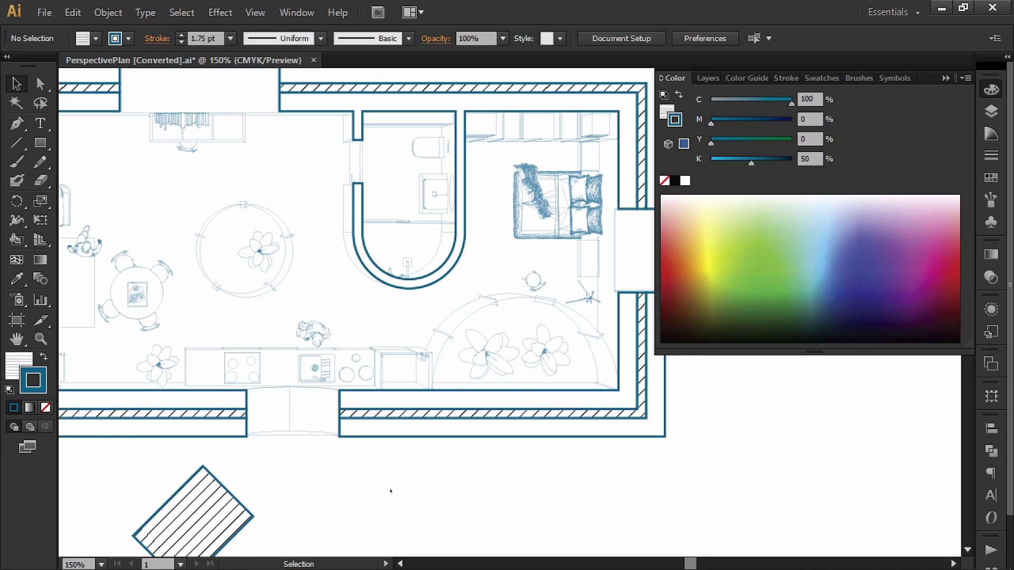
Scale the hatched sample rectangle down proportionally in two passes so its line pattern becomes denser, and deselect it.
scroll(390, 491, "down", 1)
left_click_drag(390, 491, 518, 480)
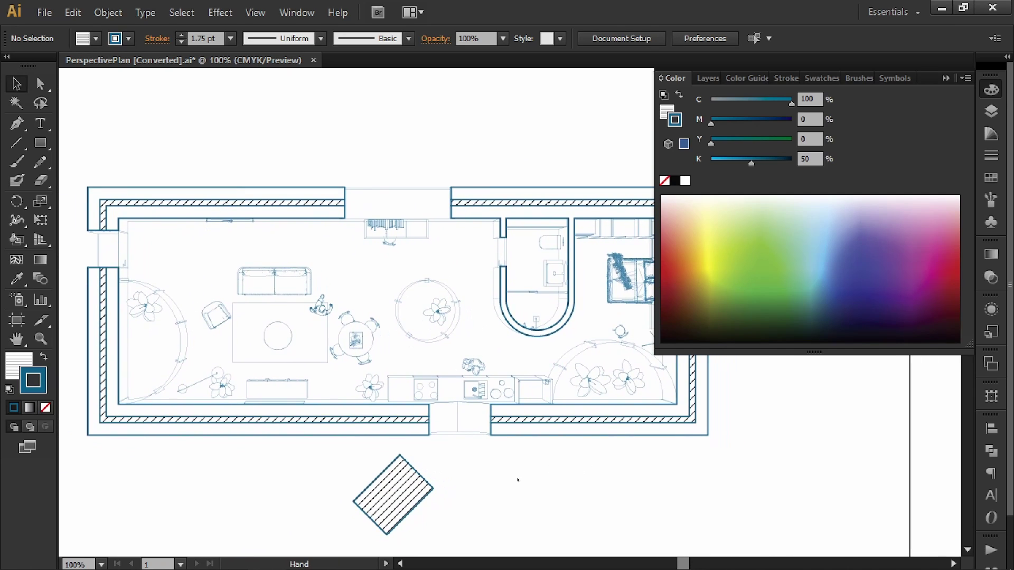
left_click(403, 460)
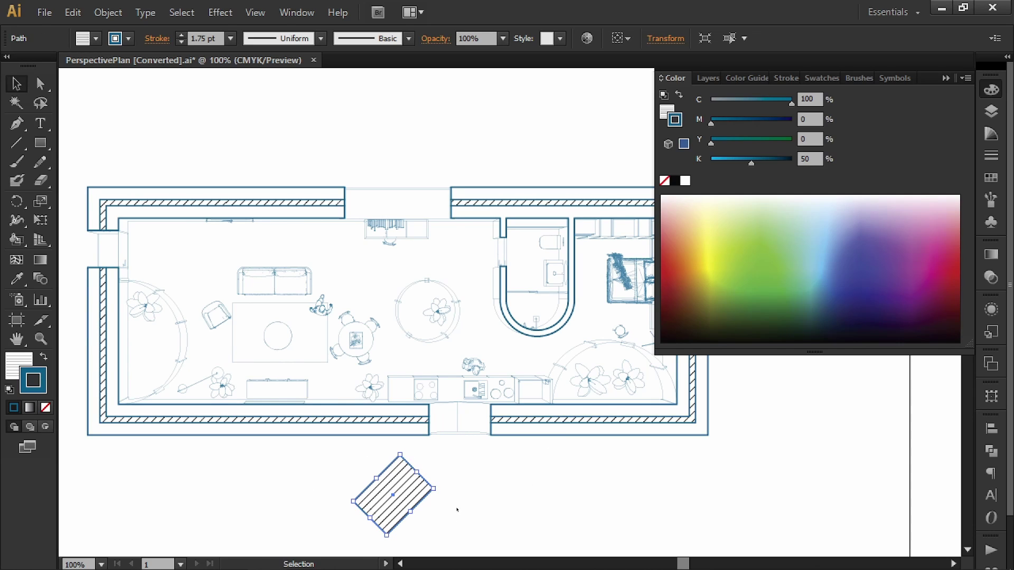
mouse_move(436, 514)
left_mouse_down()
mouse_move(450, 476)
mouse_move(436, 489)
mouse_move(430, 481)
left_mouse_up()
left_click(492, 472)
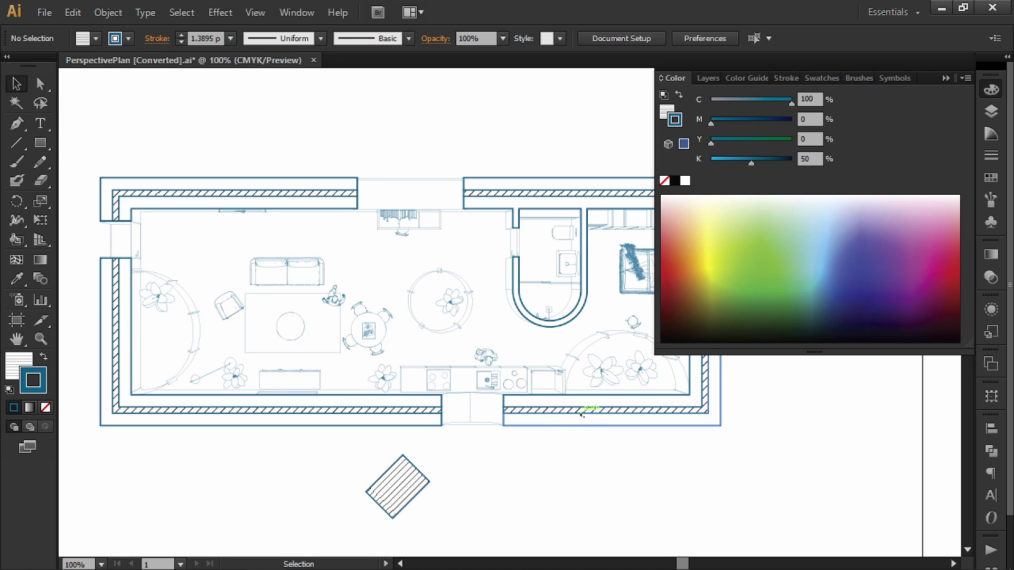
left_click(374, 504)
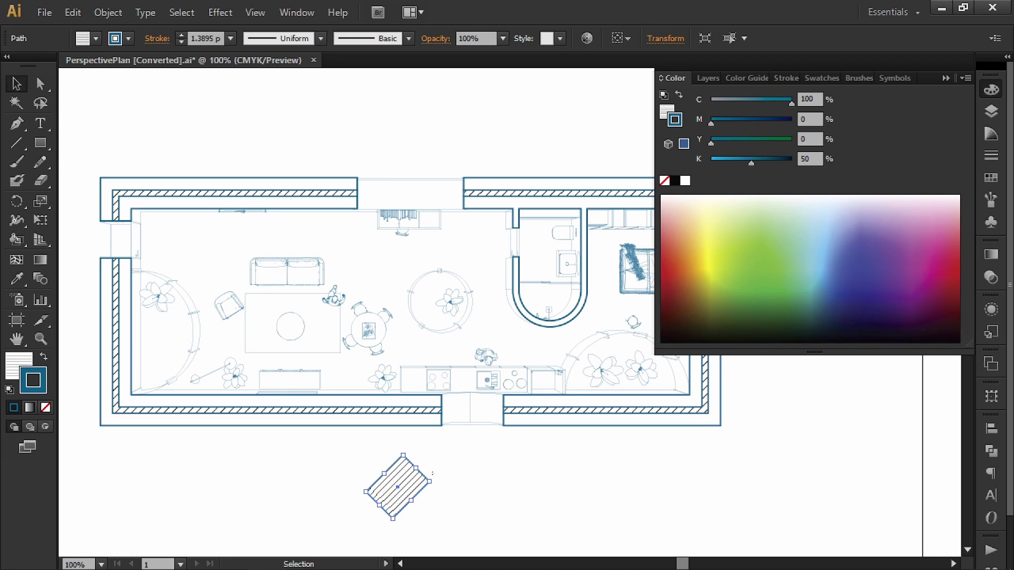
mouse_move(429, 482)
left_mouse_down()
mouse_move(432, 468)
mouse_move(441, 474)
mouse_move(406, 486)
left_mouse_up()
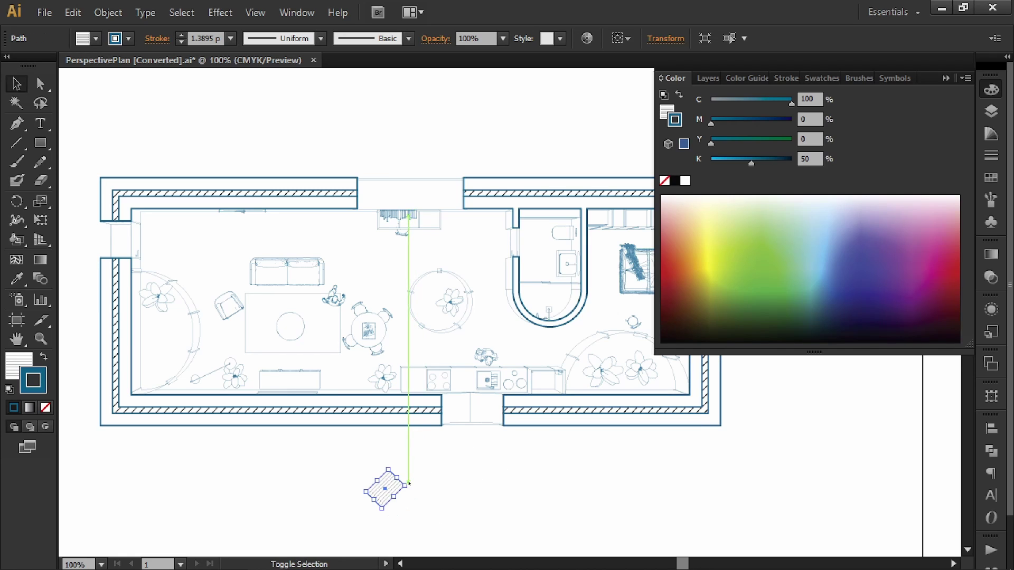
key("b")
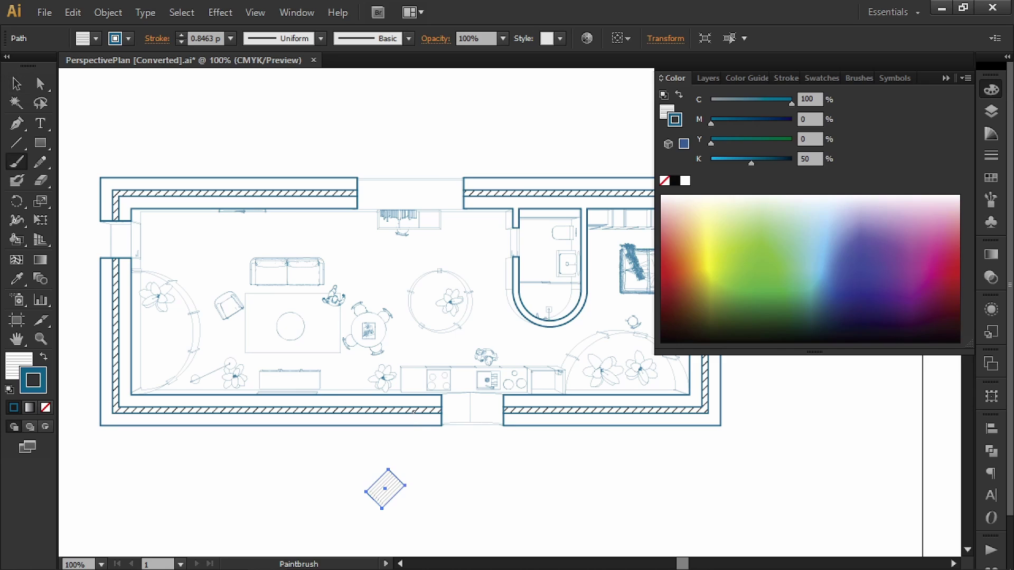
key("v")
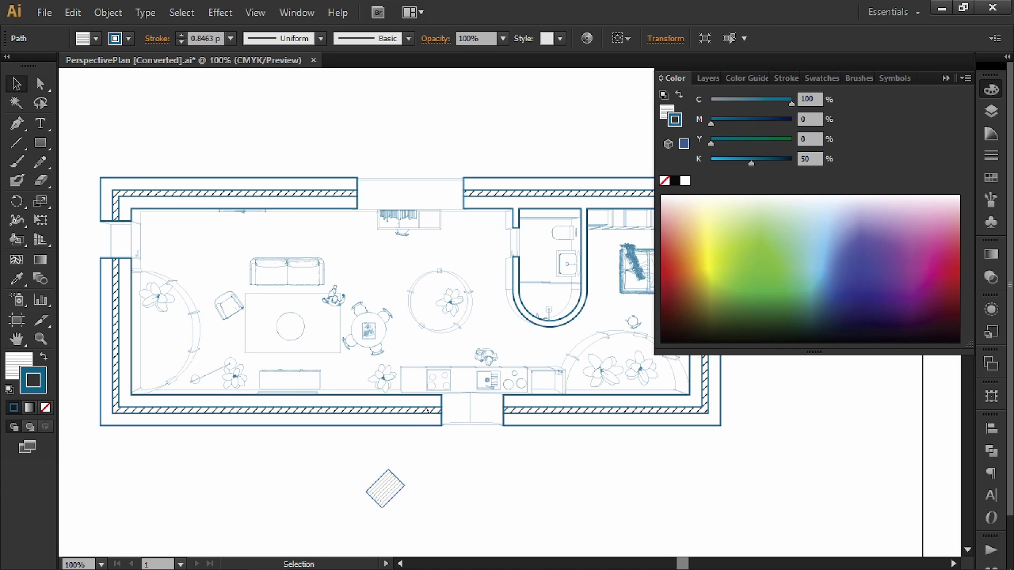
left_click(426, 439)
left_click(423, 427)
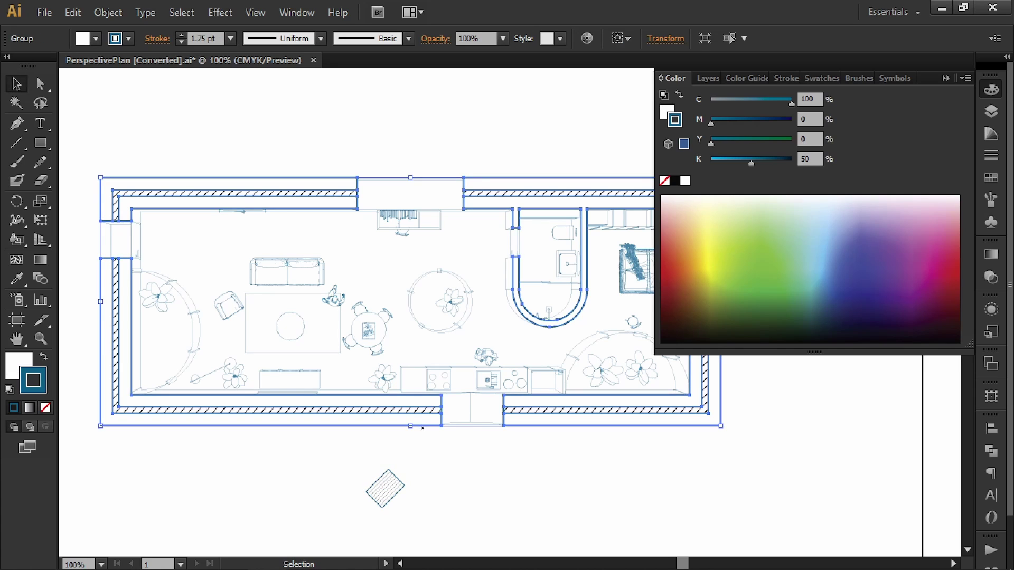
key("i")
left_click(386, 489)
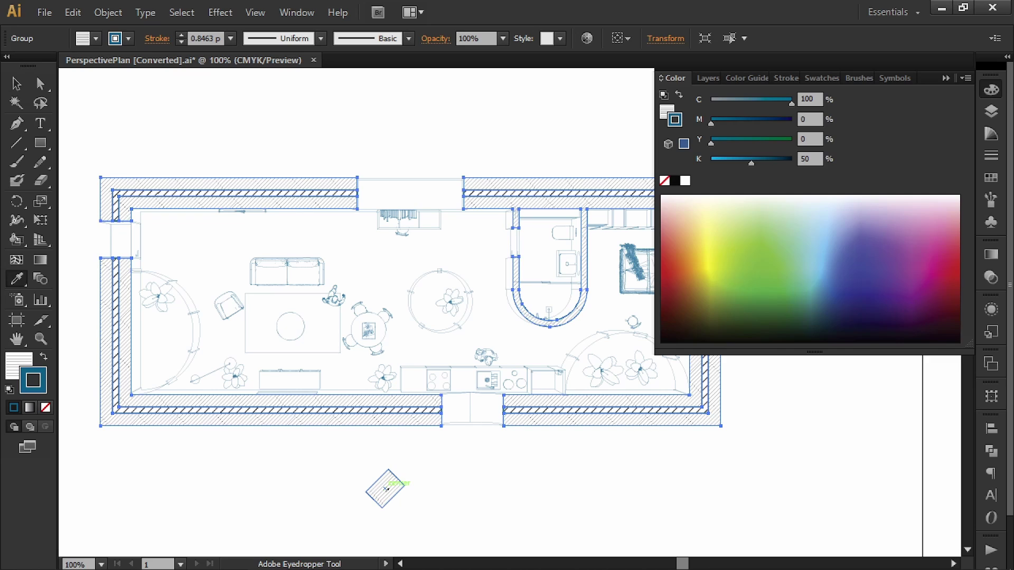
key("v")
left_click(422, 443)
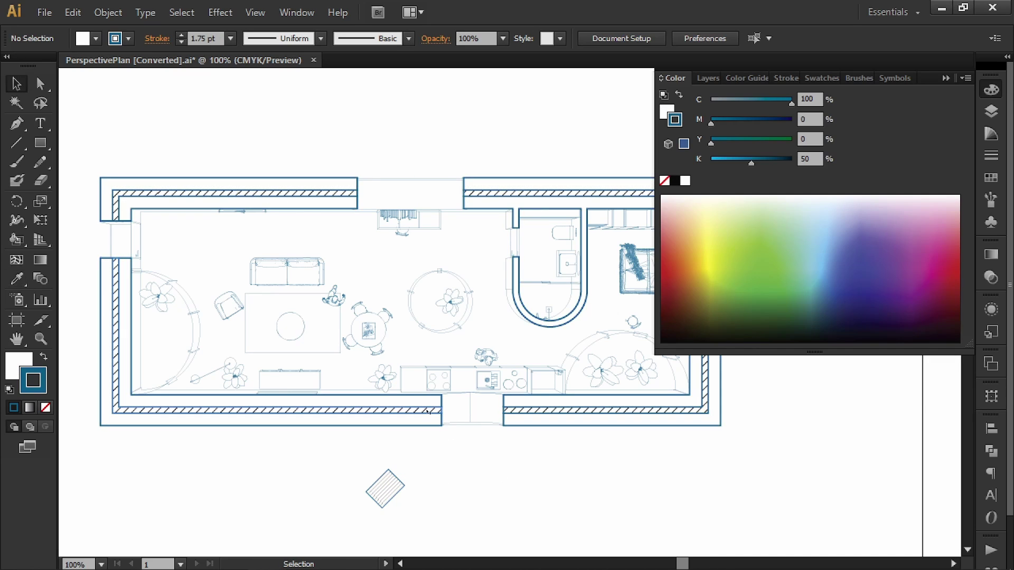
Copy the smaller sample rectangle's denser hatch onto the insulation group with the Eyedropper.
left_click(423, 426)
key("i")
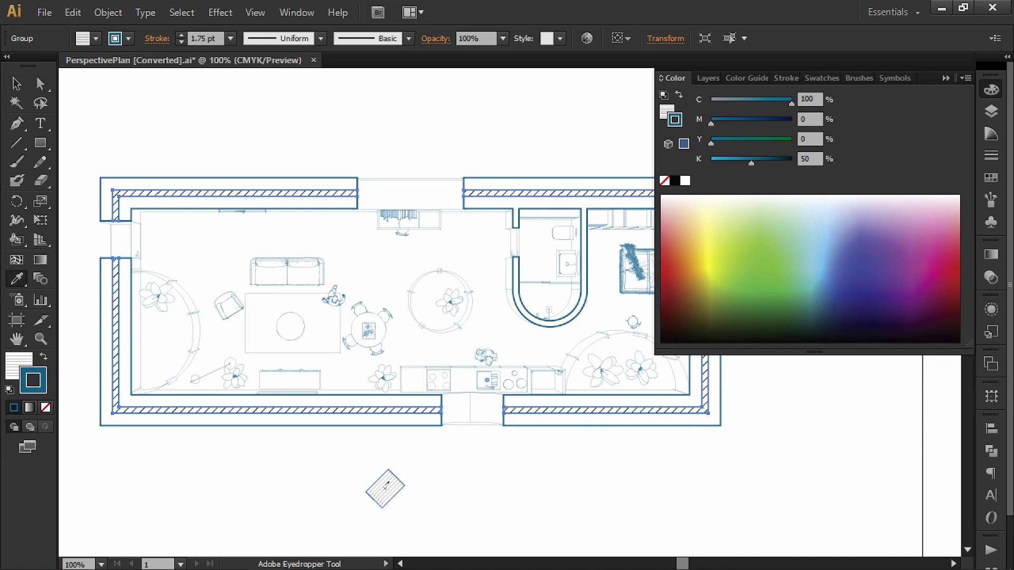
left_click(384, 487)
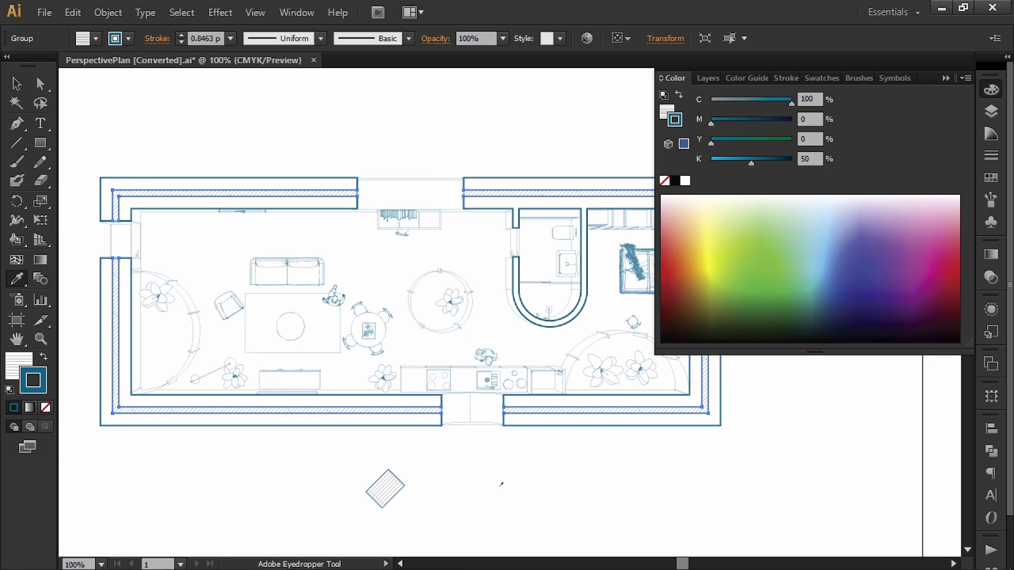
key("v")
left_click(502, 449)
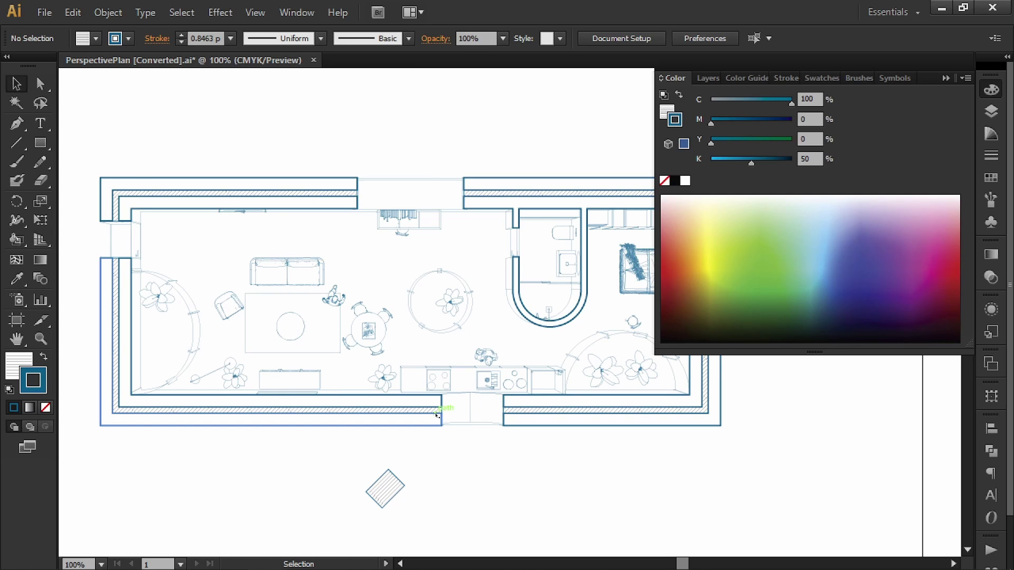
Set the stroke weight of the densely hatched insulation group to 1.75 pt.
key("ctrl+z")
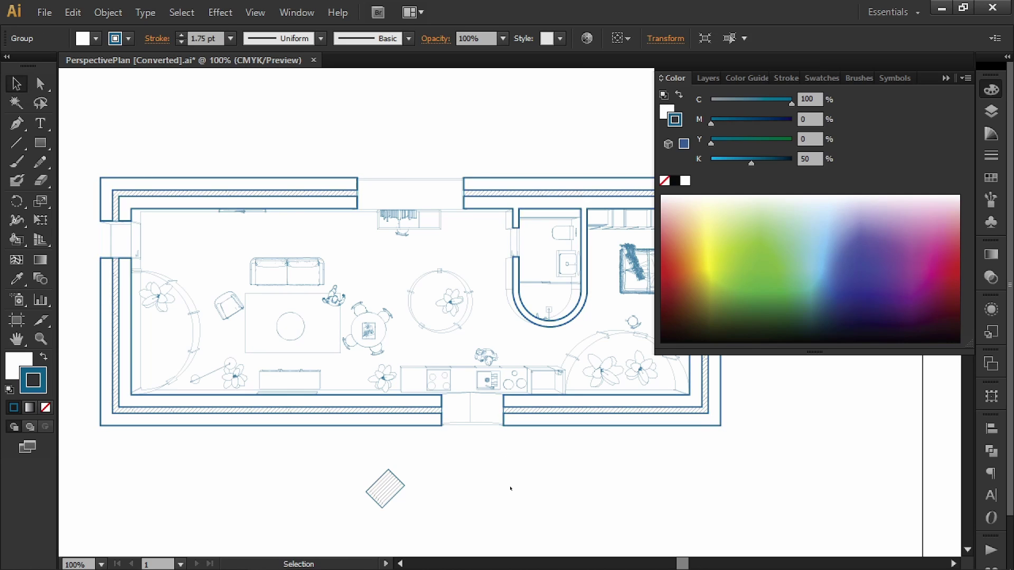
left_click(450, 440)
scroll(450, 440, "up", 1)
scroll(450, 439, "up", 3)
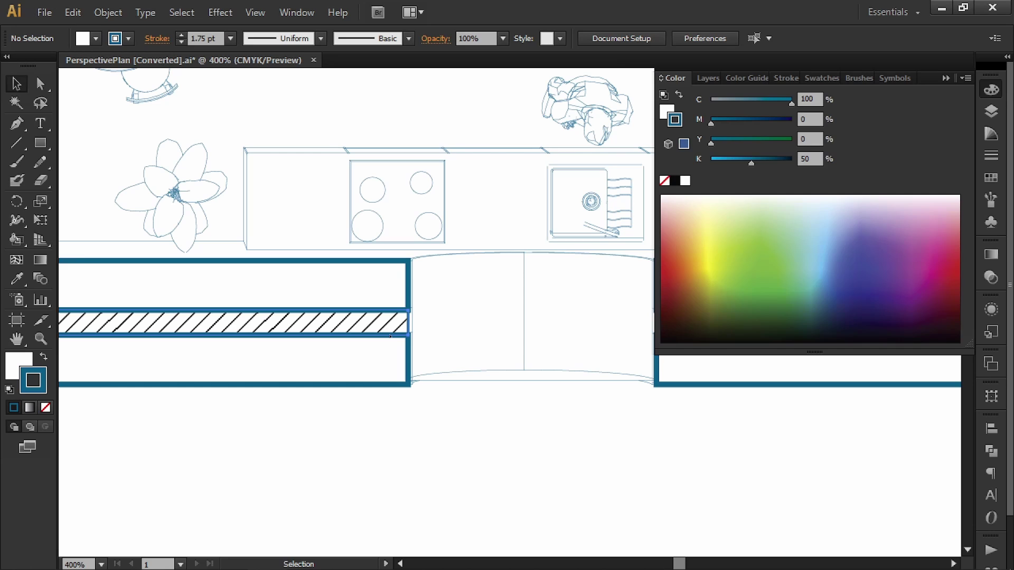
left_click(446, 400)
scroll(438, 353, "down", 2)
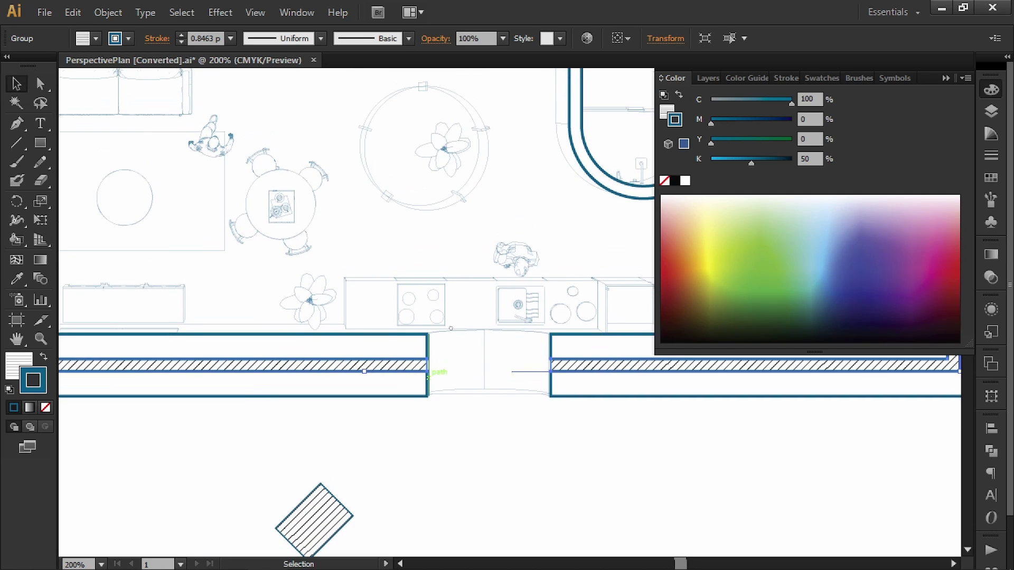
left_click(208, 37)
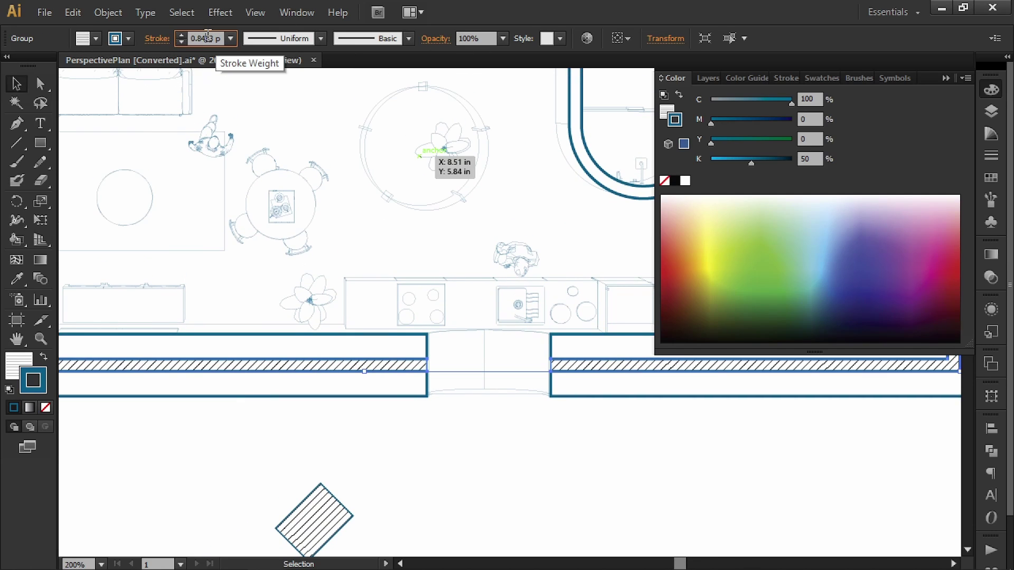
type("1.75")
key("Return")
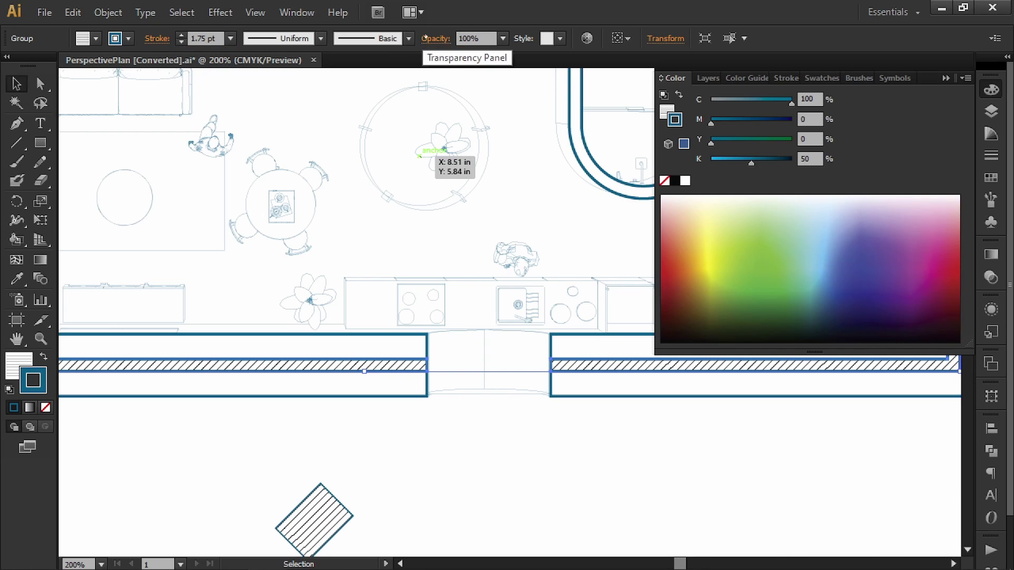
Reduce the insulation group's opacity to 80% and deselect it.
left_click(468, 38)
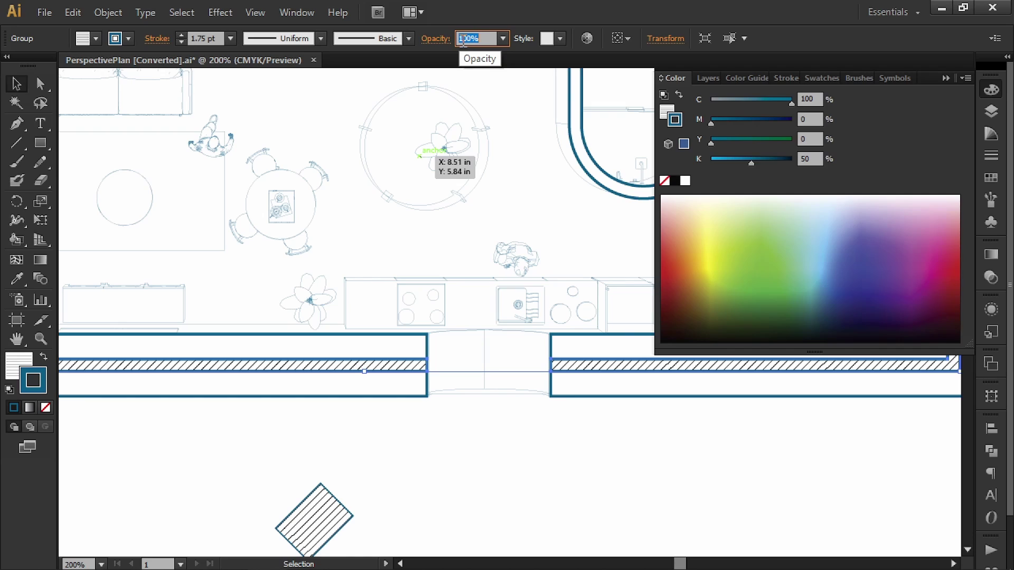
type("80")
key("Return")
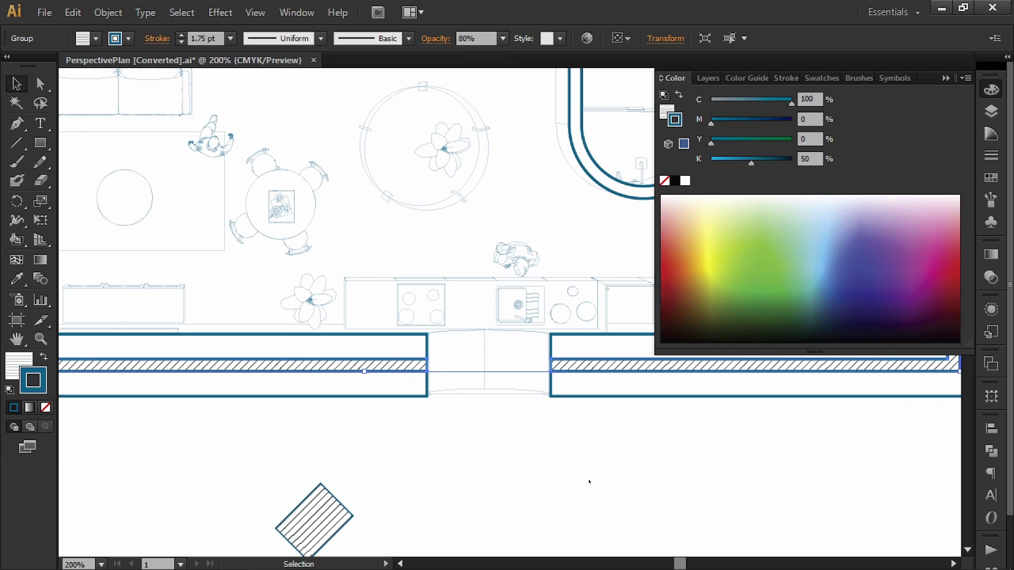
left_click(550, 484)
Set the stroke weight of the whole ClippingPlaneIntersections layer containing the round planter's glass circle to 1 pt and deselect it.
scroll(549, 484, "down", 3)
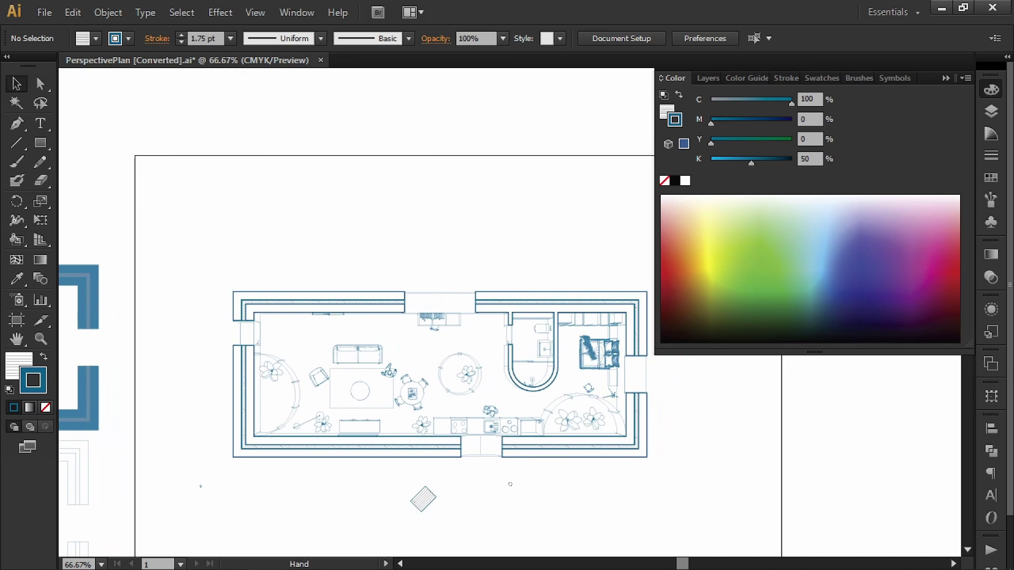
scroll(434, 363, "right", 3)
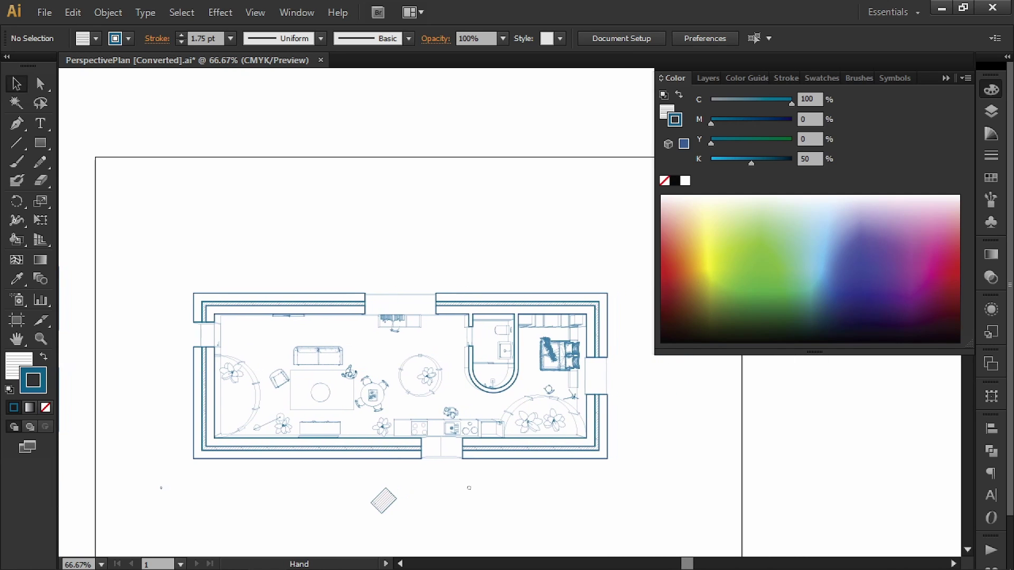
left_click_drag(469, 488, 450, 481)
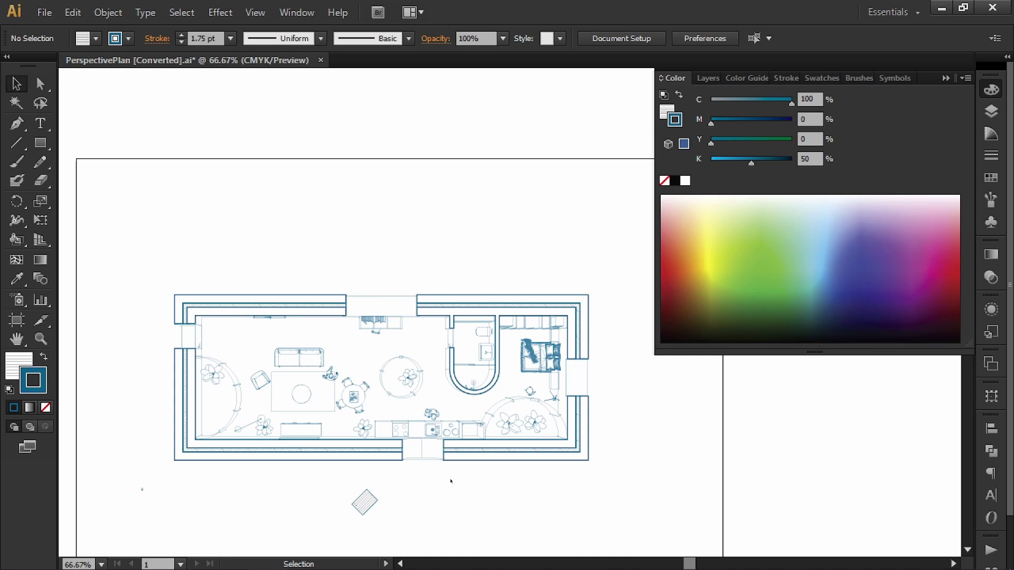
scroll(412, 384, "up", 2)
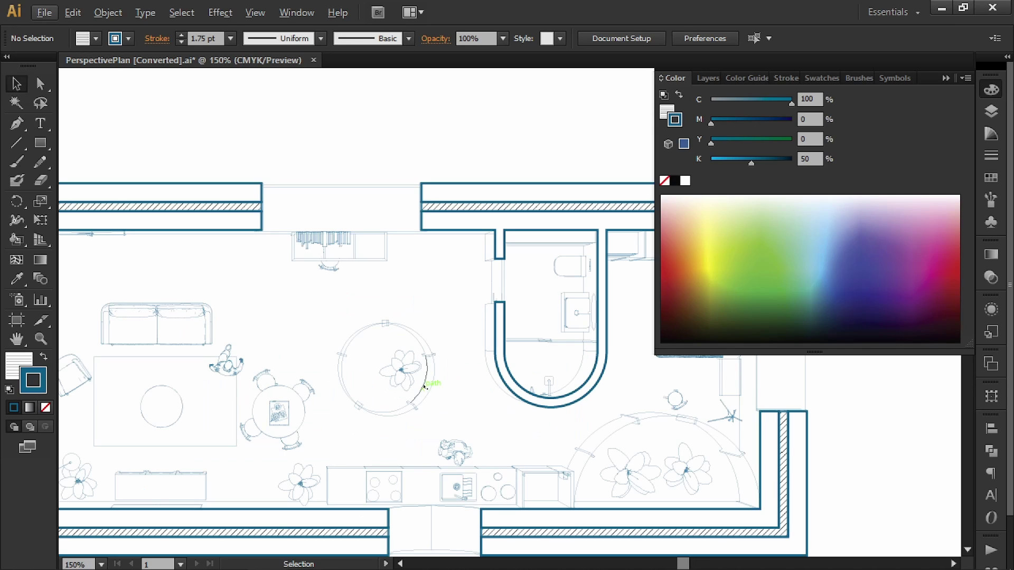
left_click_drag(454, 319, 463, 321)
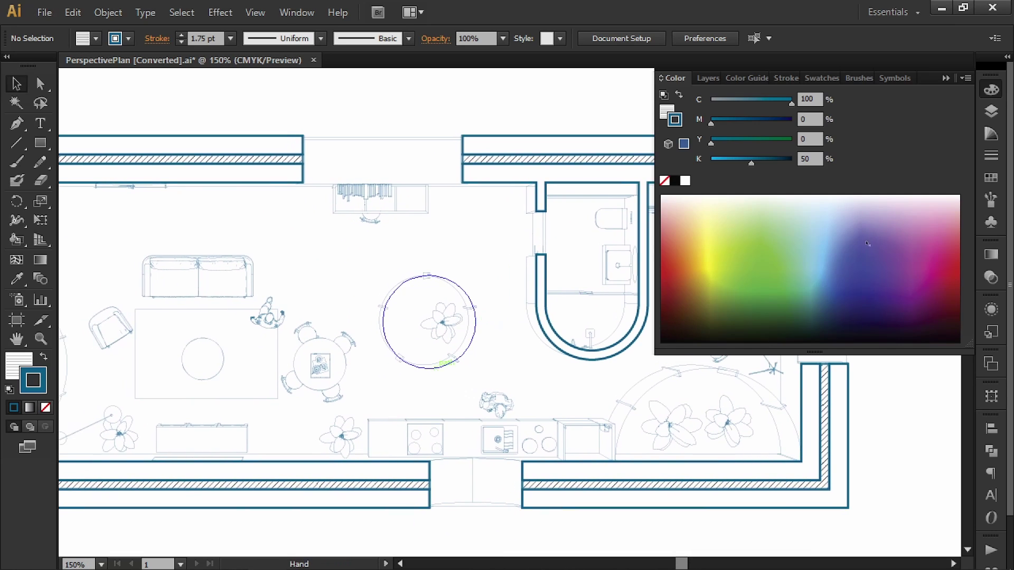
left_click(992, 111)
scroll(885, 269, "down", 3)
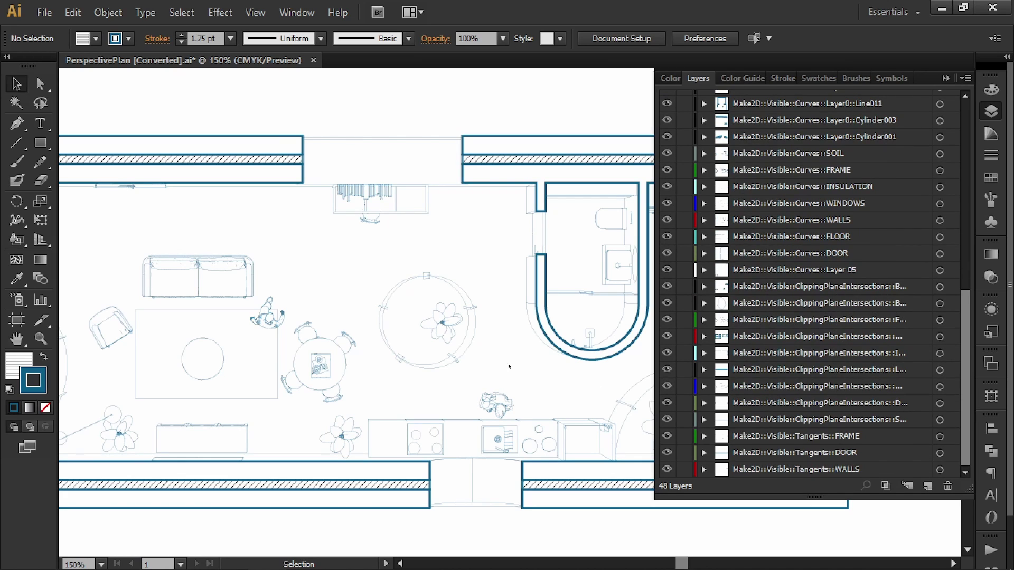
left_click(477, 324)
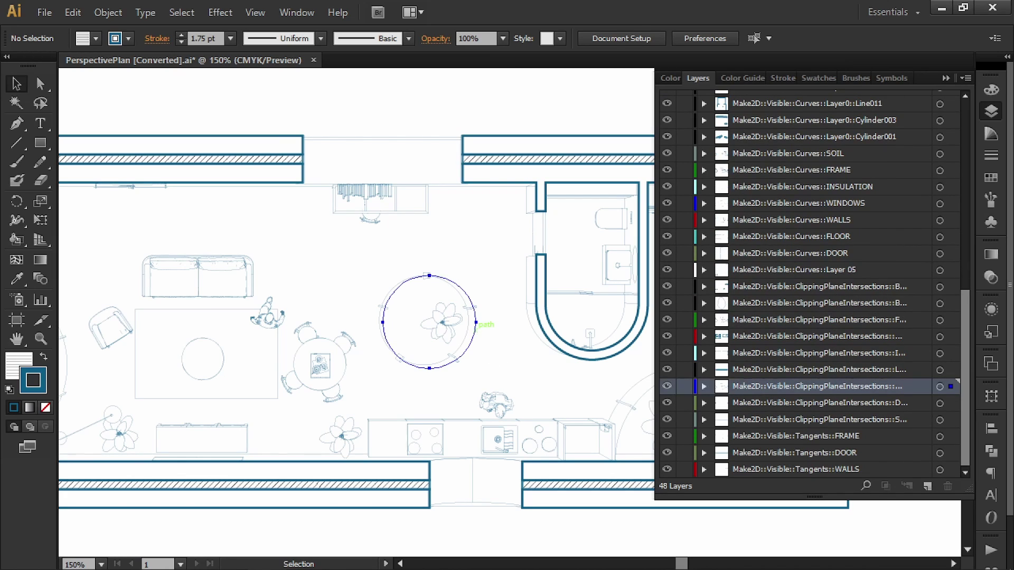
left_click(939, 387)
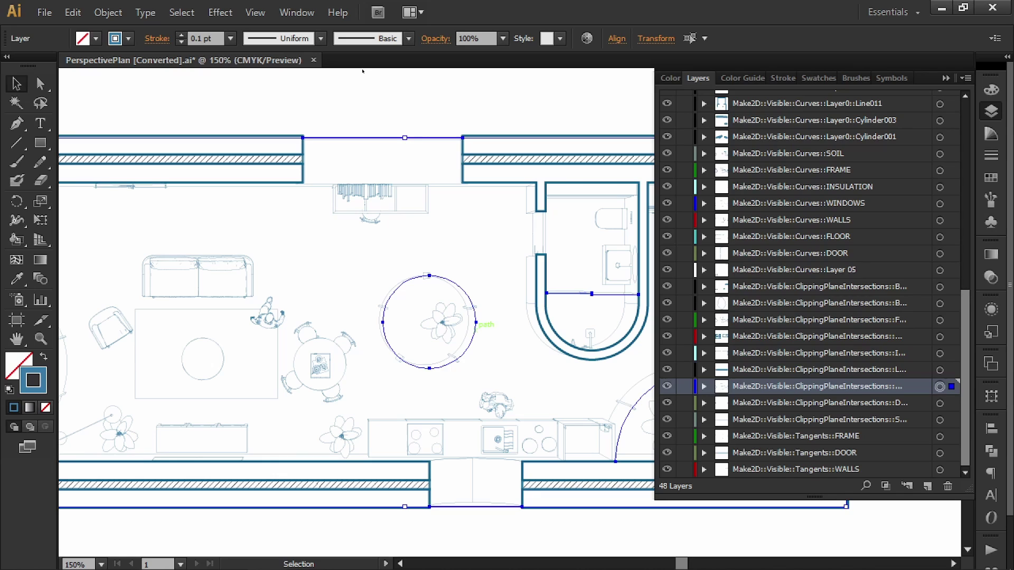
left_click(205, 38)
type("1")
key("Return")
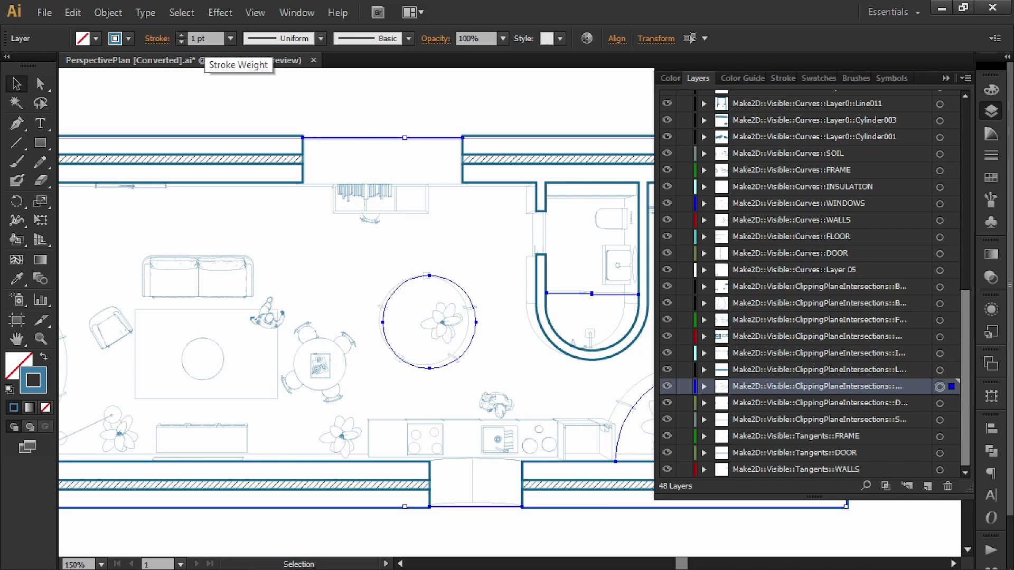
left_click(489, 258)
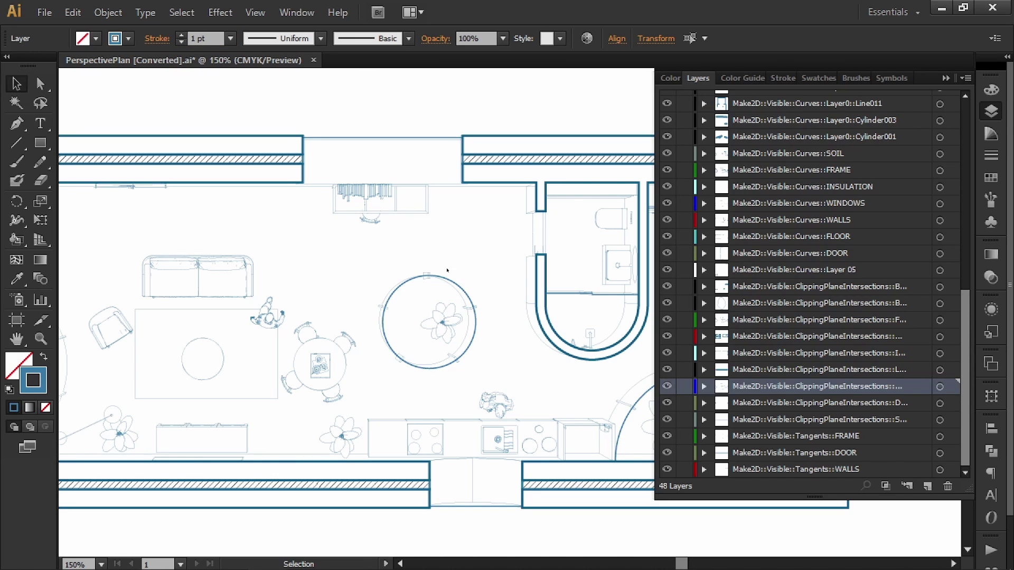
Set the stroke weight of the ClippingPlaneIntersections layer holding the small frame pieces around the glass circle to 0.75 pt, and deselect it.
scroll(460, 363, "up", 6)
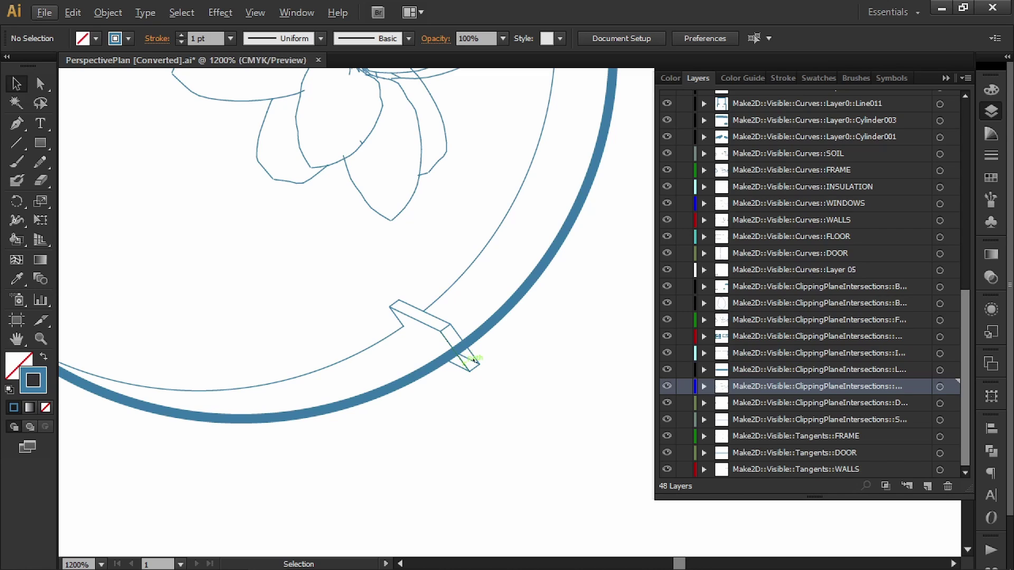
left_click(497, 358)
scroll(497, 358, "down", 2)
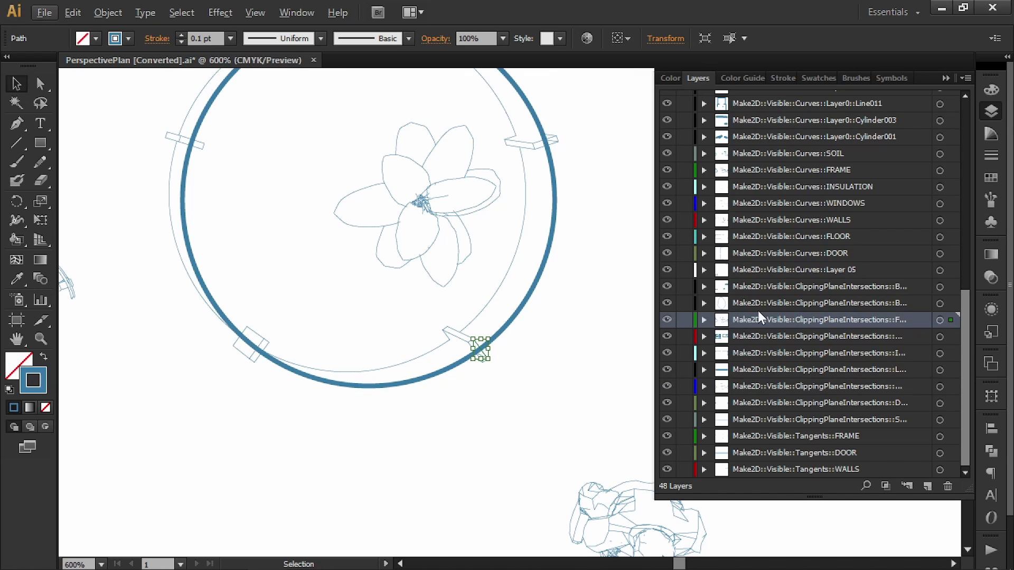
left_click(940, 320)
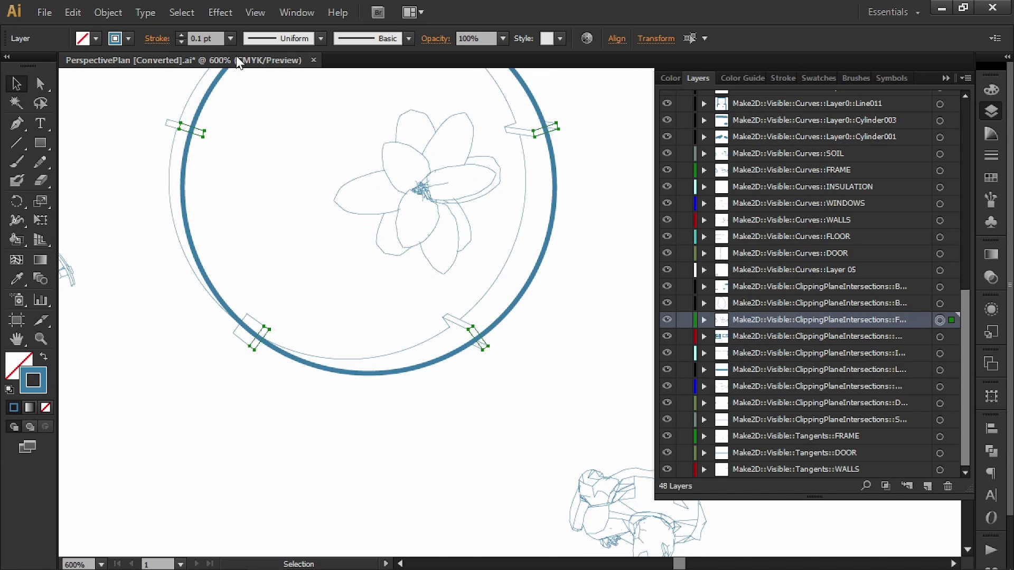
double_click(203, 38)
type("0.75")
key("Return")
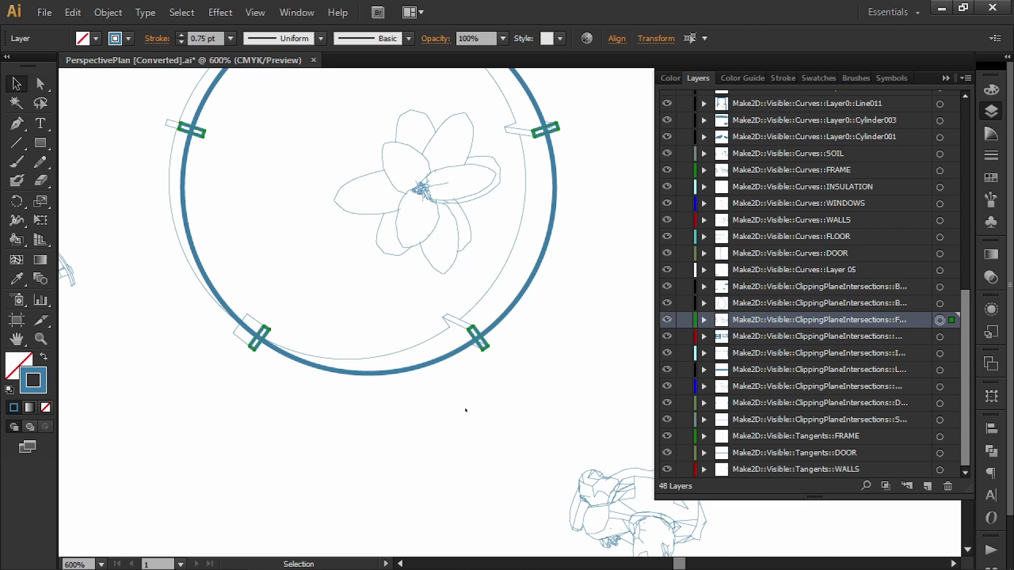
left_click(465, 428)
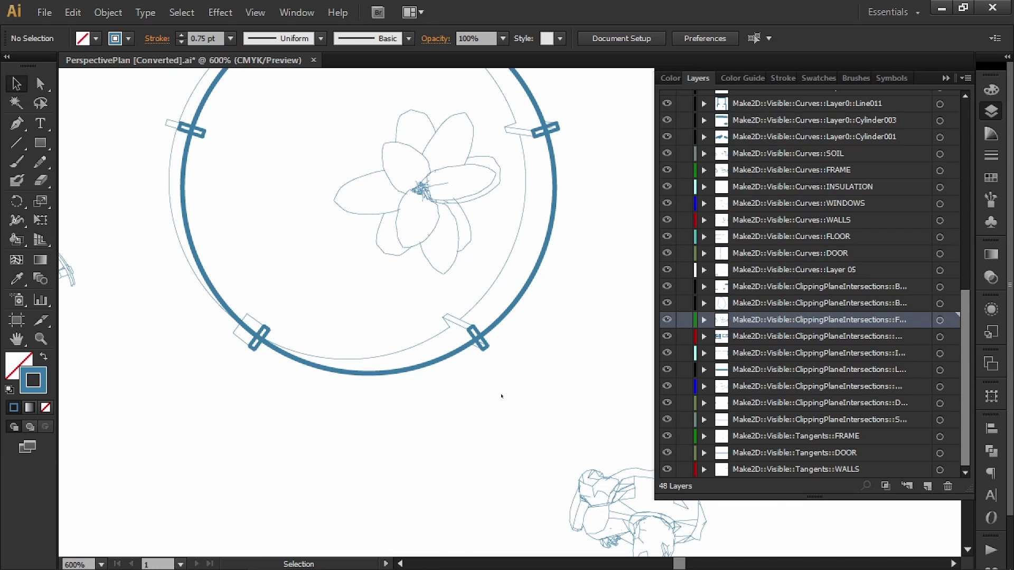
Select all linework on the ClippingPlaneIntersections layer that holds the cut window in the bedroom's end wall.
scroll(500, 344, "down", 4)
left_click_drag(323, 345, 468, 279)
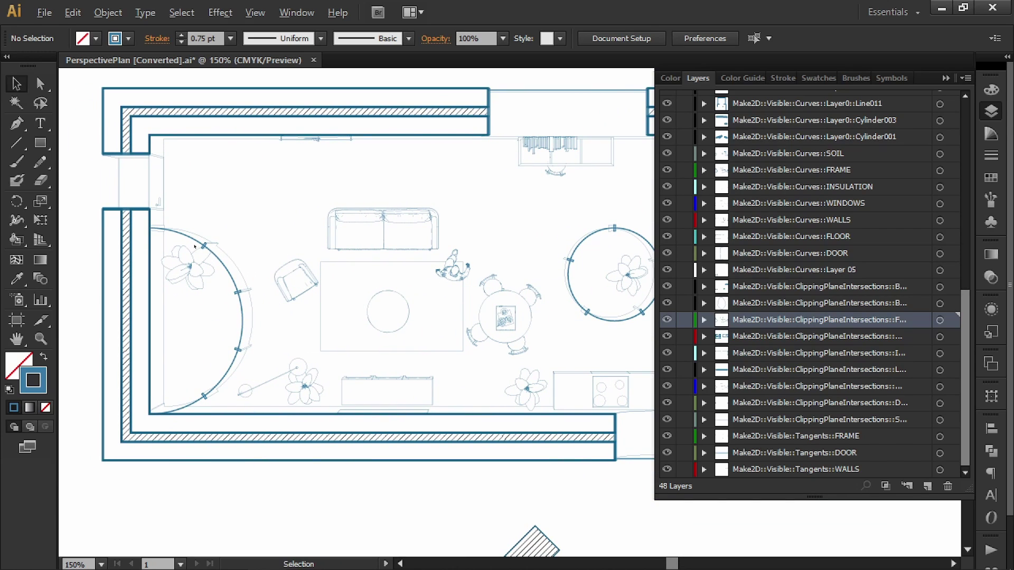
scroll(317, 306, "right", 10)
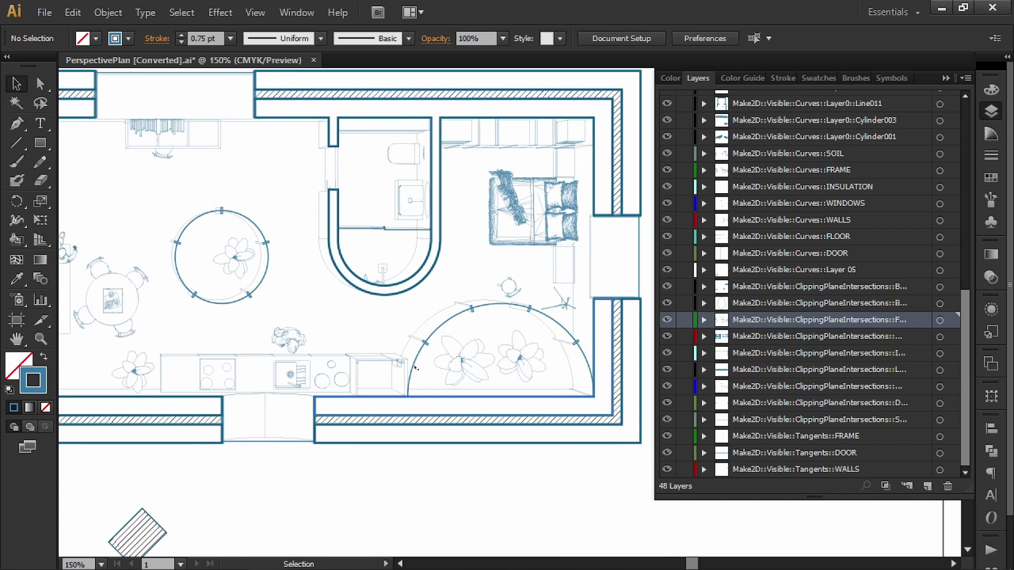
key("ctrl+1")
left_click_drag(415, 367, 463, 373)
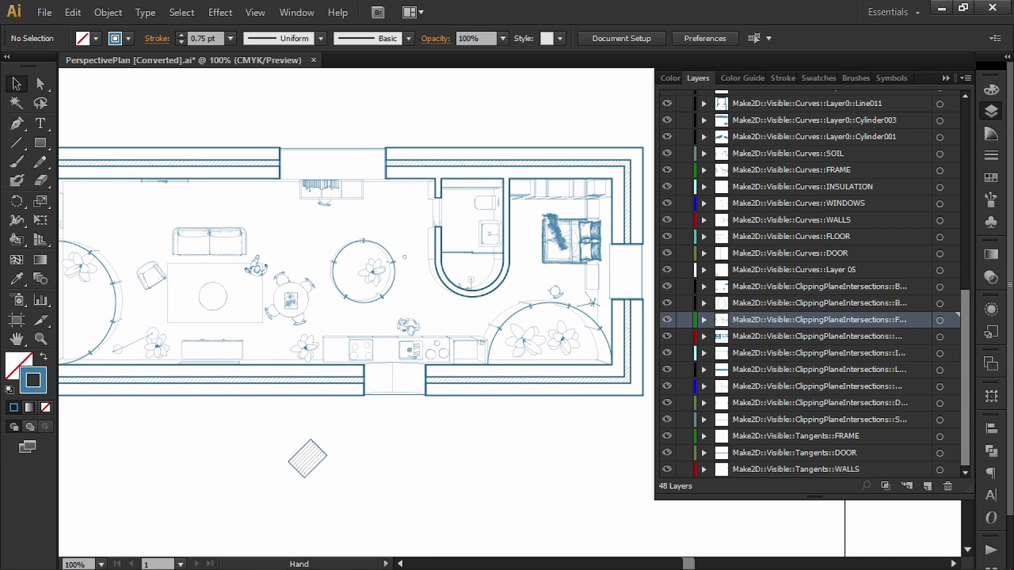
left_click_drag(404, 257, 362, 289)
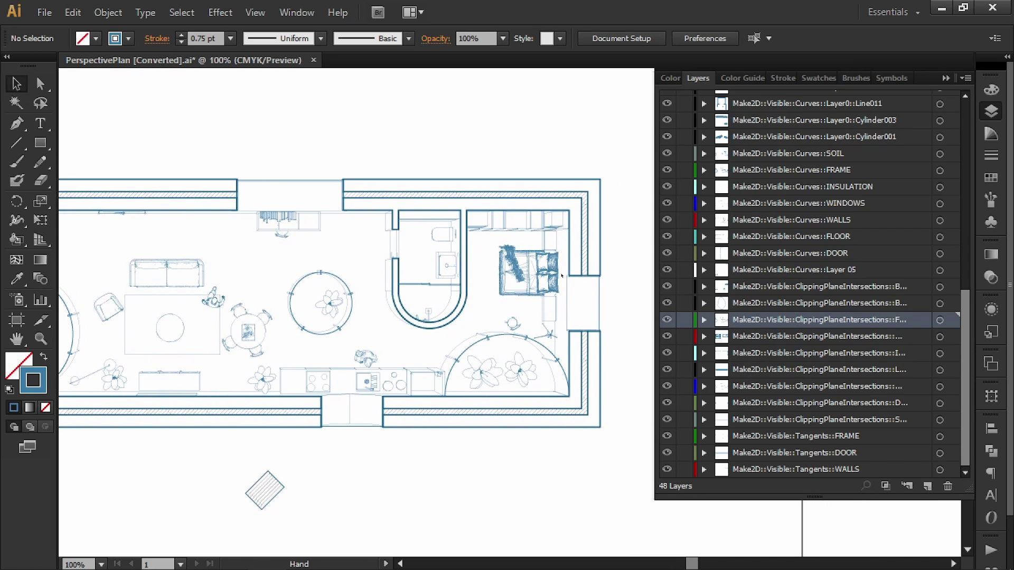
left_click(605, 296)
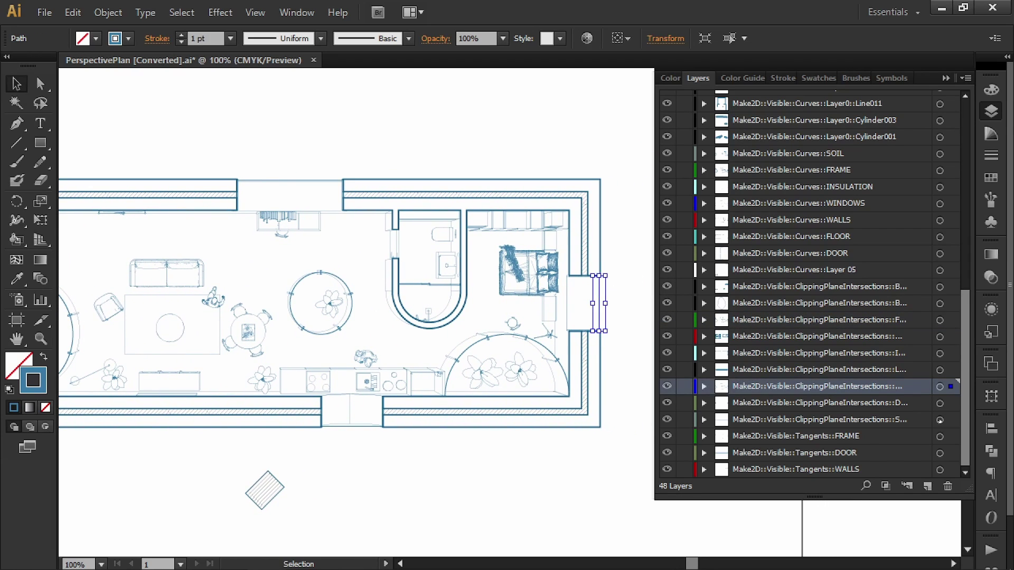
left_click(940, 386)
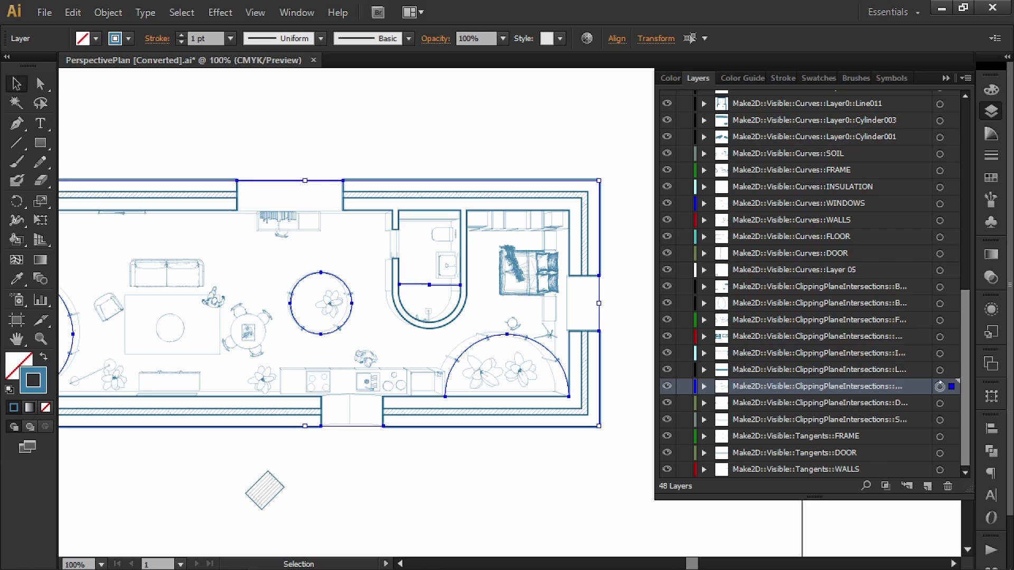
left_click_drag(252, 251, 344, 246)
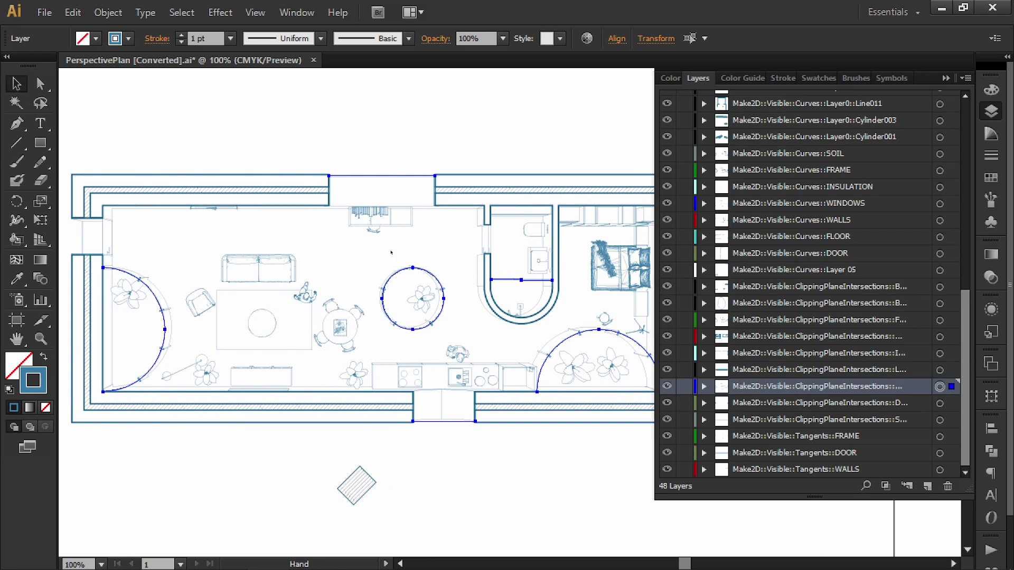
Move the hatched sample square from beneath the floor plan to outside the artboard.
left_click(344, 246)
key("ctrl+minus")
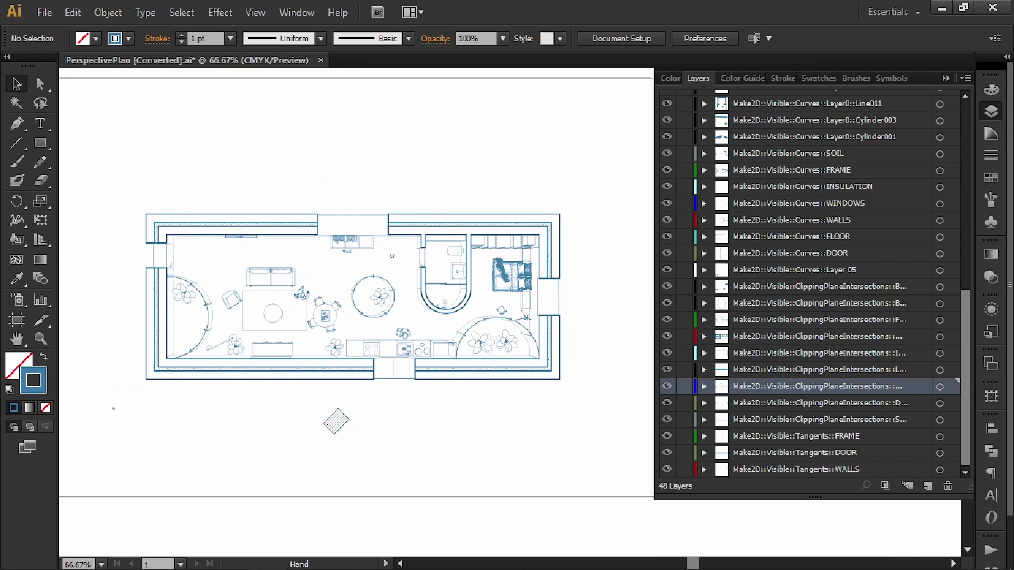
left_click_drag(392, 255, 394, 259)
left_click_drag(404, 222, 428, 195)
left_click(370, 407)
left_click_drag(373, 407, 369, 505)
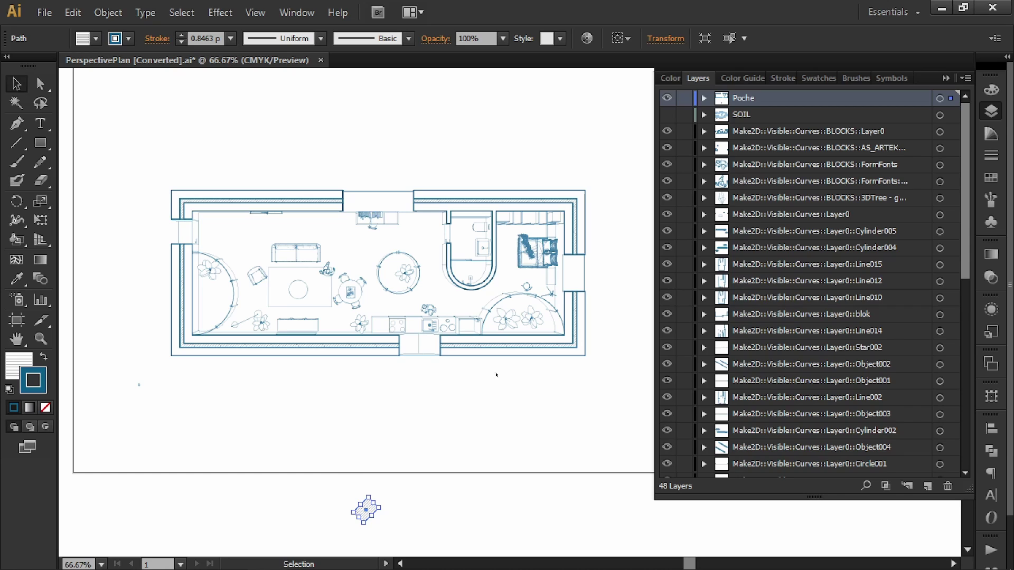
Select everything on the Make2D::Visible::Curves::BLOCKS::Layer0 layer to inspect its furniture and plant linework, and deselect it again.
scroll(552, 254, "up", 2)
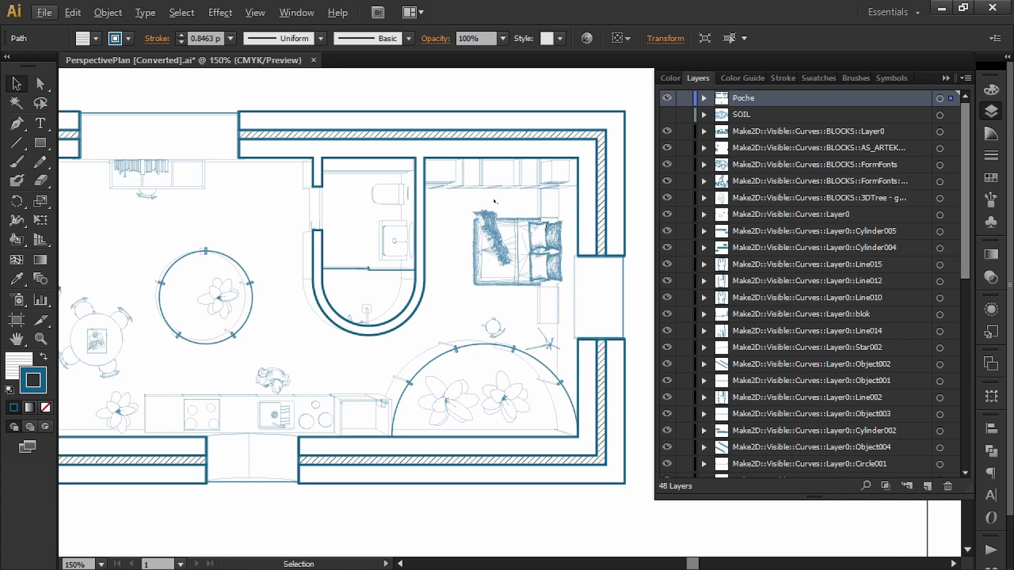
left_click(554, 232)
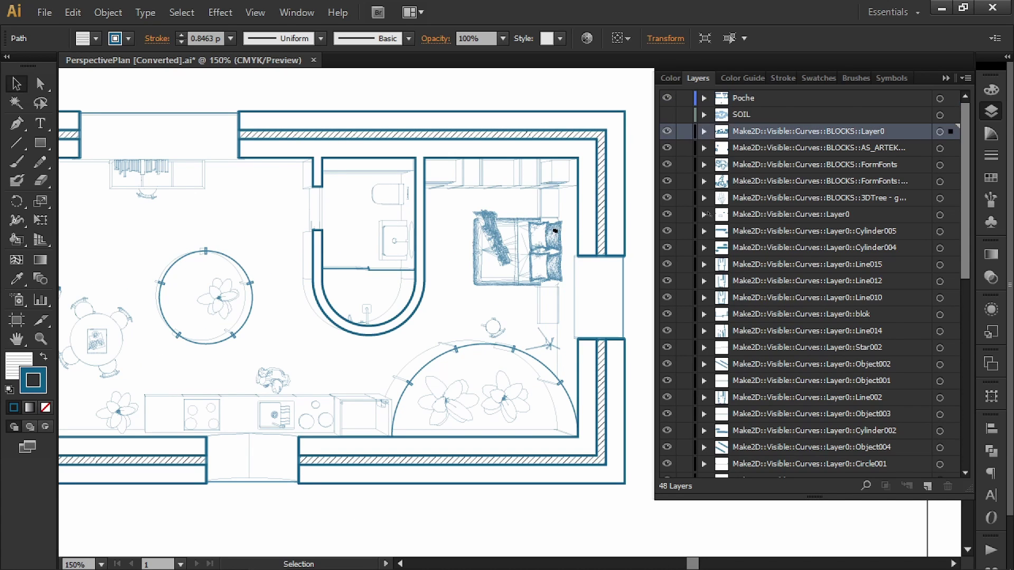
left_click(940, 132)
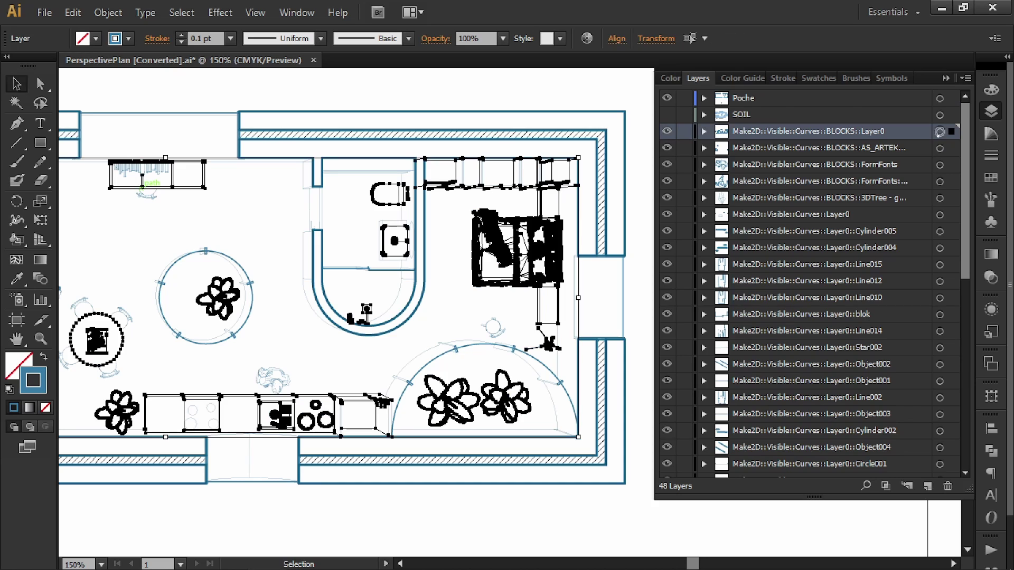
left_click(470, 302)
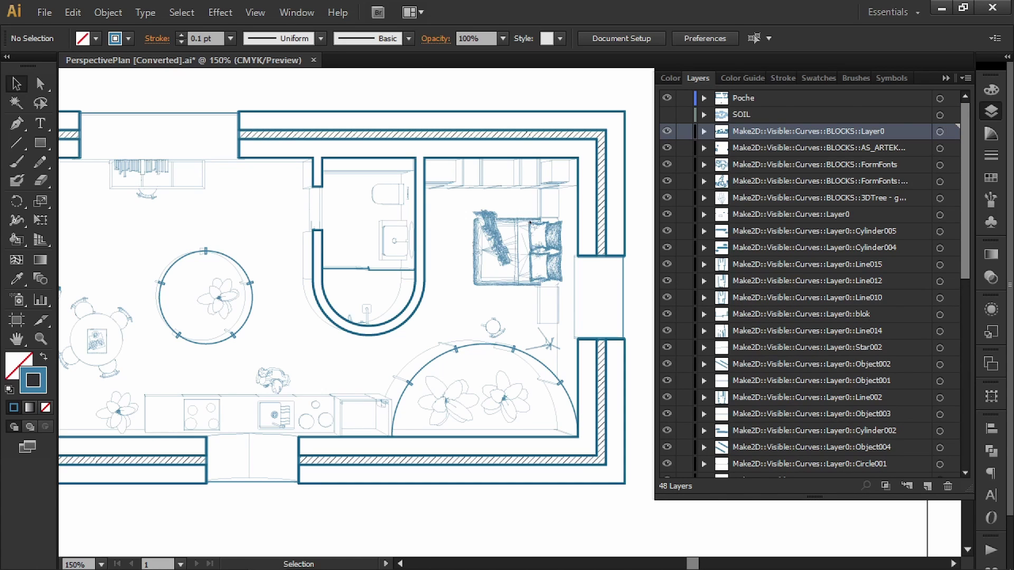
scroll(502, 289, "up", 1)
scroll(503, 287, "down", 1)
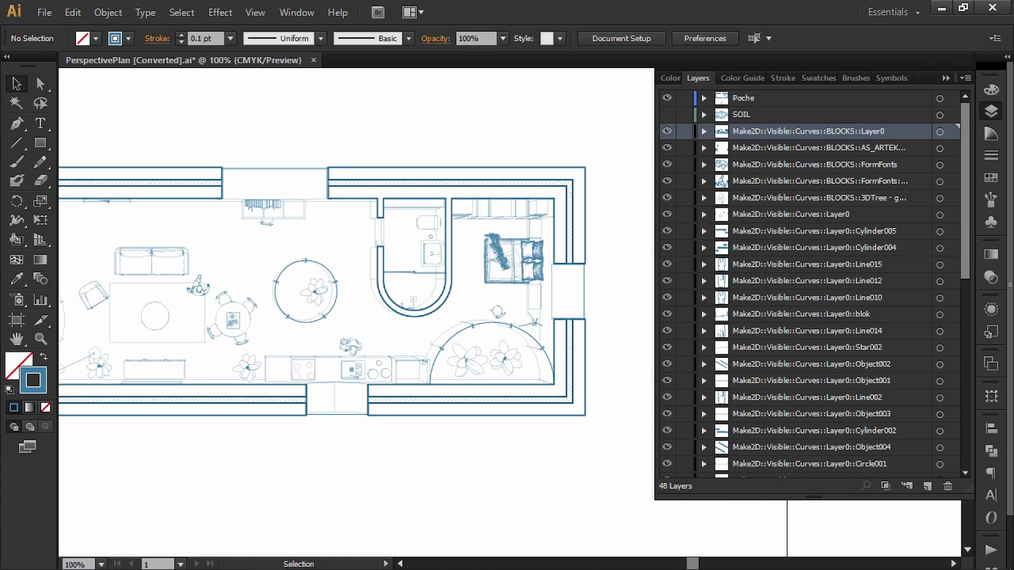
scroll(469, 212, "down", 1)
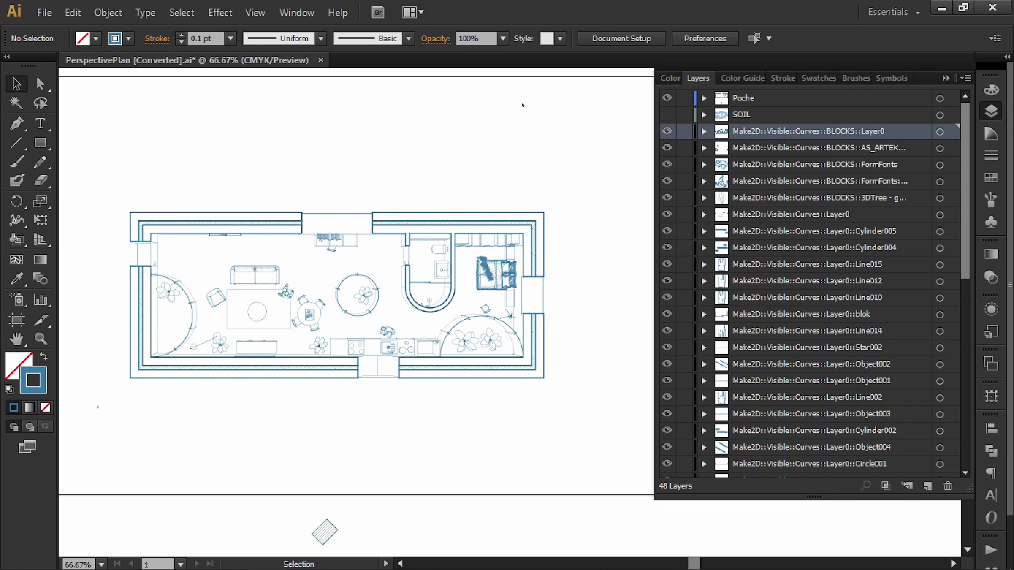
Show the SOIL layer to examine the vegetation around the plan, and hide it again.
left_click(668, 115)
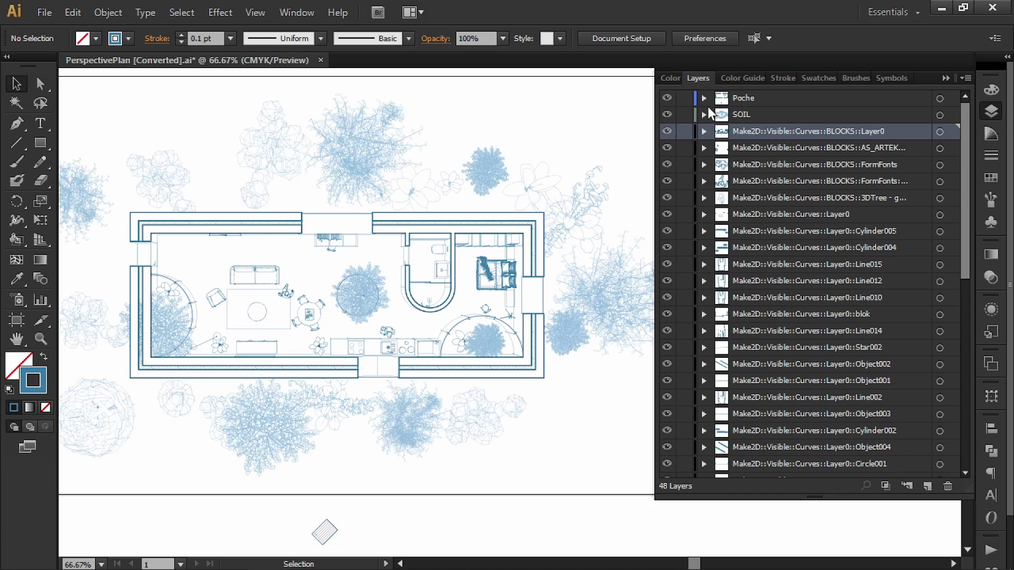
scroll(428, 154, "left", 1)
scroll(425, 154, "up", 1)
scroll(423, 155, "right", 1)
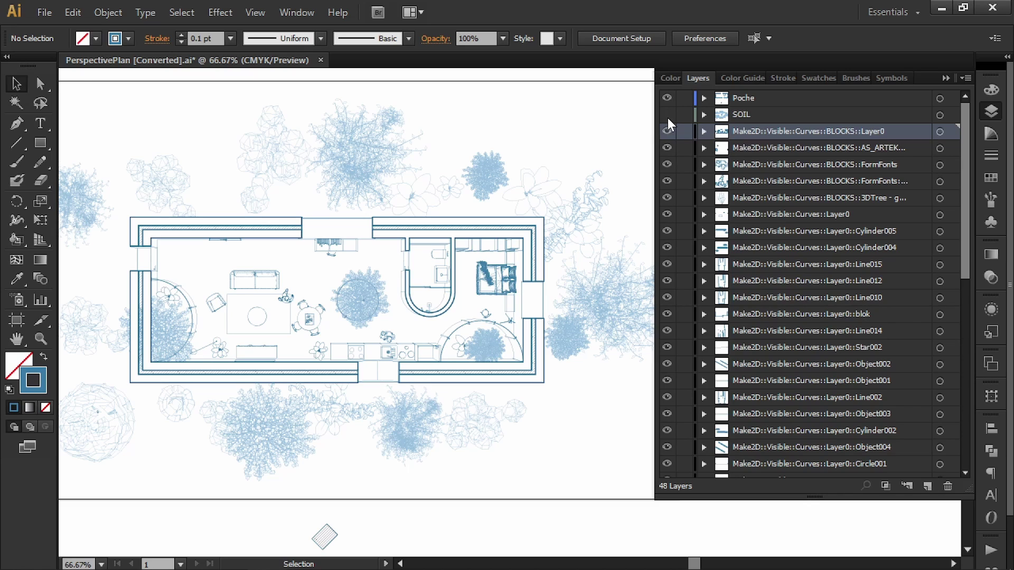
left_click(667, 115)
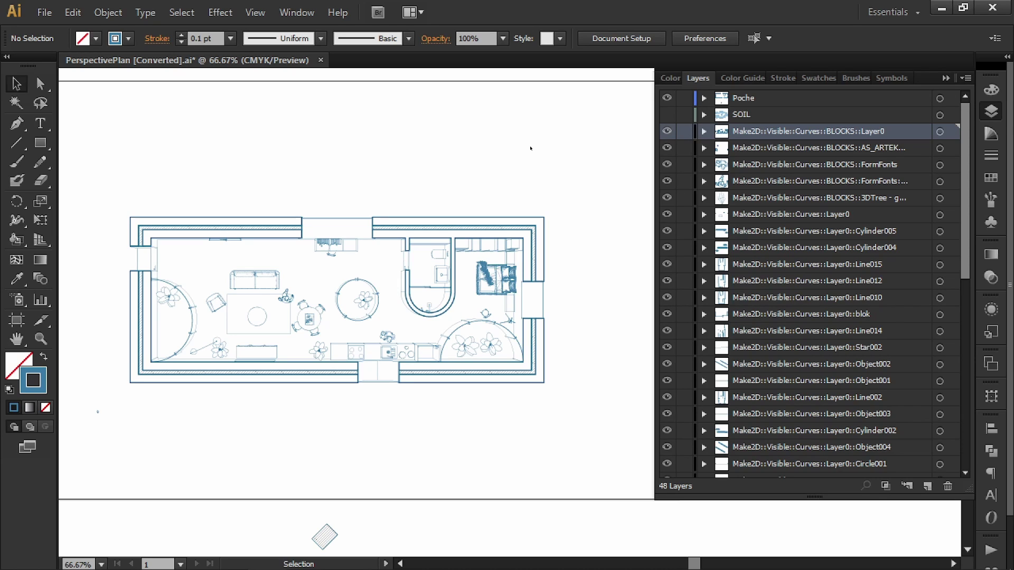
Save the document to the Desktop as PerspectivePlan in Adobe Illustrator format, replacing the existing file.
left_click(45, 10)
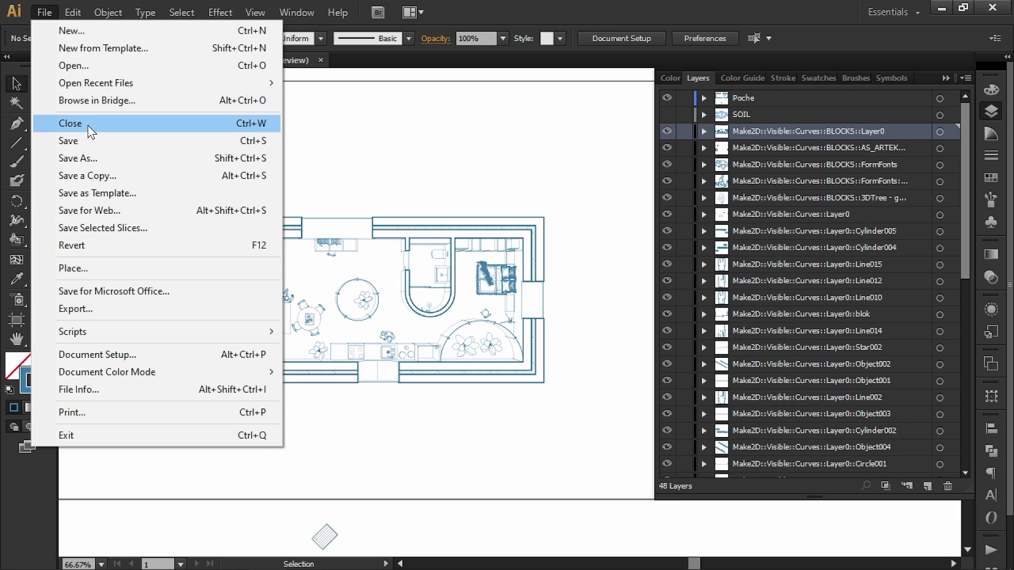
left_click(104, 164)
left_click(246, 465)
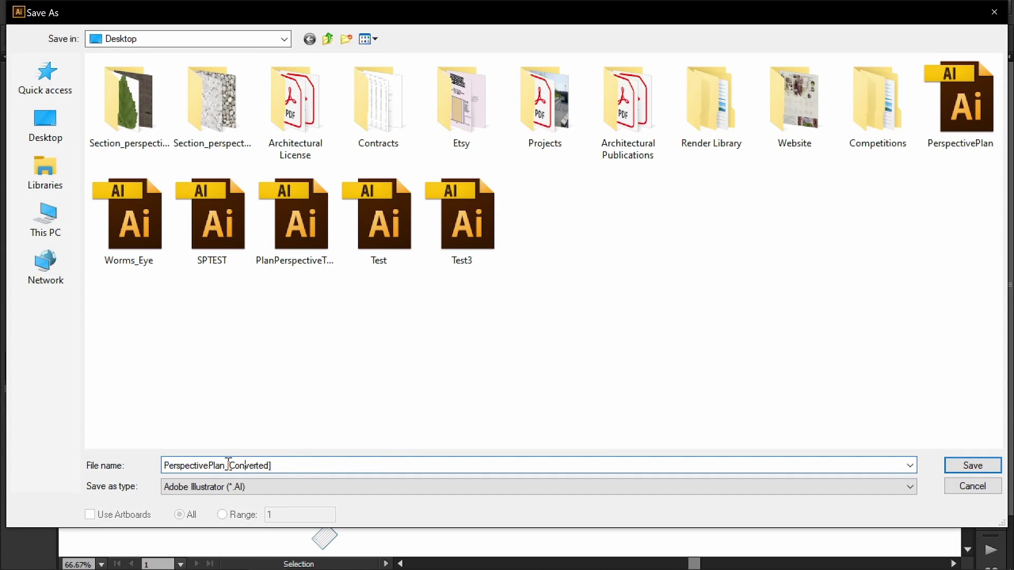
left_click_drag(228, 465, 324, 471)
key("BackSpace")
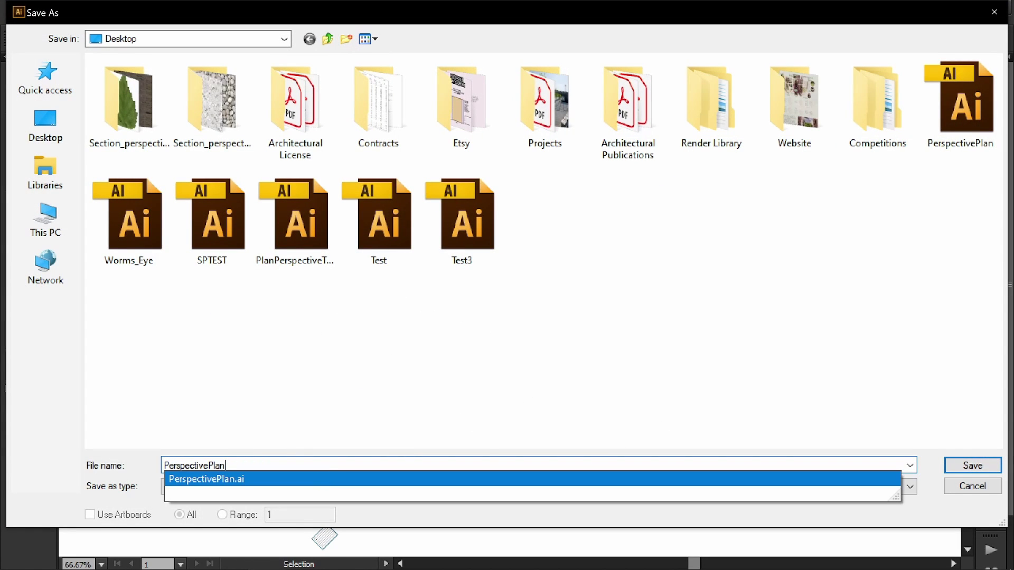
left_click(974, 469)
left_click(974, 466)
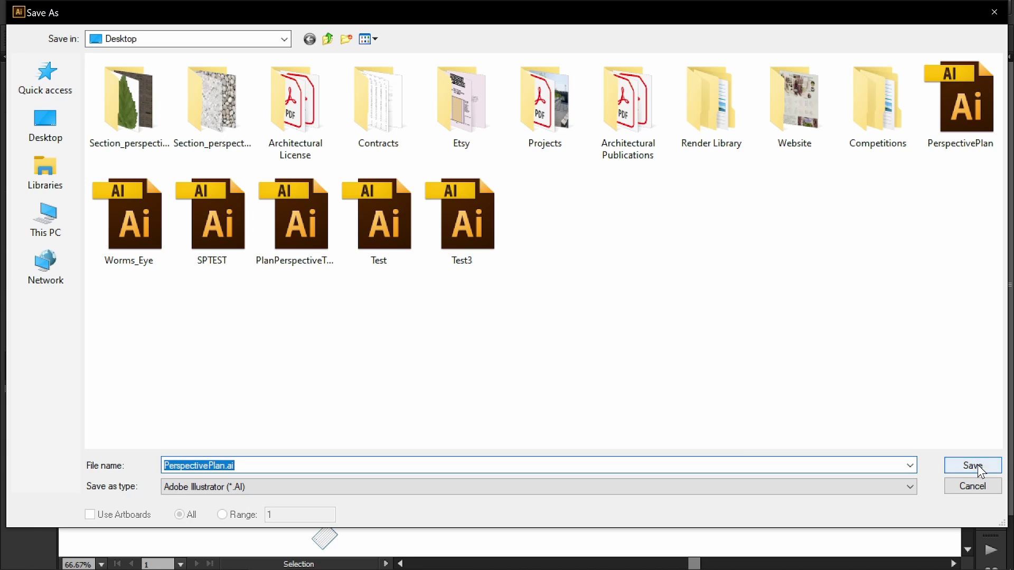
left_click(566, 350)
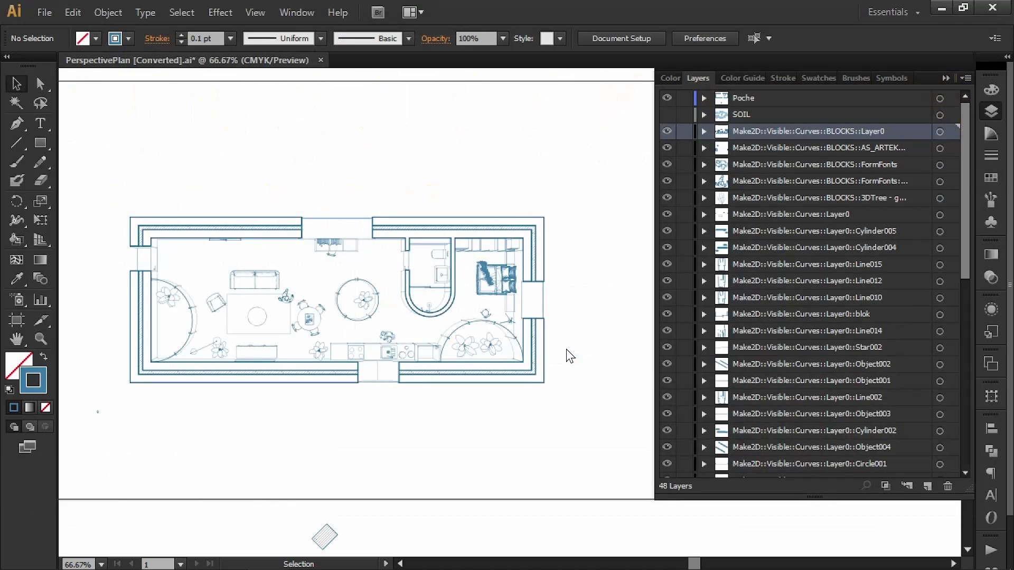
left_click(217, 499)
Display the document's swatches in place of its layers.
left_click(958, 73)
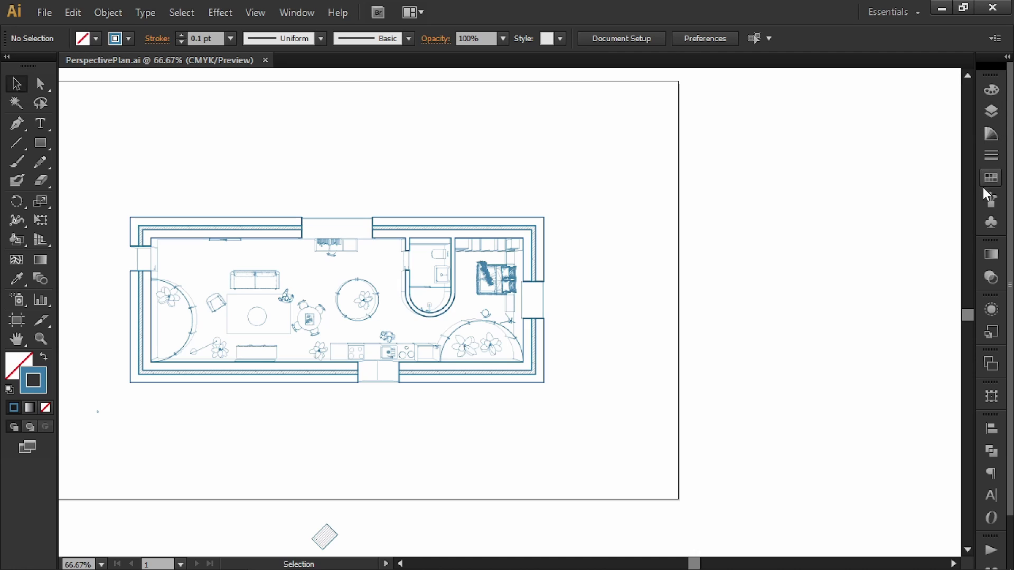
left_click(992, 199)
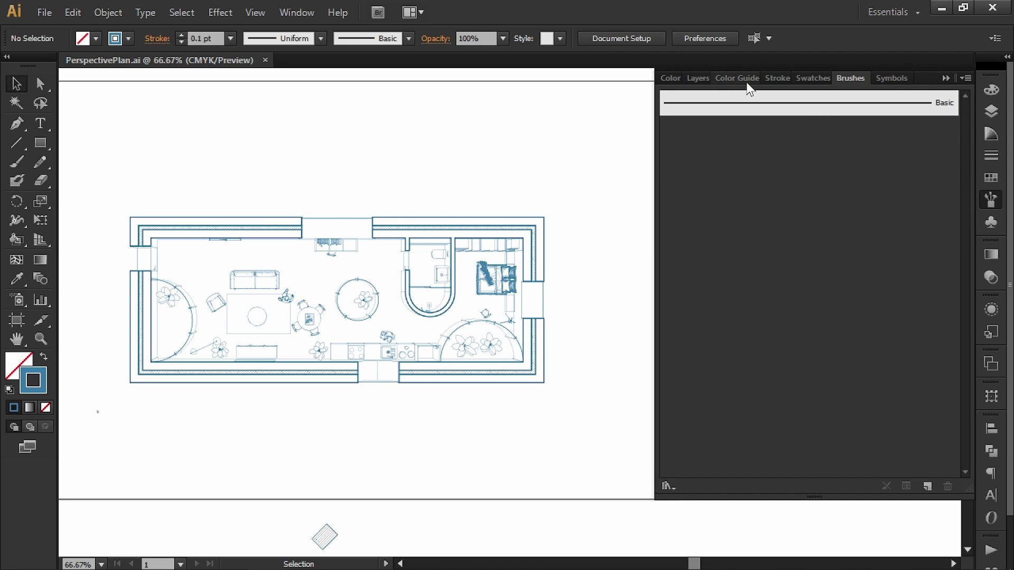
left_click(816, 79)
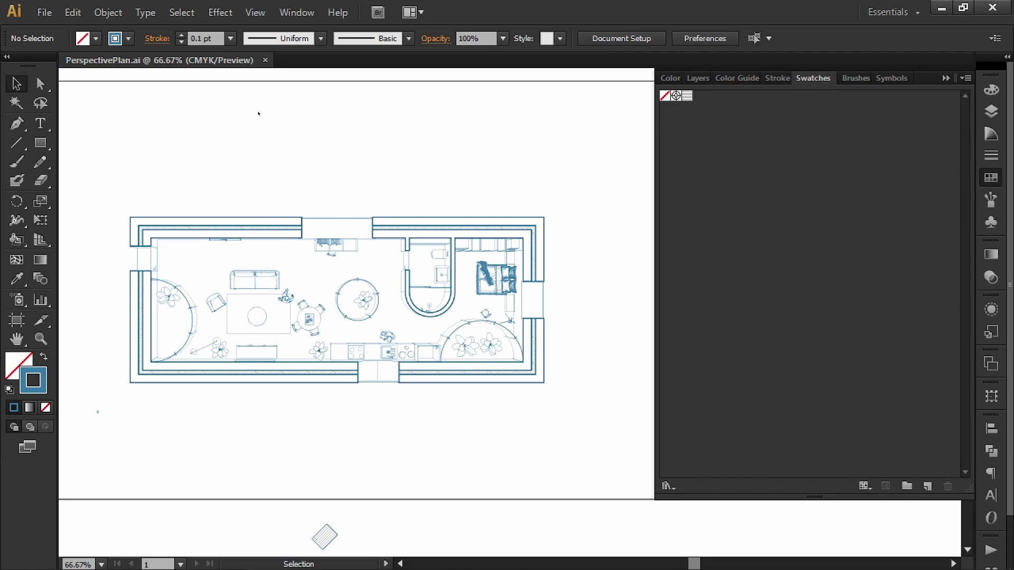
scroll(415, 231, "up", 2)
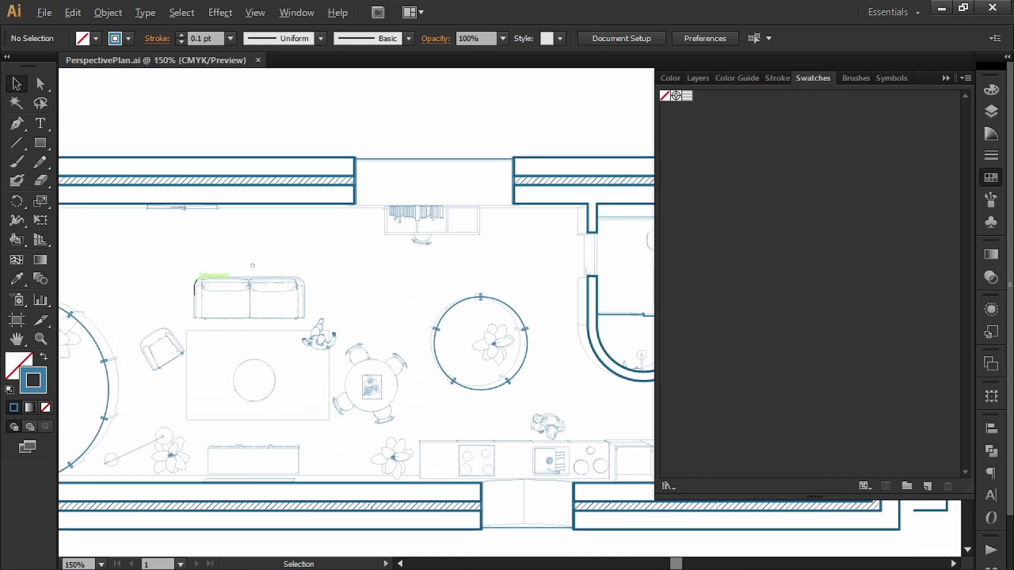
scroll(389, 269, "down", 1)
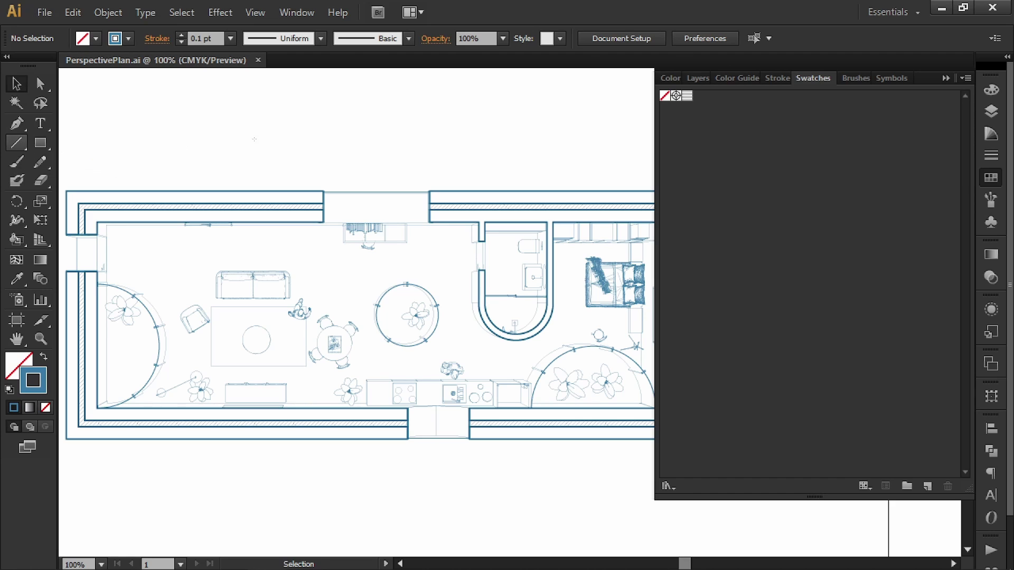
Draw a horizontal line about 3.07 in long above the plan and copy it downward four times.
left_click(18, 144)
left_click_drag(162, 100, 340, 114)
key("v")
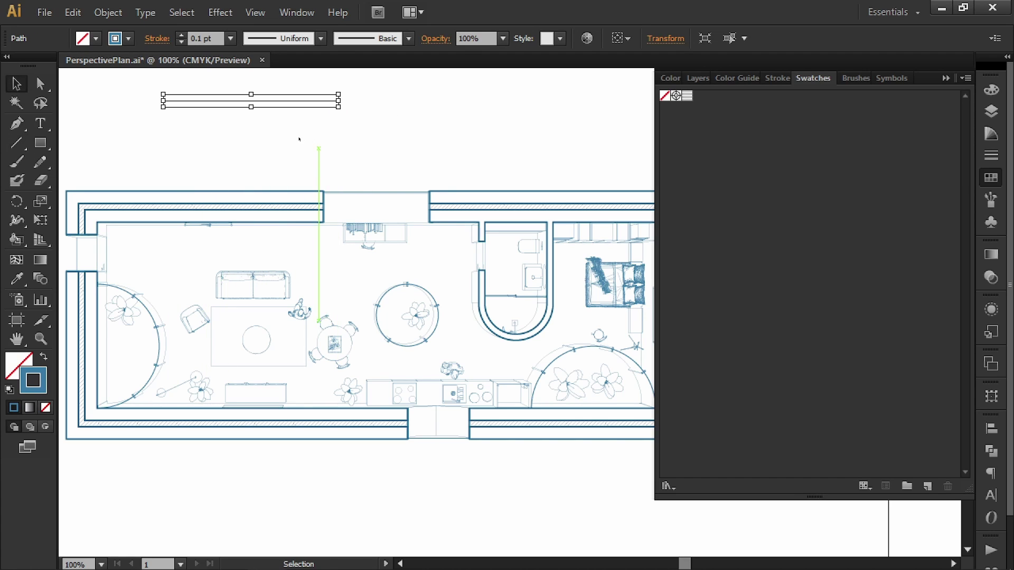
left_click(235, 124)
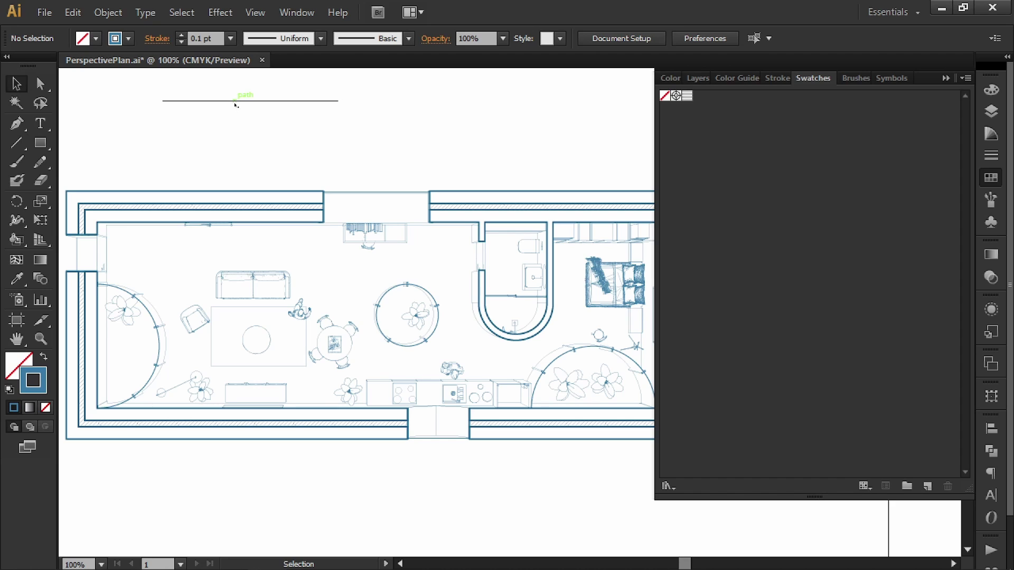
left_click_drag(236, 104, 275, 159)
left_click(394, 115)
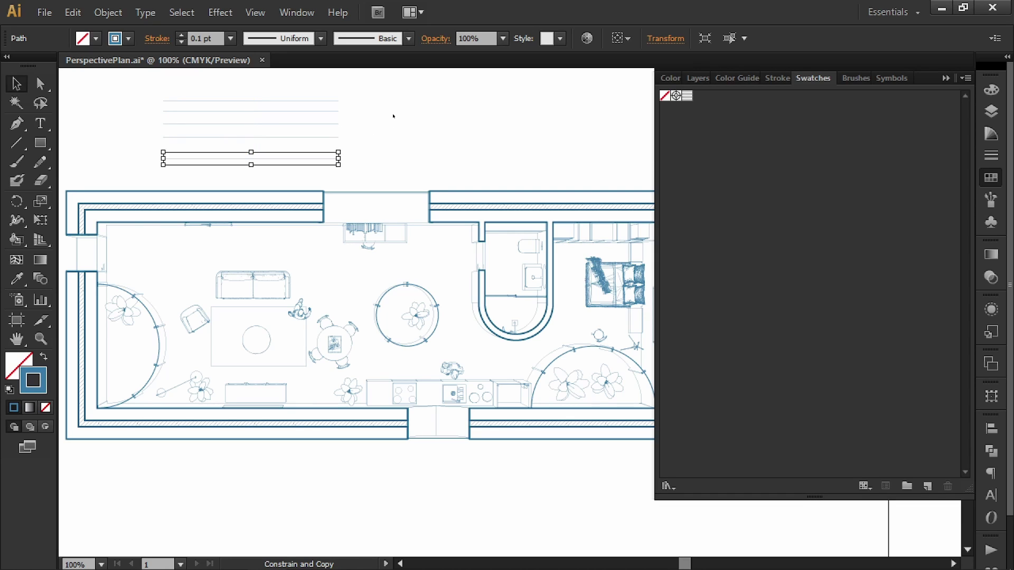
Select the five horizontal lines and distribute their vertical spacing evenly.
left_click_drag(363, 99, 322, 167)
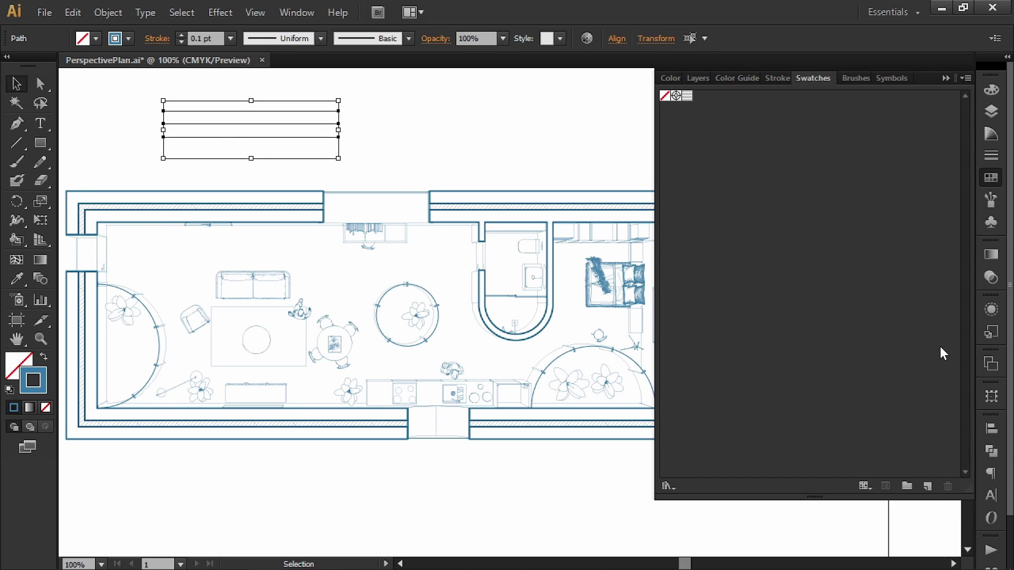
left_click(991, 429)
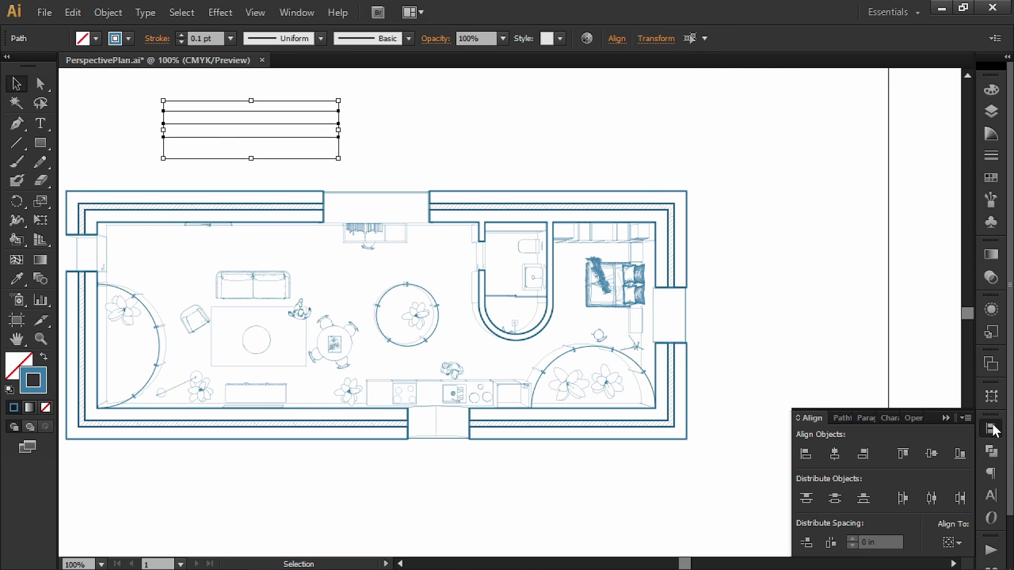
left_click(808, 544)
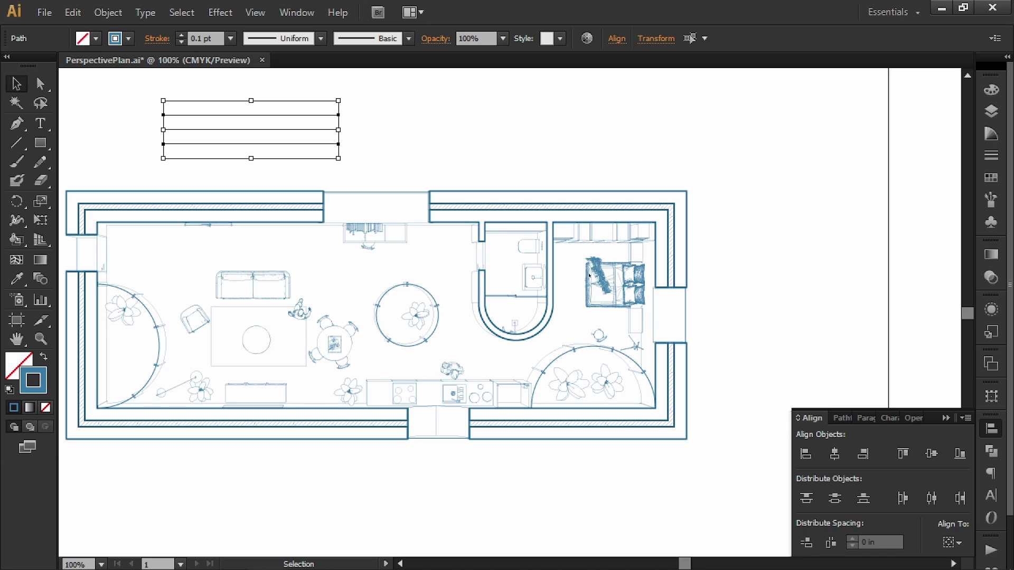
Unlink the proportions and set the five lines' overall width to 1.0139 in, equal to their overall height.
left_click(656, 38)
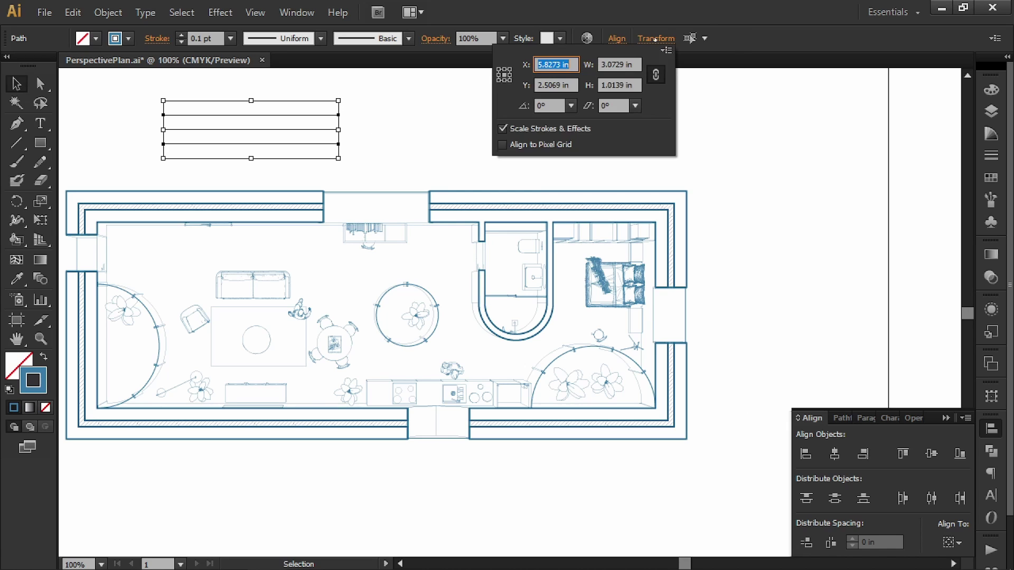
left_click(617, 85)
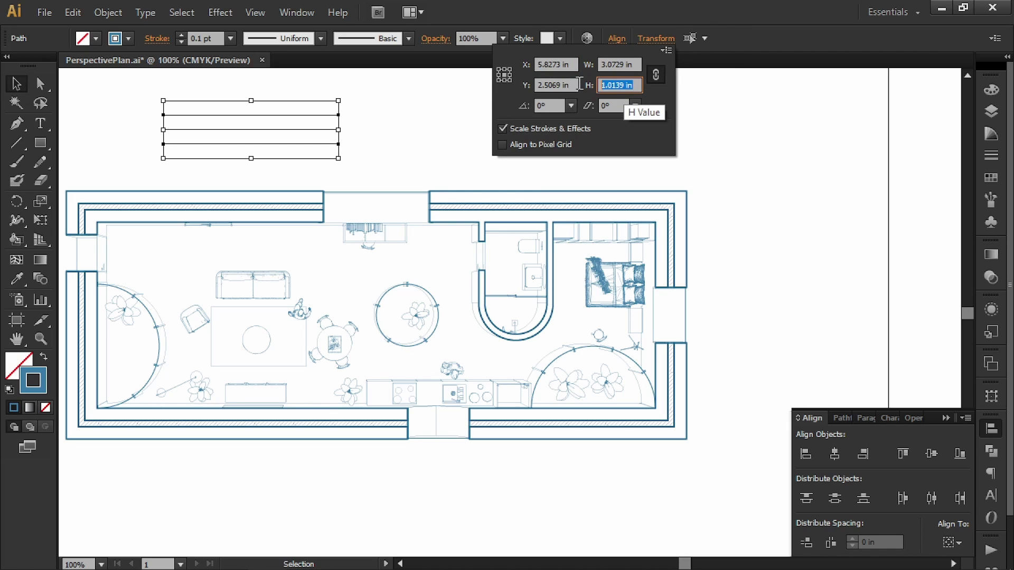
left_click(656, 75)
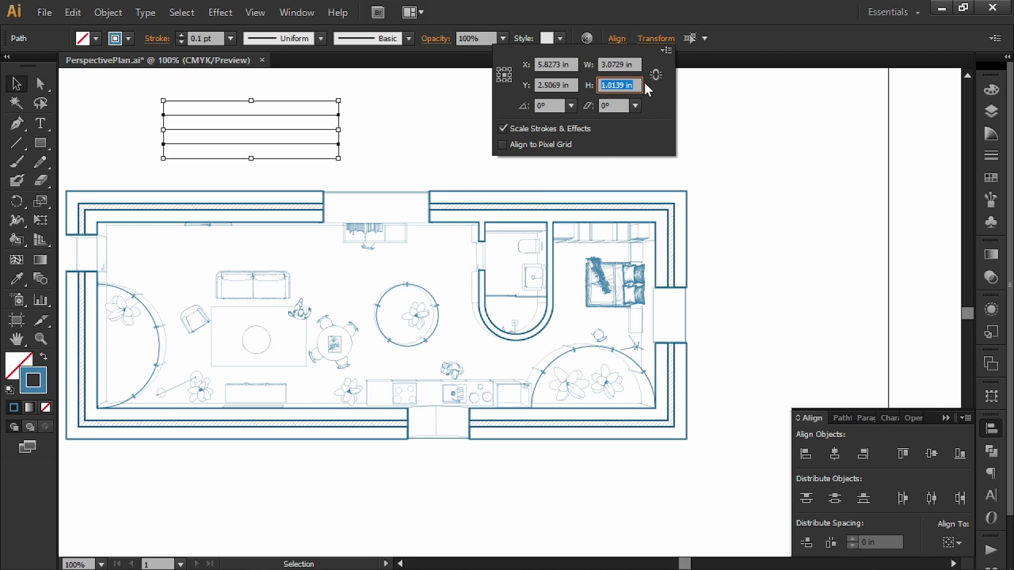
key("Return")
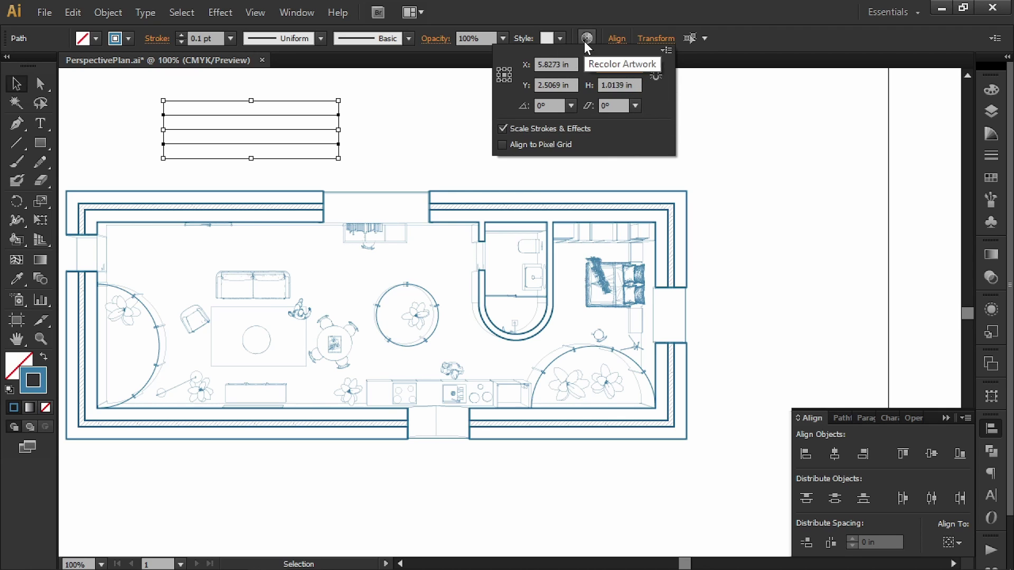
key("Return")
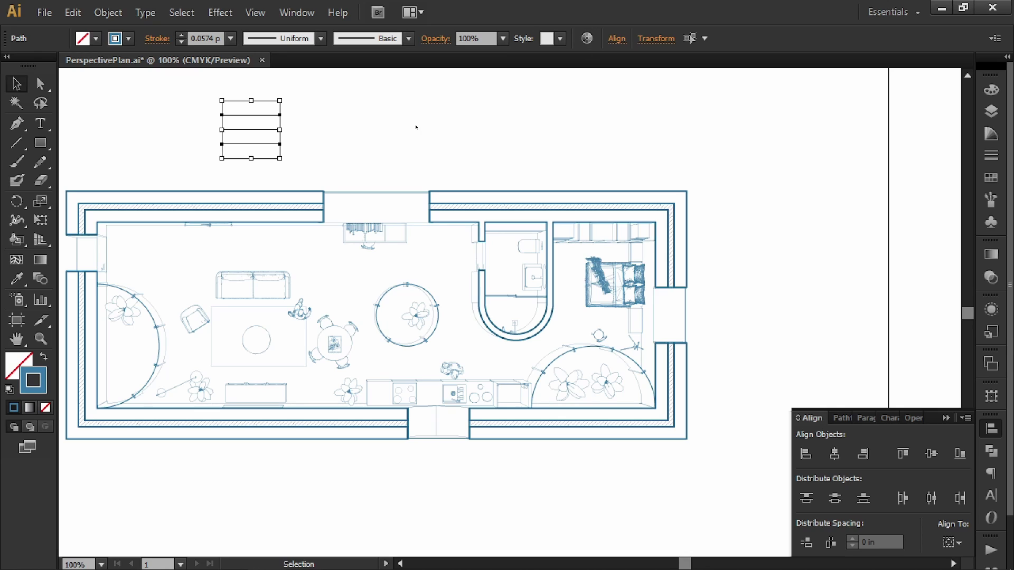
left_click(435, 123)
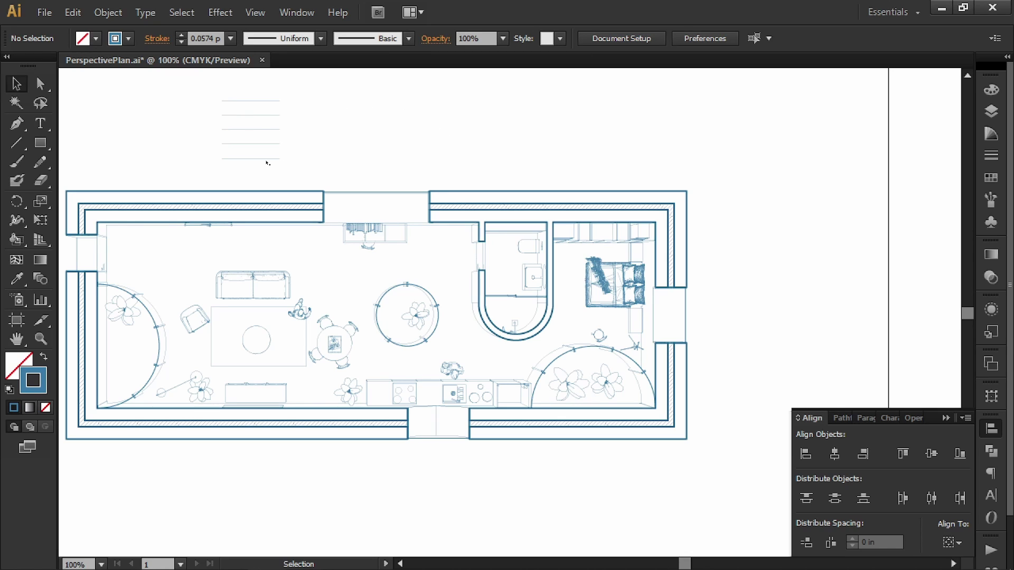
Select the five shortened lines above the plan and group them.
left_click_drag(287, 95, 261, 162)
key("a")
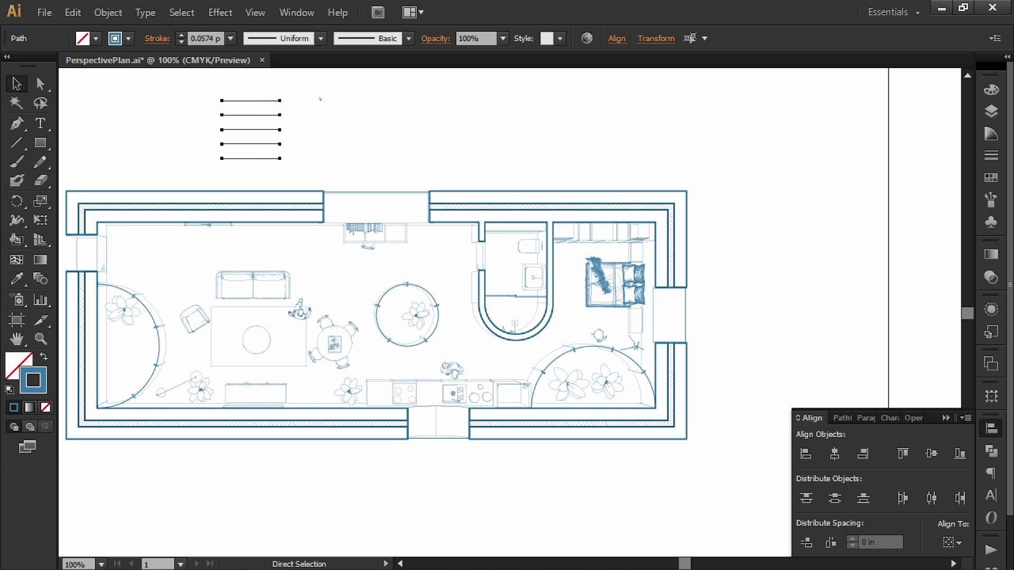
key("ctrl+g")
key("v")
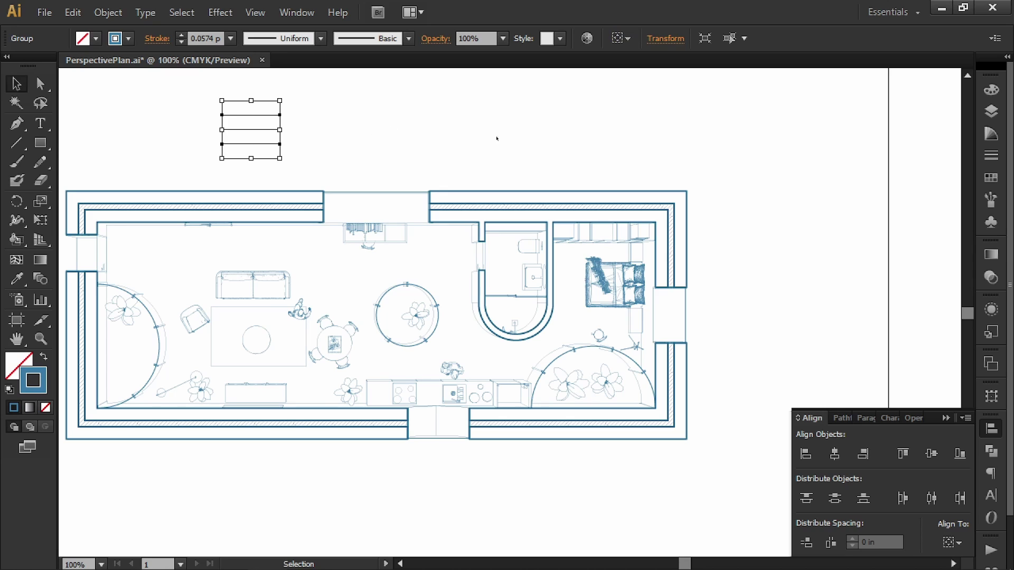
Add the grouped lines above the plan to the swatches as a new pattern.
left_click(496, 139)
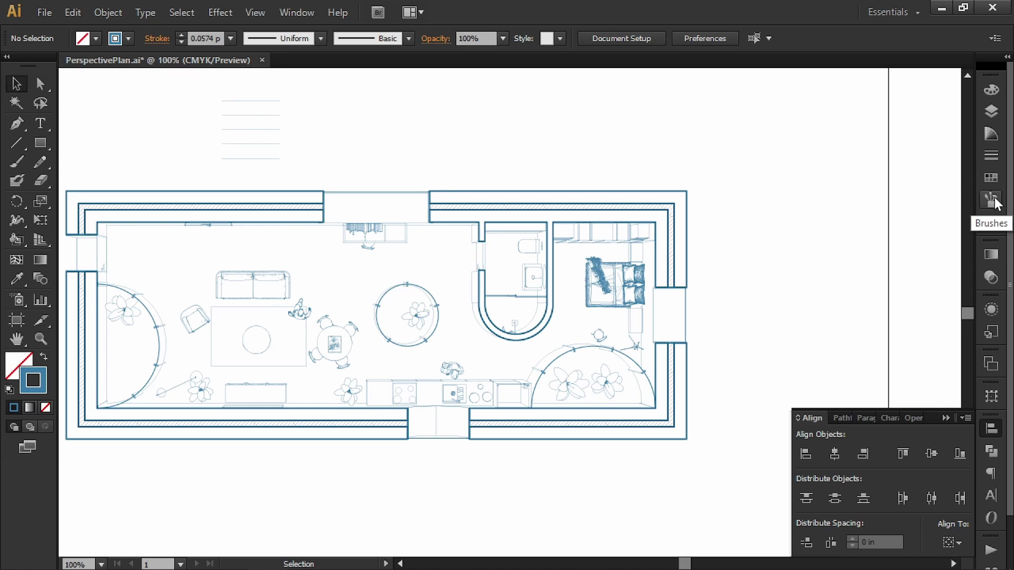
left_click(994, 183)
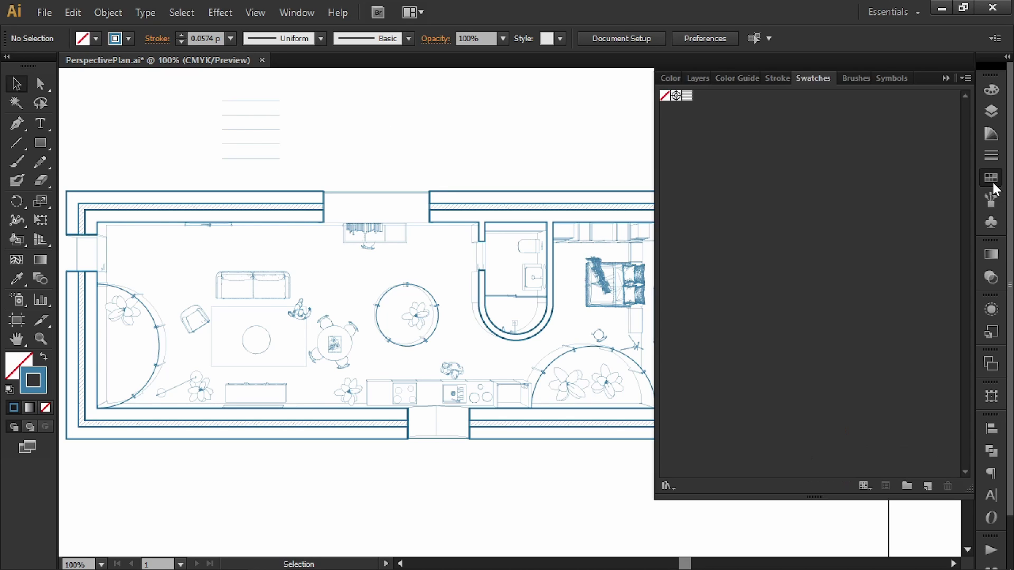
left_click_drag(252, 129, 740, 111)
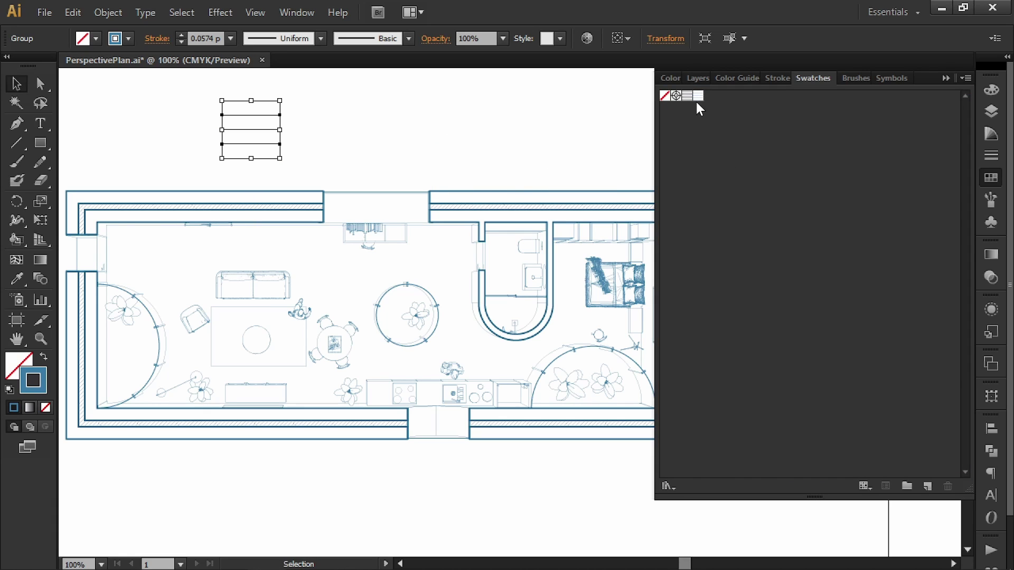
left_click(334, 125)
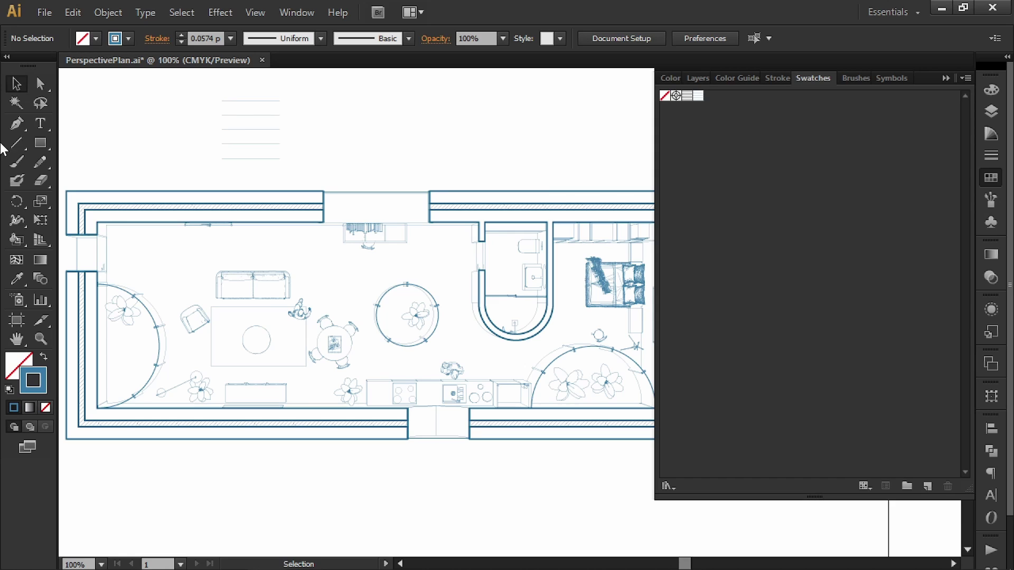
Draw a rectangle above the plan, filled with the new line pattern and without a stroke.
left_click(40, 143)
left_click(699, 95)
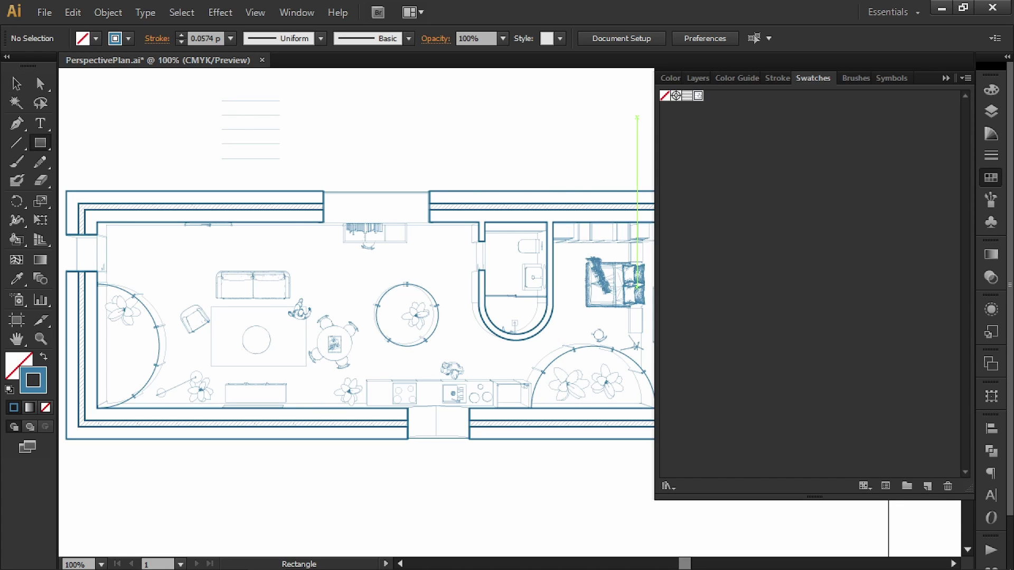
left_click_drag(485, 78, 405, 151)
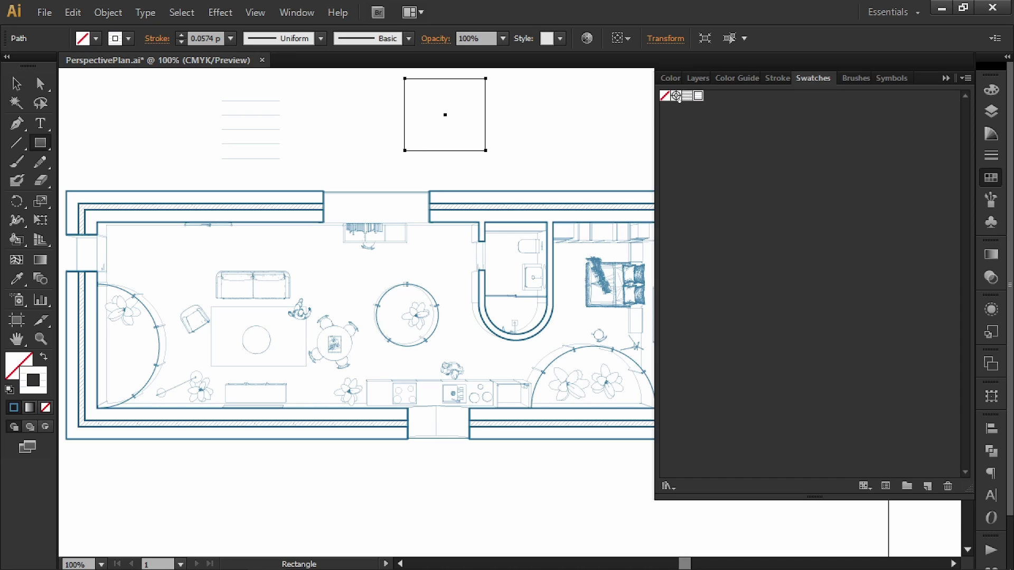
left_click(43, 356)
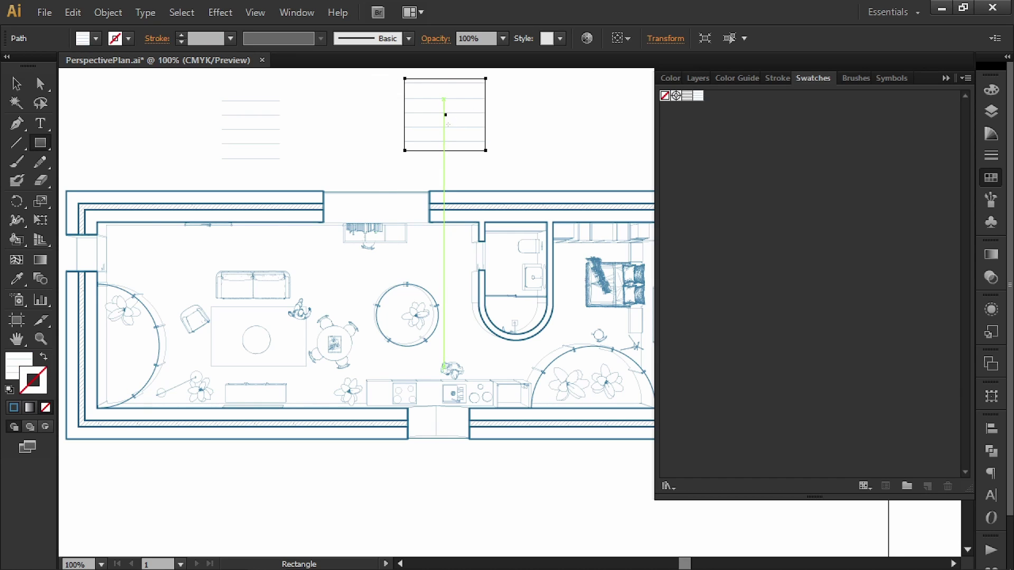
key("v")
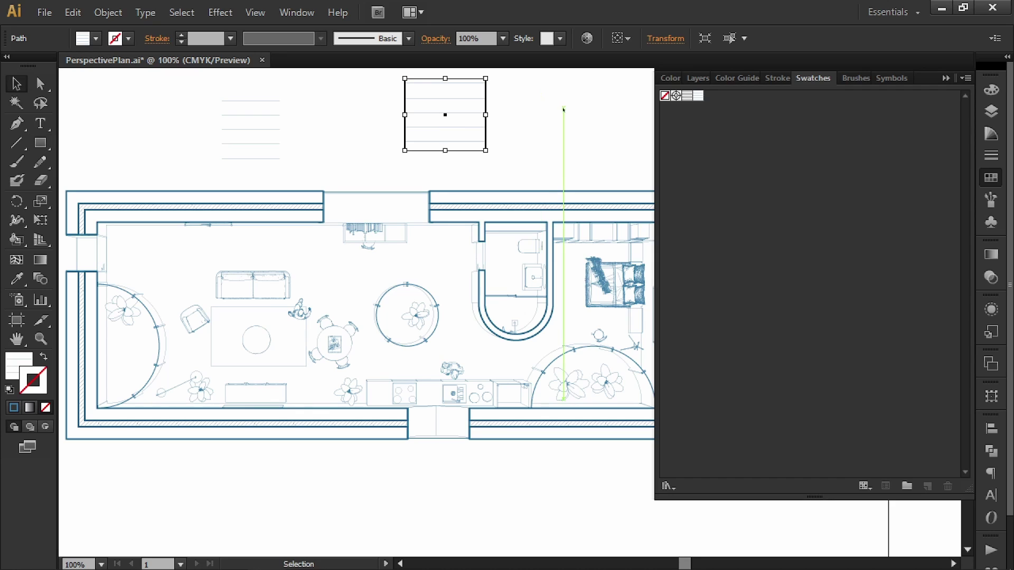
left_click(572, 109)
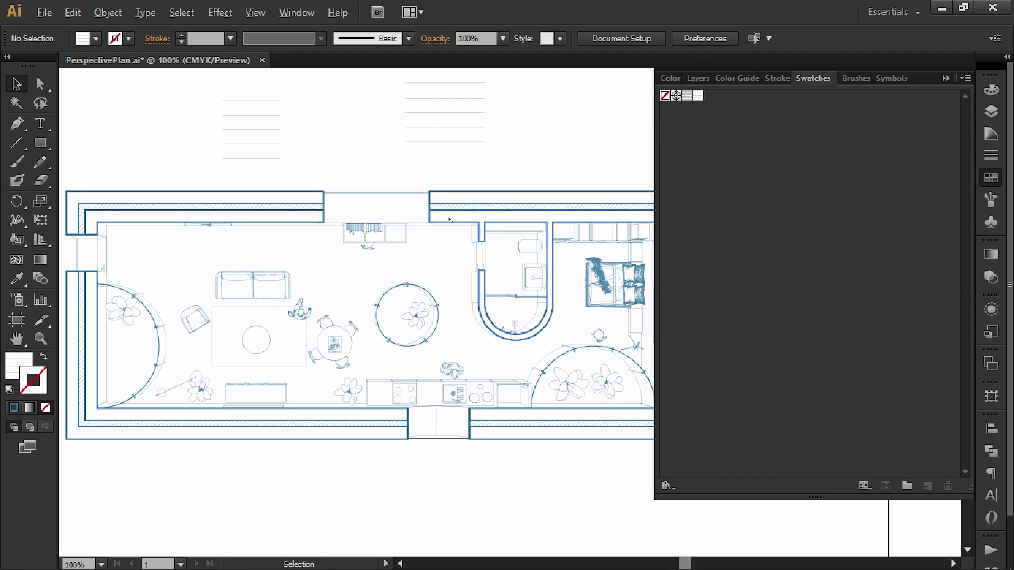
Select the entire floor plan and place a copy of it beside the artboard.
scroll(420, 222, "down", 1)
left_click_drag(567, 207, 114, 419)
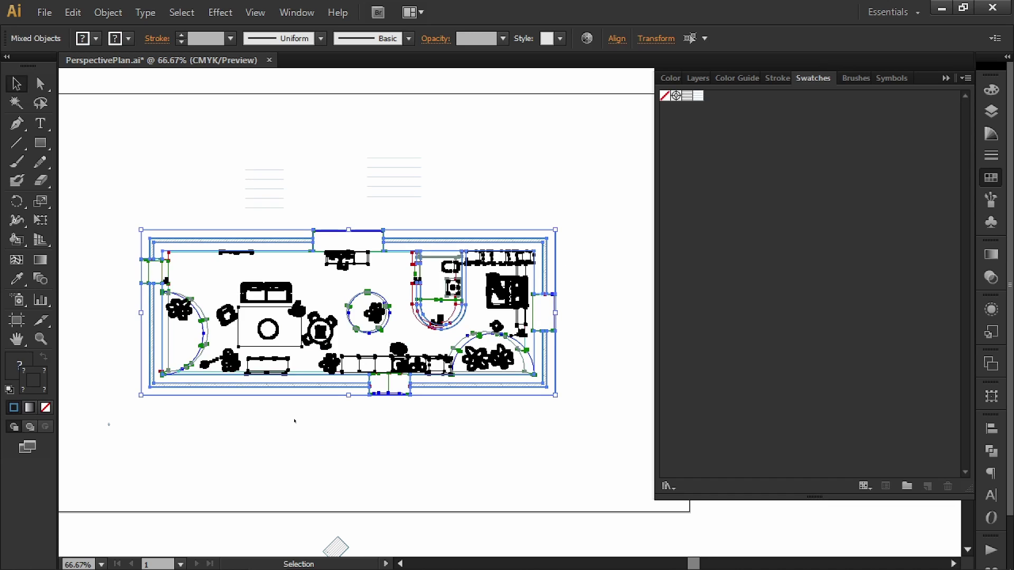
scroll(354, 413, "down", 2)
left_click_drag(344, 480, 250, 472)
key("alt")
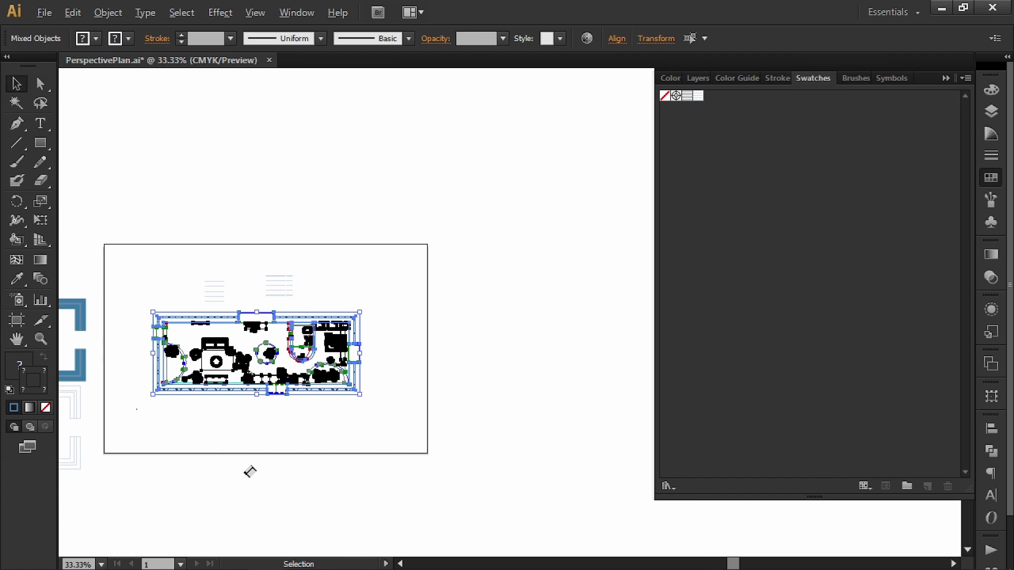
left_click_drag(256, 356, 598, 355)
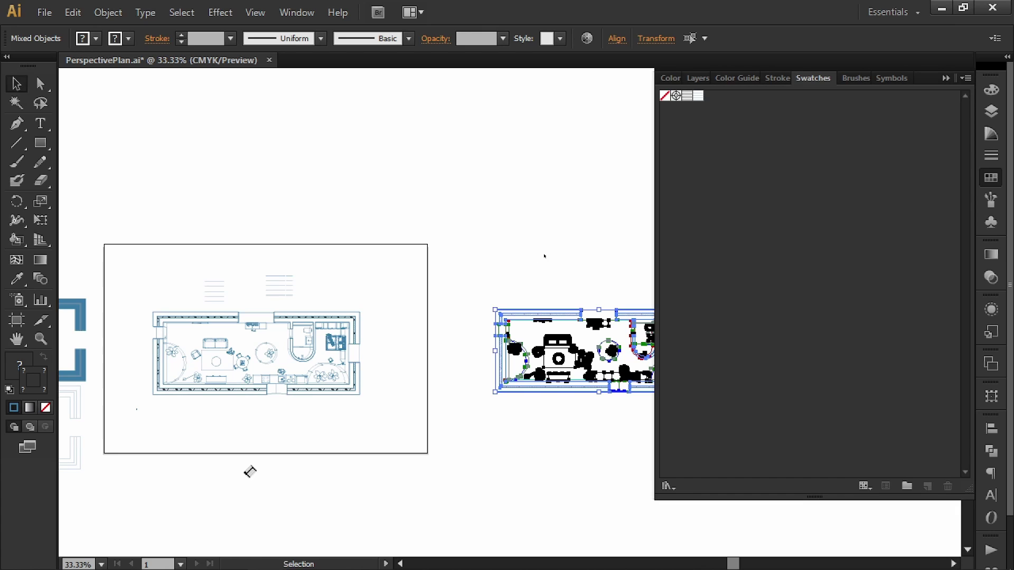
left_click(562, 256)
Convert the copied plan to a Live Paint group and fill its floor area with the line pattern.
left_click_drag(592, 260, 486, 238)
scroll(486, 238, "up", 1)
left_click_drag(586, 241, 168, 442)
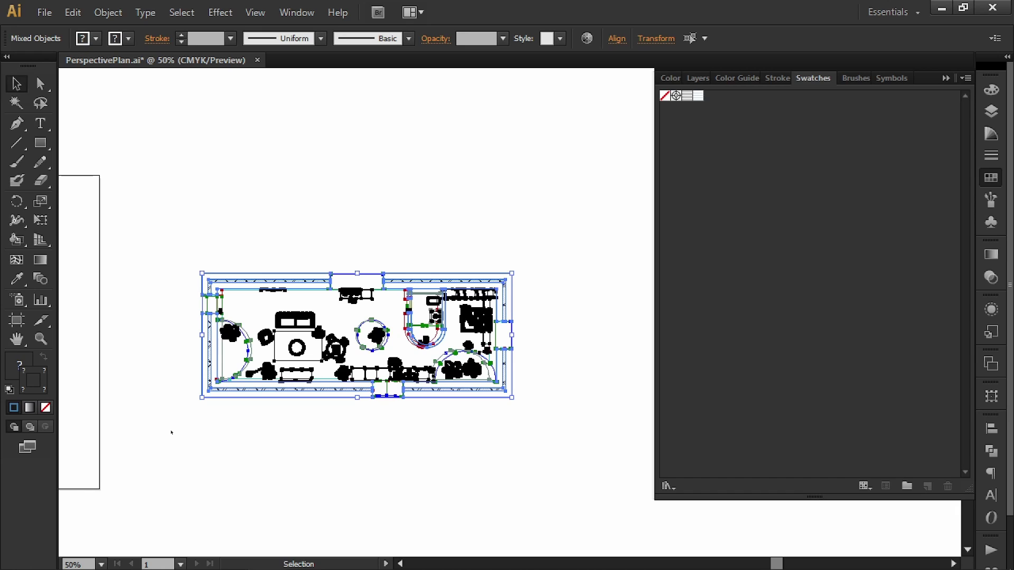
key("k")
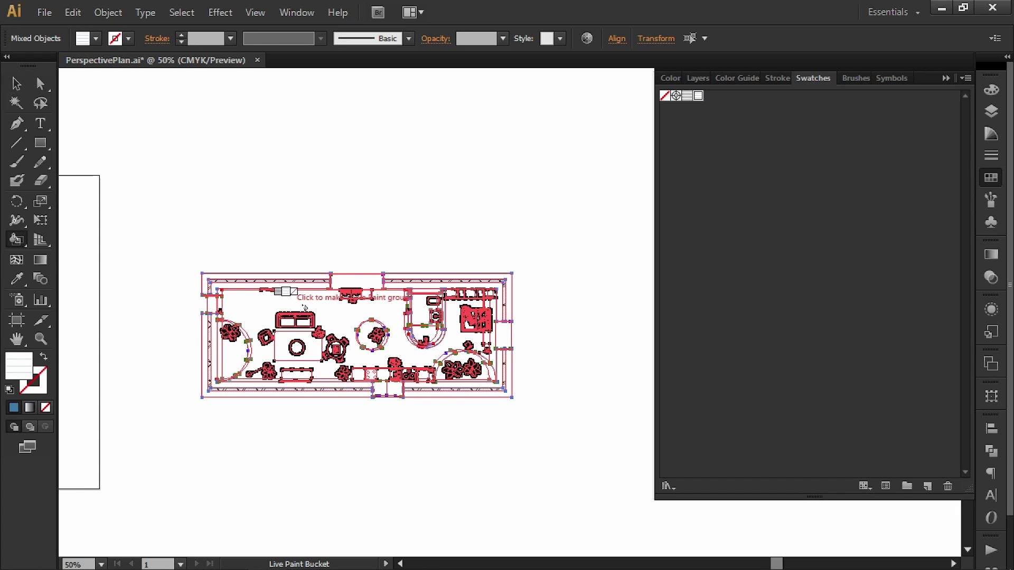
left_click(305, 307)
left_click(584, 320)
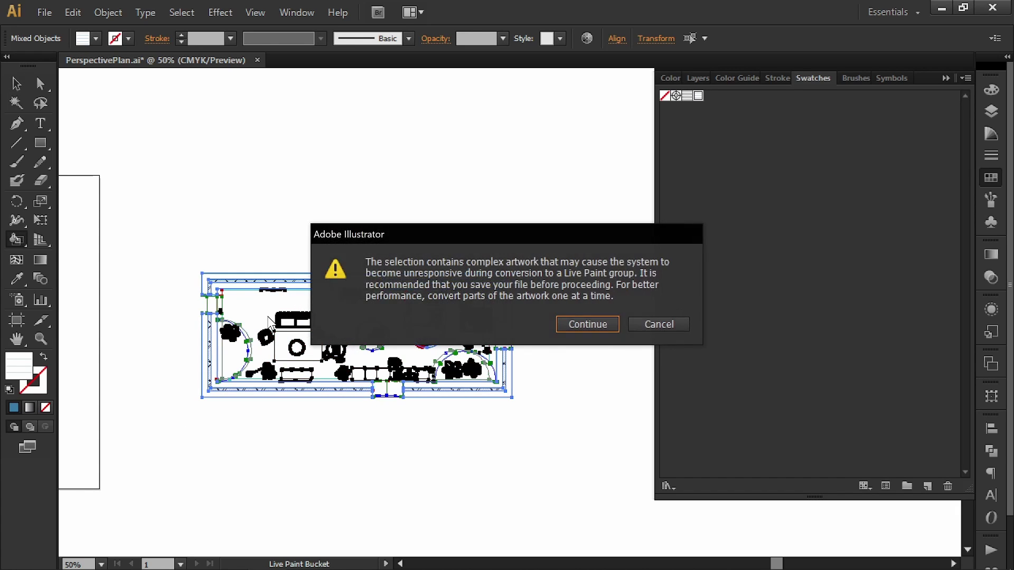
left_click(566, 328)
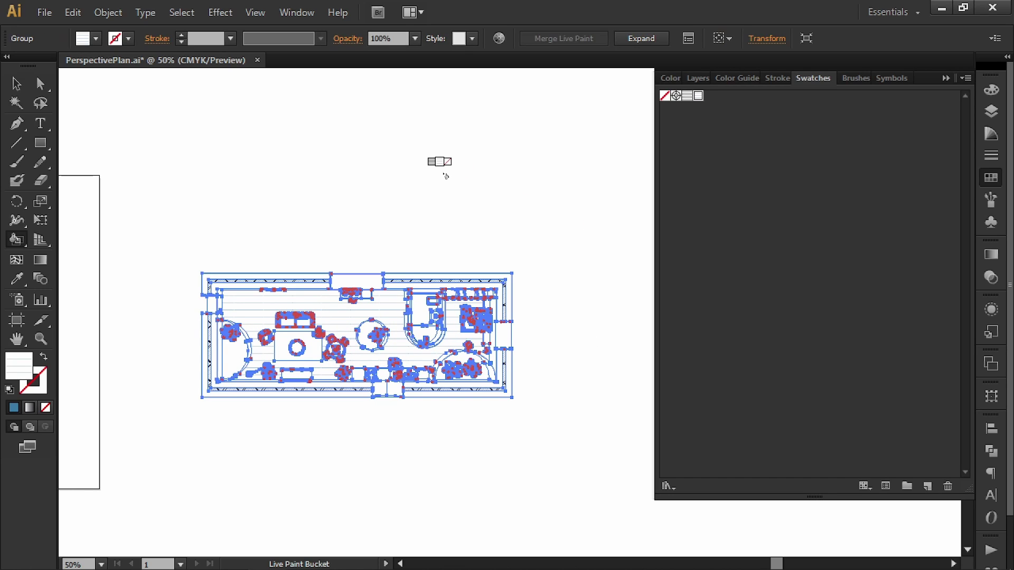
key("ctrl+shift+a")
Move the patterned rectangle beside the copied plan, scale it down with its pattern, and refill the floor with the sampled, denser pattern.
key("v")
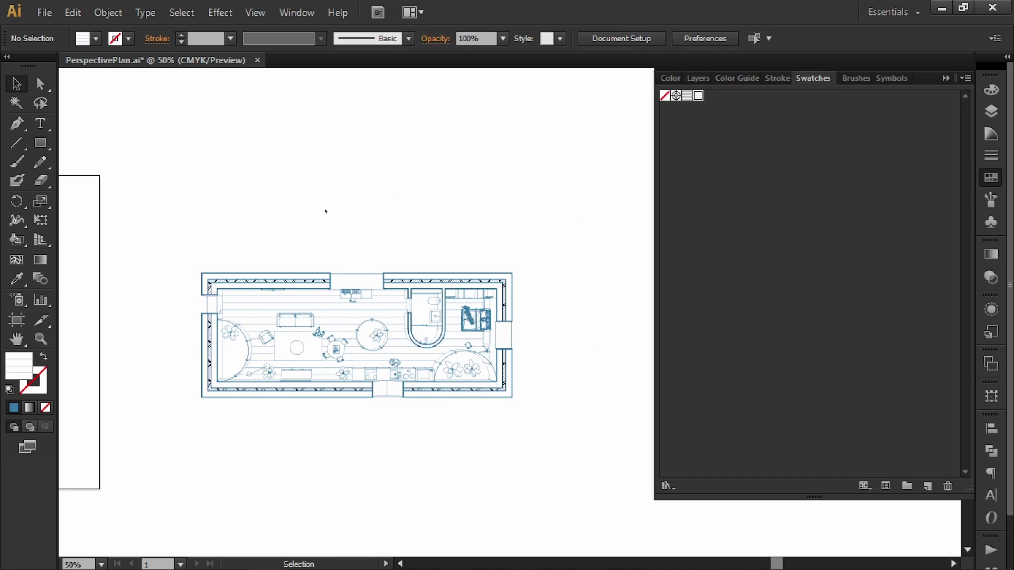
left_click_drag(326, 211, 535, 206)
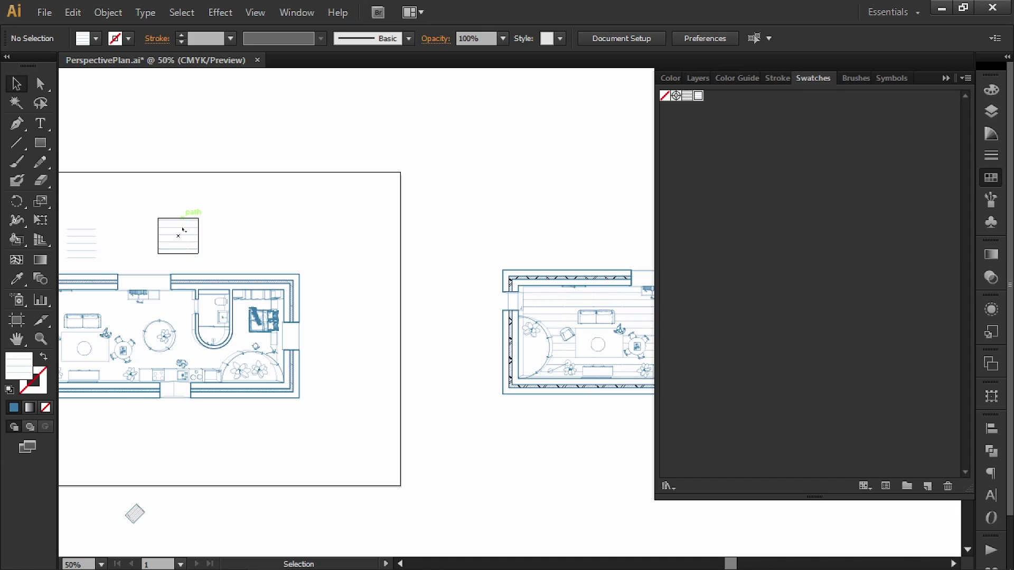
left_click_drag(181, 228, 152, 198)
scroll(327, 217, "up", 1)
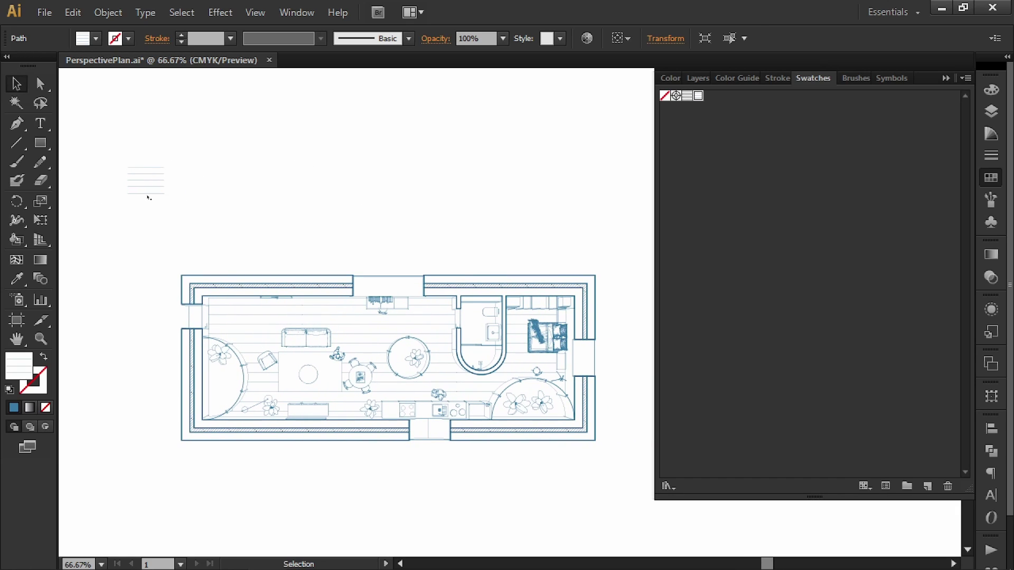
left_click(269, 239)
key("i")
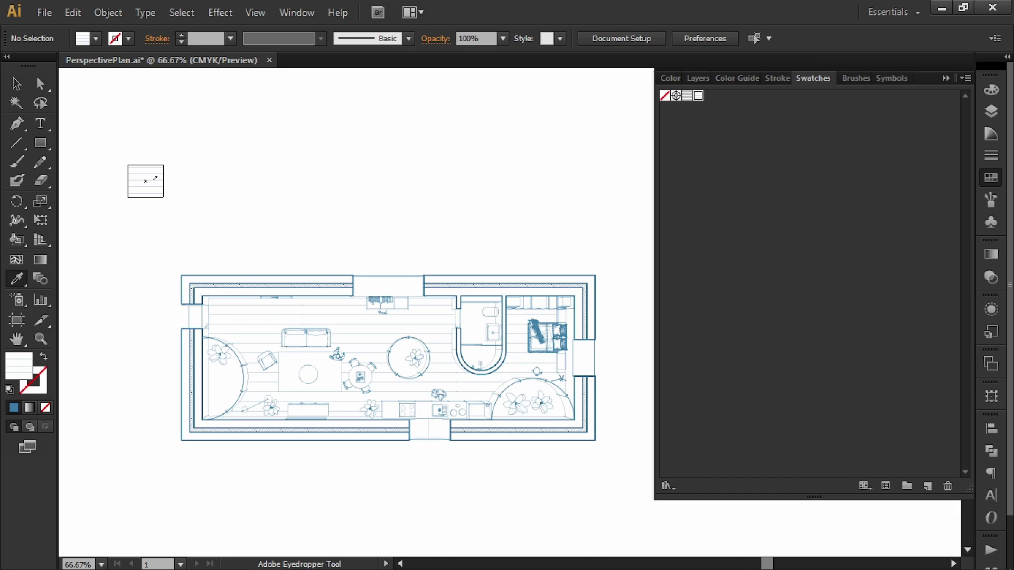
key("k")
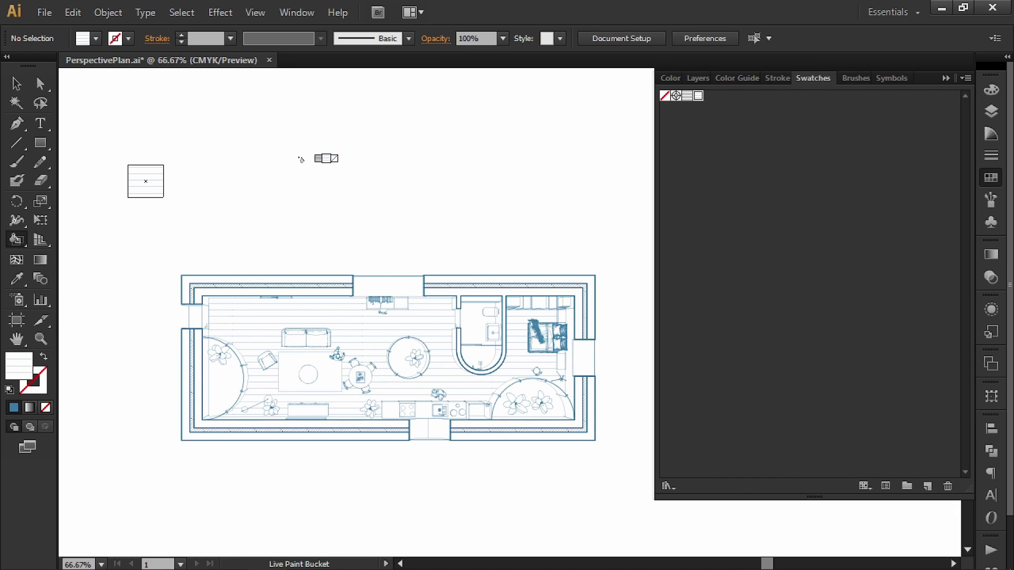
Shrink the patterned rectangle and its pattern further, then sample it and repaint the copied plan's floor with the finer lines.
key("v")
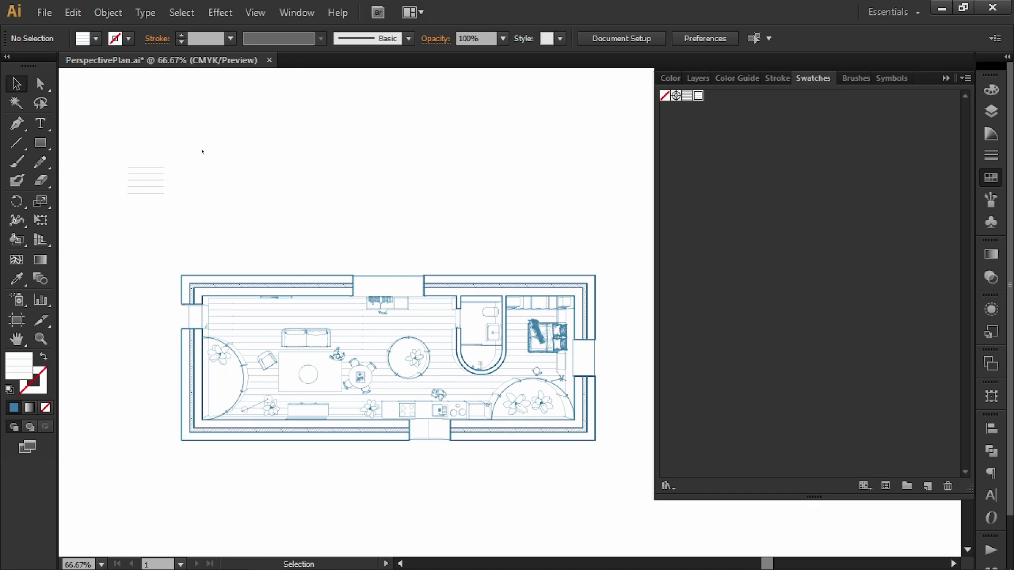
mouse_move(152, 208)
left_mouse_down()
mouse_move(144, 188)
mouse_move(164, 198)
mouse_move(152, 192)
left_mouse_up()
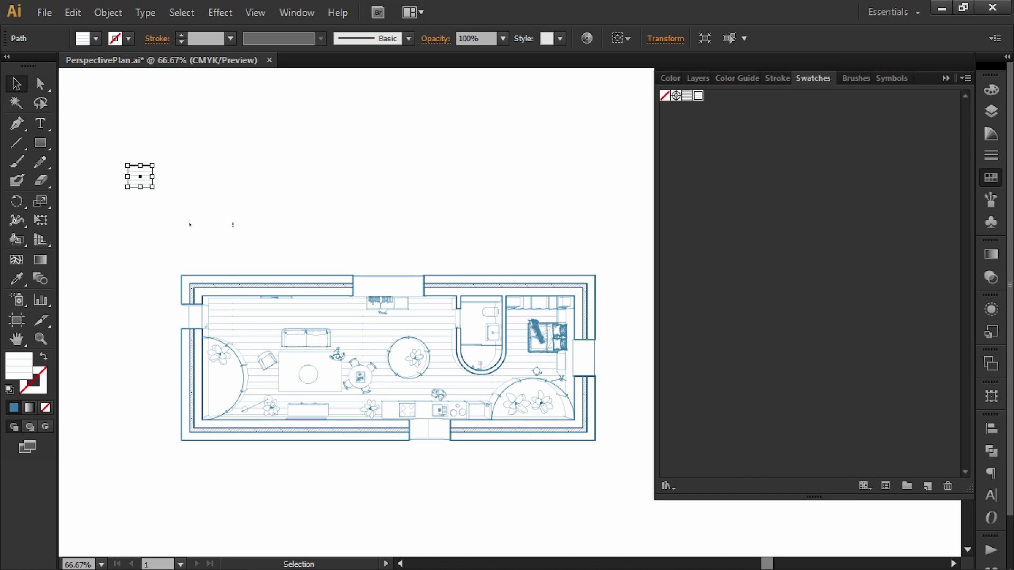
left_click(170, 207)
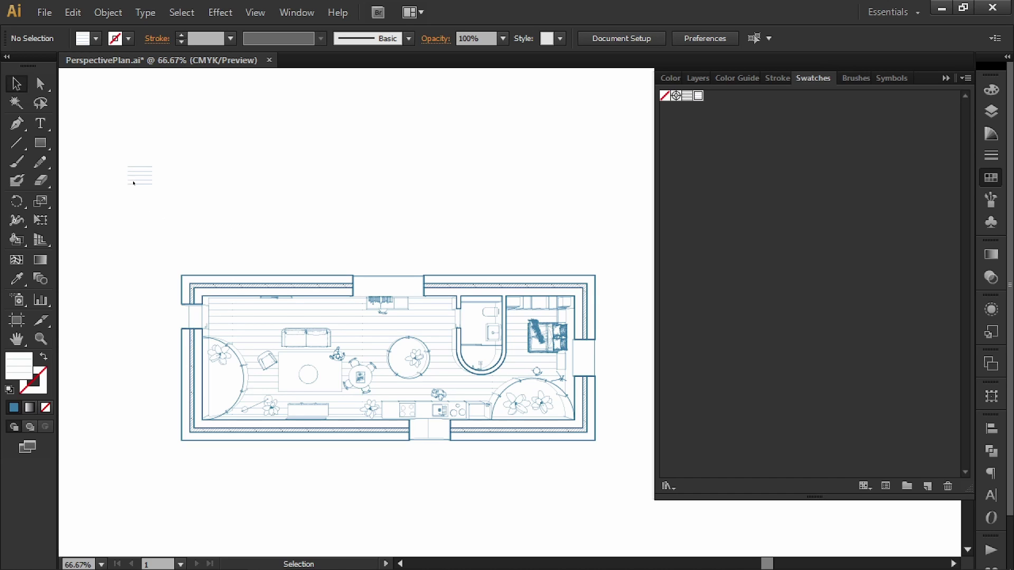
key("i")
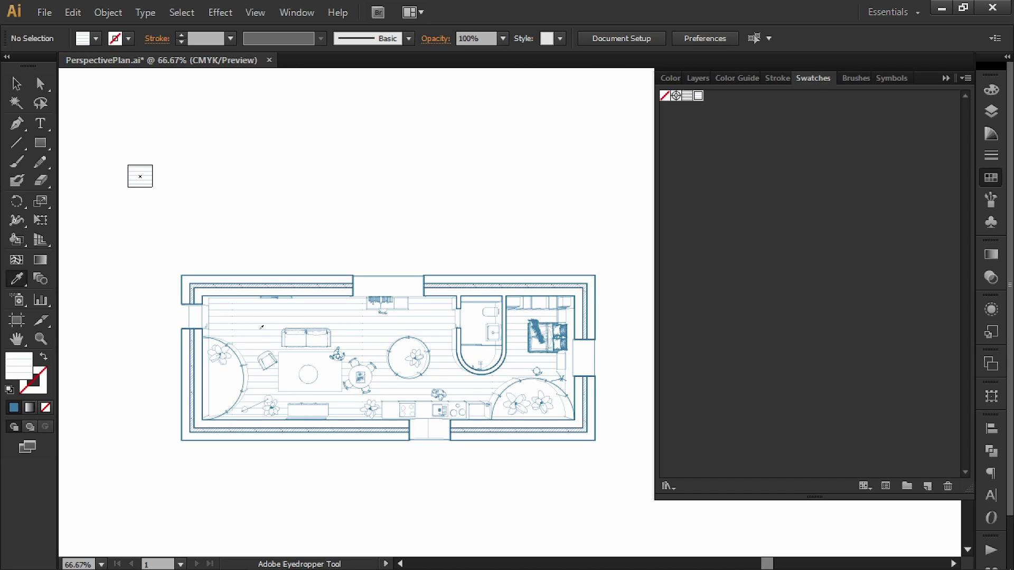
key("k")
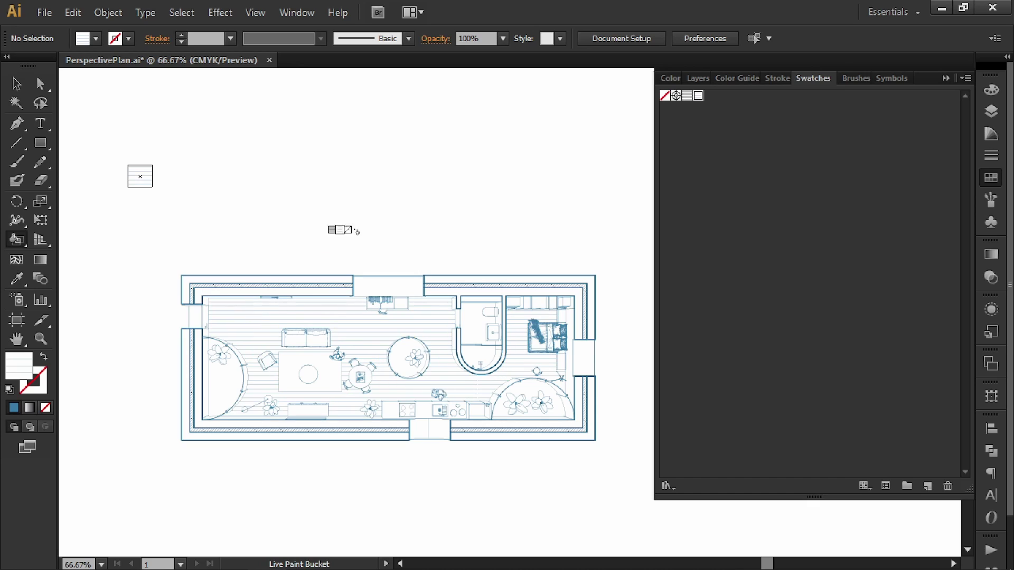
Draw a small closed freehand shape above the copied plan with the Pencil tool and fill it with the blue color.
key("v")
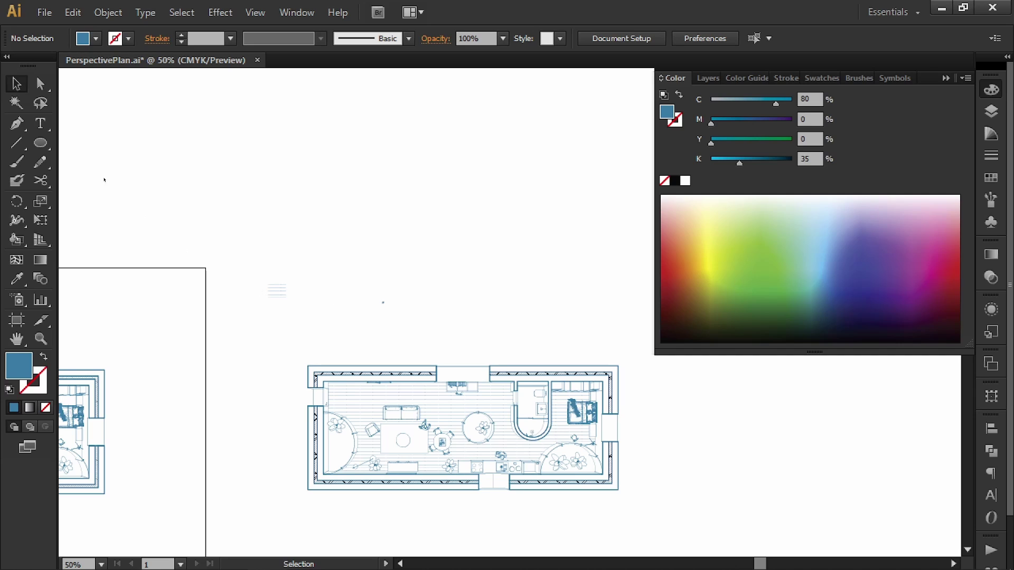
left_click(41, 162)
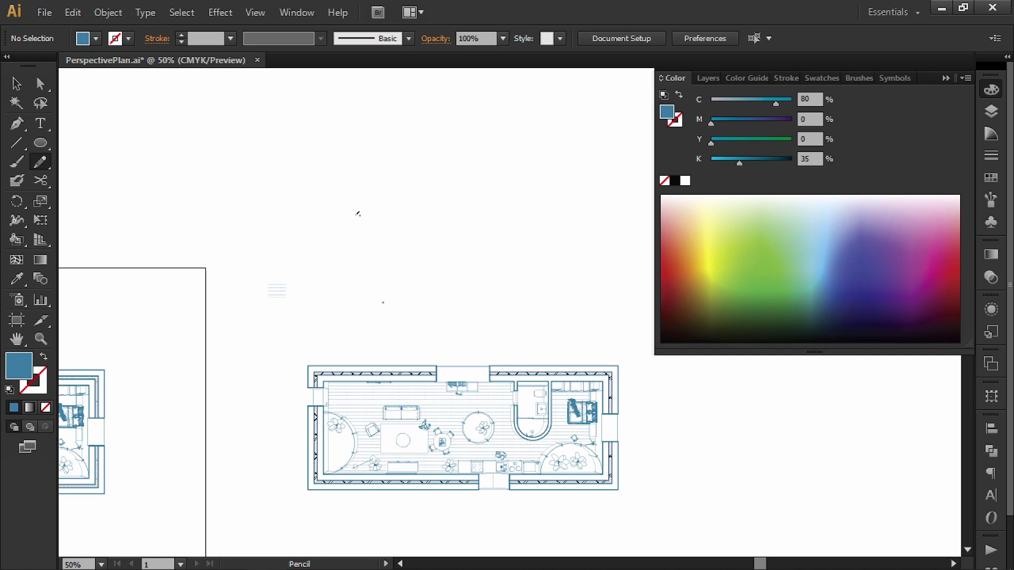
scroll(387, 319, "up", 7)
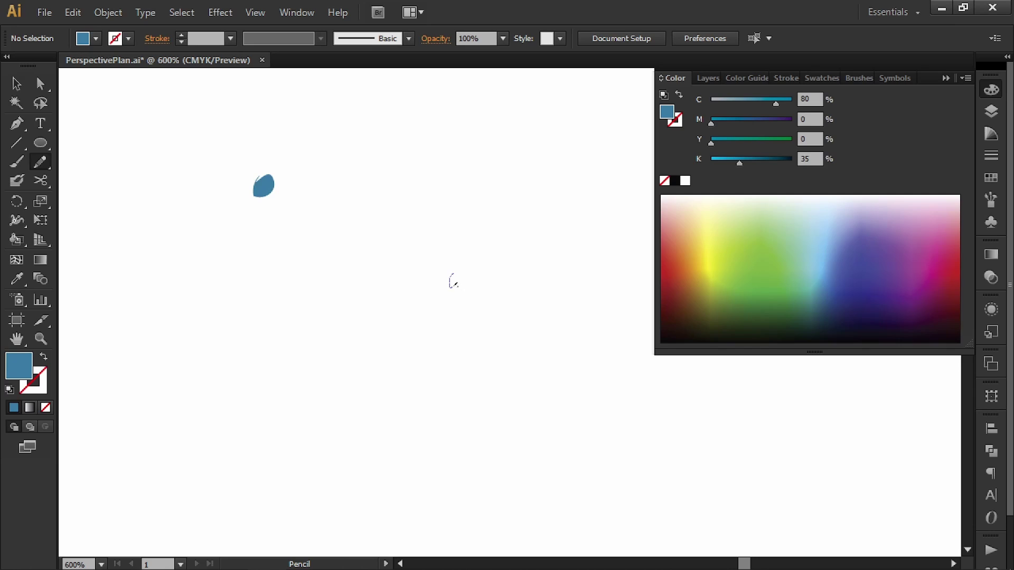
left_click_drag(460, 267, 457, 272)
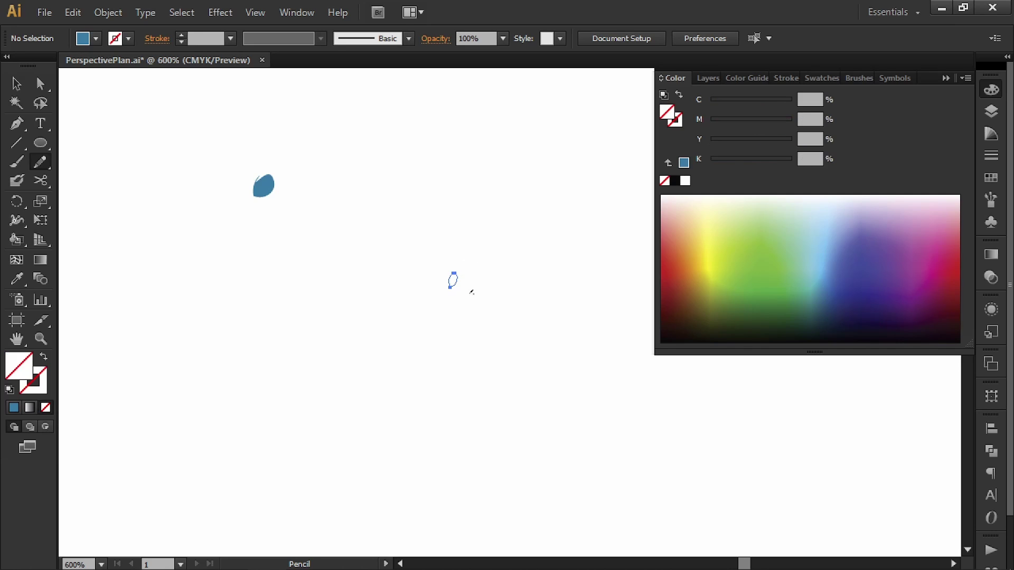
left_click(13, 409)
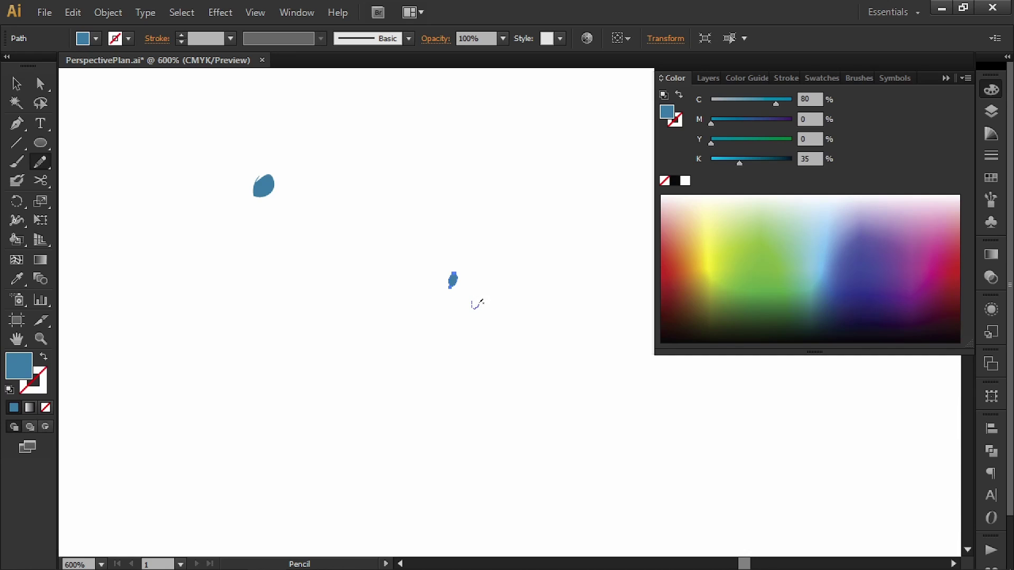
Draw more small irregular closed shapes scattered around the filled one with the Pencil tool.
mouse_move(474, 297)
left_mouse_down()
mouse_move(477, 308)
mouse_move(459, 305)
left_mouse_up()
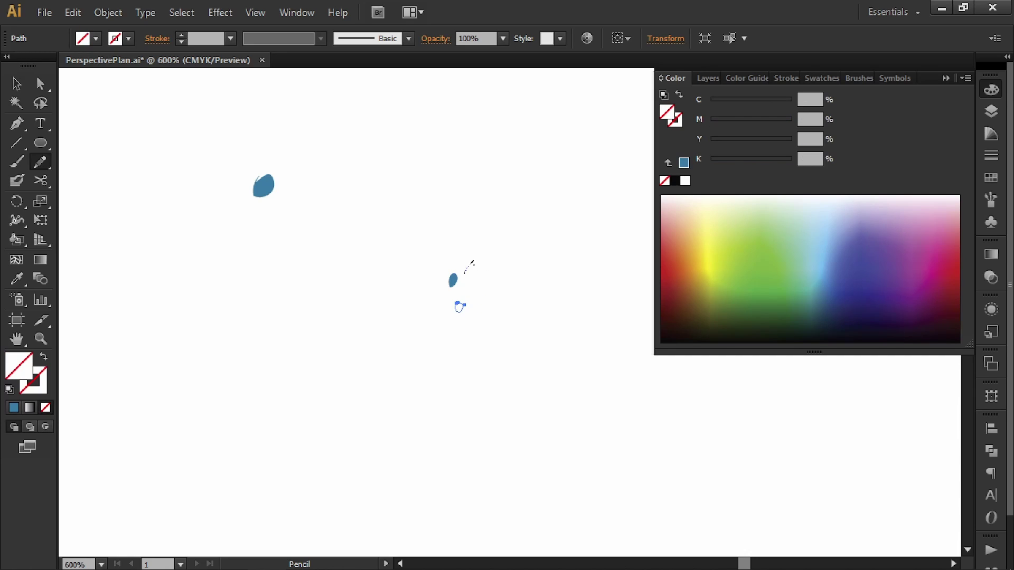
key("ctrl+z")
left_click_drag(449, 239, 479, 221)
left_click_drag(430, 258, 431, 254)
mouse_move(393, 298)
left_mouse_down()
mouse_move(416, 299)
mouse_move(394, 299)
mouse_move(394, 364)
left_mouse_up()
Select all the scattered freehand shapes and give them a blue stroke.
key("v")
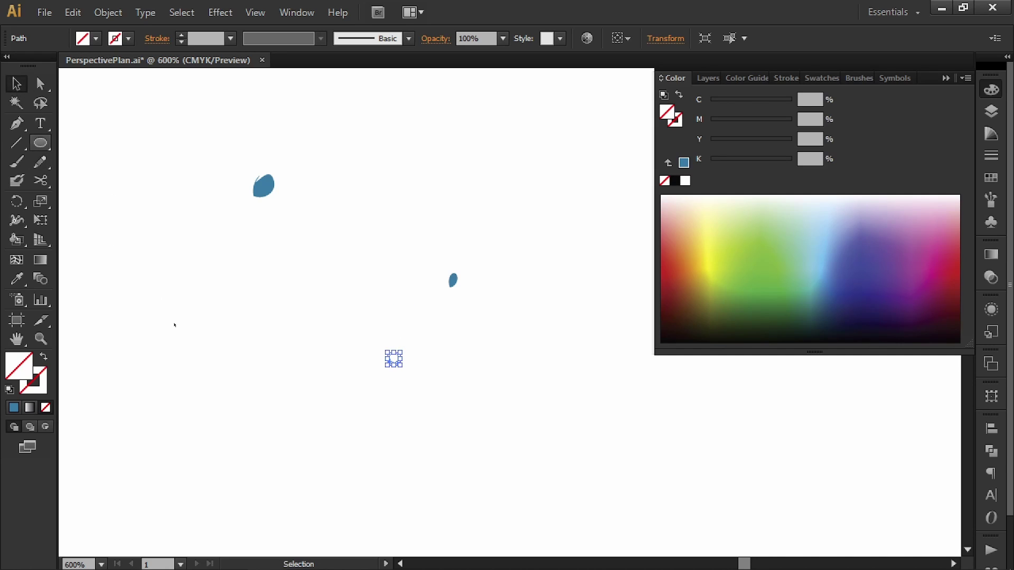
left_click(487, 280)
mouse_move(629, 167)
left_mouse_down()
mouse_move(471, 390)
mouse_move(358, 434)
mouse_move(332, 431)
left_mouse_up()
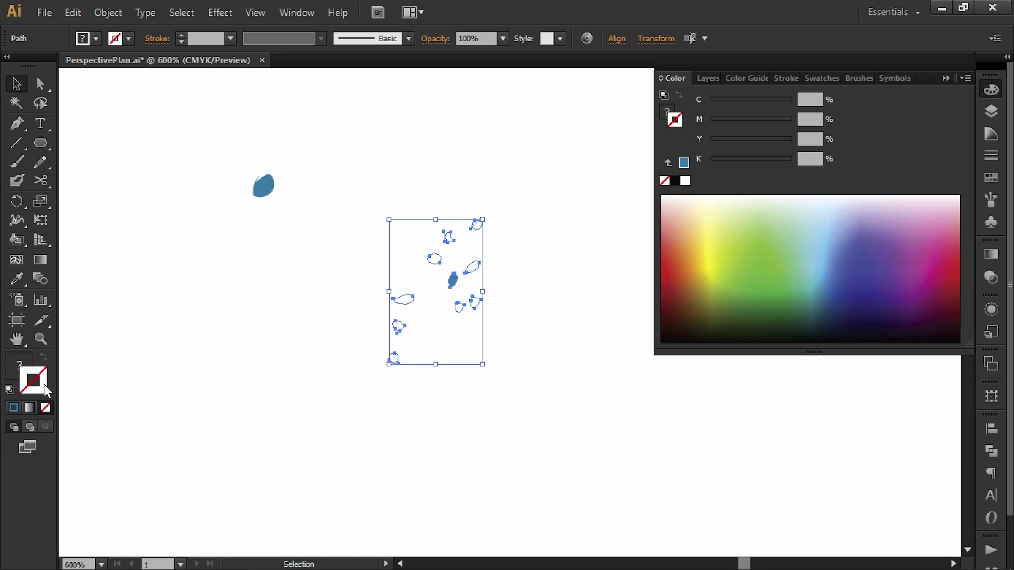
left_click(17, 406)
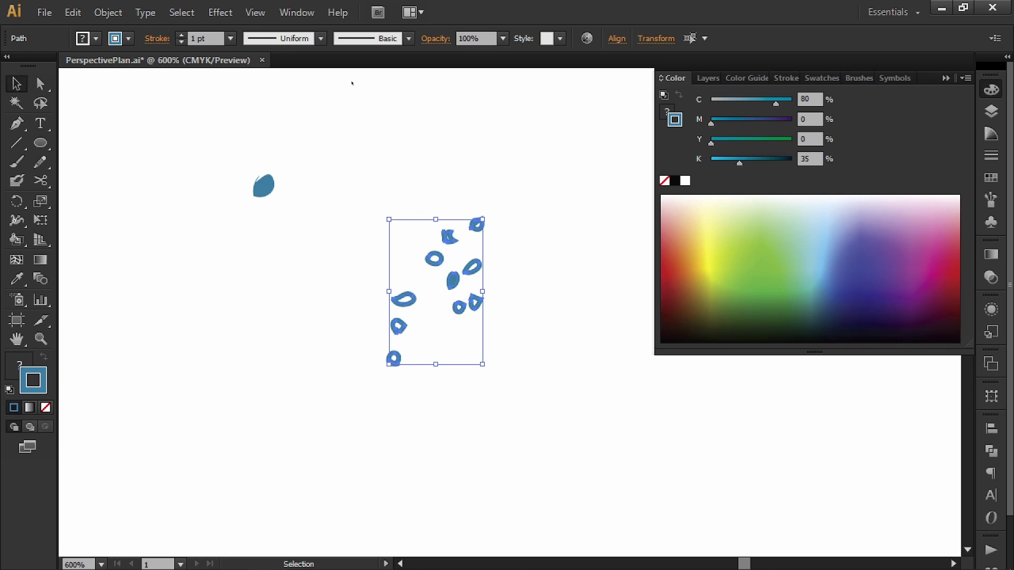
Set the stroke weight of the scattered freehand shapes to 0.1 pt and deselect them.
left_click(201, 39)
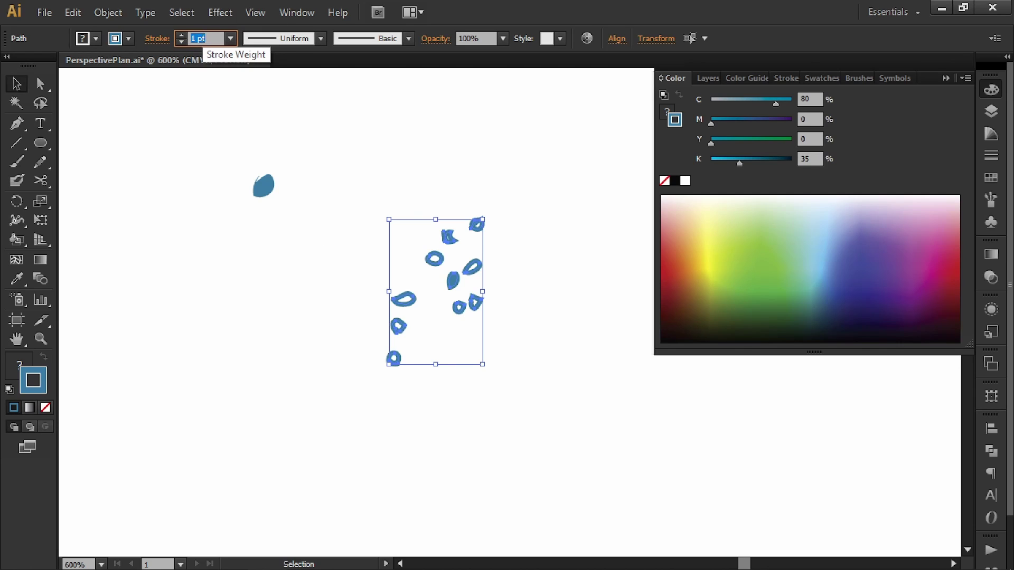
type("0.1")
key("Return")
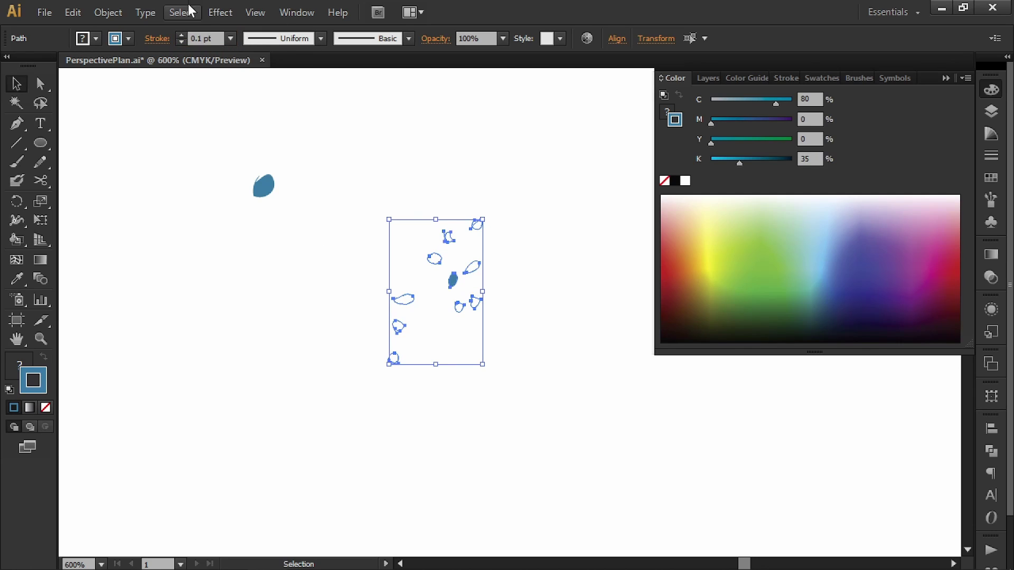
left_click(344, 348)
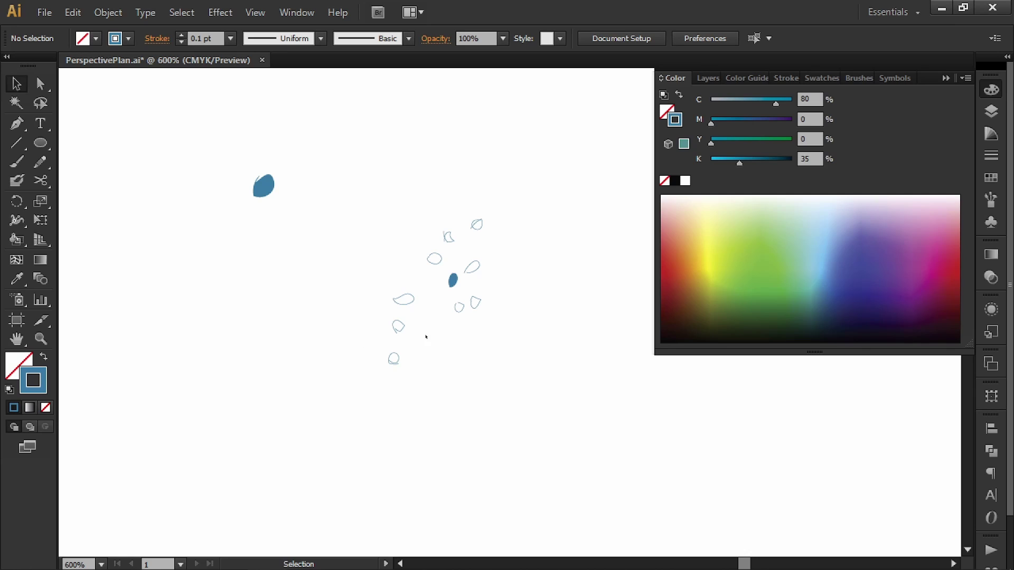
Duplicate a few of the outlined freehand shapes into the empty gaps of the scattered cluster.
left_click_drag(391, 357, 420, 284)
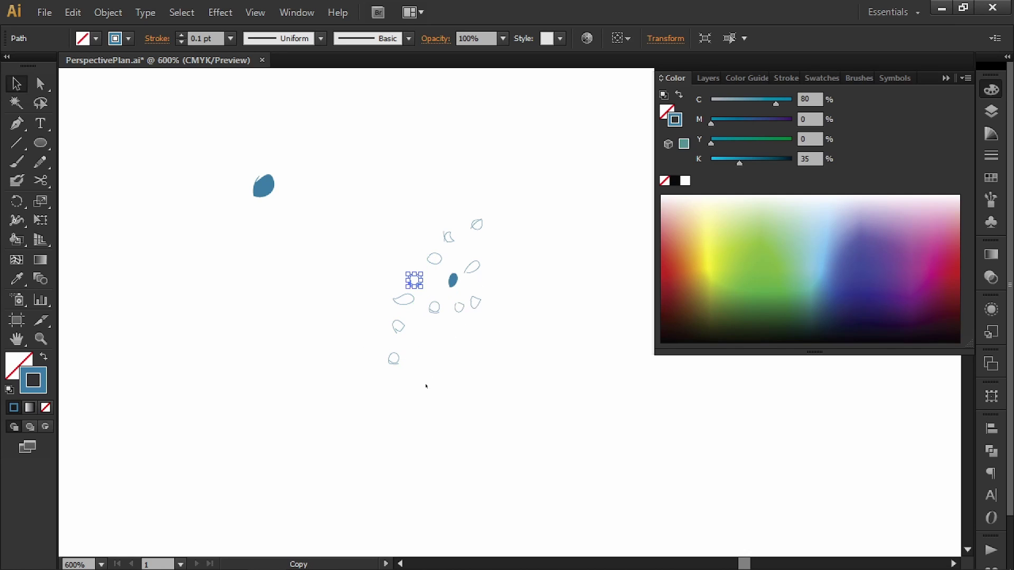
left_click_drag(427, 384, 396, 323)
left_click_drag(399, 328, 462, 320)
key("e")
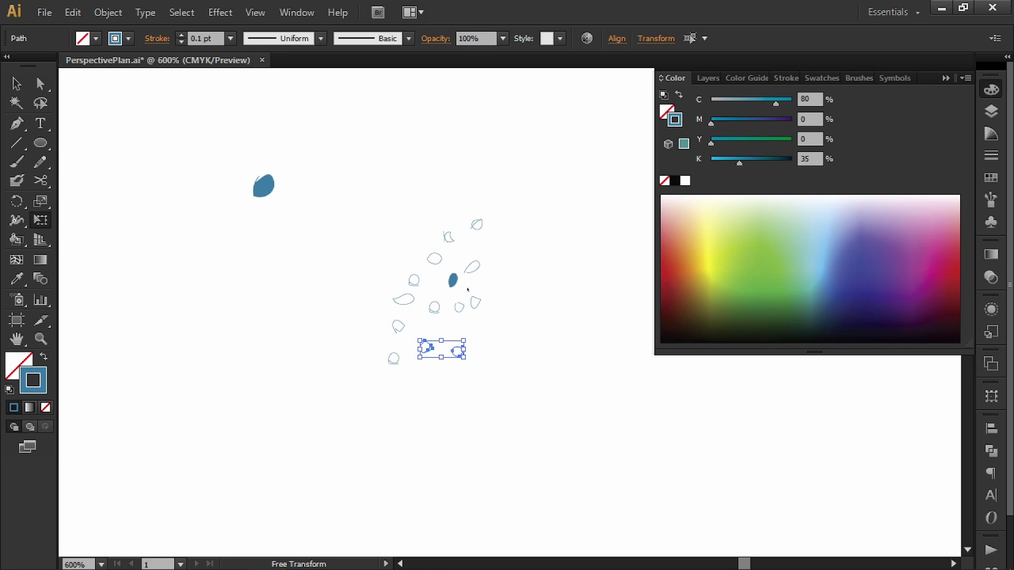
key("ctrl+shift+a")
key("v")
Remove the fill from the solid blue shape in the cluster by sampling a neighbouring outlined shape with the Eyedropper.
left_click(452, 280)
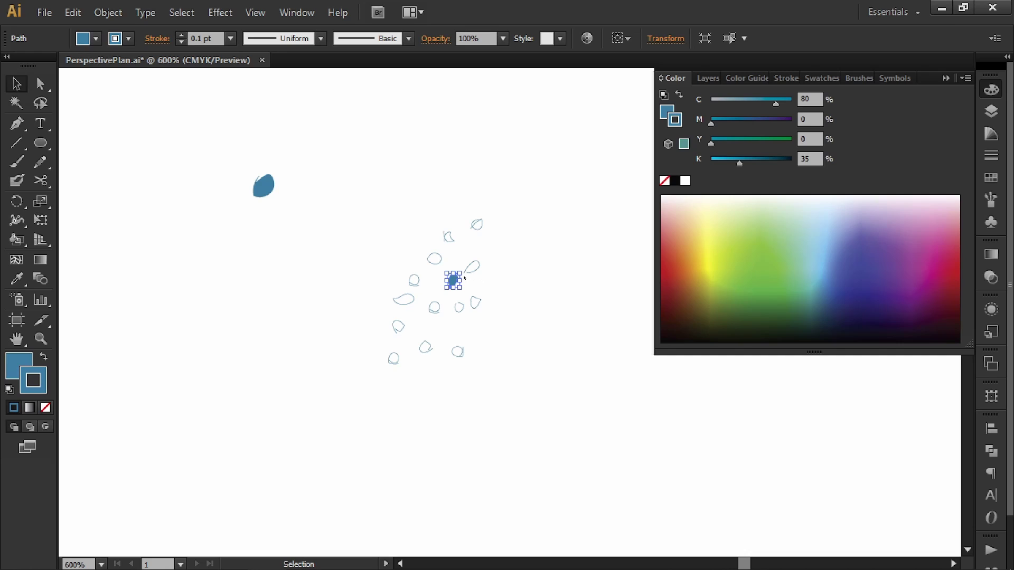
left_click(464, 278)
key("ctrl+z")
key("i")
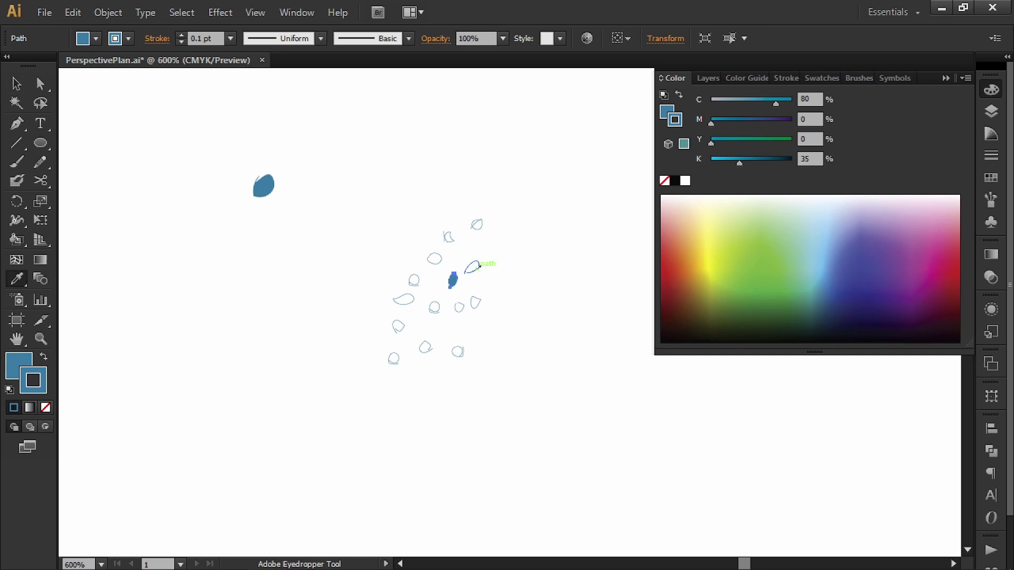
left_click(471, 268)
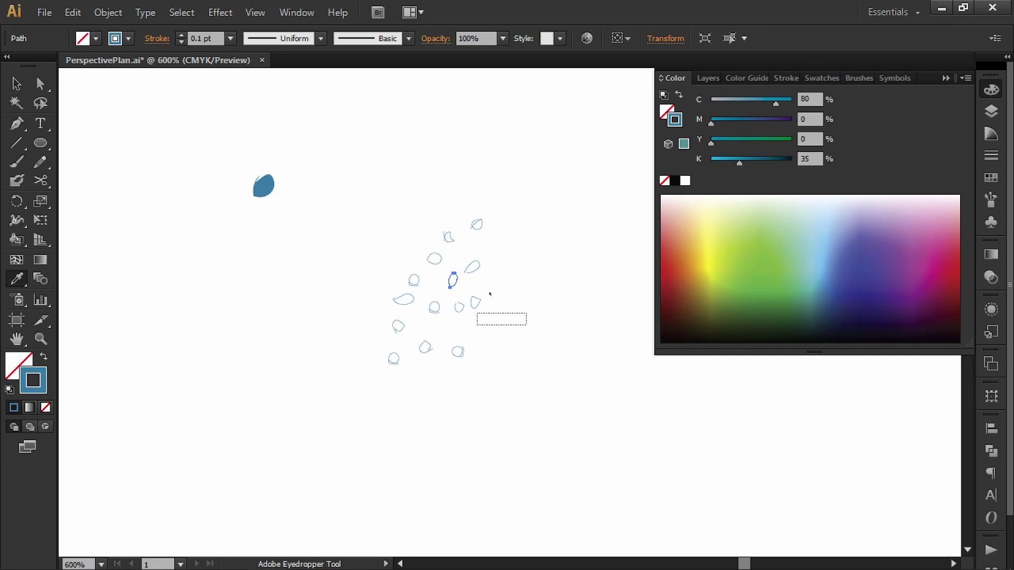
key("v")
left_click(516, 308)
Duplicate two more outlined shapes to widen the cluster on its left side.
left_click_drag(460, 307, 398, 244)
left_click_drag(471, 268, 374, 311)
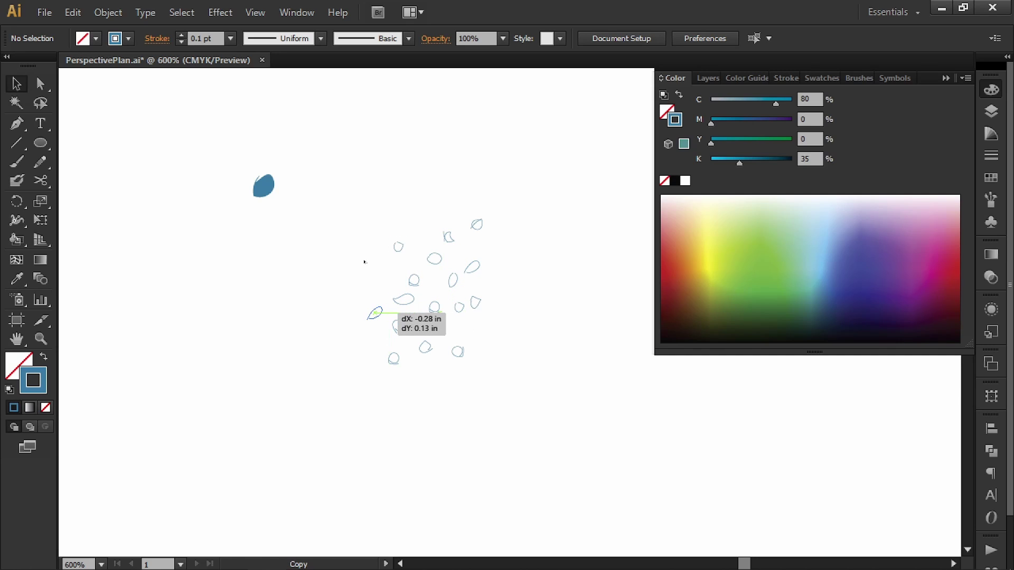
left_click_drag(363, 257, 539, 191)
Group all the outlined shapes of the cluster and add the group to the swatches as a new pattern.
left_click_drag(541, 191, 367, 385)
key("a")
key("ctrl+g")
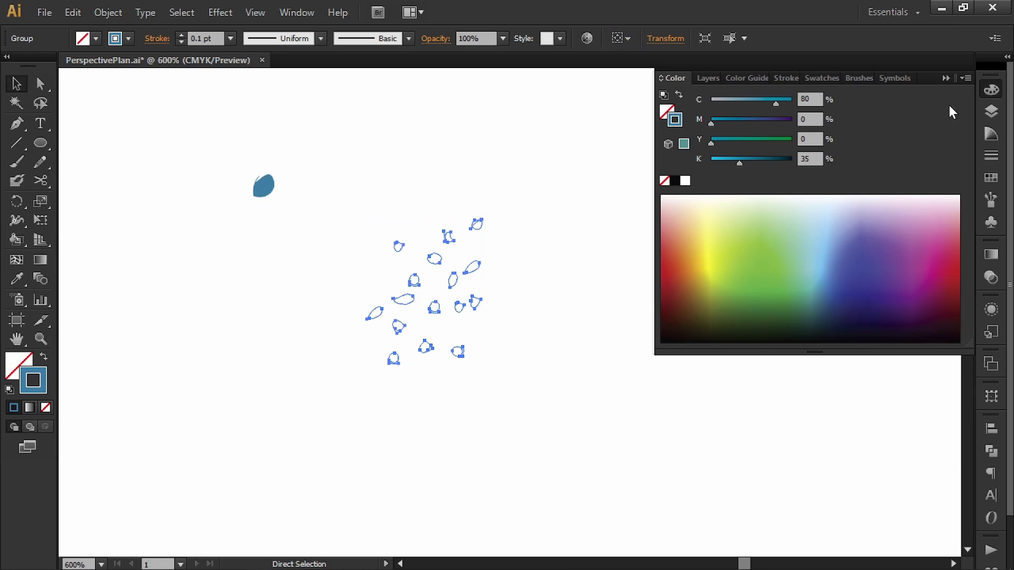
left_click(991, 178)
key("v")
left_click_drag(389, 311, 744, 183)
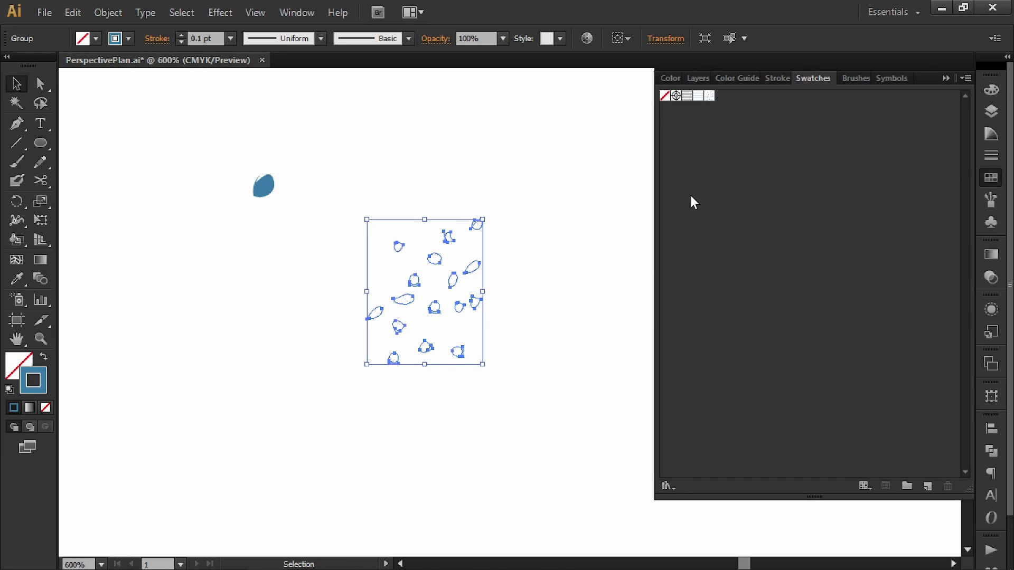
left_click(563, 179)
Draw a small square above the copied plan, filled with the new pebble-like pattern swatch and without a stroke.
key("ctrl+minus")
key("ctrl+minus")
key("ctrl+minus")
key("ctrl+minus")
key("ctrl+minus")
key("ctrl+minus")
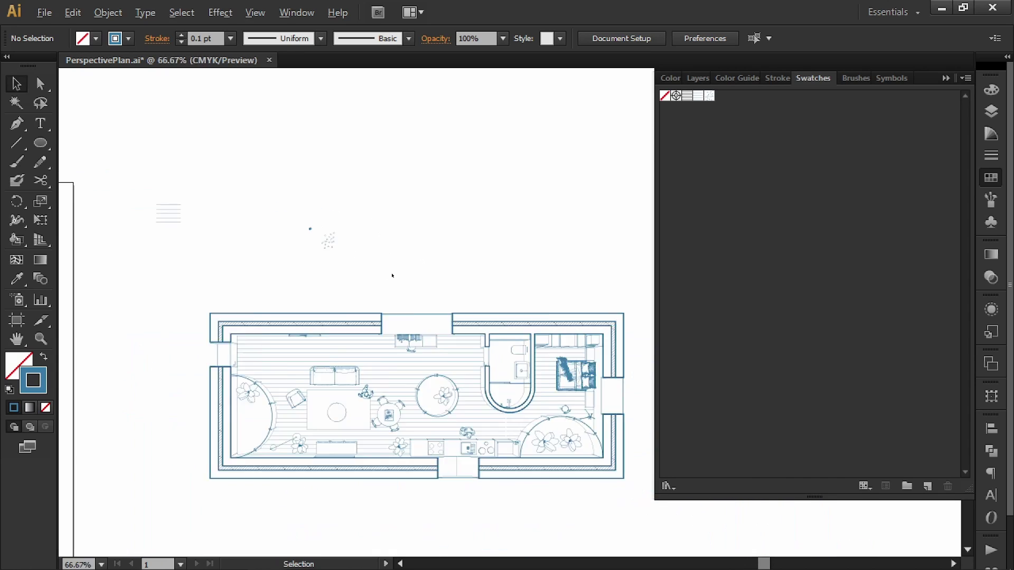
key("ctrl+minus")
key("ctrl+minus")
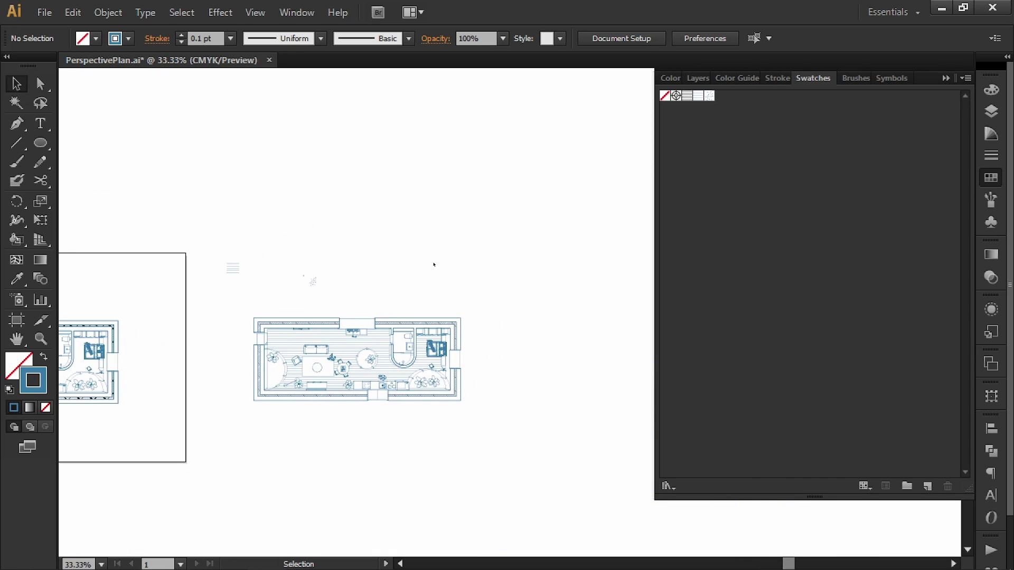
key("ctrl+plus")
key("ctrl+plus")
key("ctrl+plus")
key("ctrl+plus")
key("ctrl+plus")
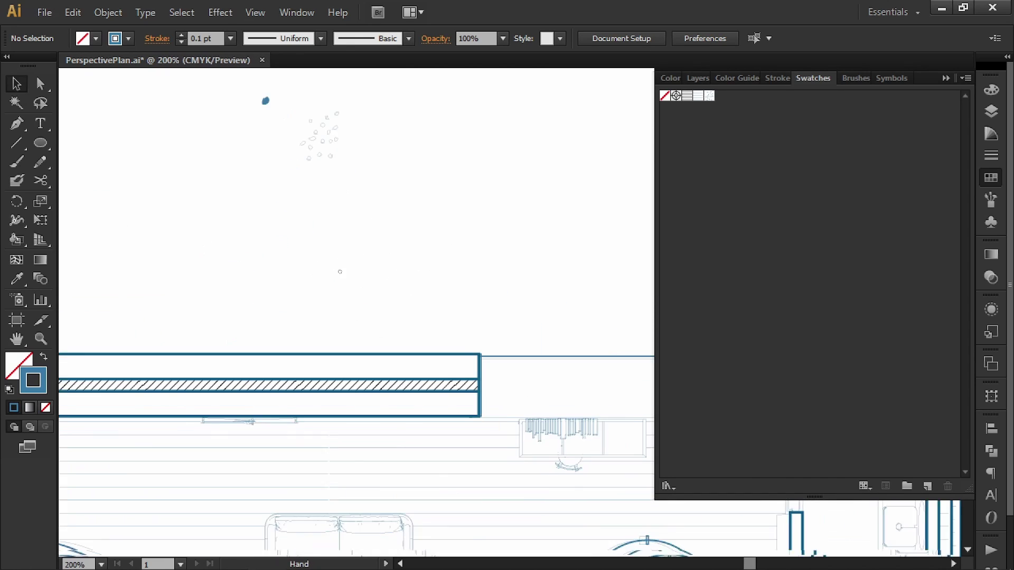
left_click(422, 217, "ctrl+alt")
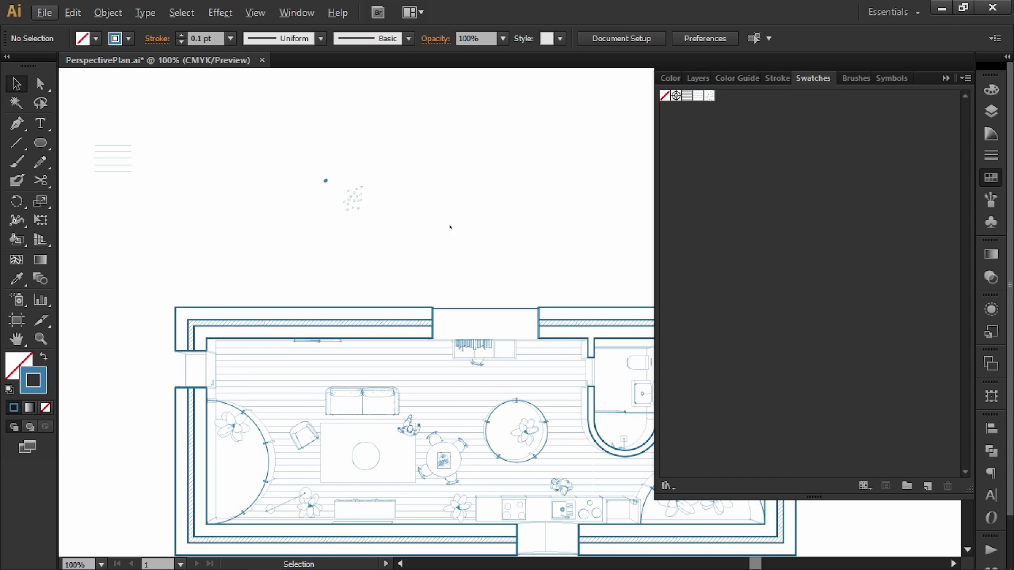
left_click_drag(450, 227, 416, 233)
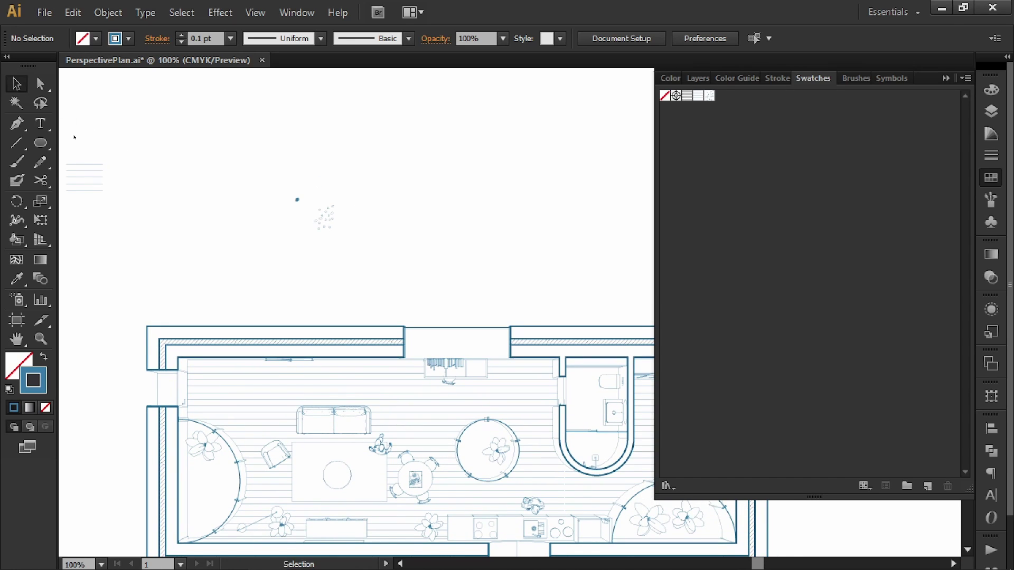
left_click_drag(40, 142, 87, 143)
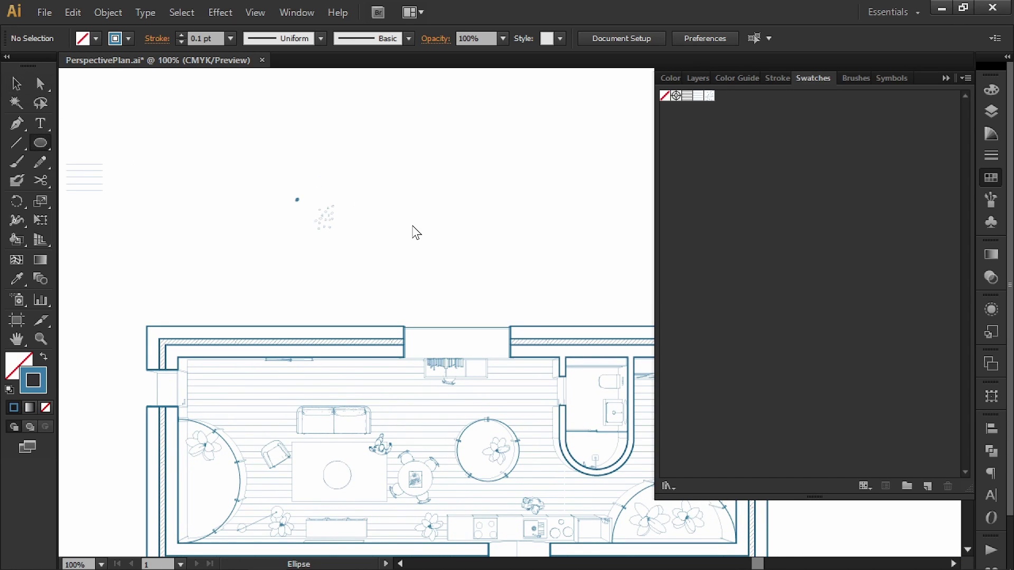
left_click(709, 96)
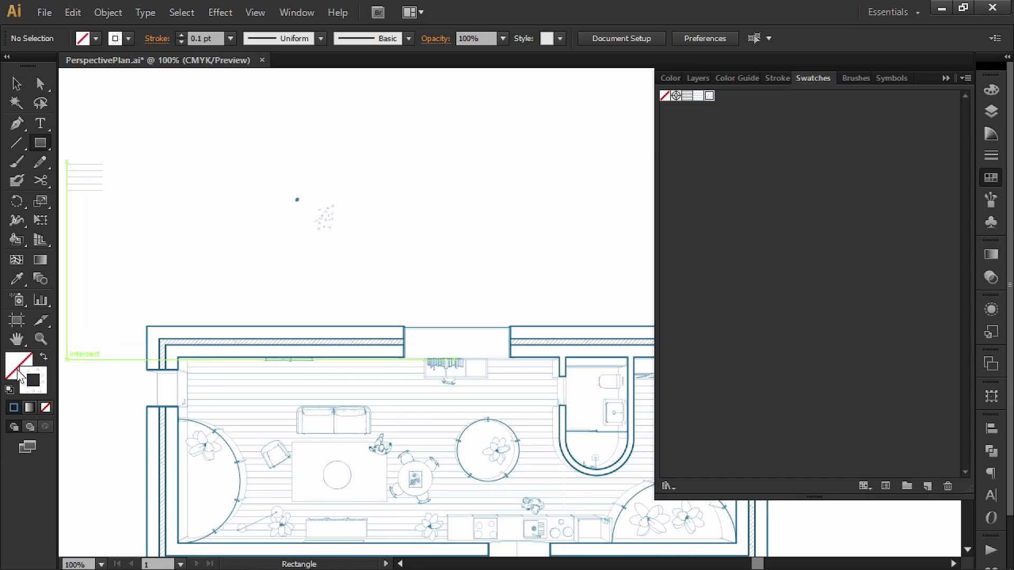
key("shift+x")
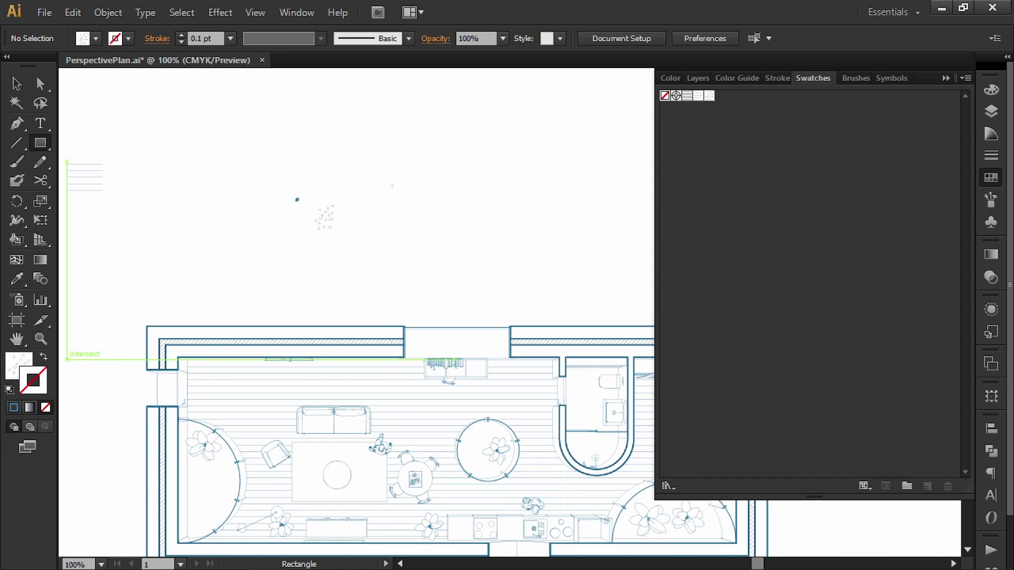
left_click_drag(389, 175, 432, 214)
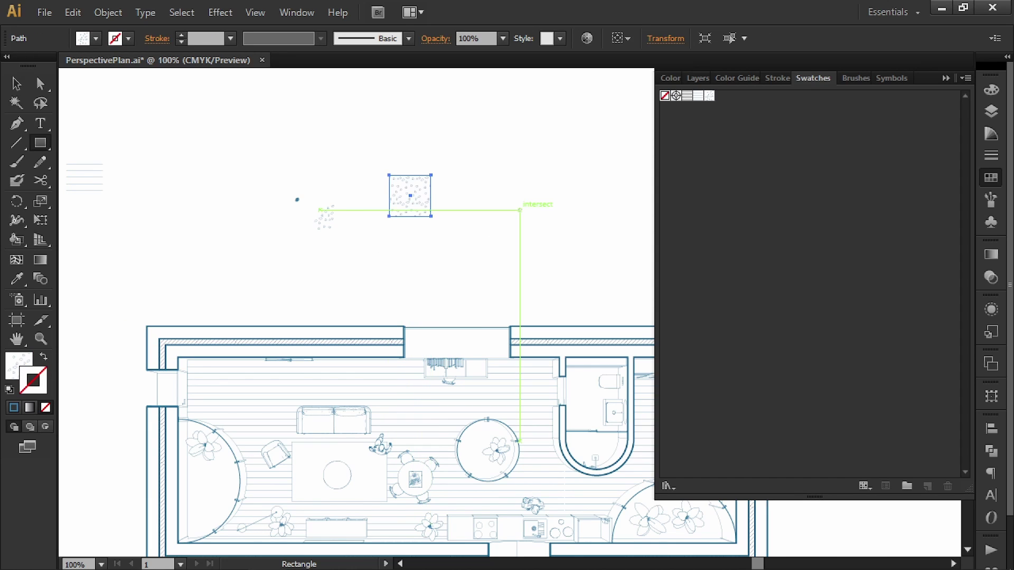
key("v")
left_click(520, 216)
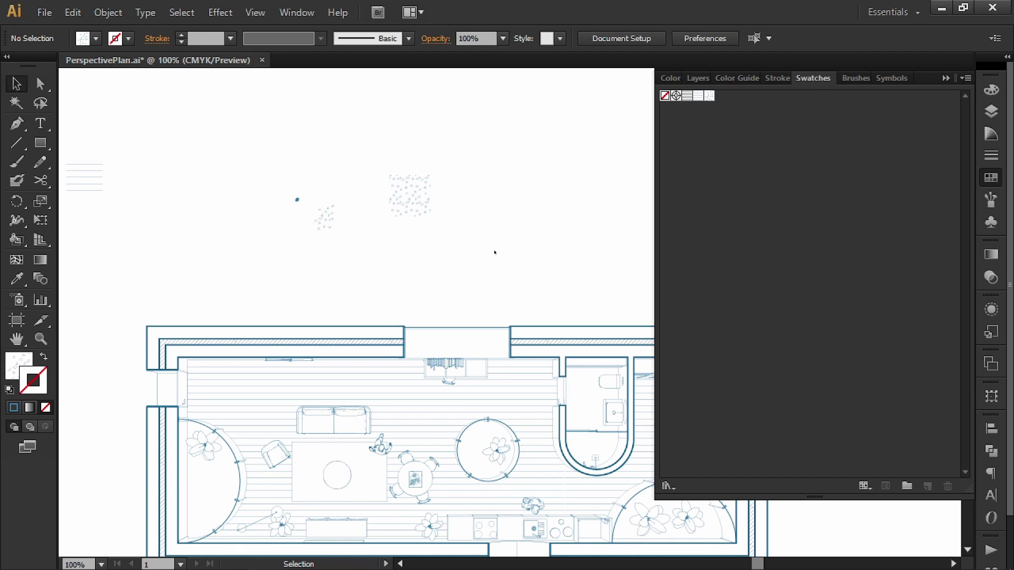
Sample the patterned square and Live Paint the copied plan's round planter and both curved corner planters with it.
key("i")
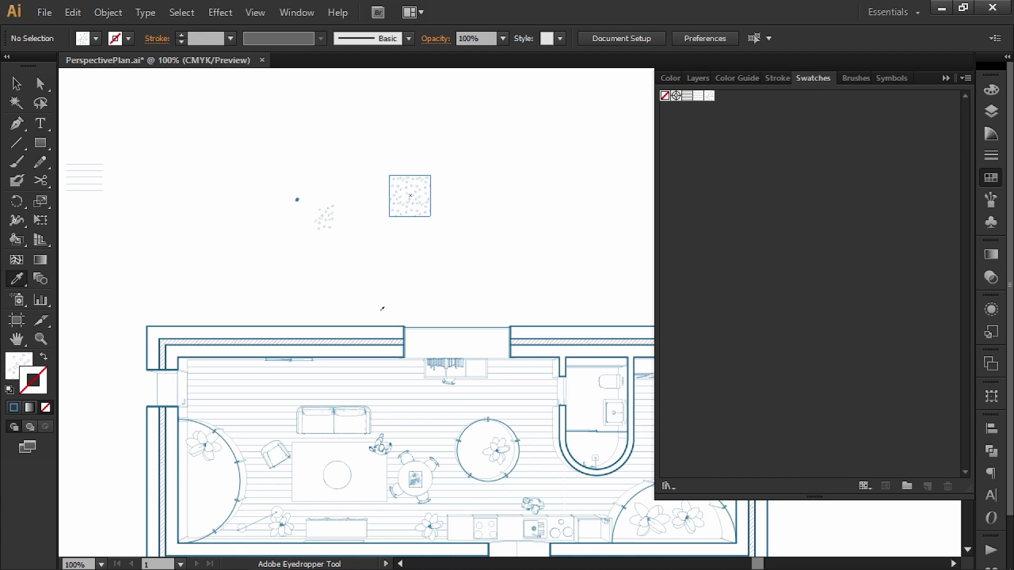
scroll(383, 309, "down", 3)
scroll(383, 308, "left", 2)
key("k")
left_click(259, 407)
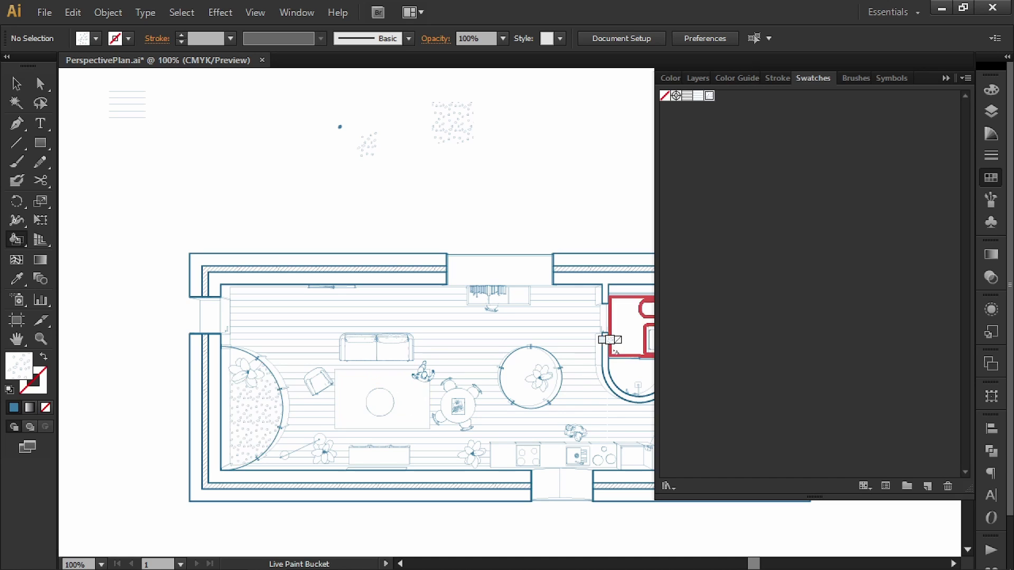
scroll(610, 340, "right", 3)
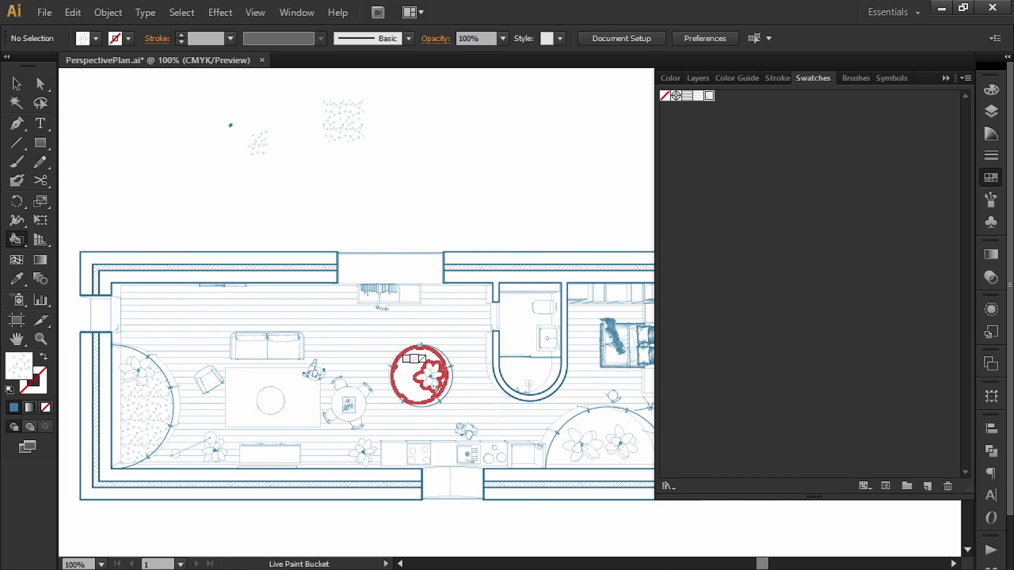
left_click(434, 388)
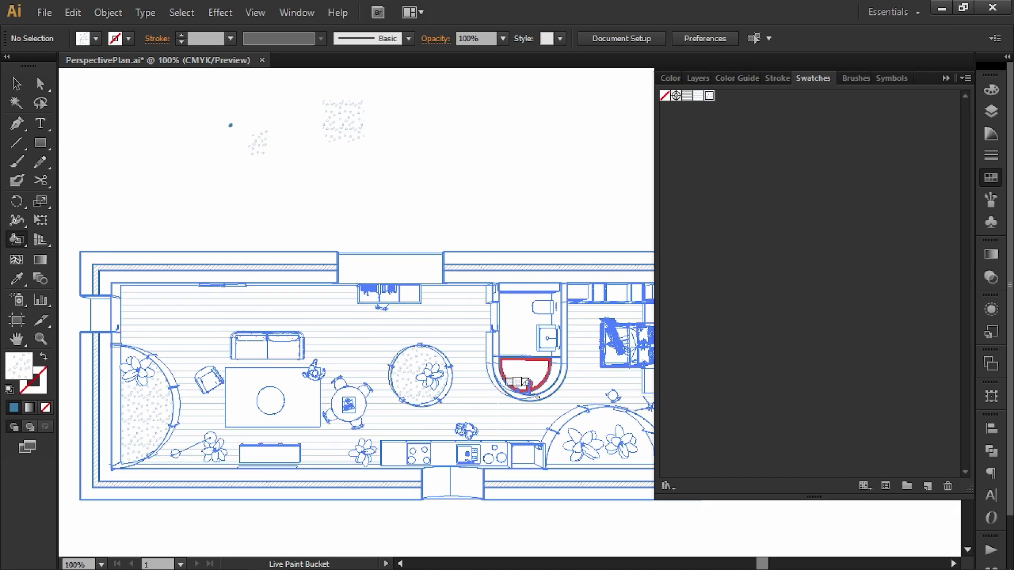
mouse_move(531, 391)
left_mouse_down()
mouse_move(448, 354)
mouse_move(562, 402)
left_mouse_up()
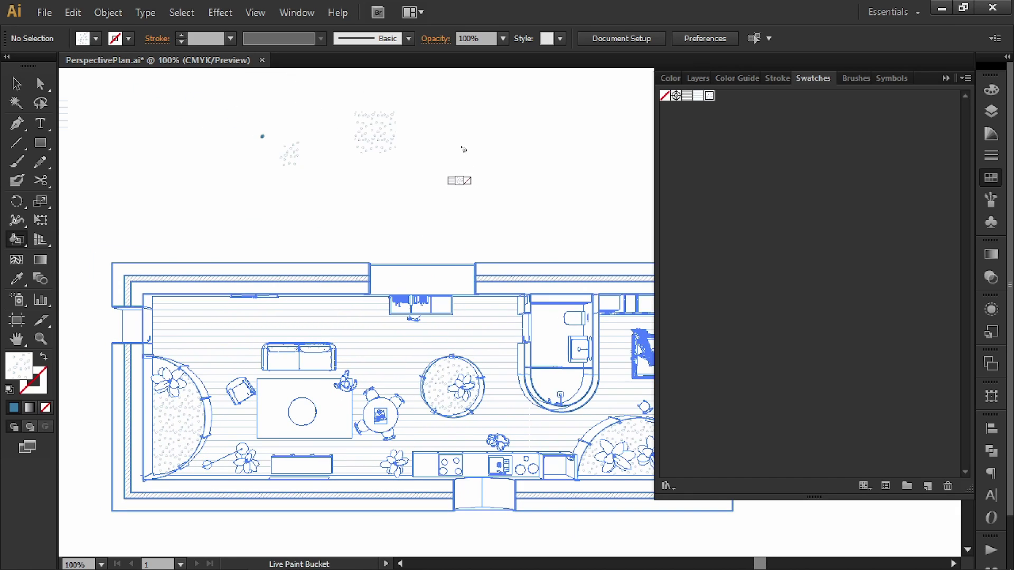
Scale the patterned square and its pattern down to about half size, then deselect it.
key("v")
left_click(383, 134)
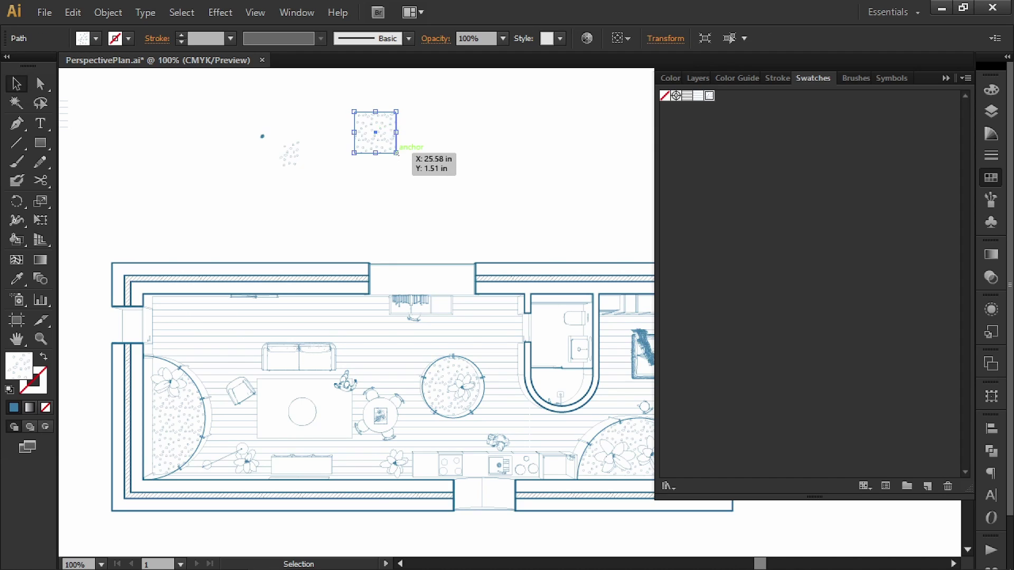
left_click_drag(397, 153, 376, 133)
left_click(415, 168)
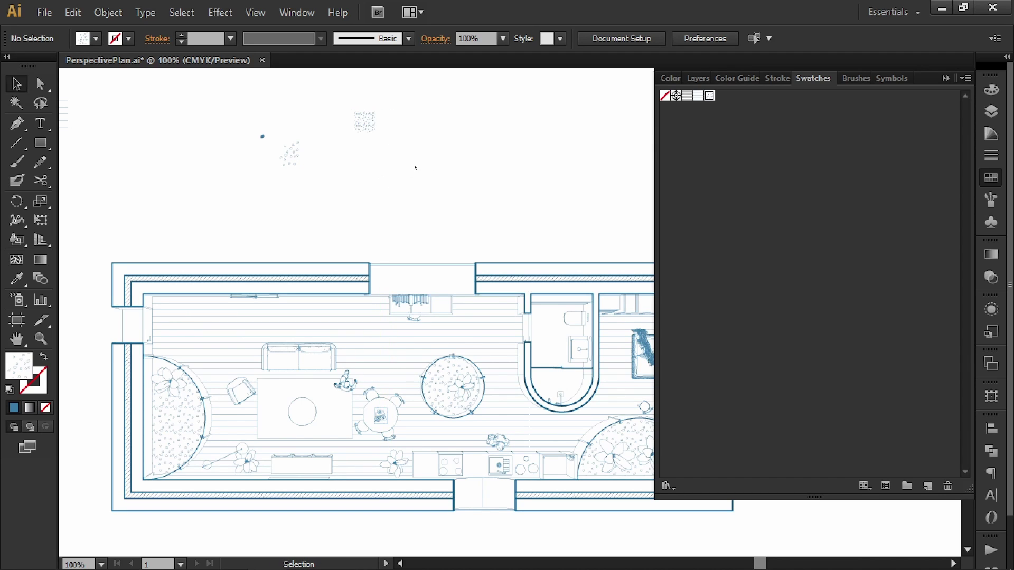
Sample the reduced square and repaint the copied plan's three planter areas with the finer pebble-like pattern.
key("i")
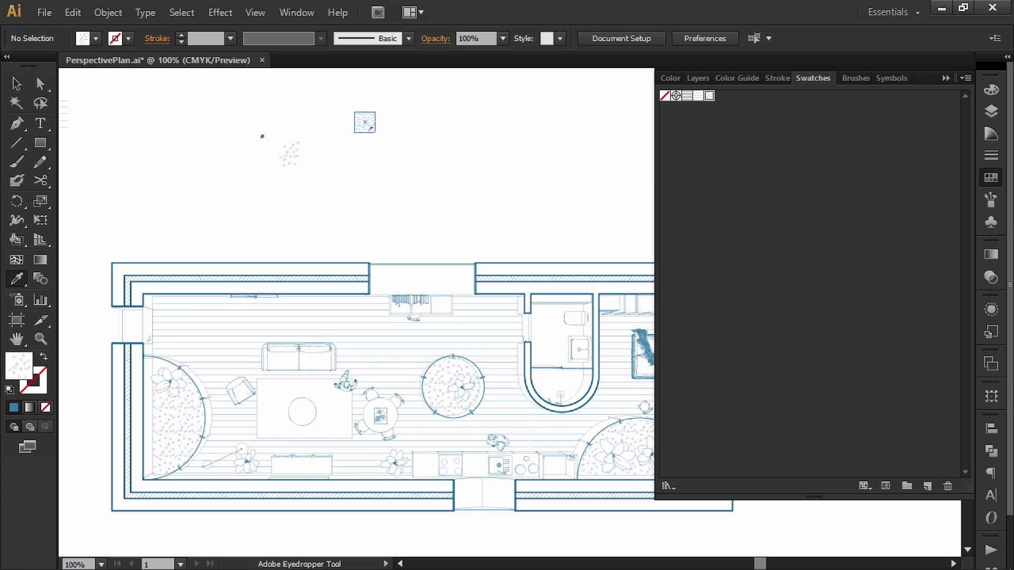
key("k")
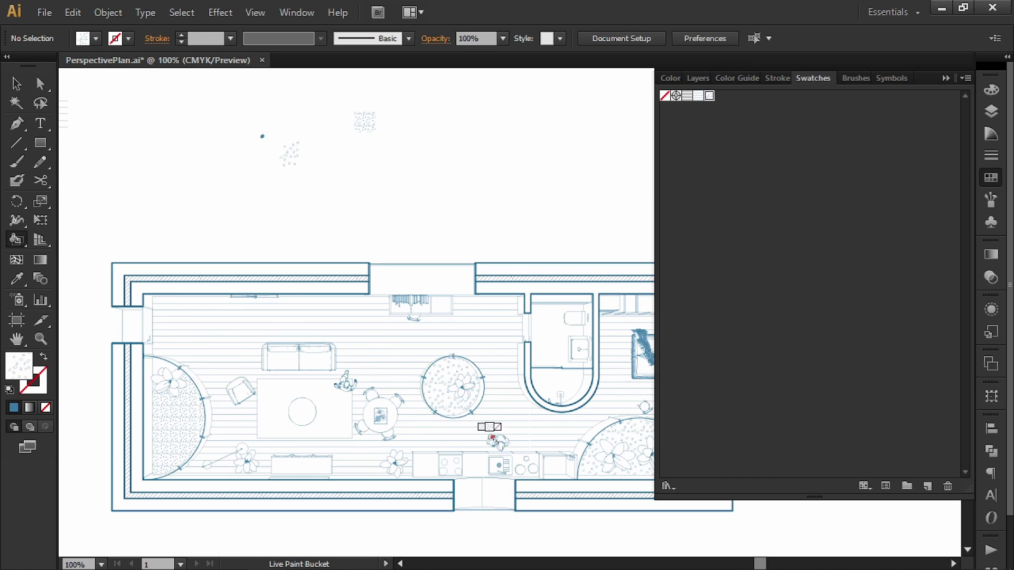
left_click(441, 390)
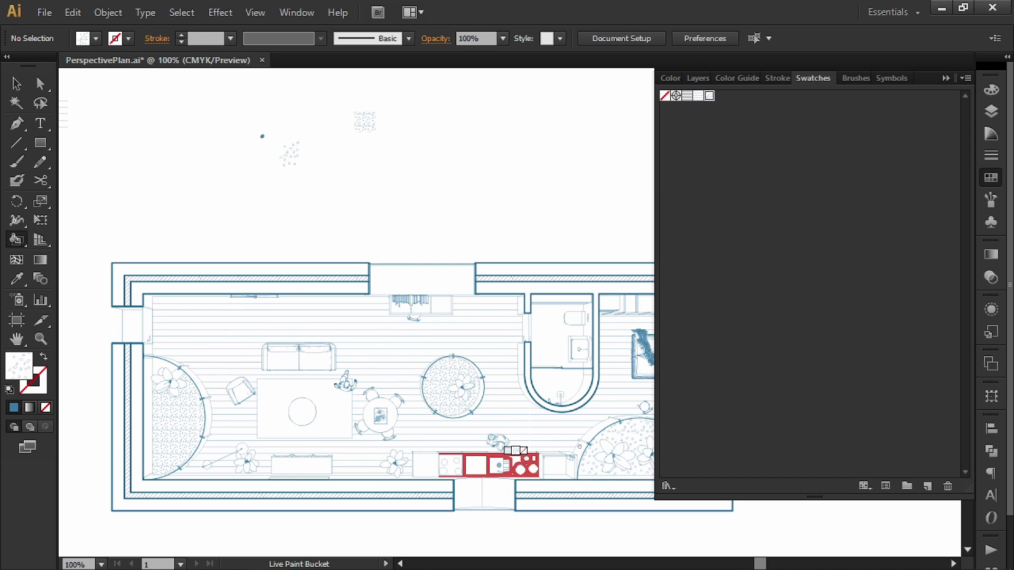
left_click_drag(522, 464, 448, 413)
left_click(567, 390)
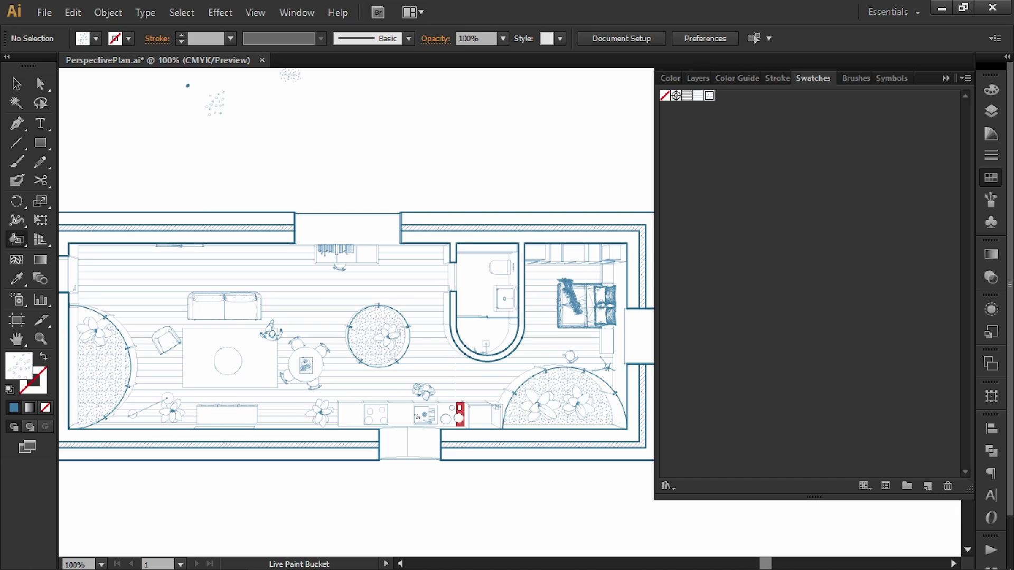
Expand the copied plan's Live Paint group into regular artwork.
scroll(373, 358, "down", 2)
left_click_drag(525, 252, 620, 262)
left_click_drag(493, 227, 506, 225)
key("v")
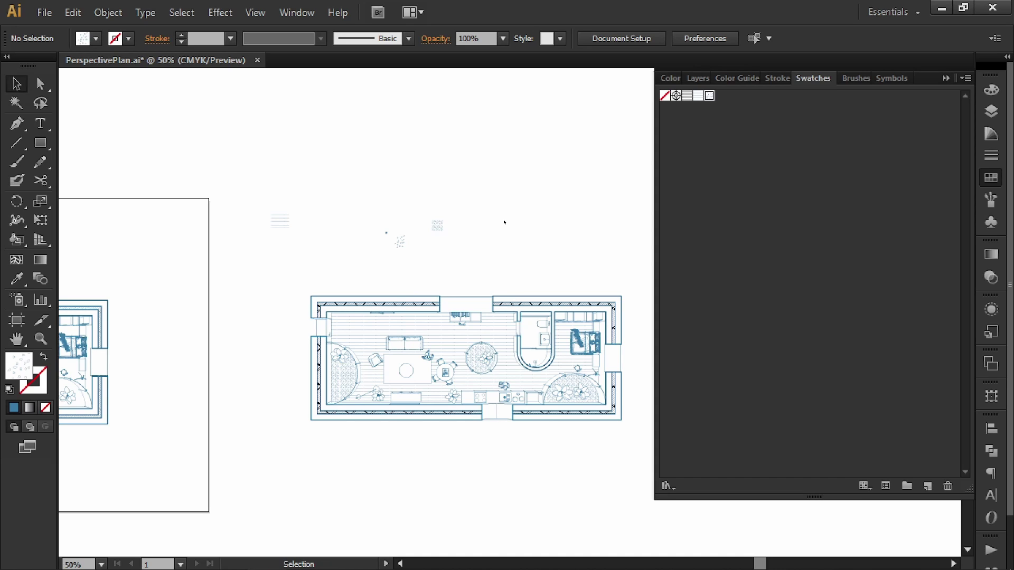
left_click_drag(488, 243, 505, 241)
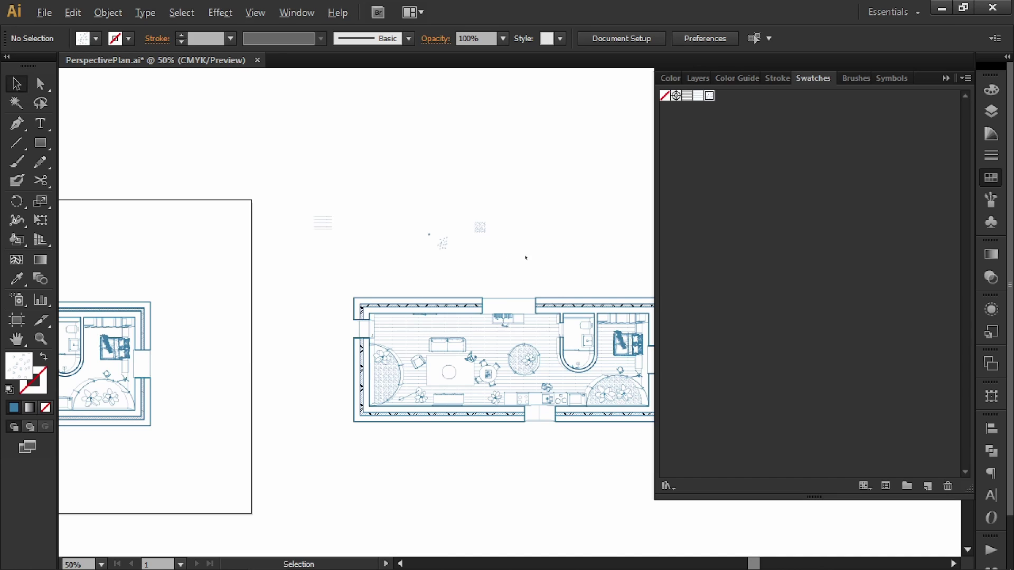
scroll(525, 258, "down", 1)
left_click_drag(161, 421, 158, 408)
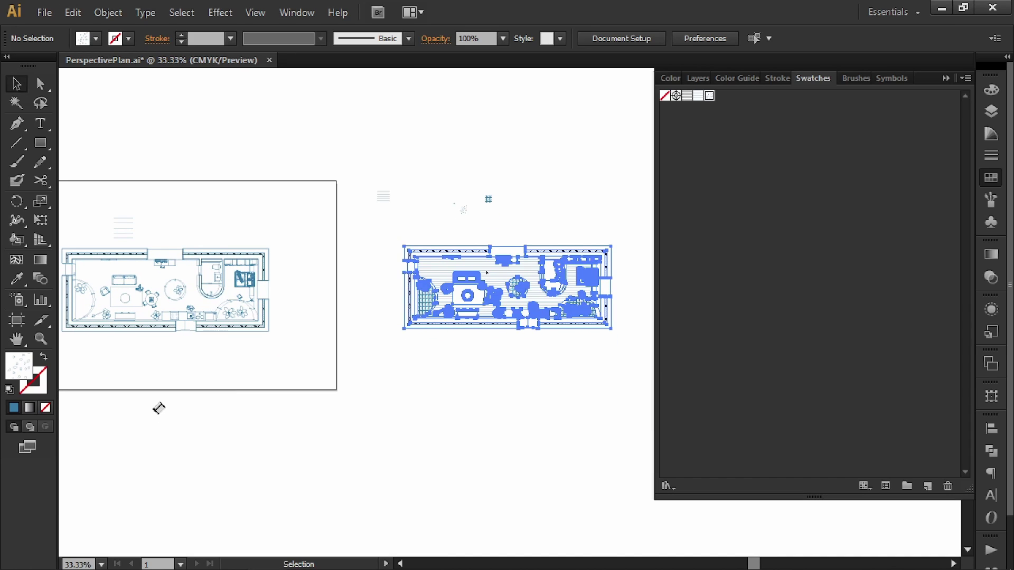
key("ctrl+a")
left_click(108, 13)
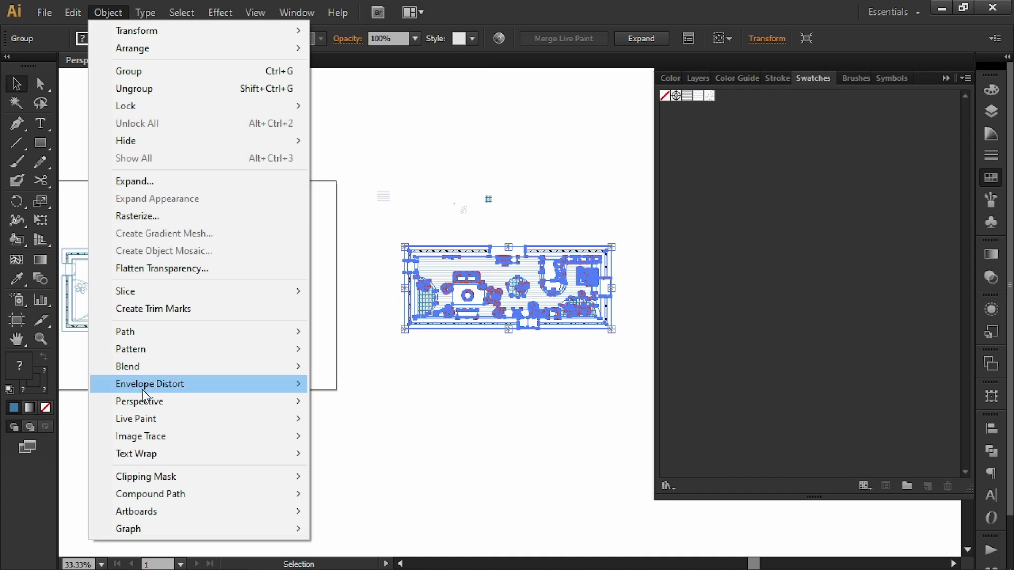
mouse_move(227, 419)
left_click(389, 499)
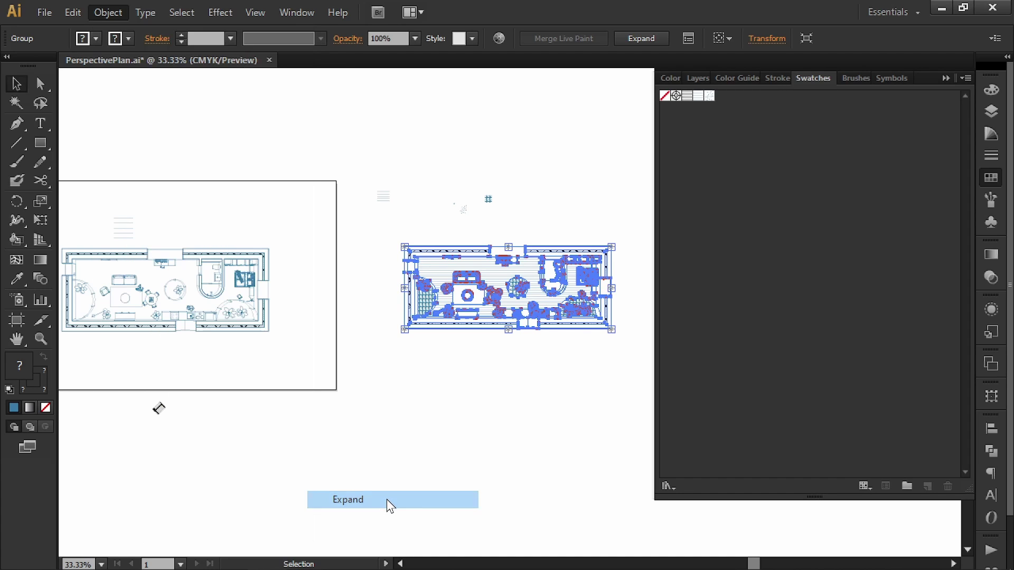
left_click(490, 377)
Ungroup the expanded plan copy once and reselect it.
right_click(501, 272)
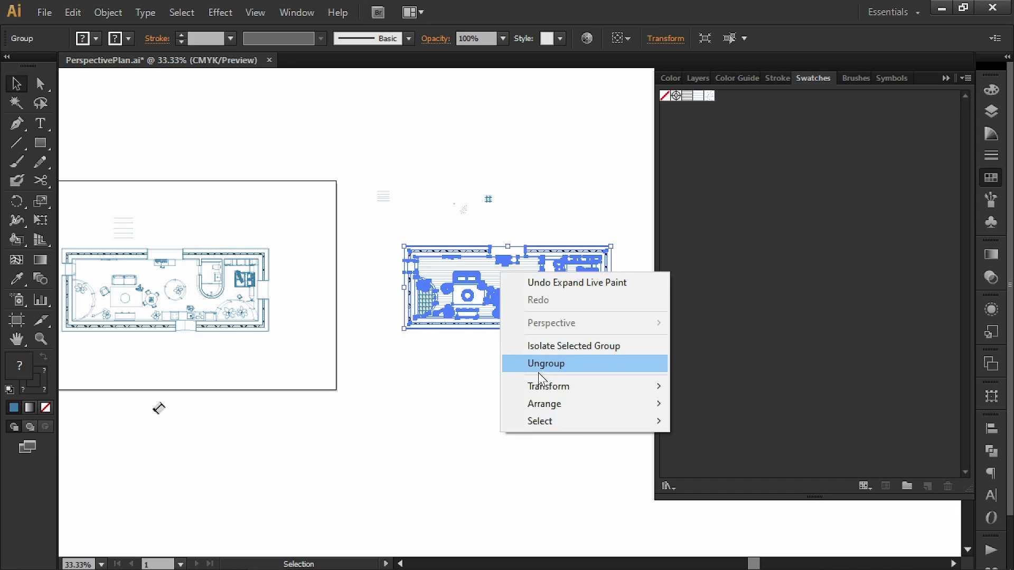
left_click(538, 364)
left_click(601, 287)
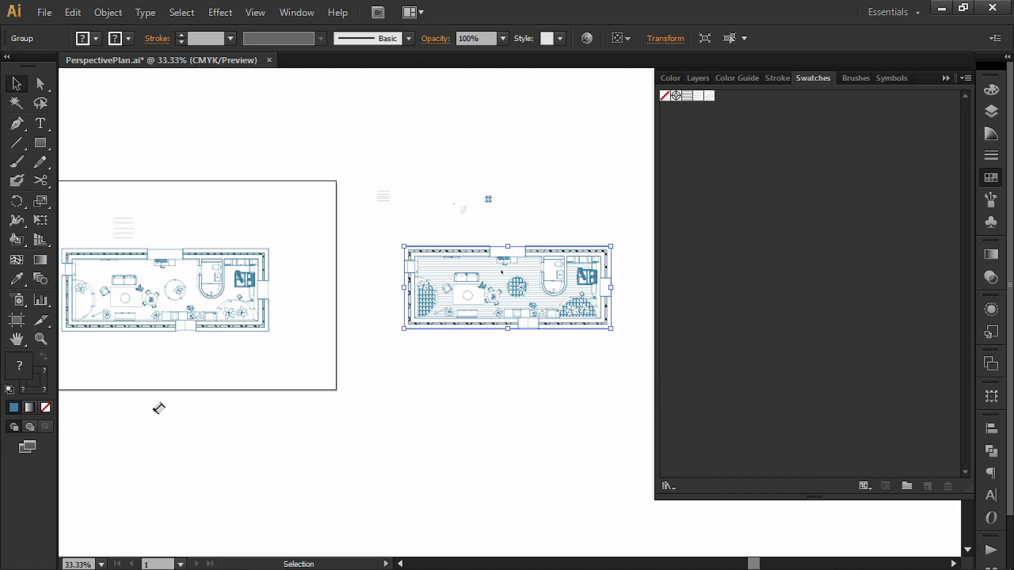
left_click(501, 273)
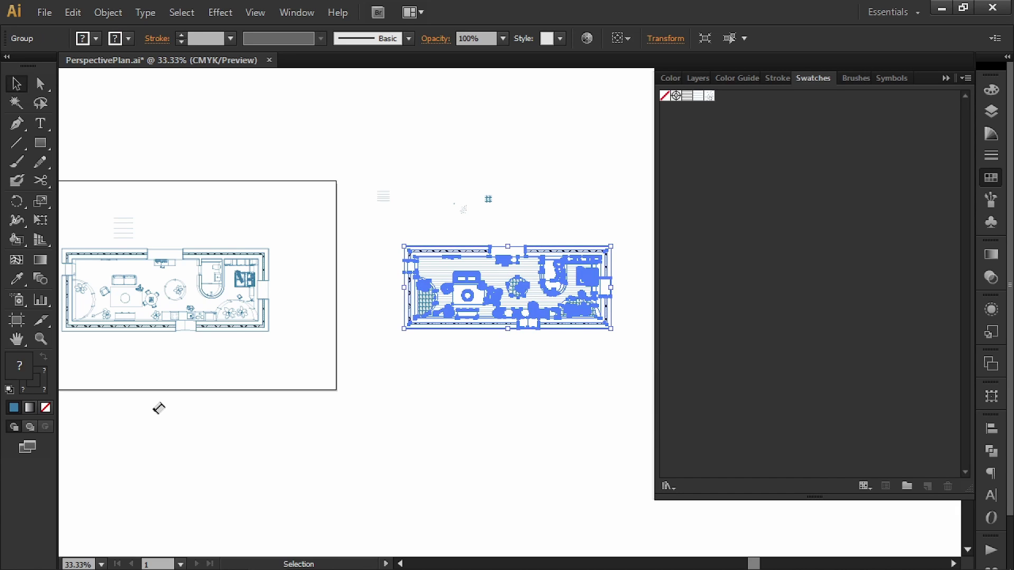
Create a layer named Surface Textures directly below the Poche layer.
left_click(699, 78)
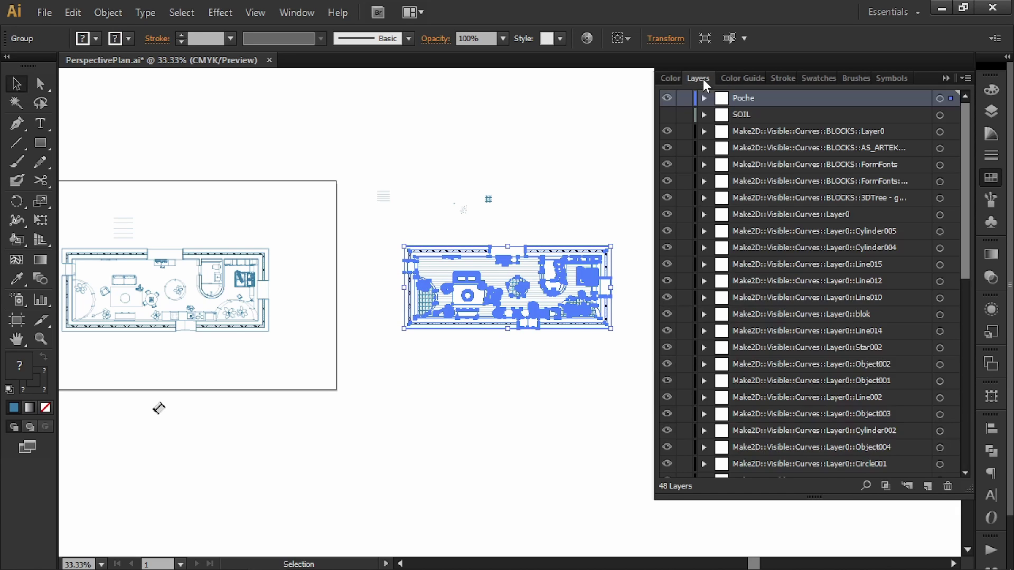
left_click(928, 486)
left_click_drag(739, 98, 741, 119)
left_click(742, 116)
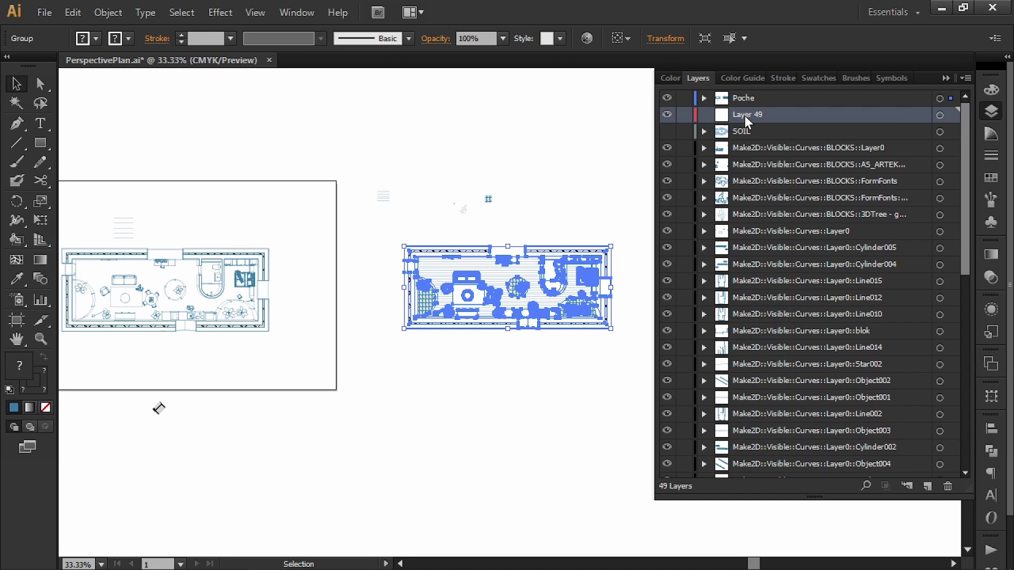
key("ctrl+a")
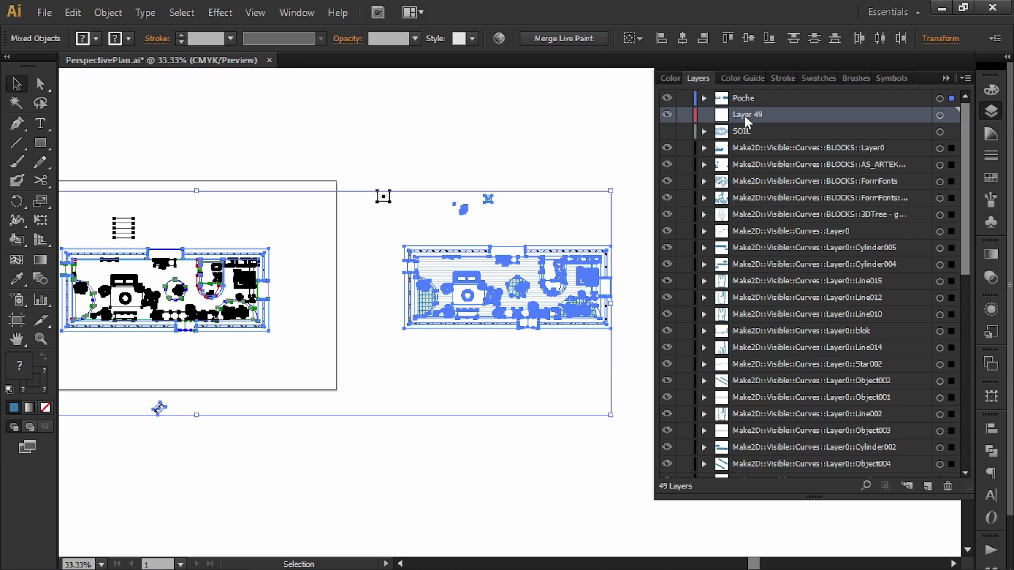
left_click(520, 155)
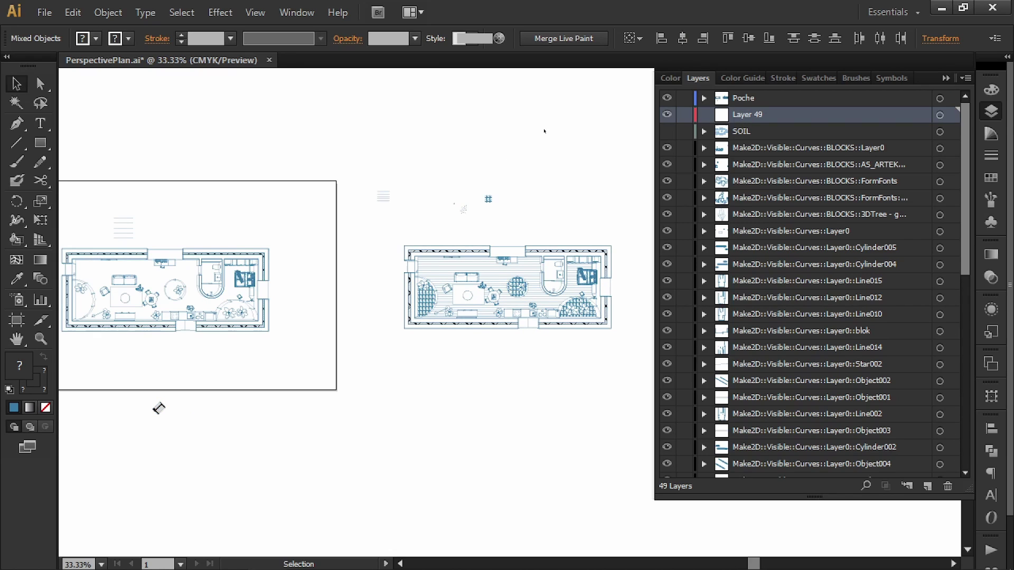
double_click(754, 114)
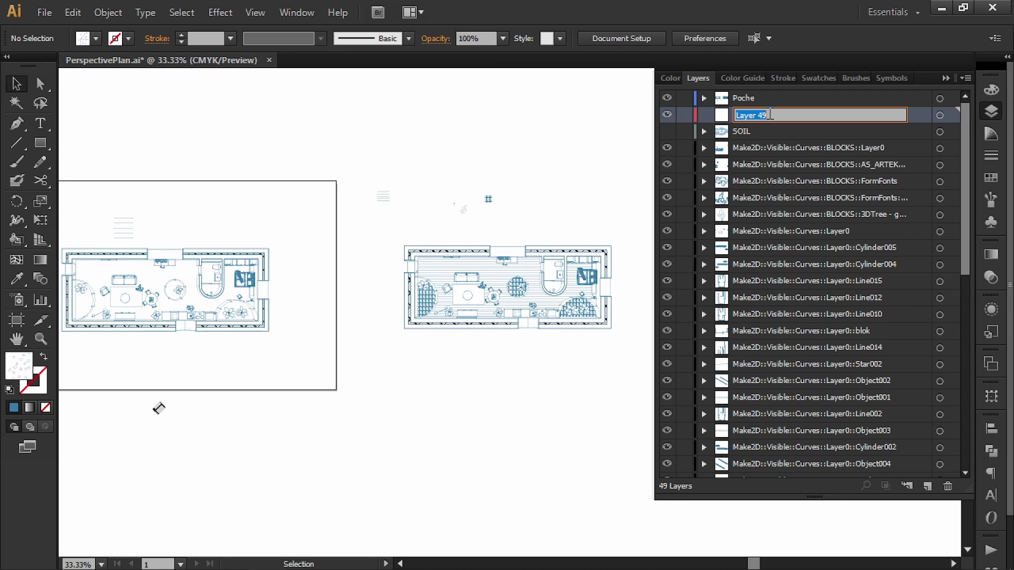
type("Surface Textures")
key("Return")
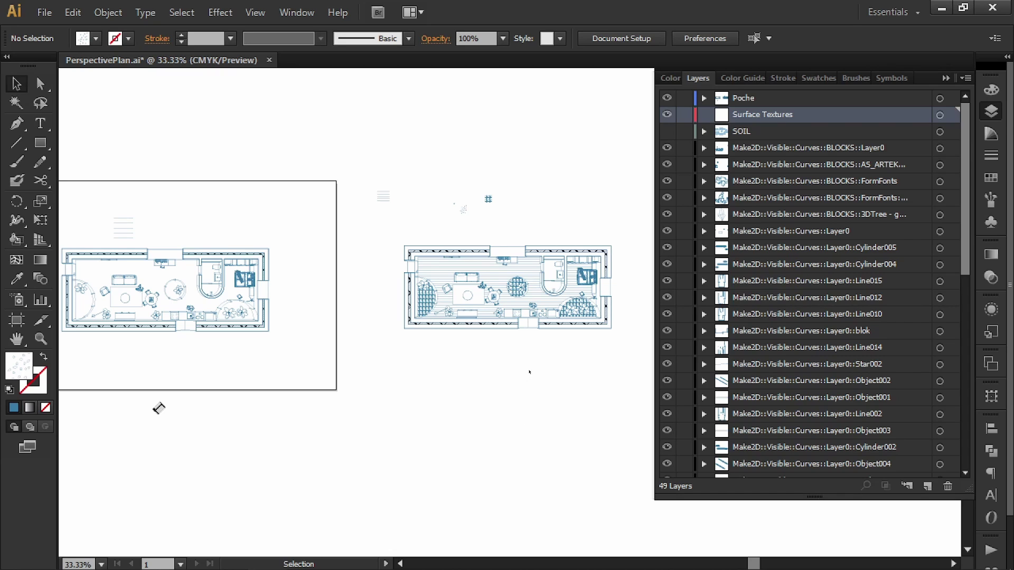
Ungroup the expanded plan copy again and move its group of fills below the linework.
left_click(508, 276)
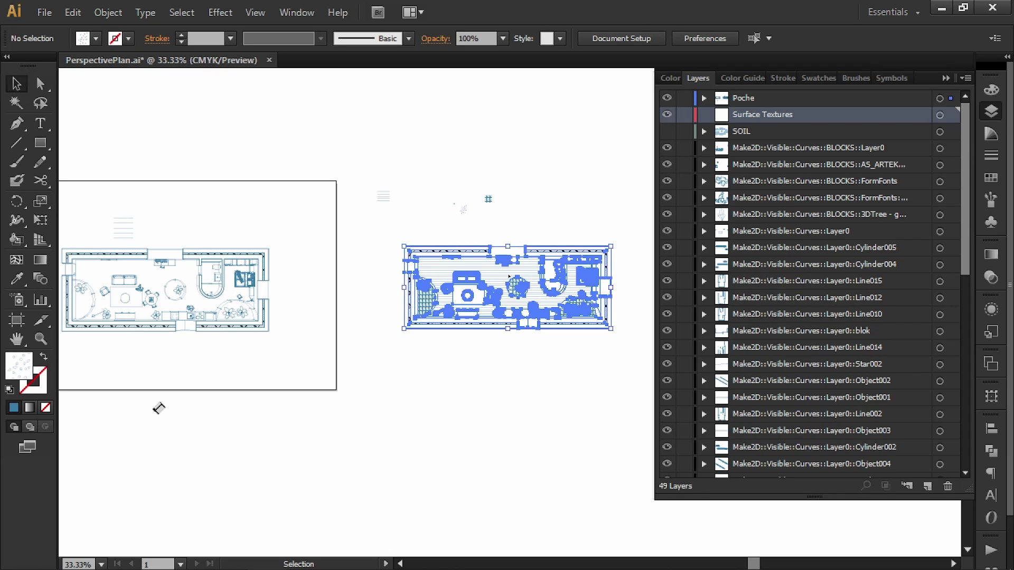
right_click(508, 276)
left_click(591, 365)
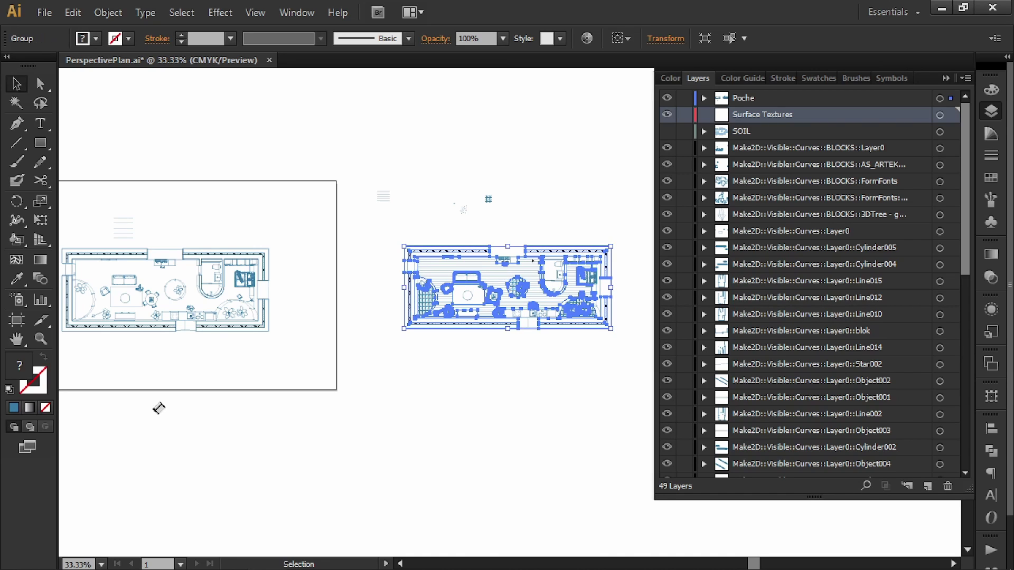
left_click_drag(537, 269, 523, 383)
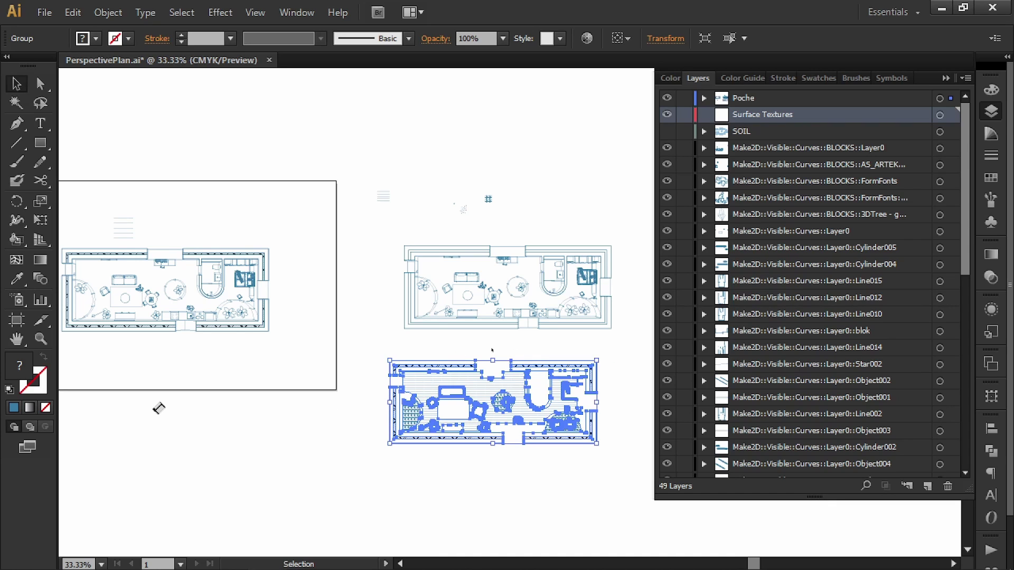
left_click(158, 408)
Ungroup the separated fills below the plan copy and deselect them.
key("ctrl+equal")
key("ctrl+equal")
key("ctrl+minus")
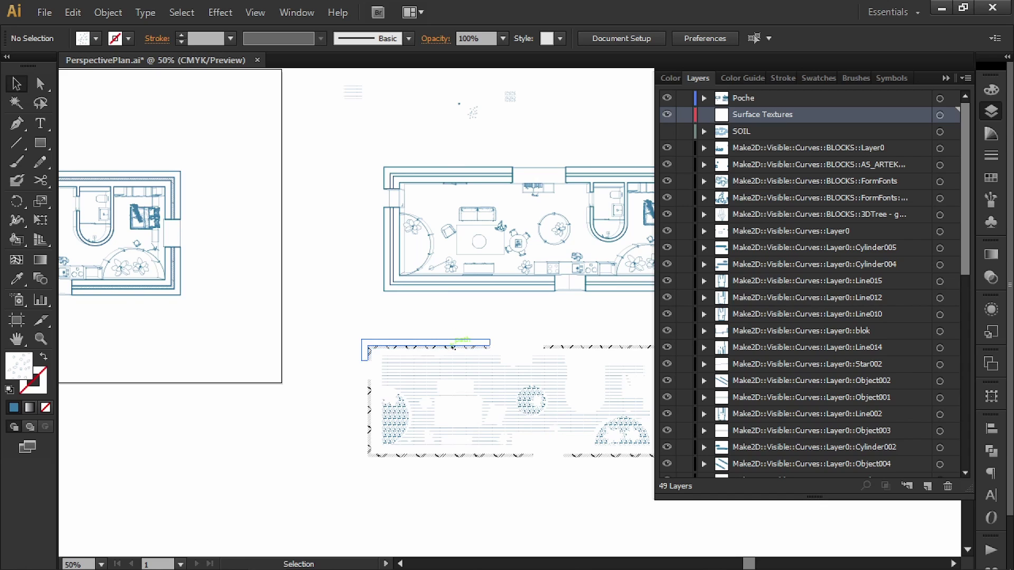
left_click(452, 346)
right_click(452, 347)
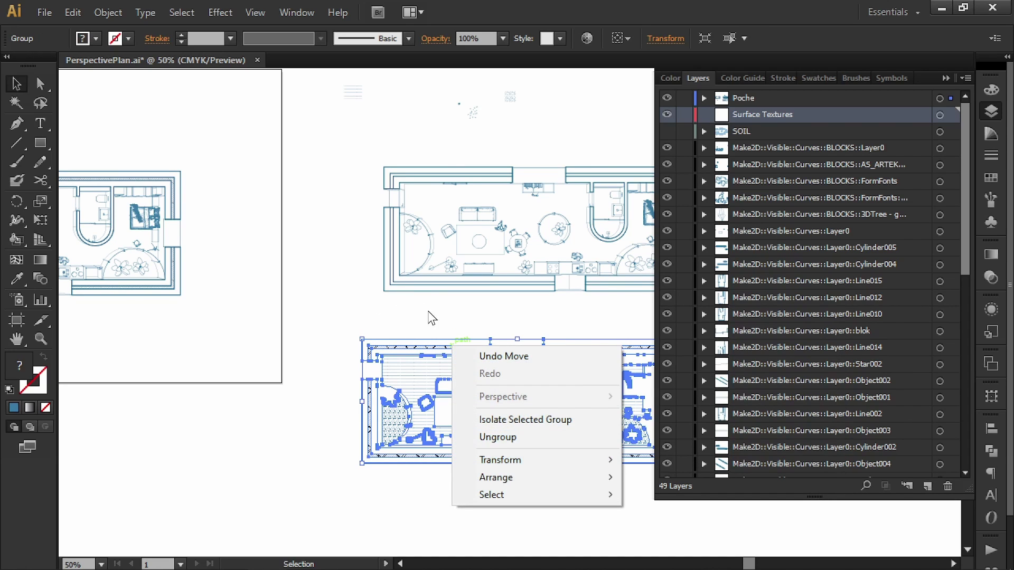
left_click(520, 438)
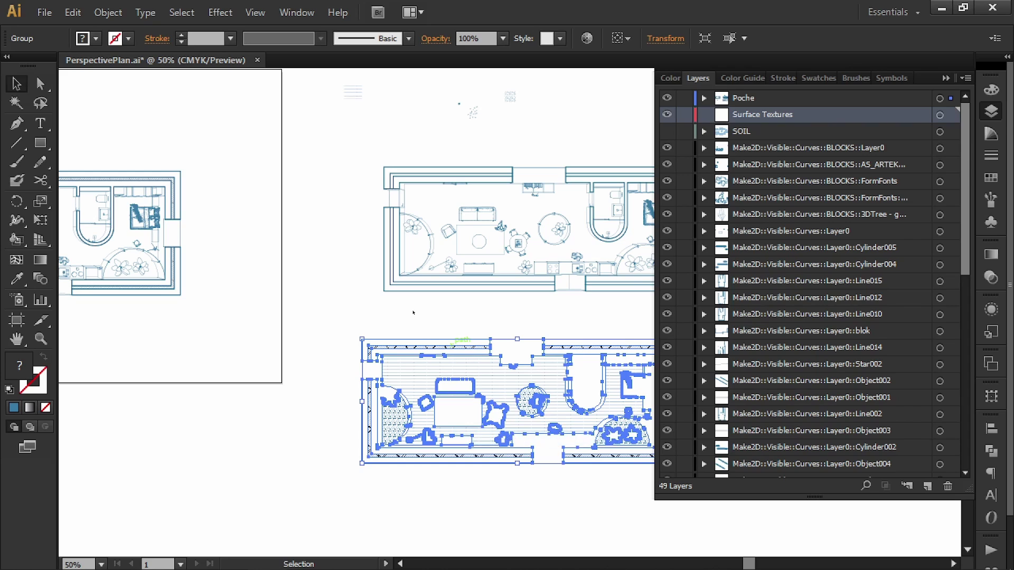
left_click(571, 327)
left_click_drag(571, 327, 456, 319)
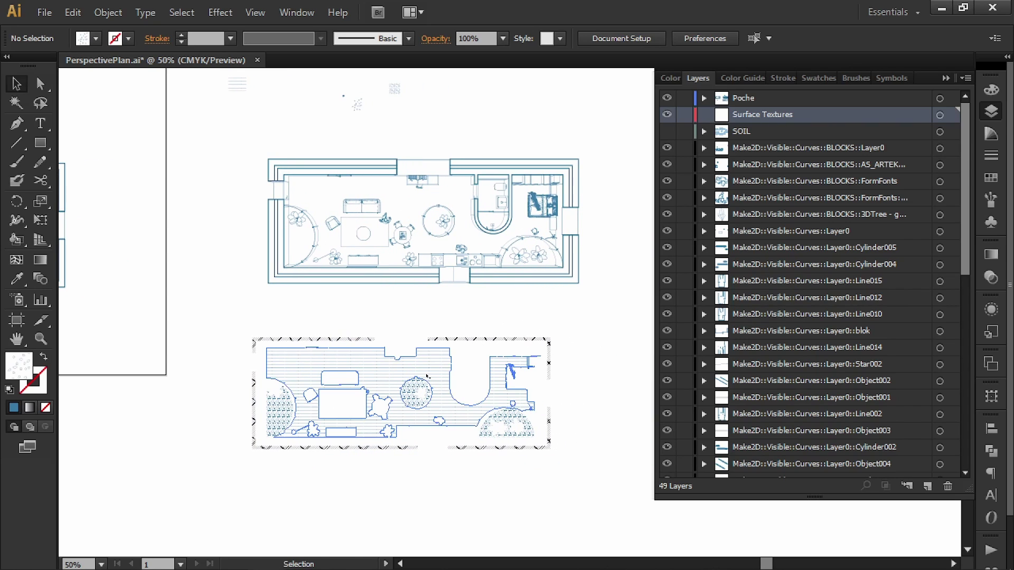
Cut the patterned floor and three planter fills and paste them in place on the Surface Textures layer.
left_click(297, 419)
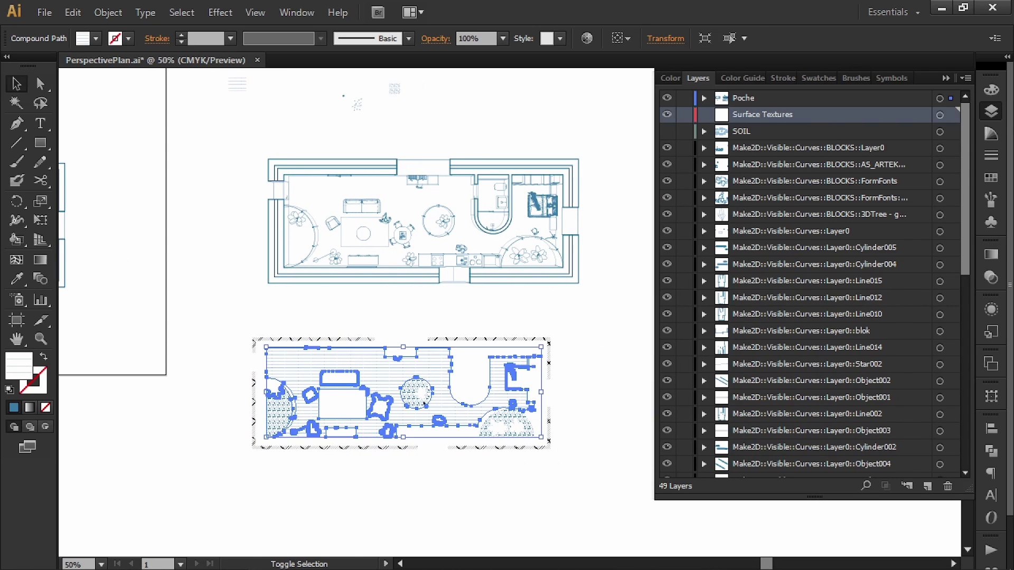
left_click(425, 403, "shift")
left_click(505, 422, "shift")
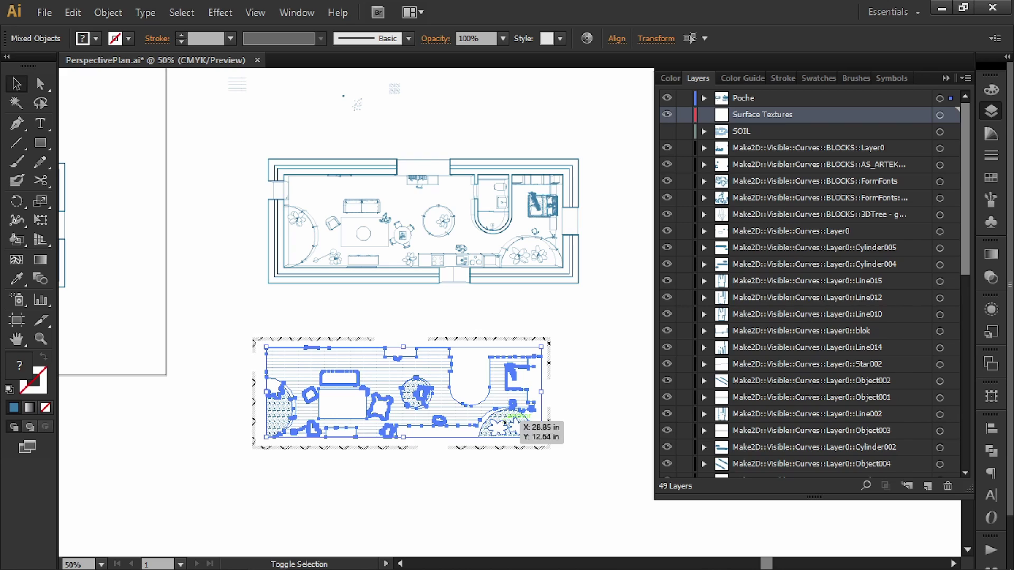
key("Delete")
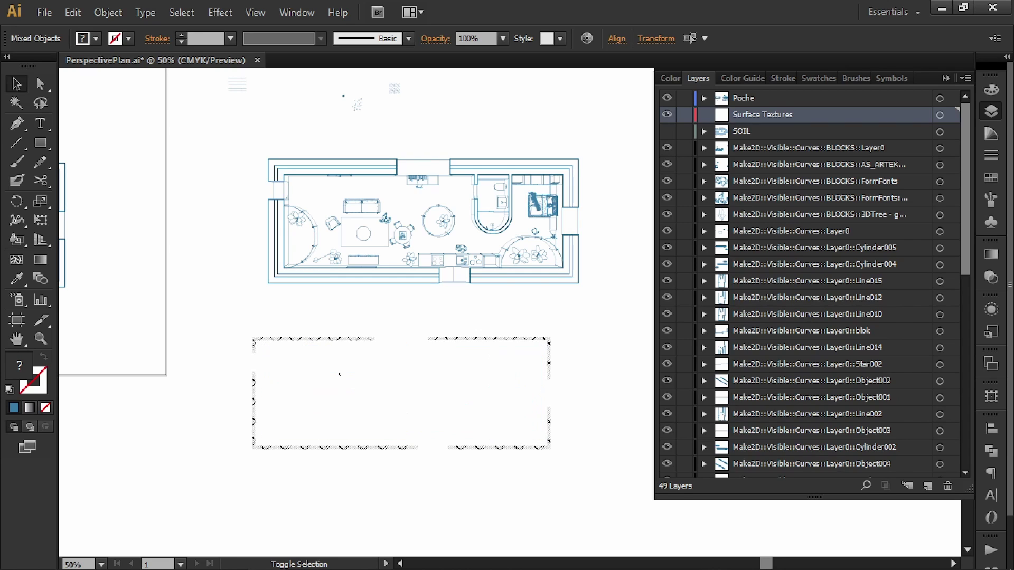
key("ctrl+f")
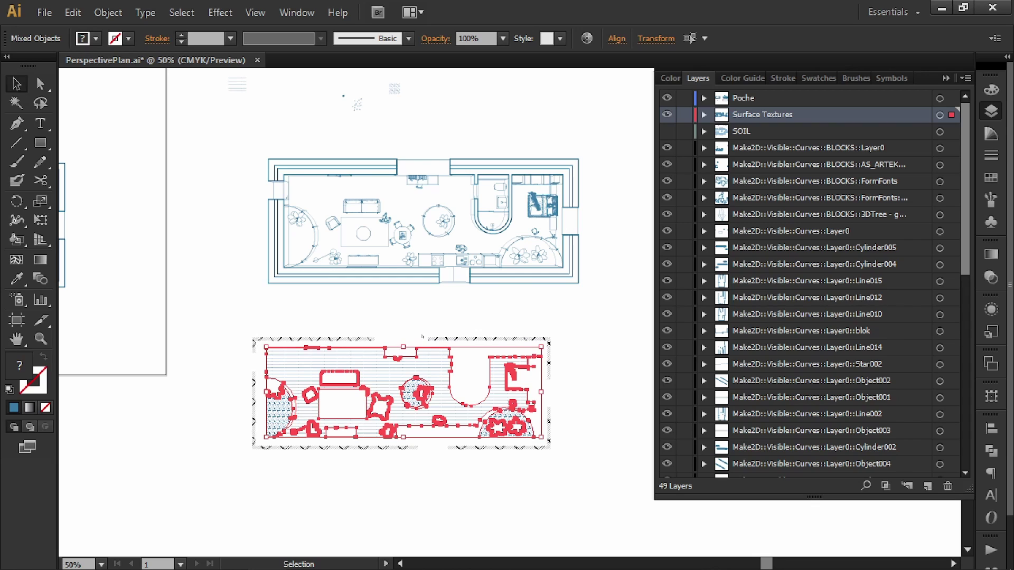
Group the floor and planter fills and move the group onto the original plan on the artboard.
key("a")
key("ctrl+g")
key("v")
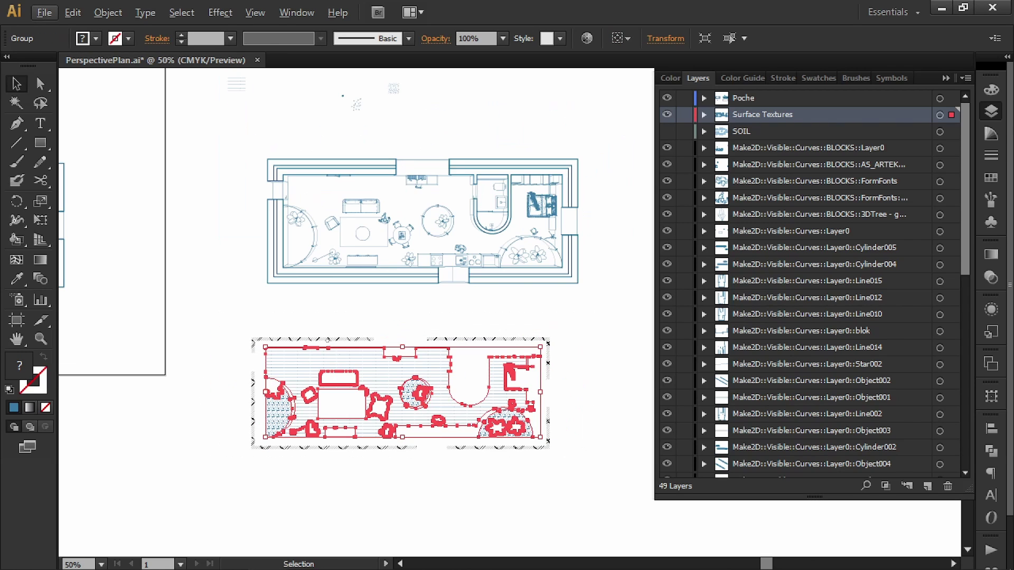
key("ctrl+minus")
left_click_drag(90, 358, 167, 429)
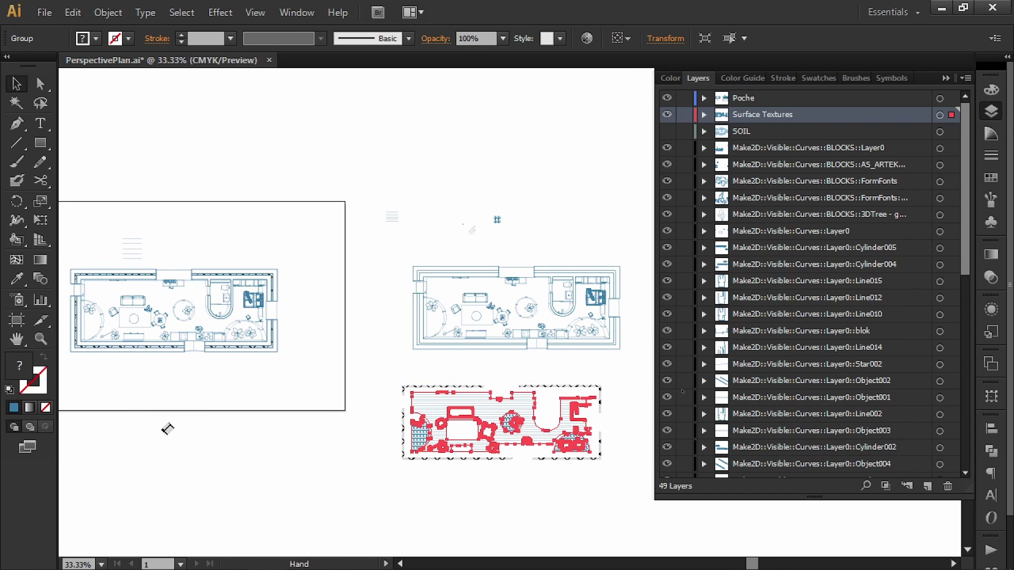
left_click_drag(412, 417, 108, 285)
scroll(294, 279, "left", 3)
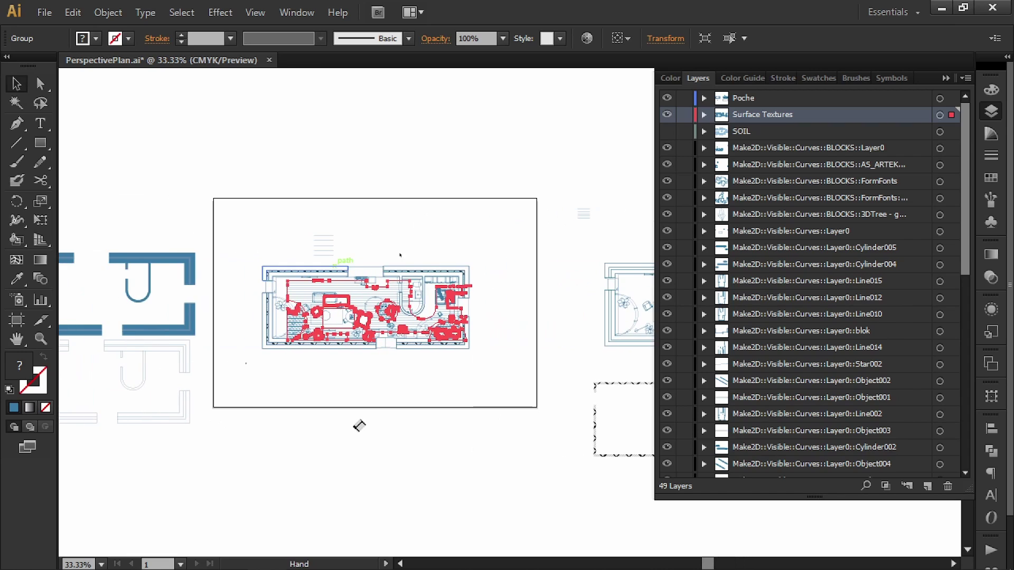
Switch to Outline view and snap the texture group's upper-left floor corner to the matching inner corner of the original plan.
scroll(294, 279, "up", 2)
scroll(294, 279, "up", 4)
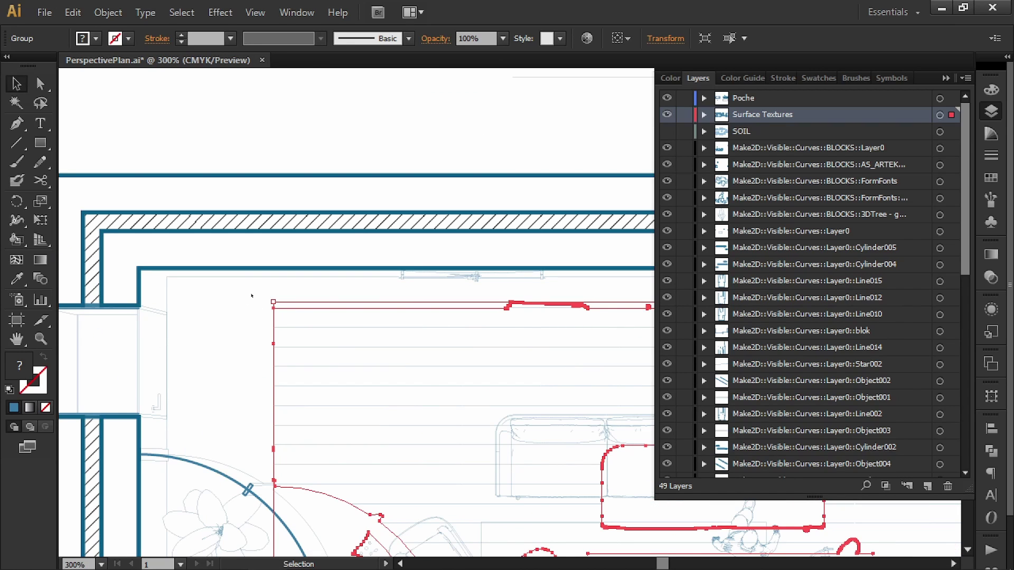
left_click(262, 285)
left_click_drag(286, 331, 183, 304)
scroll(179, 306, "up", 2)
scroll(171, 311, "up", 2)
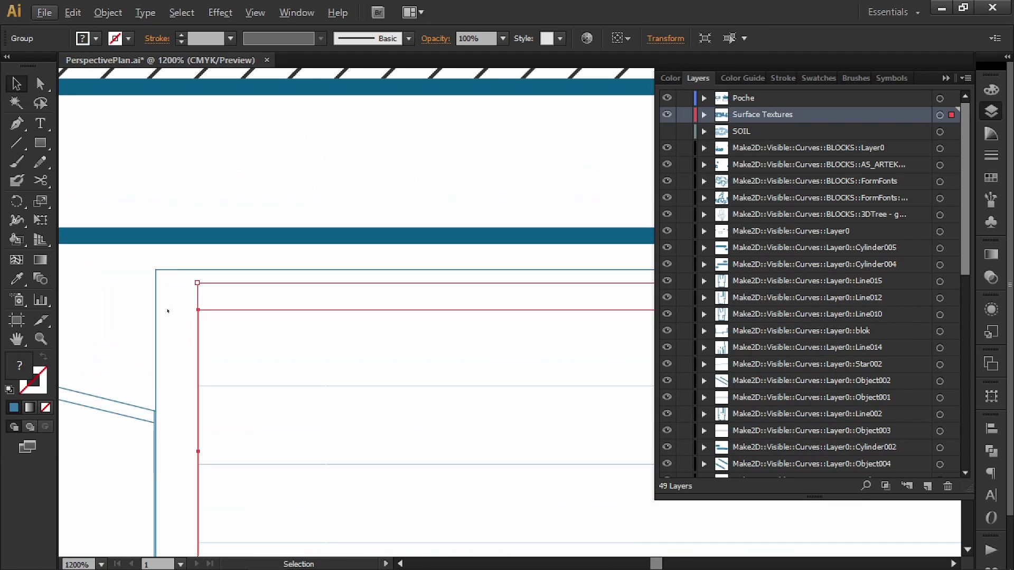
left_click(201, 287)
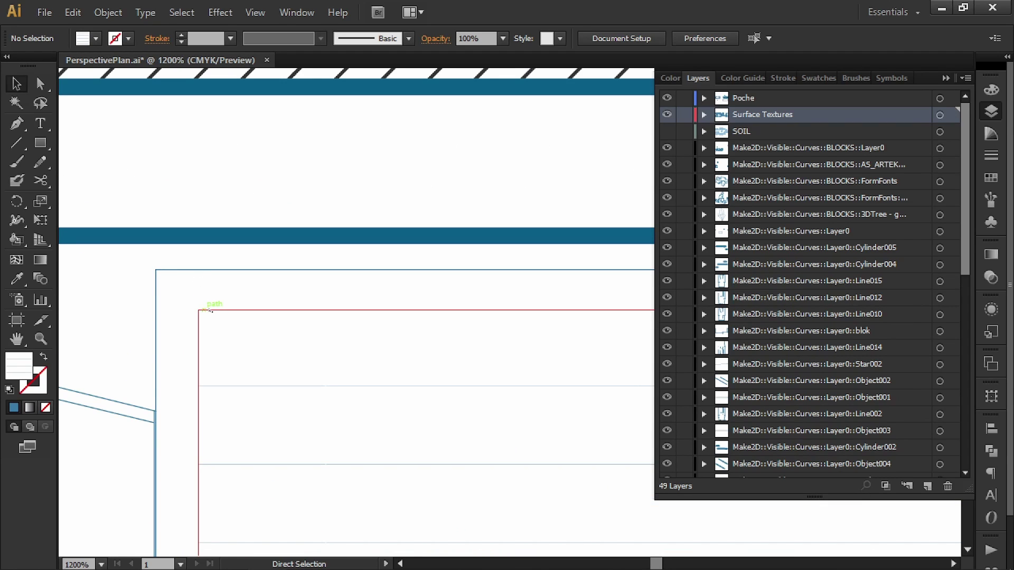
key("ctrl+y")
left_click_drag(200, 313, 156, 272)
scroll(302, 372, "down", 4)
key("alt")
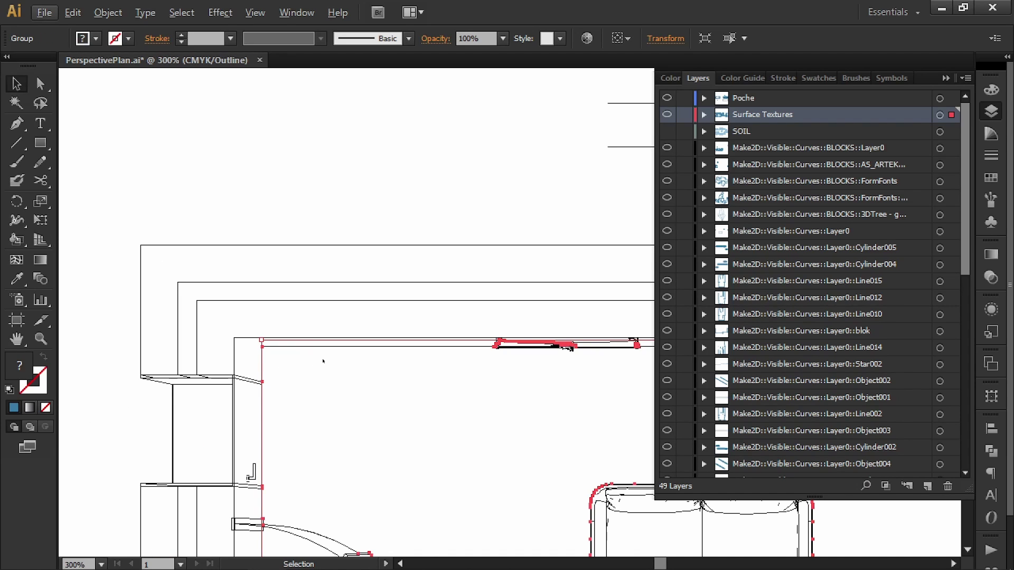
Check the texture group's alignment across the whole plan in Outline view and Preview, ending in Preview.
scroll(330, 359, "down", 4)
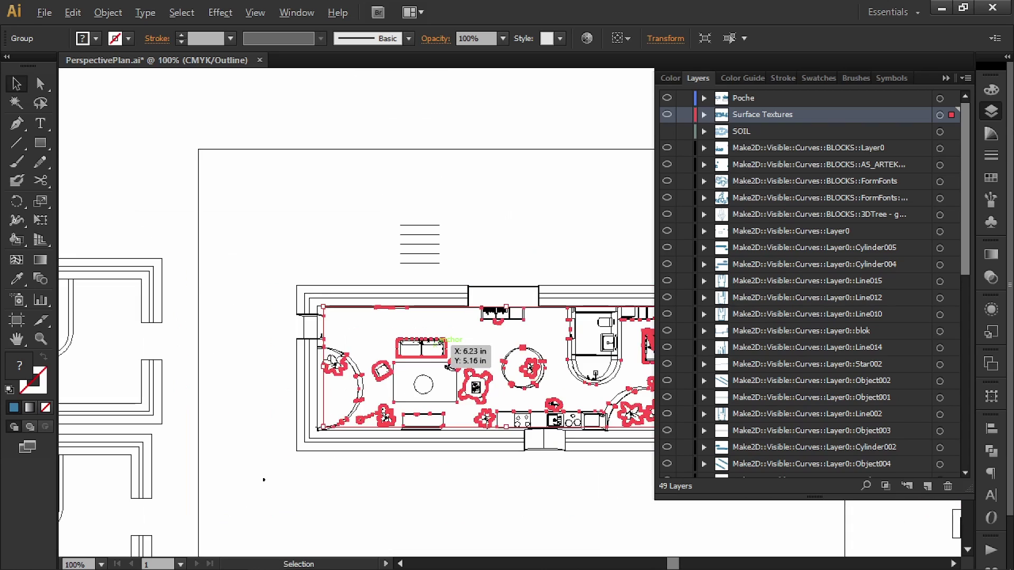
key("ctrl+y")
key("ctrl+y")
key("ctrl+y")
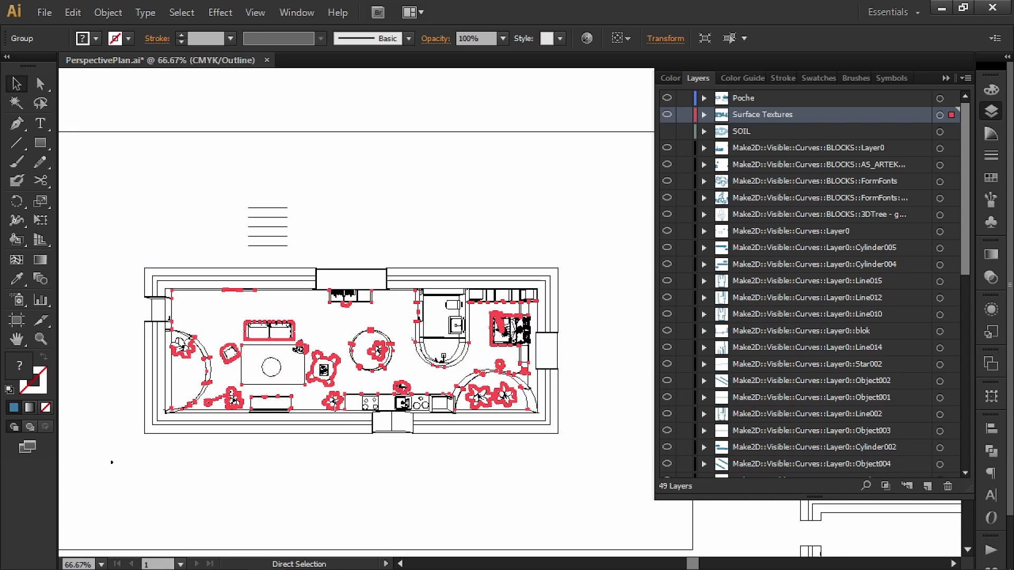
key("ctrl+y")
key("ctrl+y")
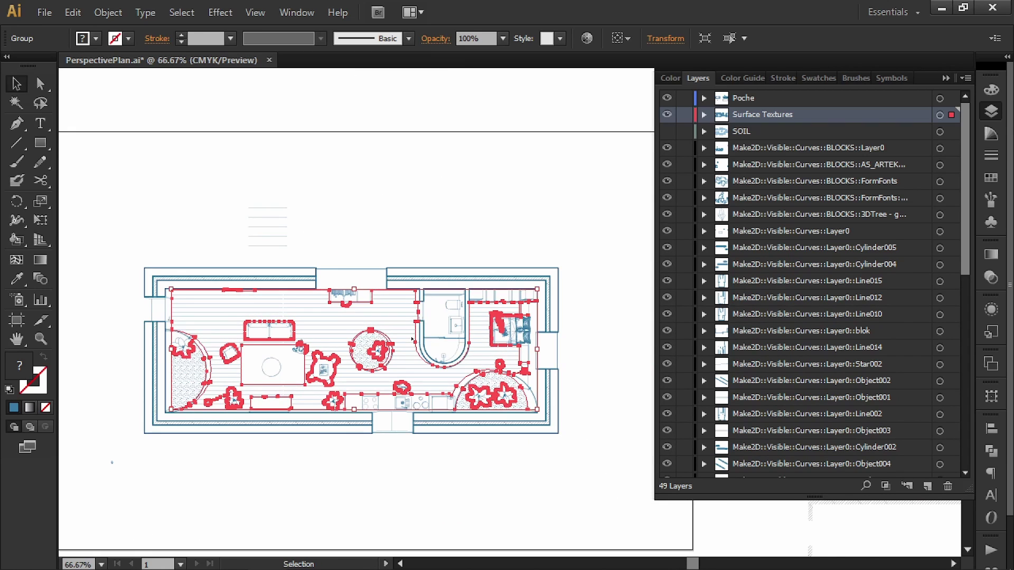
Delete the leftover Live Paint plan copies and loose working pieces lying outside the artboard.
left_click(573, 249)
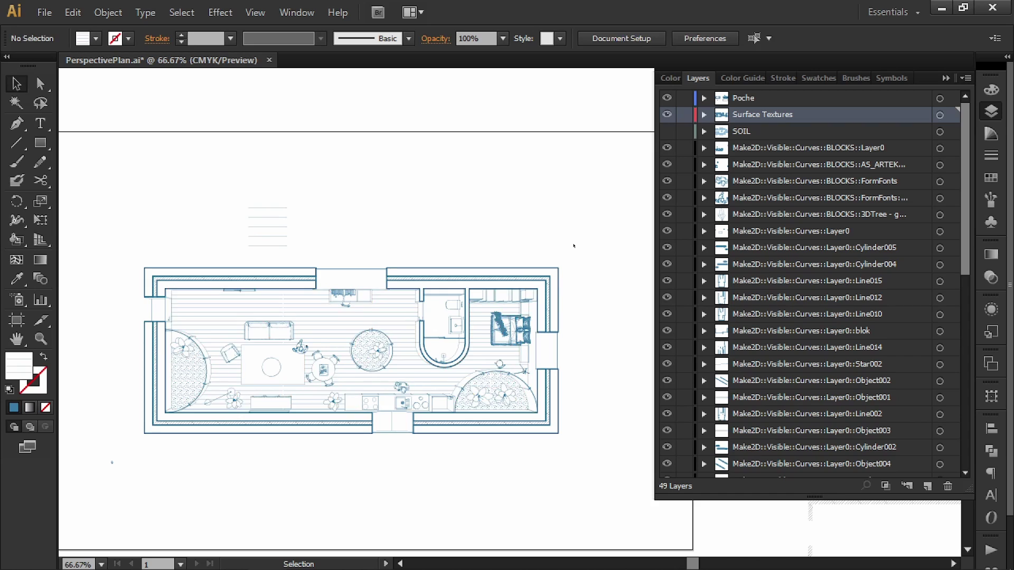
scroll(299, 432, "down", 2)
left_click_drag(532, 233, 544, 183)
left_click_drag(333, 170, 269, 220)
left_click_drag(287, 192, 277, 88)
left_click(338, 111)
left_click_drag(615, 159, 473, 179)
left_click_drag(568, 217, 582, 212)
scroll(582, 213, "down", 2)
left_click_drag(638, 172, 590, 274)
key("Delete")
left_click_drag(620, 363, 486, 278)
key("Delete")
left_click_drag(486, 192, 545, 210)
key("Delete")
key("Delete")
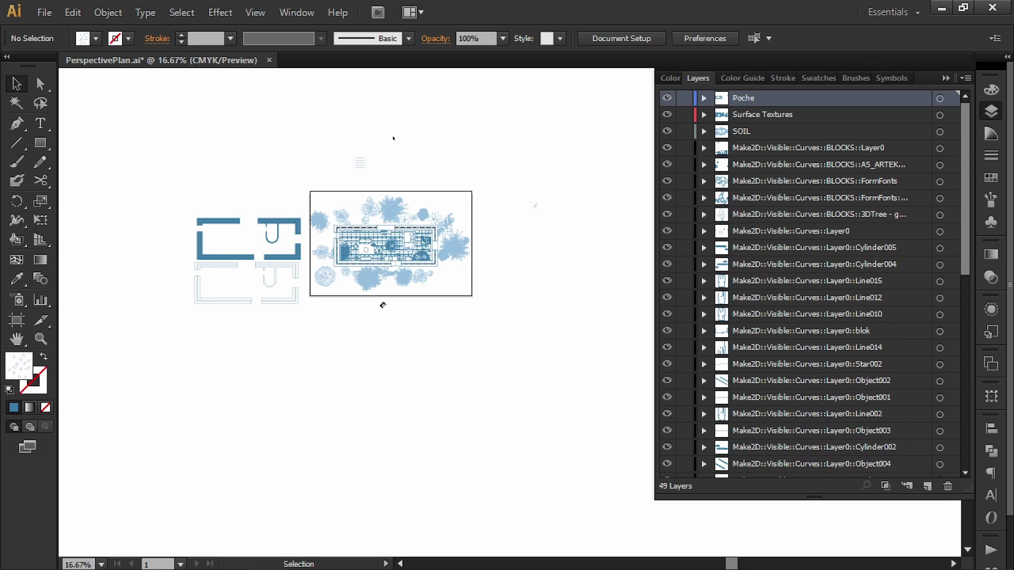
Draw an unfilled rectangle over the artboard frame on the Poche layer and give it a black 1 pt stroke.
scroll(394, 236, "up", 3)
key("m")
mouse_move(141, 104)
left_mouse_down()
mouse_move(629, 426)
mouse_move(626, 419)
left_mouse_up()
left_click(44, 358)
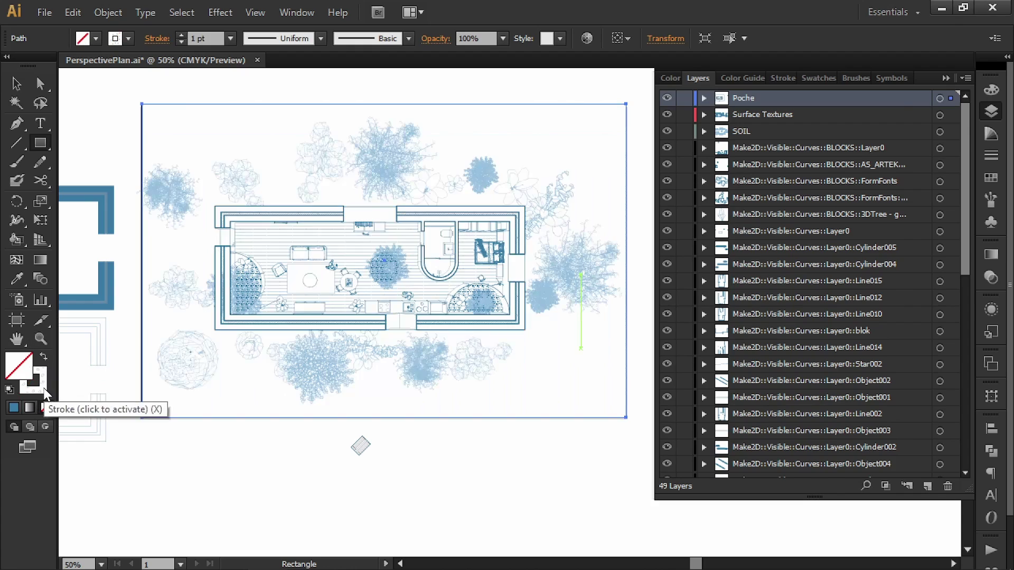
left_click(128, 39, "shift")
left_click(18, 149)
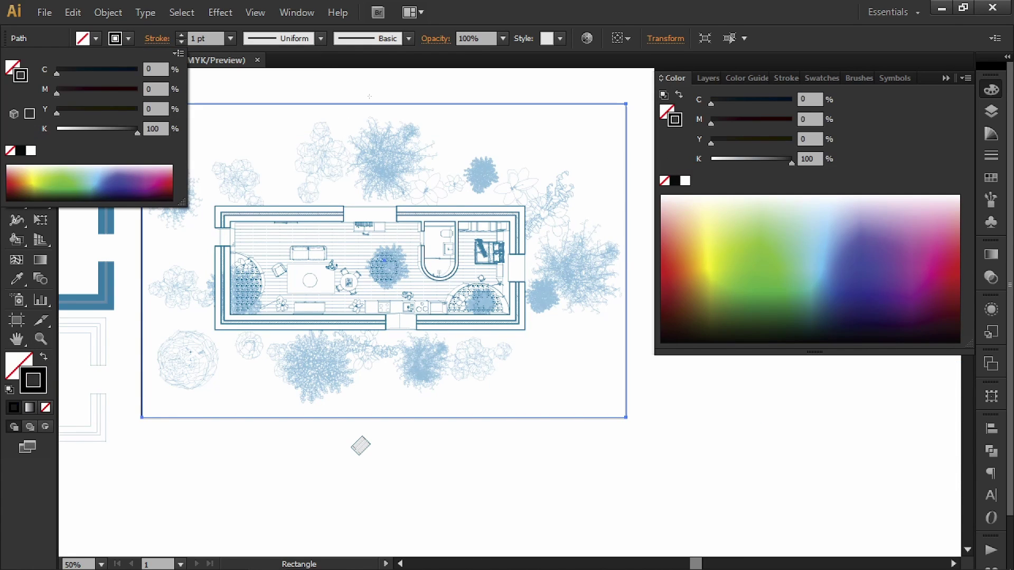
Draw a second unfilled black-stroked rectangle along the outer wall outline of the original building plan.
key("v")
left_click(513, 204)
scroll(517, 204, "down", 2)
left_click_drag(623, 196, 459, 226)
key("m")
scroll(231, 283, "up", 2)
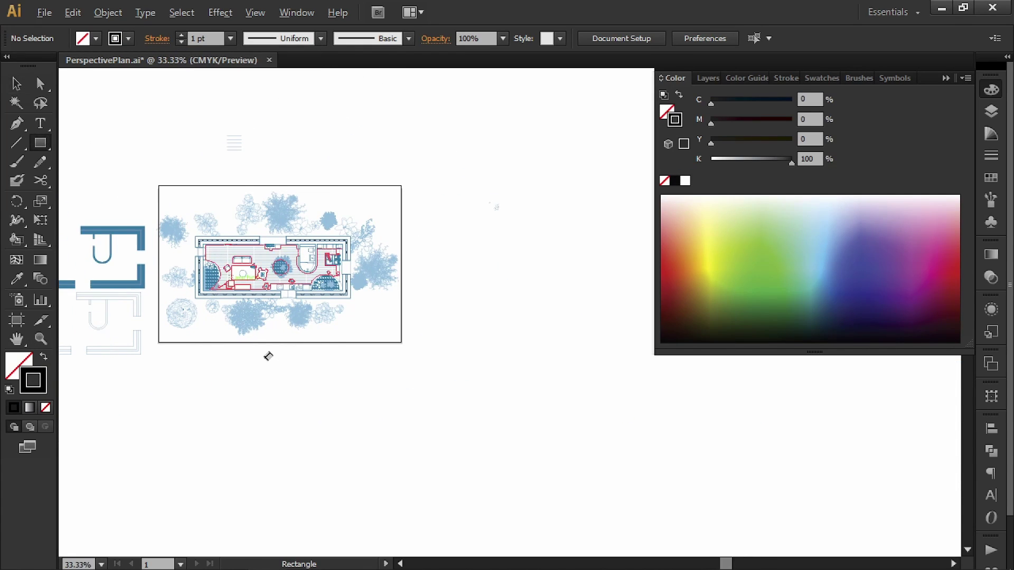
mouse_move(225, 179)
left_mouse_down()
mouse_move(252, 217)
mouse_move(254, 207)
left_mouse_up()
mouse_move(189, 218)
left_mouse_down()
mouse_move(206, 234)
mouse_move(500, 343)
left_mouse_up()
Move the SOIL layer to the head of the layer stack, above Poche.
key("v")
left_click(708, 77)
left_click_drag(769, 131, 754, 97)
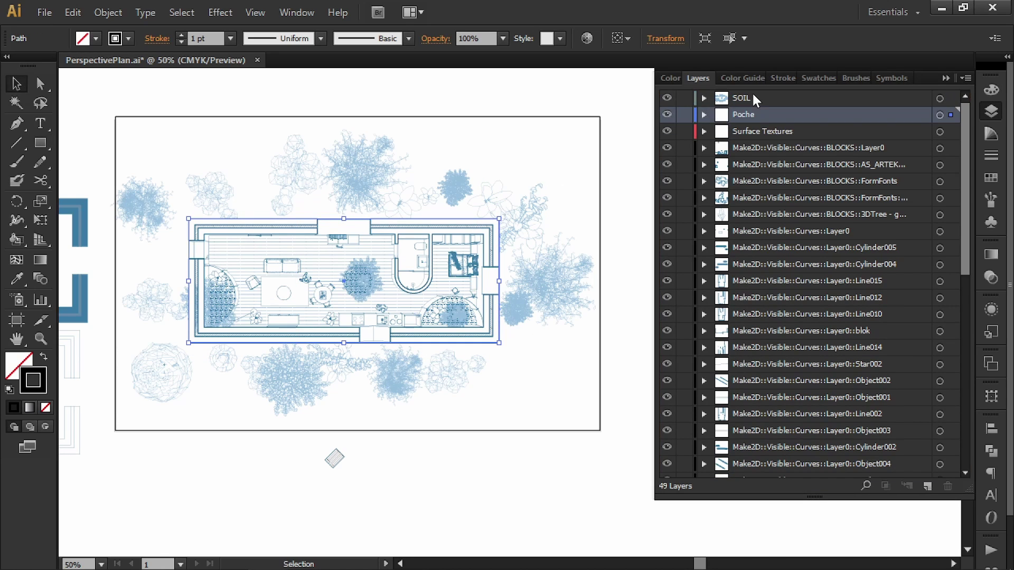
Select both rectangles with all the SOIL vegetation and place a copy in the empty area away from the original plan.
left_click(948, 114)
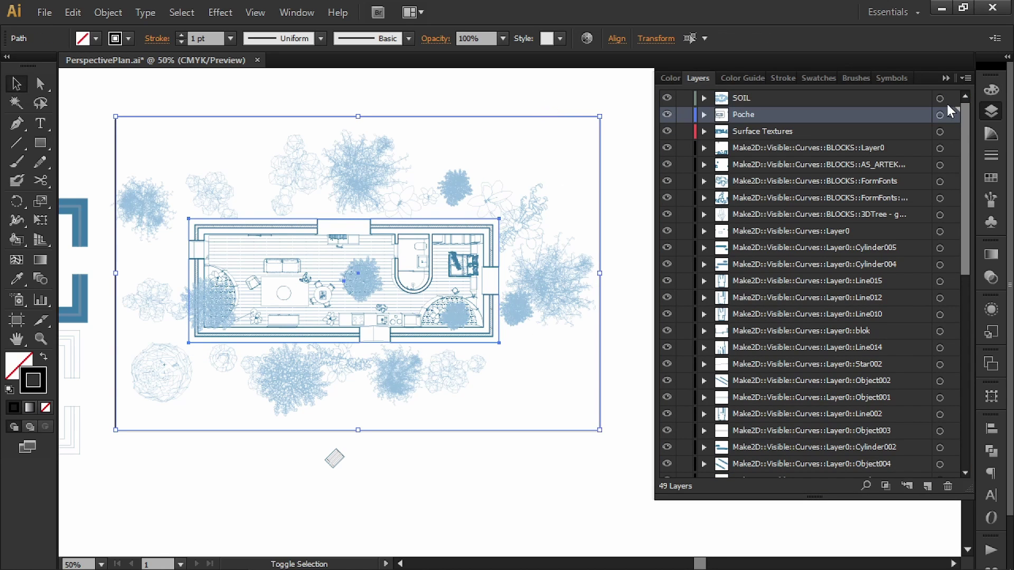
left_click(940, 99, "shift")
key("ctrl+minus")
key("ctrl+minus")
key("ctrl+minus")
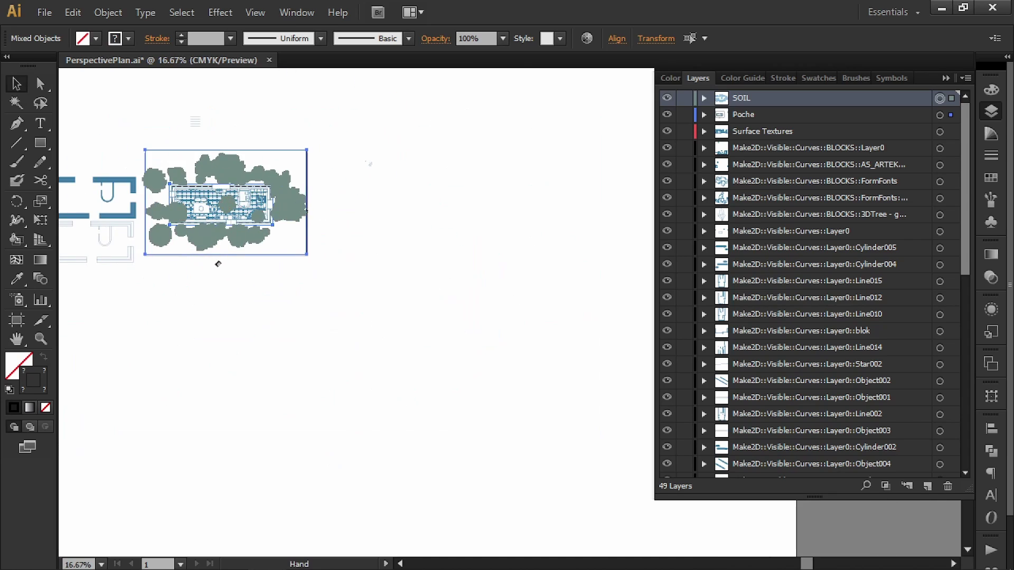
left_click_drag(298, 211, 543, 312)
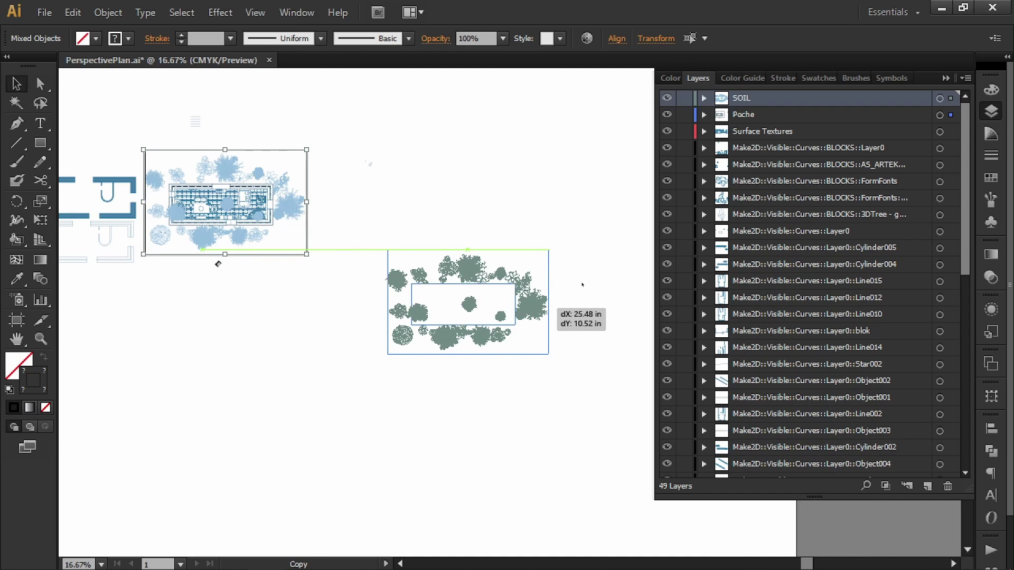
left_click_drag(582, 285, 583, 283)
left_click_drag(583, 284, 521, 230)
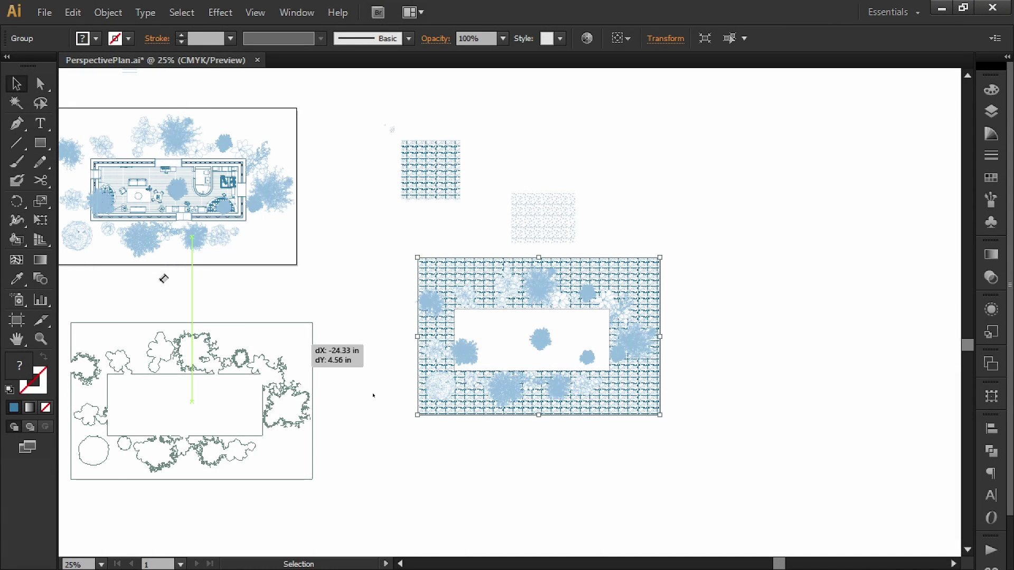
Move the patterned ground fill group clear of the copied linework and delete the leftover rectangles and vegetation copy.
left_click_drag(306, 341, 307, 341)
left_click(364, 393)
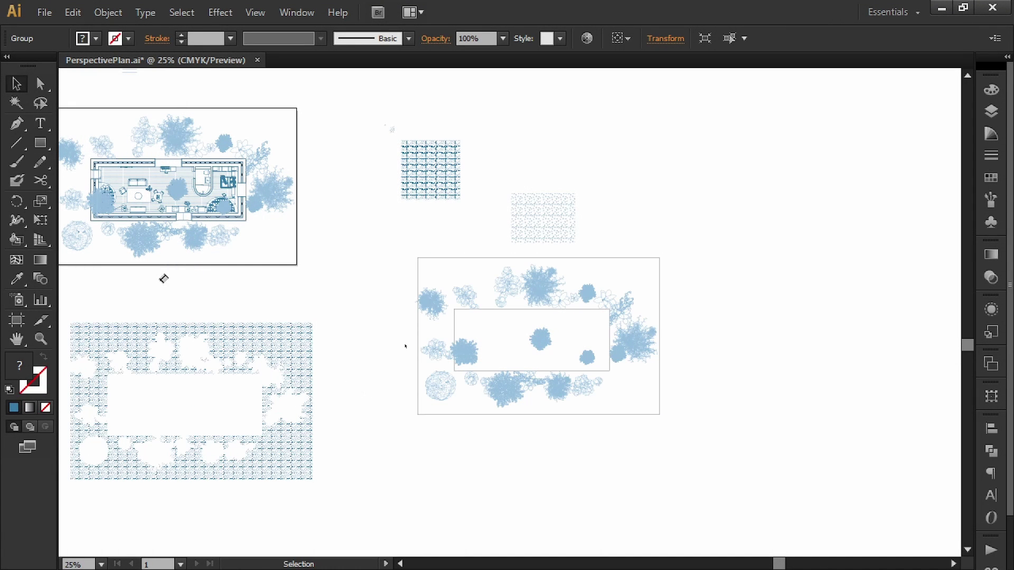
left_click_drag(724, 437, 391, 256)
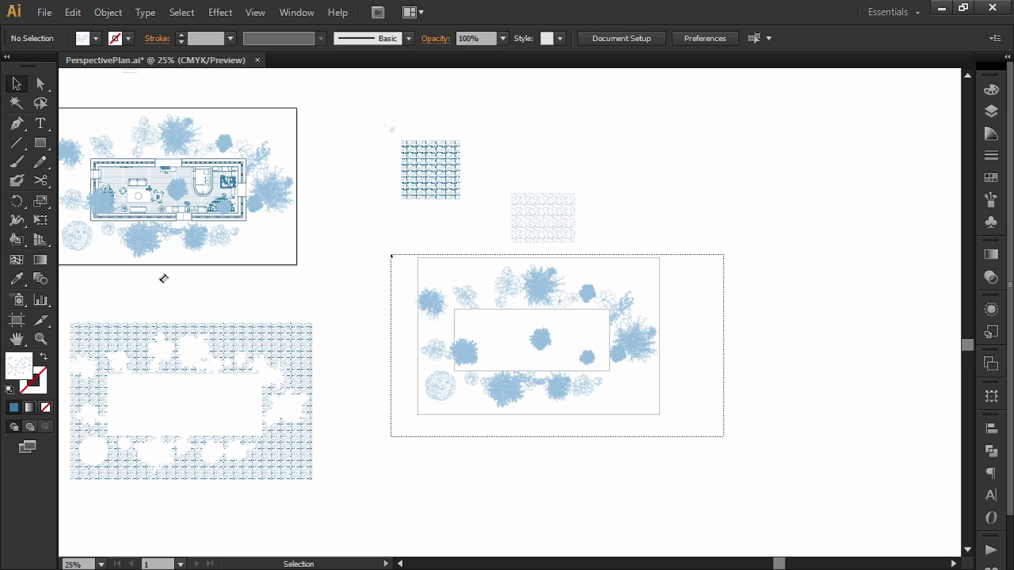
left_click_drag(391, 255, 390, 256)
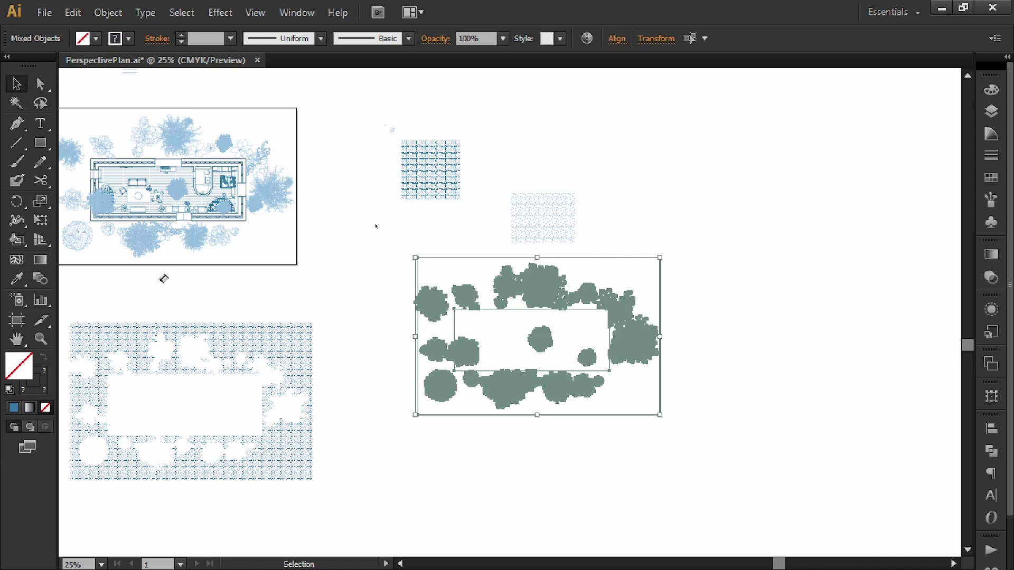
key("Delete")
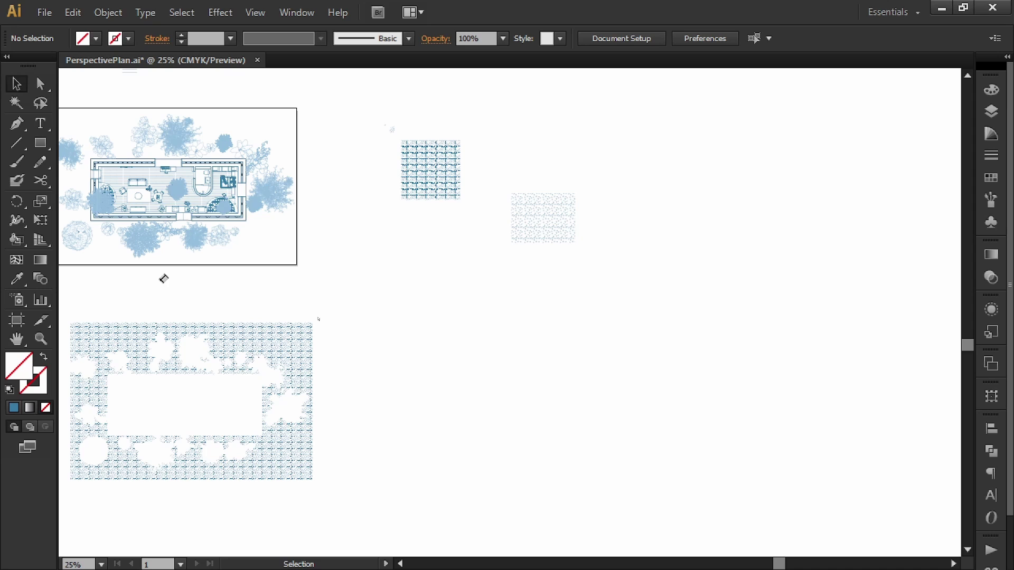
Switch to Outline view and snap the ground texture group's upper-right corner to the original plan's frame corner.
key("a")
key("ctrl+y")
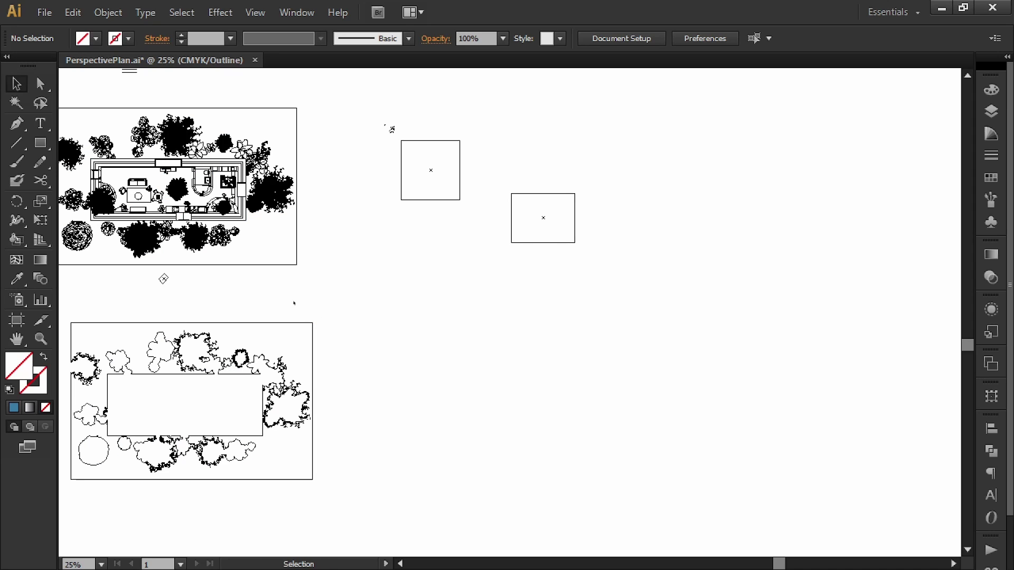
left_click_drag(313, 323, 314, 294)
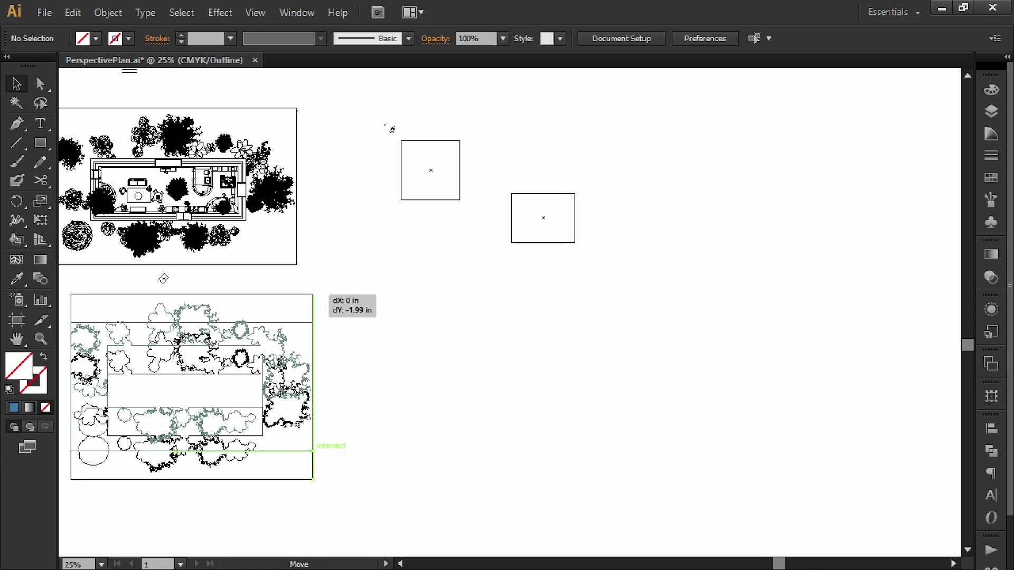
left_click_drag(314, 295, 298, 110)
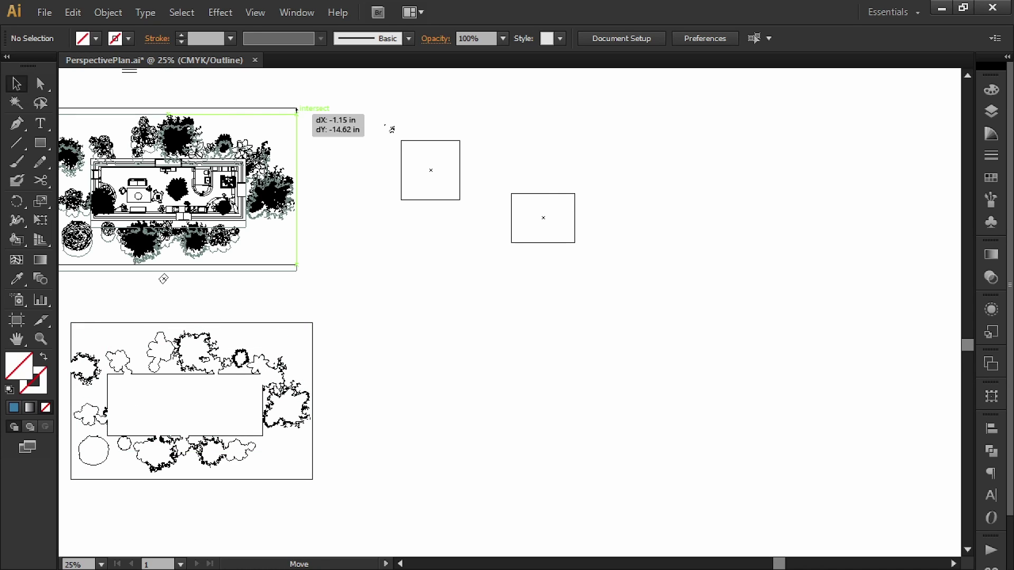
left_click_drag(392, 129, 392, 129)
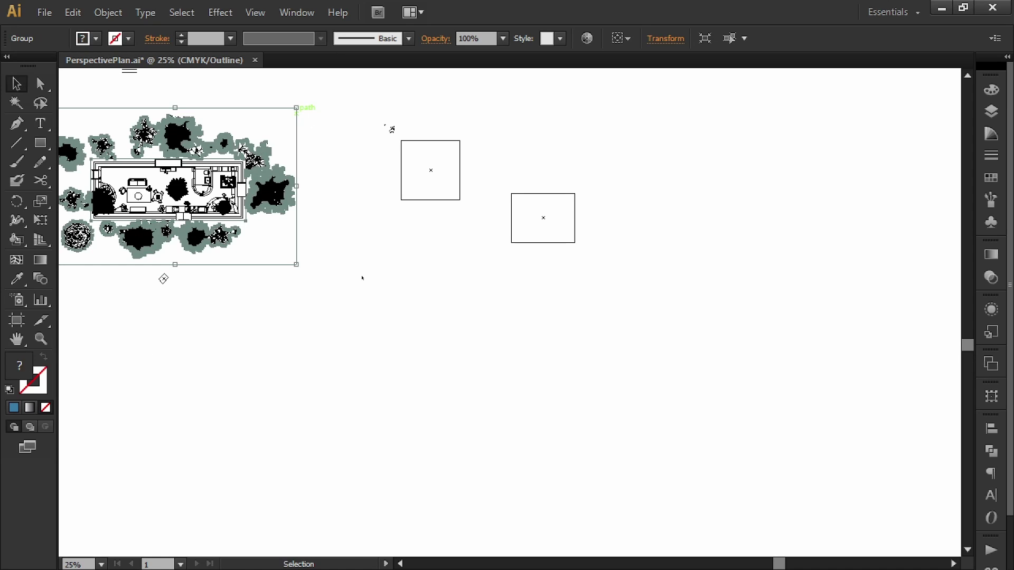
Transfer the ground texture group from the SOIL layer to the Surface Textures layer, keeping it in place, and deselect it.
left_click(991, 110)
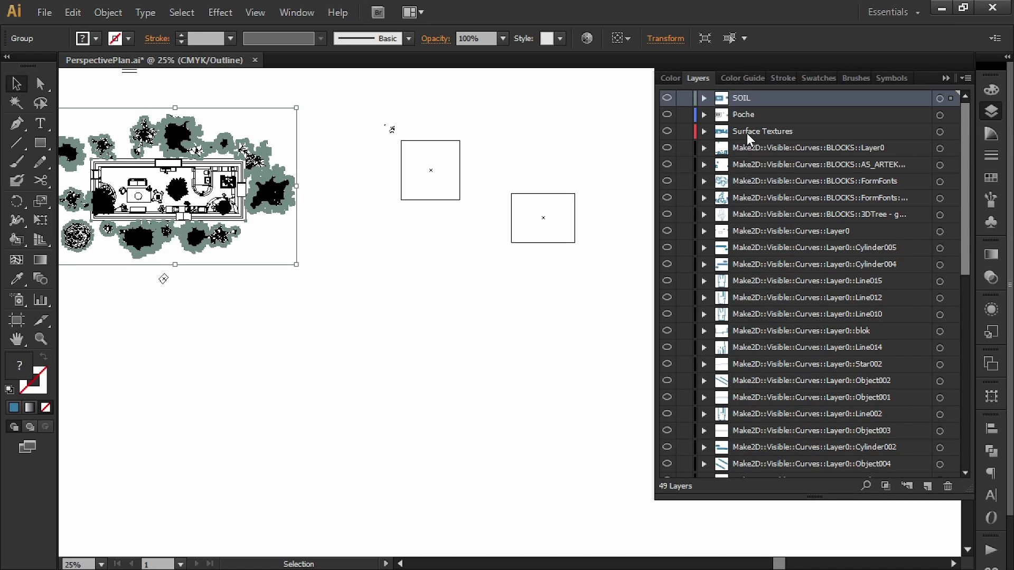
left_click(459, 365)
left_click(782, 131)
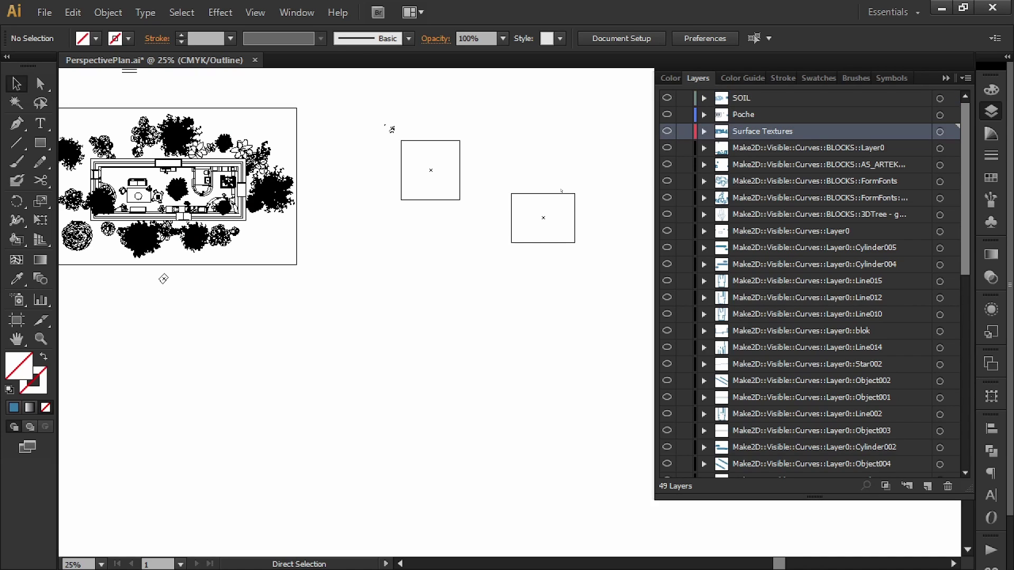
key("ctrl+a")
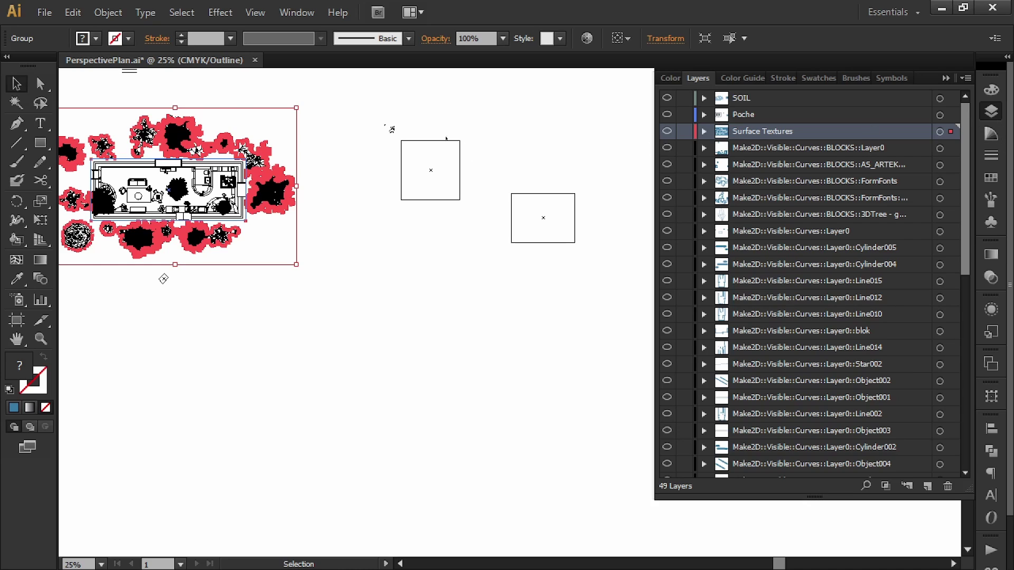
left_click(438, 374)
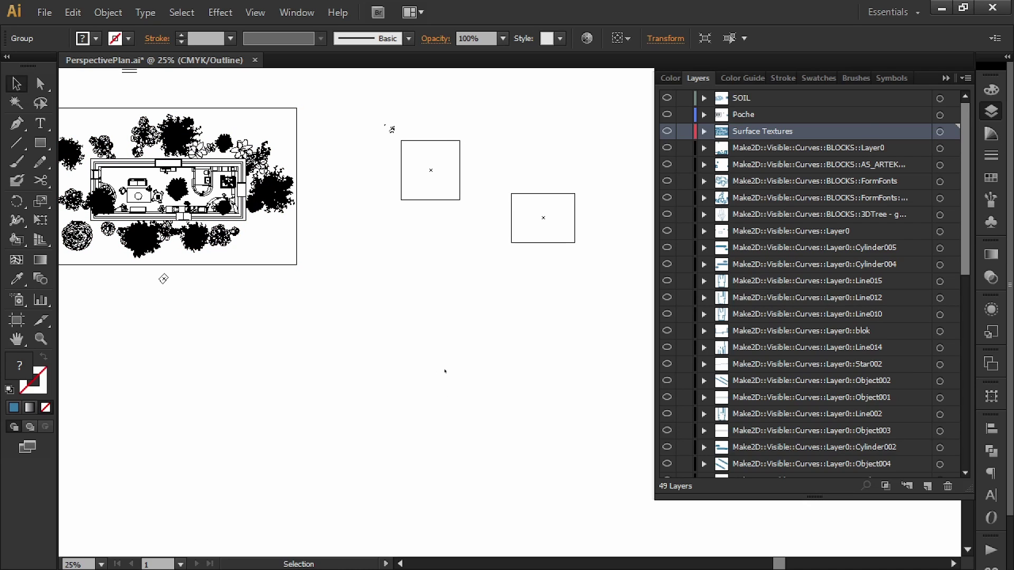
Return to Preview and hide the SOIL layer.
key("a")
key("ctrl+y")
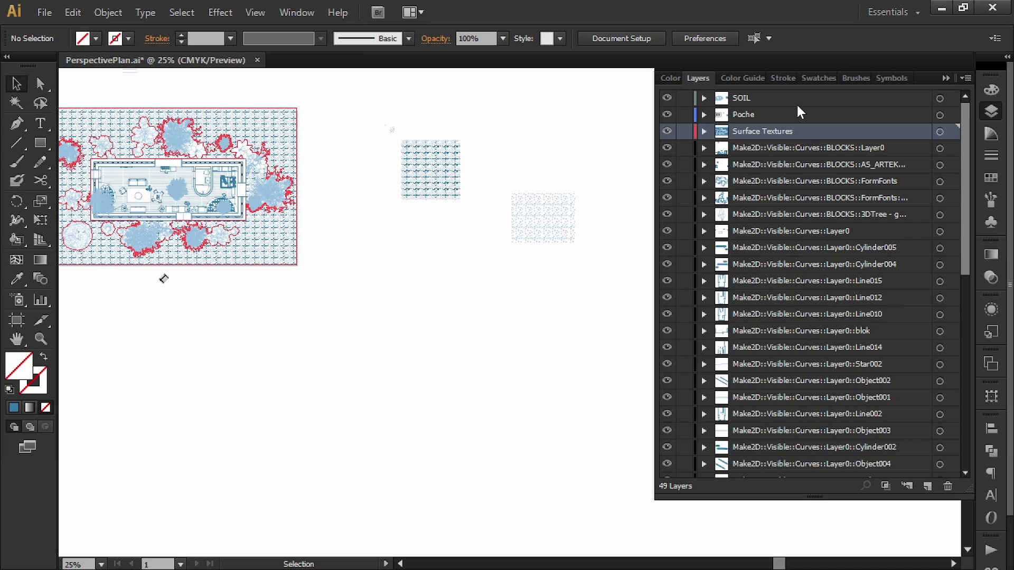
left_click(667, 98)
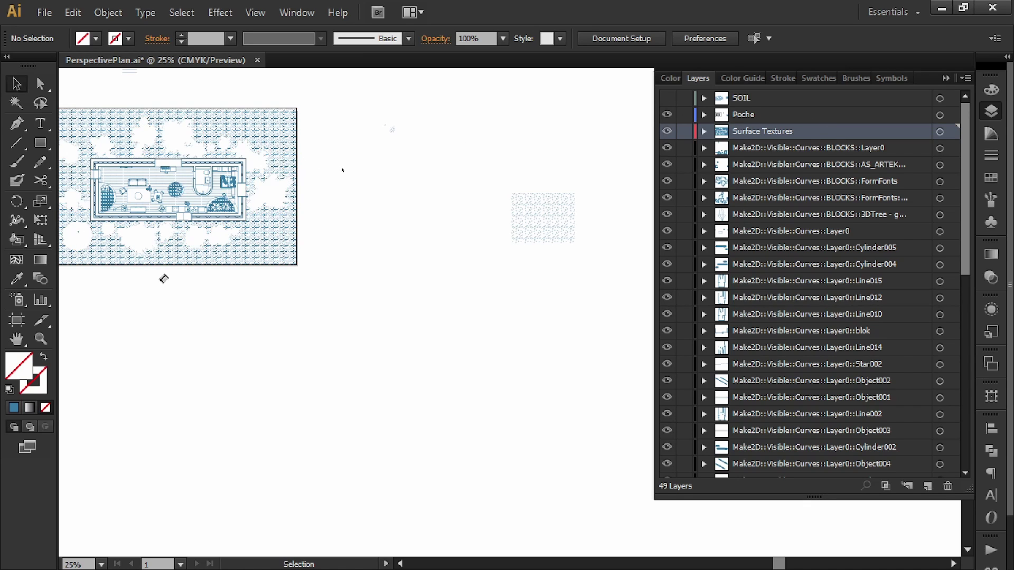
Select the ground, floor and planter texture fills on the original plan and set their opacity to 50%.
left_click_drag(320, 185, 470, 257)
key("ctrl+a")
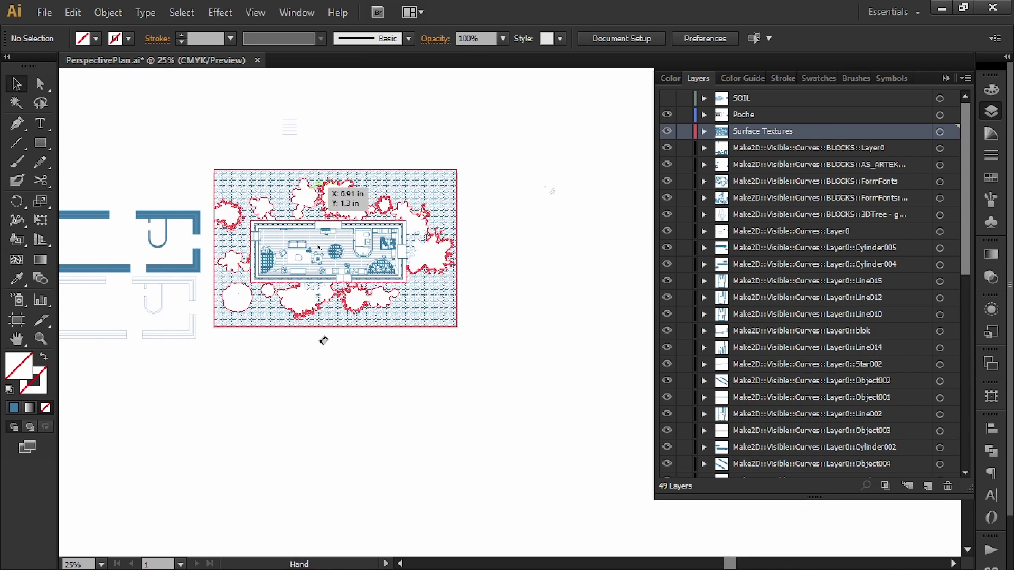
key("ctrl+equal")
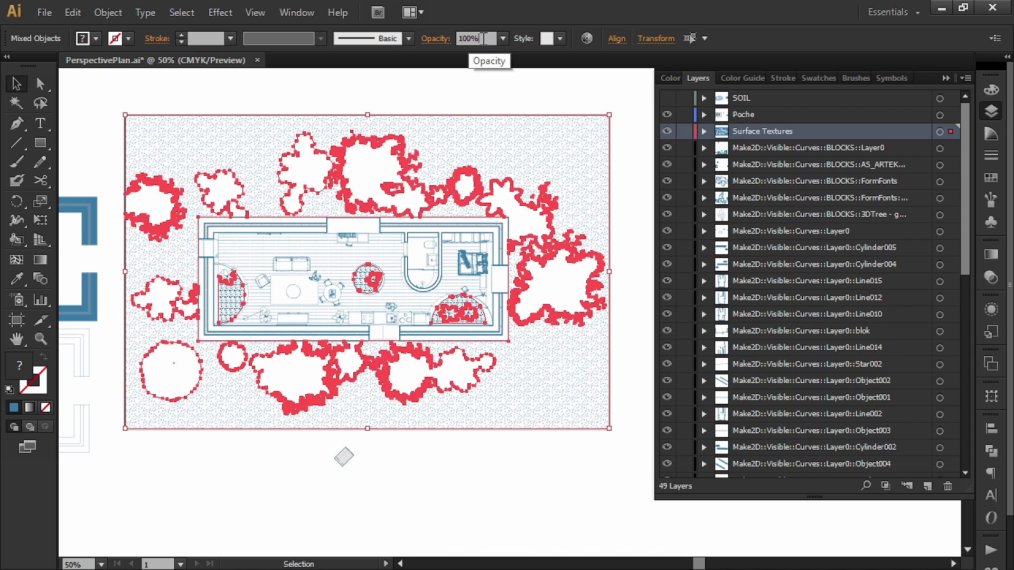
left_click(474, 38)
type("50")
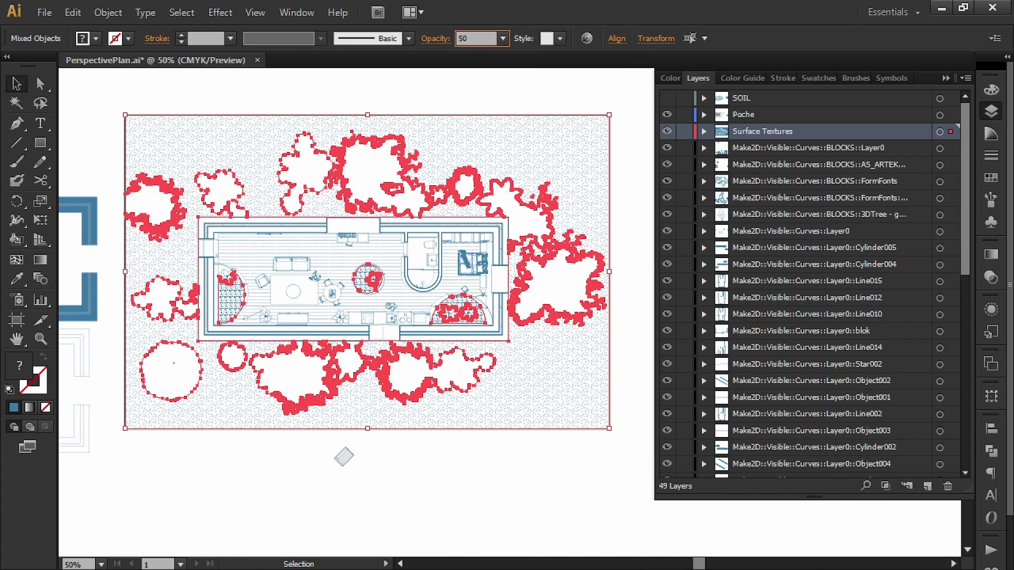
key("Return")
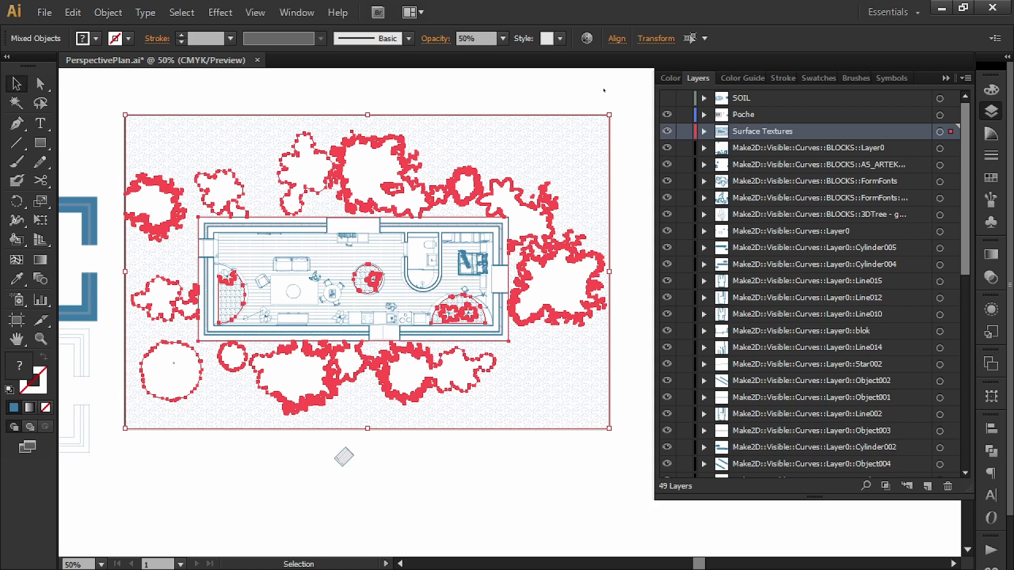
Set the opacity of the selected texture fills to 30% and deselect them.
left_click(478, 38)
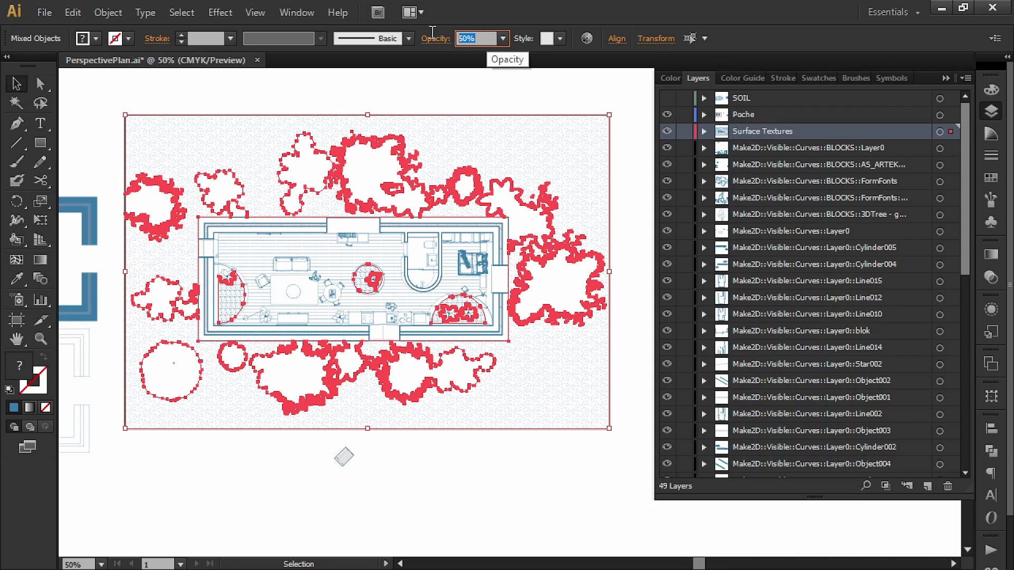
type("30")
key("Return")
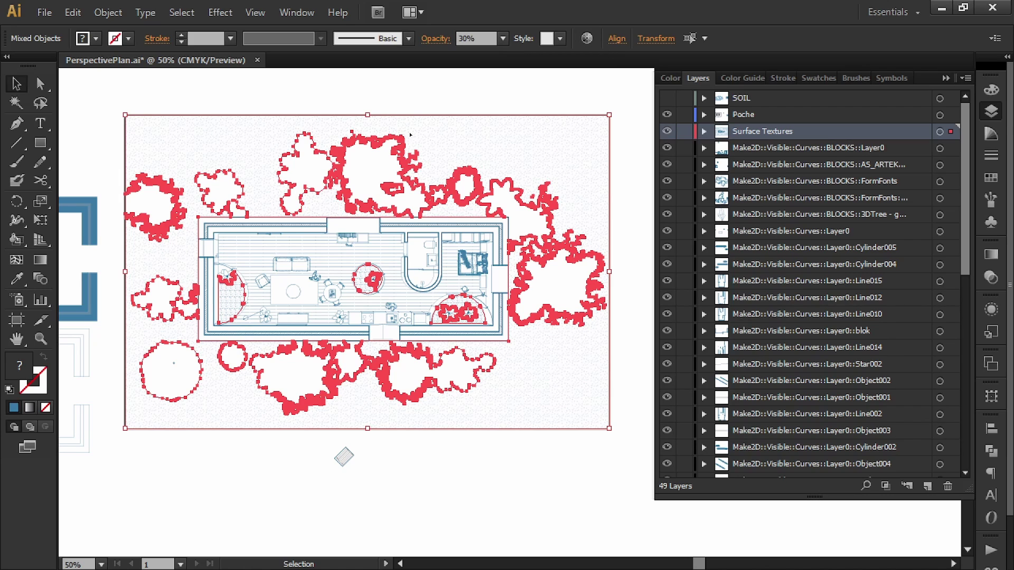
left_click(537, 90)
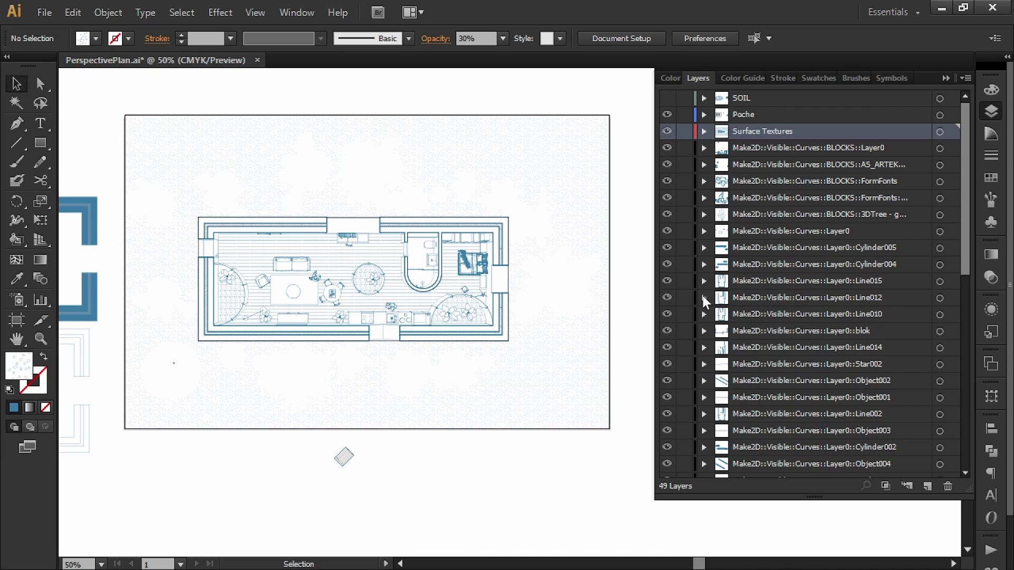
Show the SOIL layer again and inspect the lightened textures against the plan's furniture, walls and vegetation.
left_click(667, 98)
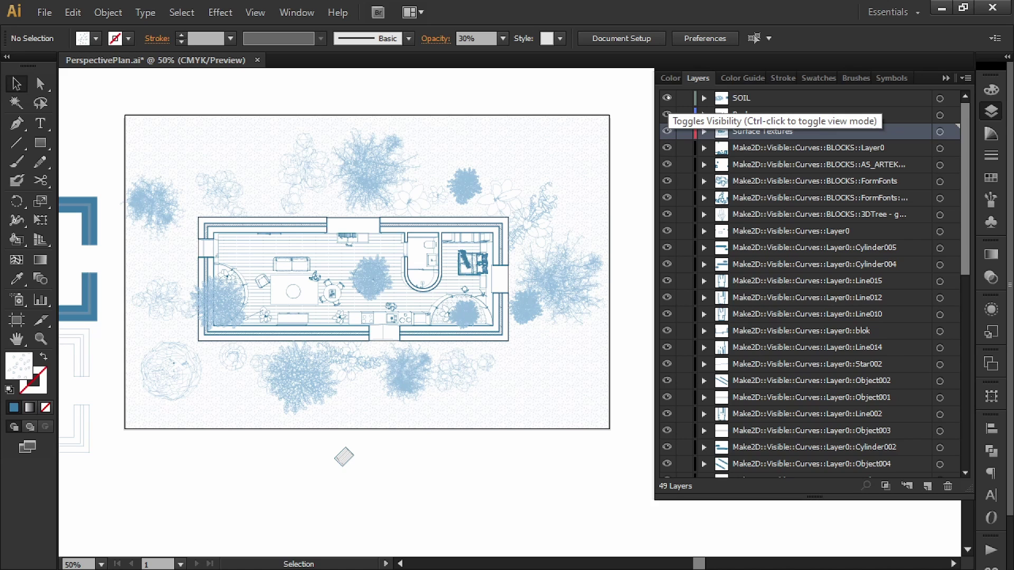
scroll(285, 233, "up", 2)
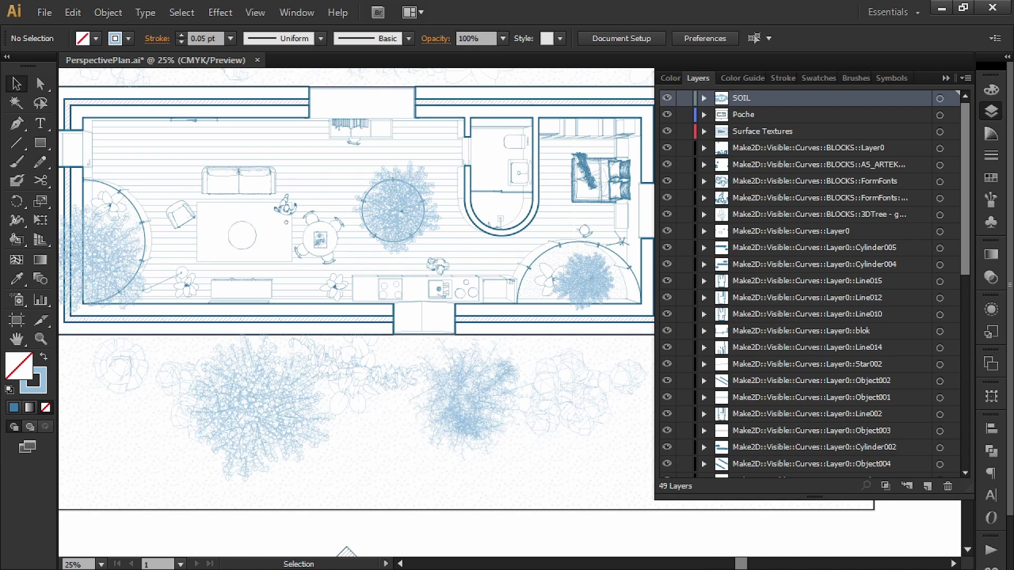
scroll(259, 231, "up", 3)
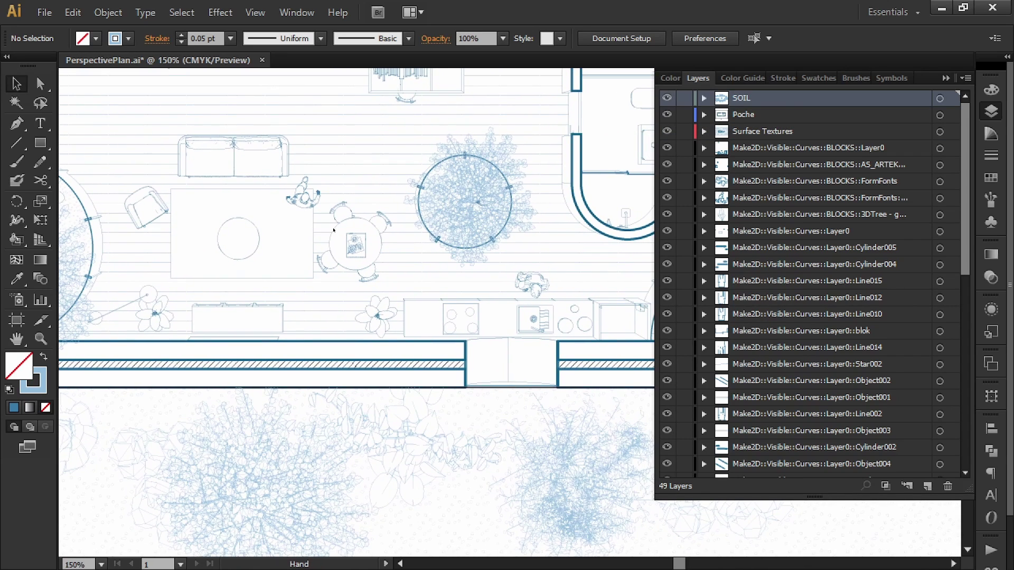
scroll(333, 230, "down", 1)
scroll(370, 243, "up", 3)
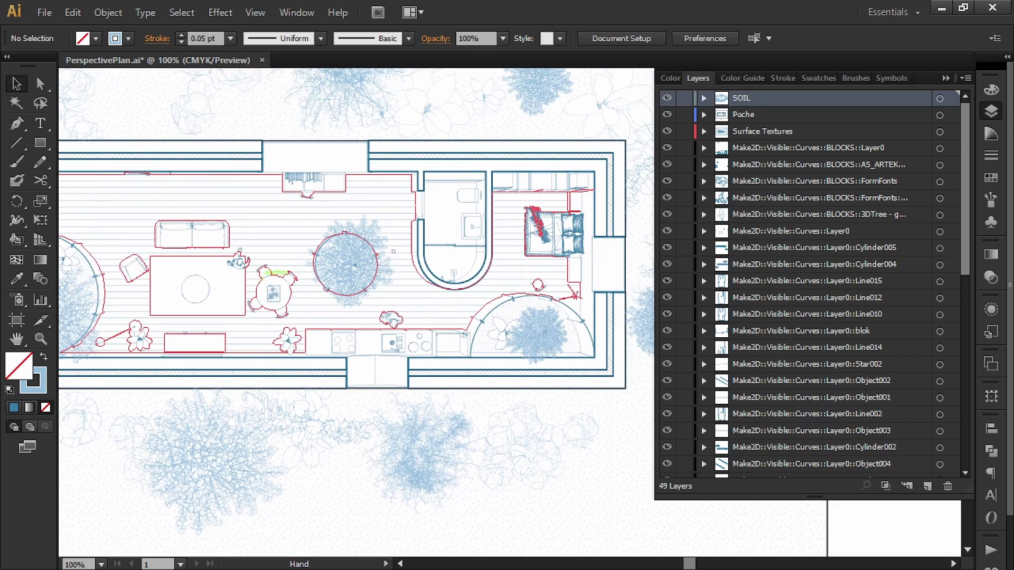
Create a new layer above SOIL and name it Annotations.
left_click_drag(393, 251, 447, 272)
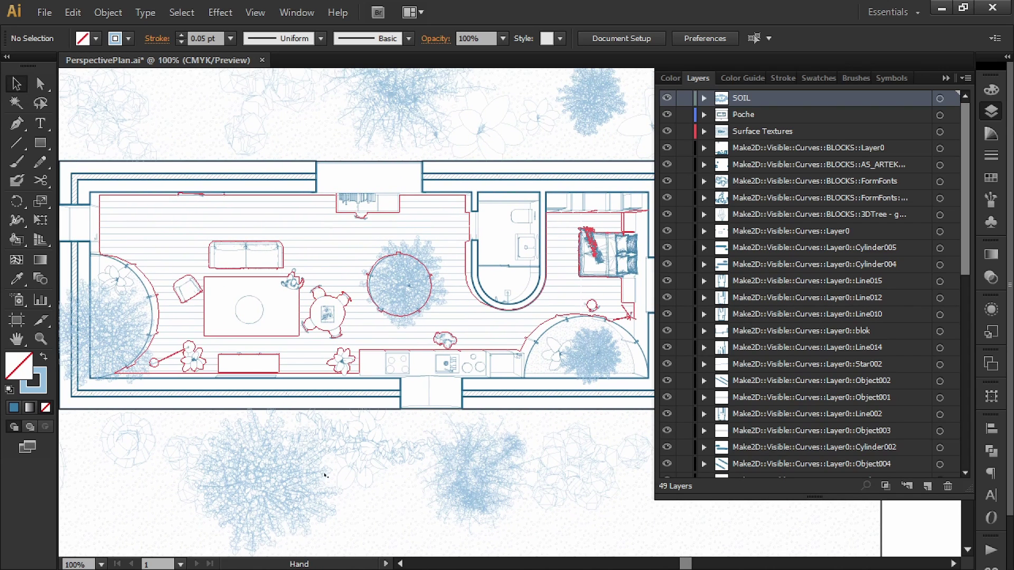
scroll(386, 380, "down", 2)
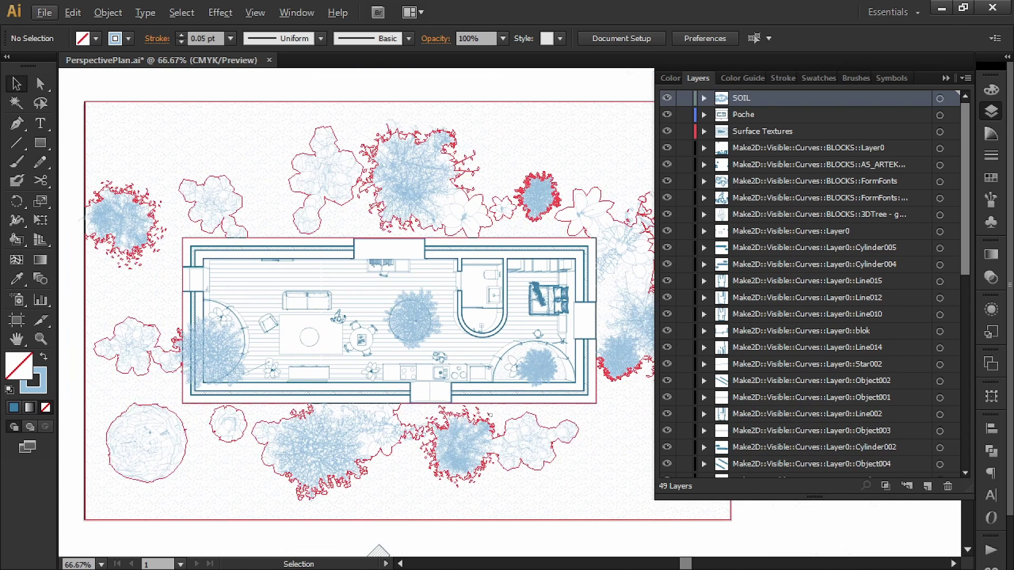
left_click_drag(554, 422, 534, 432)
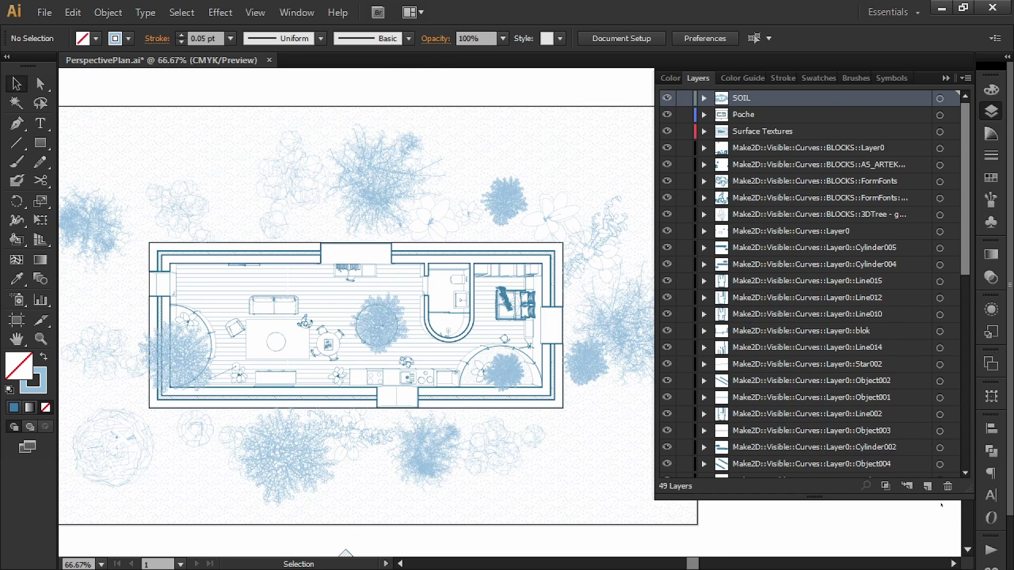
left_click(929, 486)
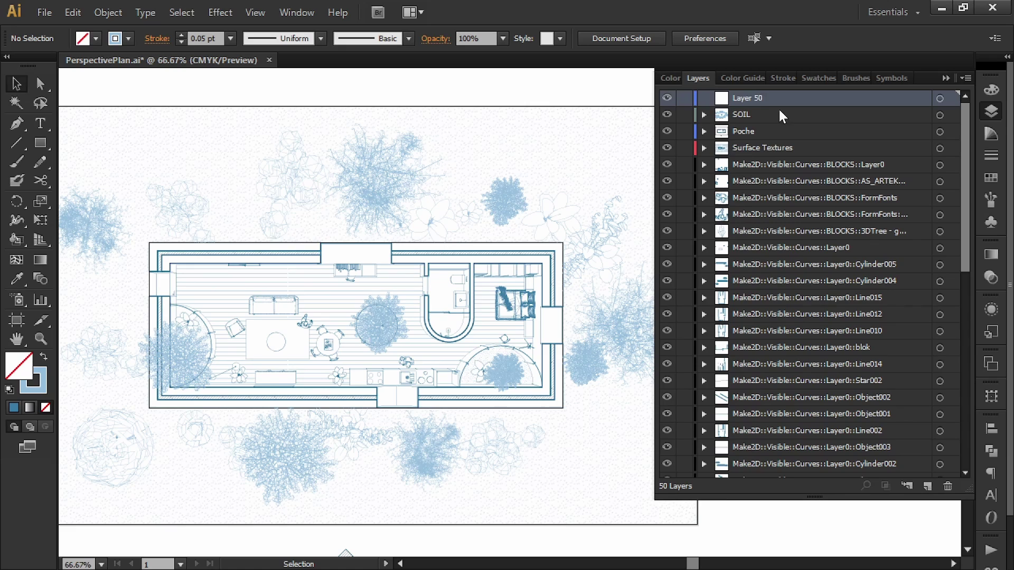
double_click(753, 98)
type("Anno")
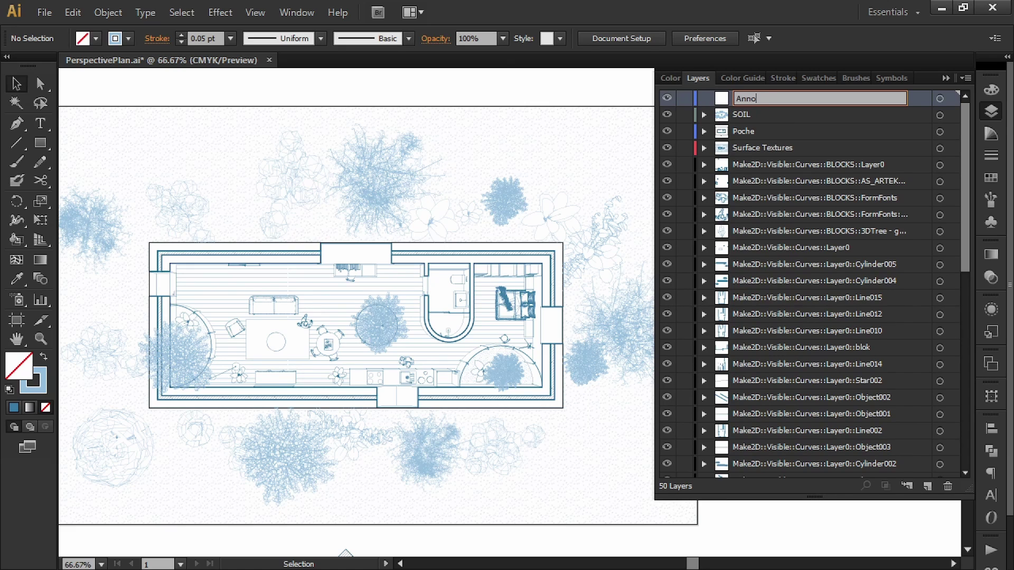
type("tations")
key("Return")
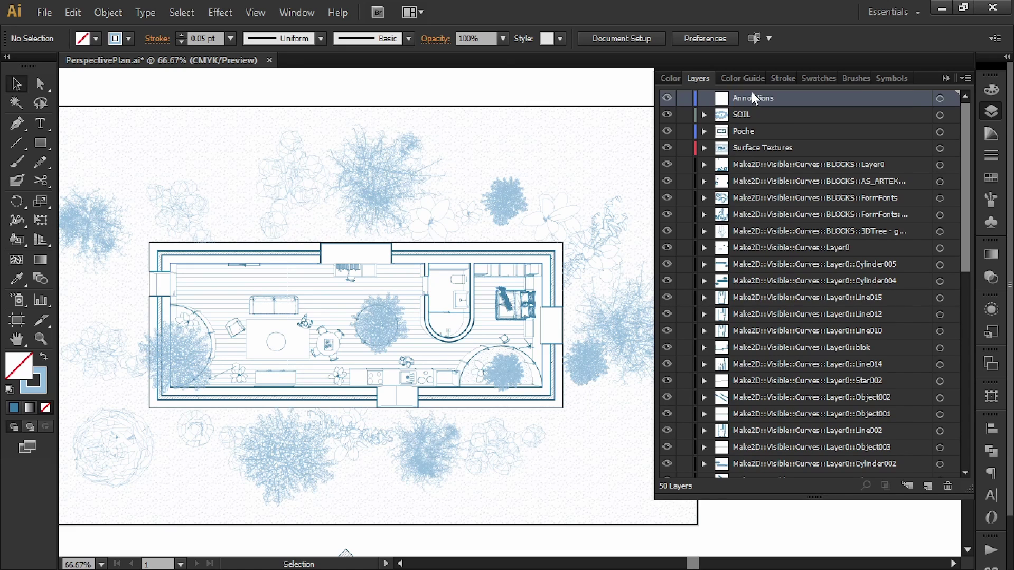
Place a text label reading "living" in the blank area above the plan.
left_click(40, 123)
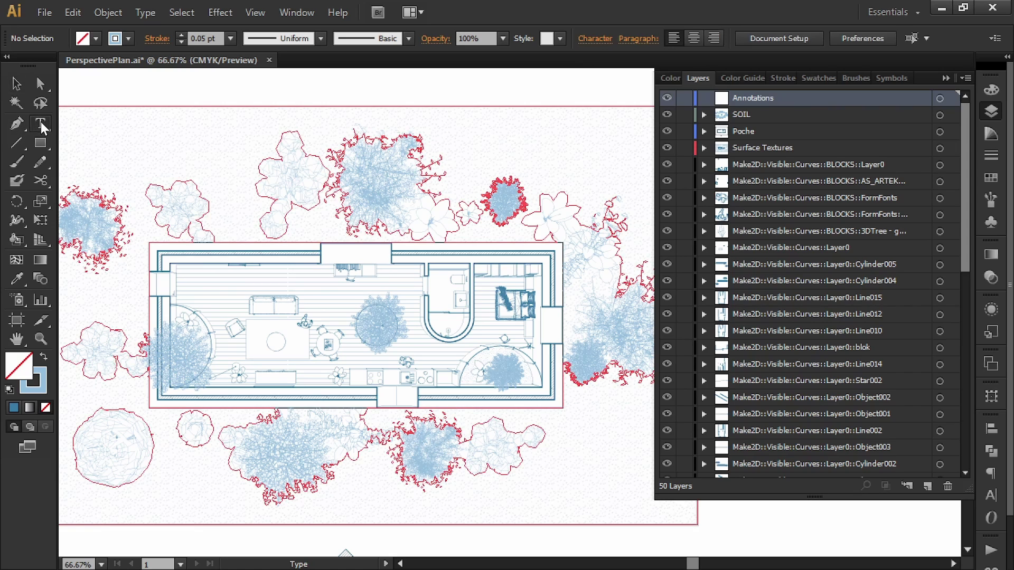
left_click(316, 78)
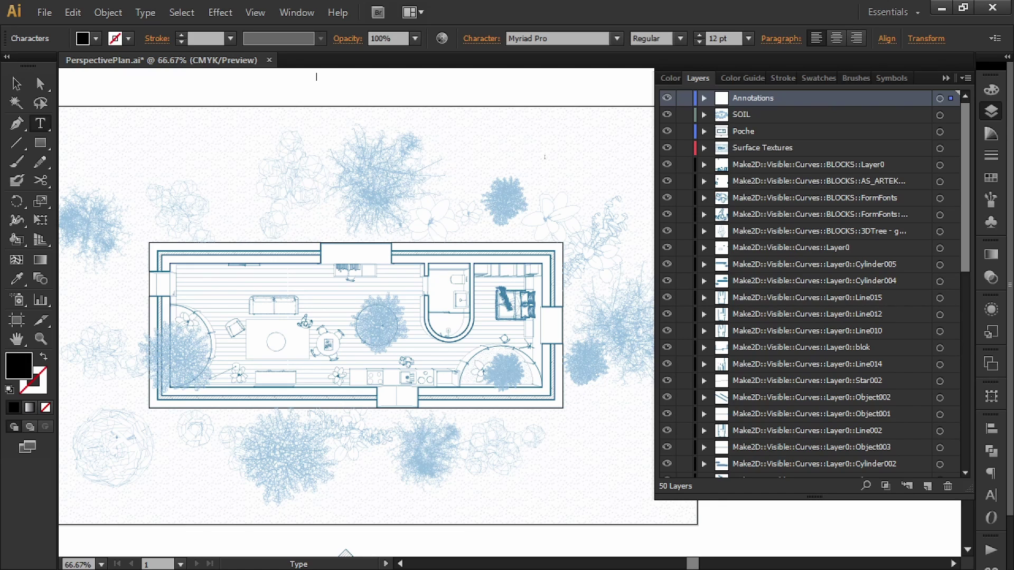
type("living")
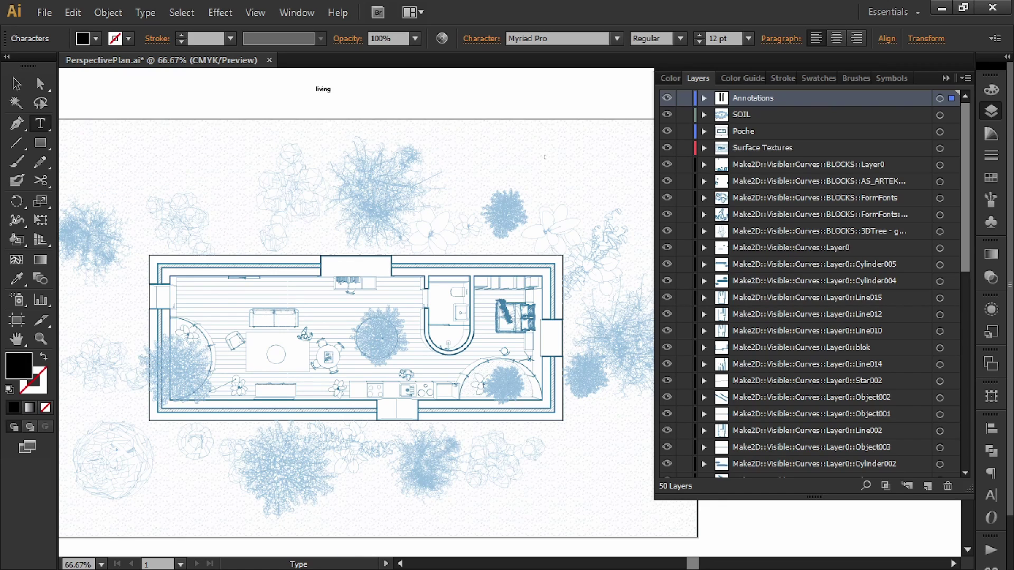
type("A")
key("BackSpace")
Set the whole living label in all caps with a tracking of 150.
double_click(324, 96)
left_click(992, 494)
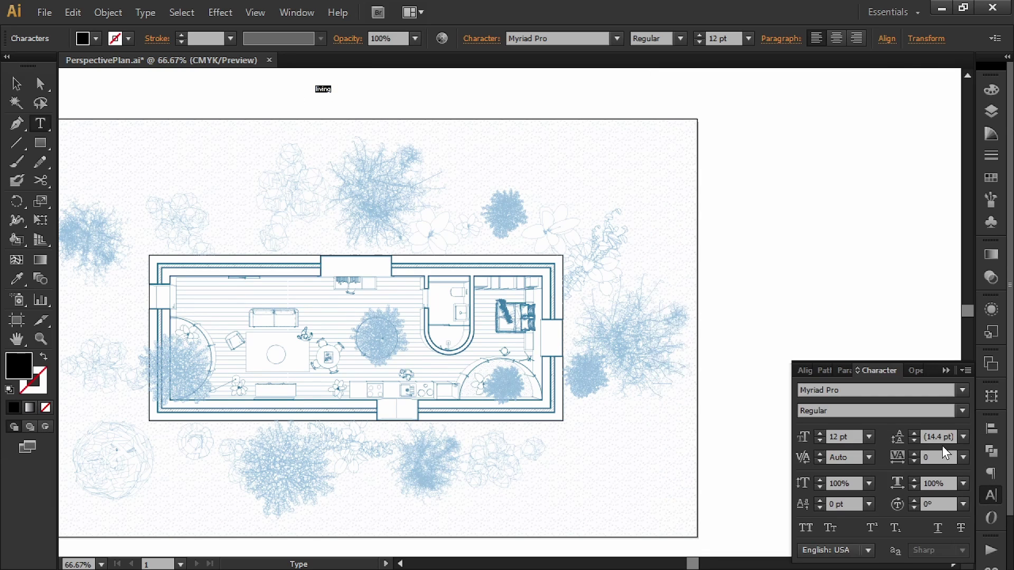
left_click(806, 528)
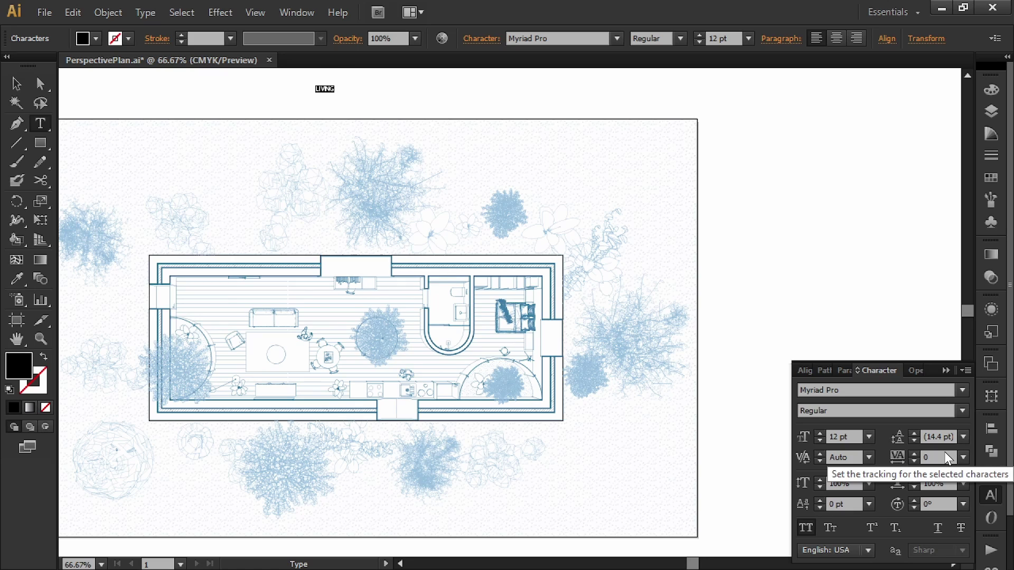
left_click(937, 455)
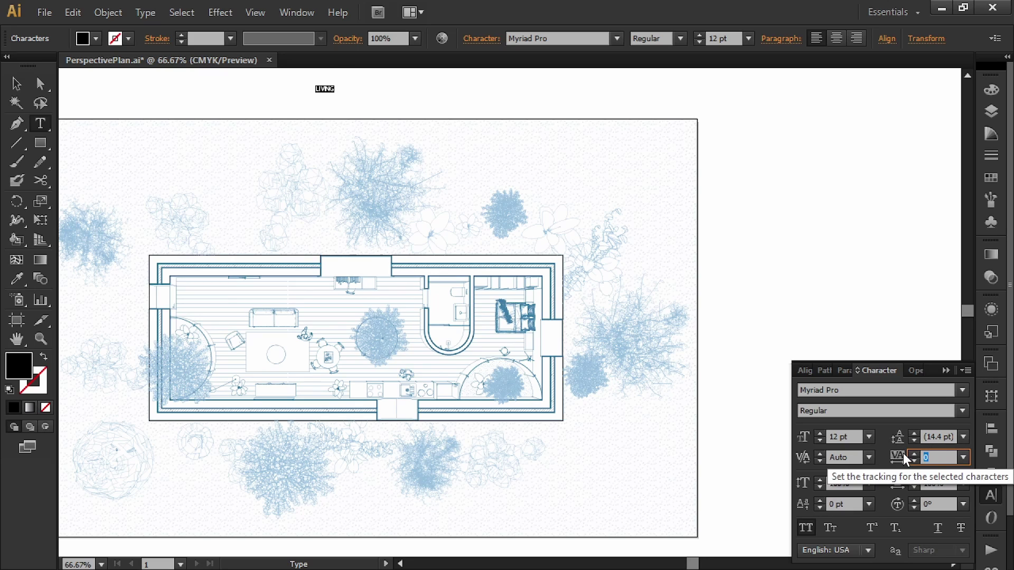
type("150")
key("Return")
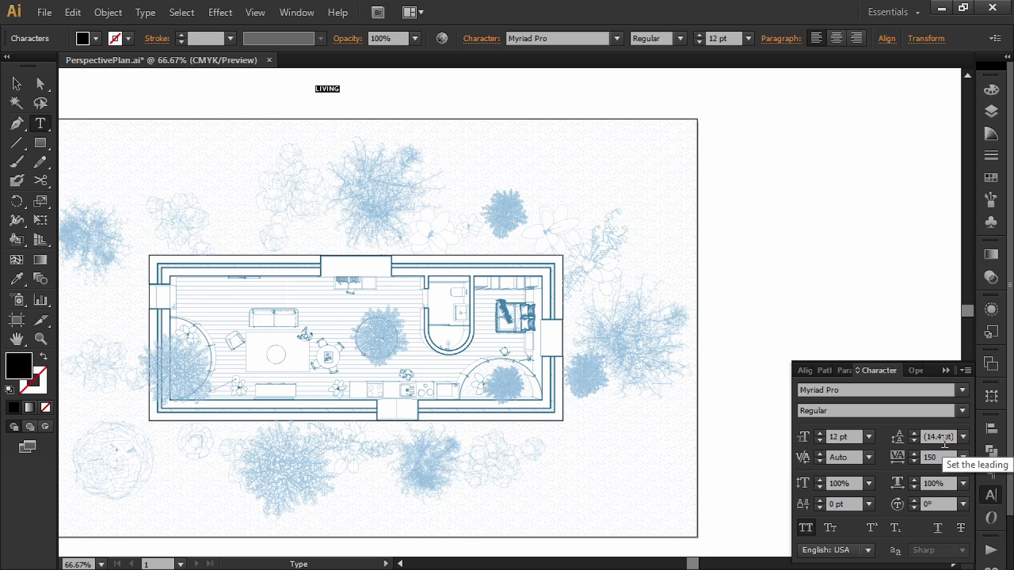
Set the selected label text to 10 pt Arial Regular.
left_click(870, 436)
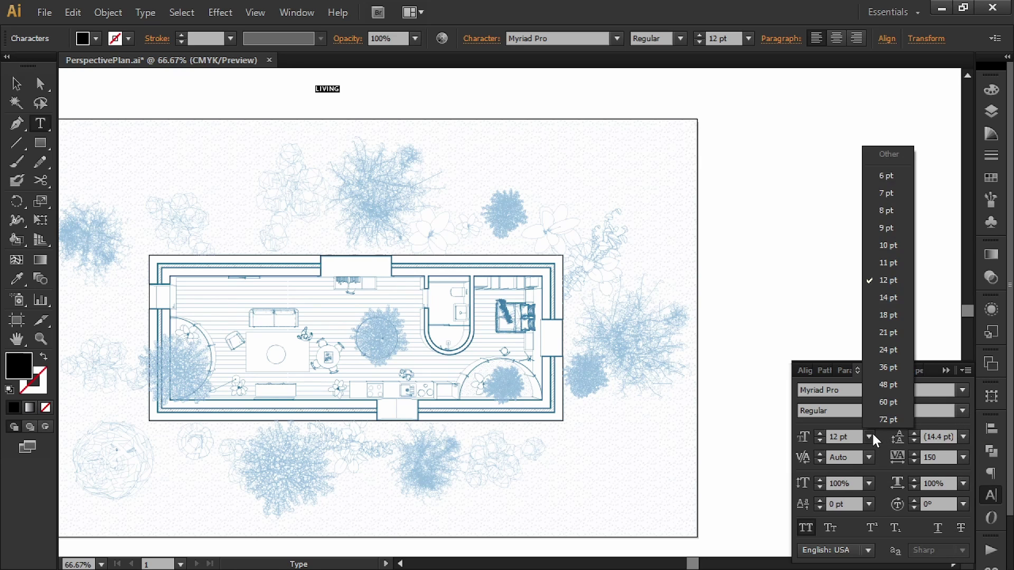
left_click(875, 245)
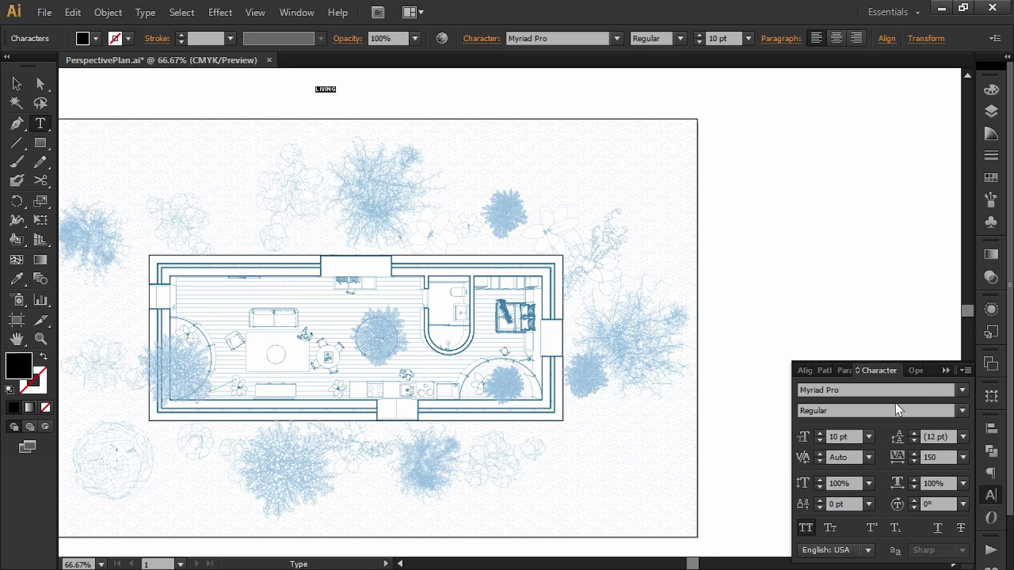
left_click(962, 389)
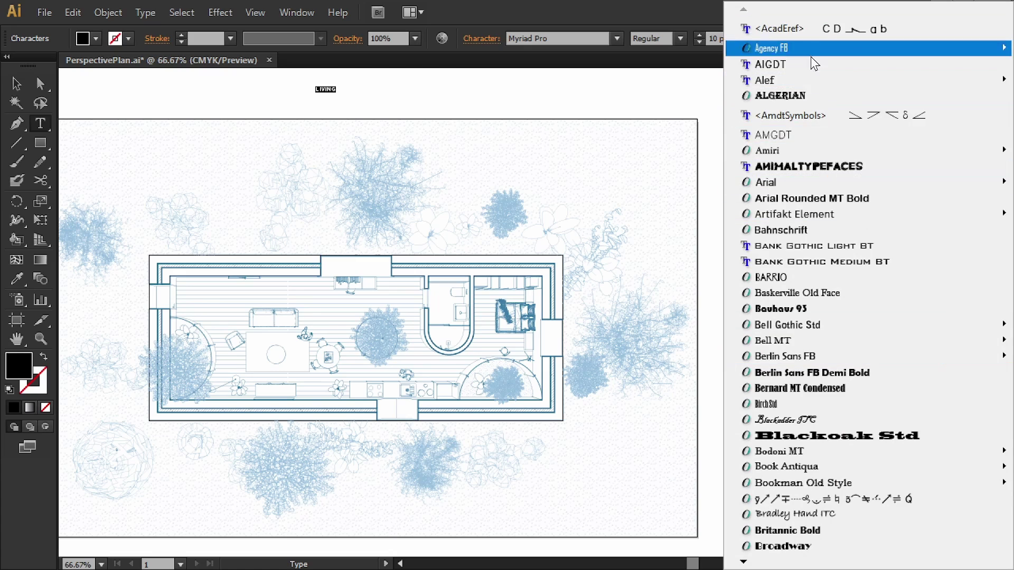
mouse_move(816, 181)
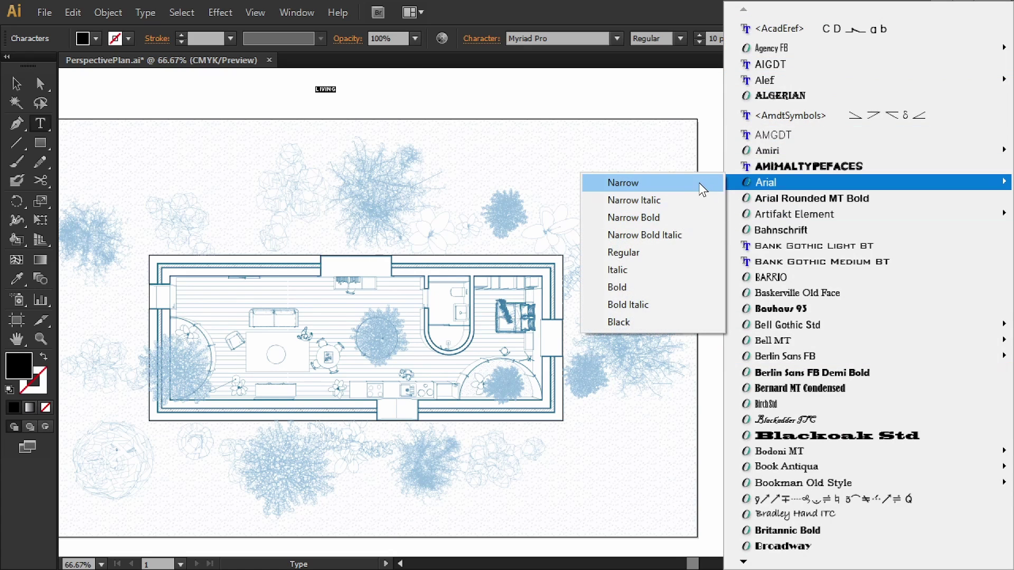
left_click(663, 252)
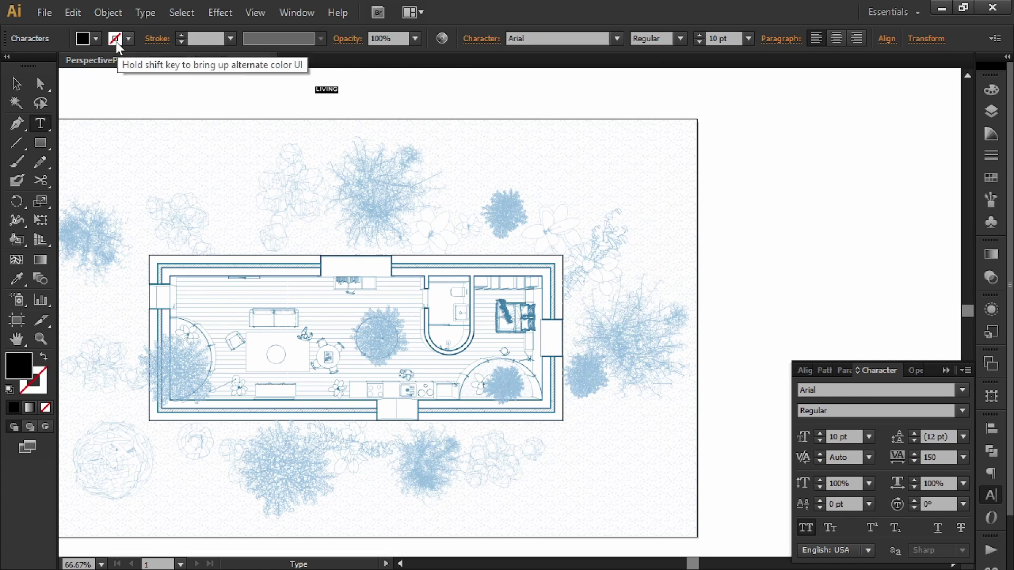
Set the label text's fill color to C 80, M 0, Y 0, K 35.
left_click(96, 39)
left_click(93, 39)
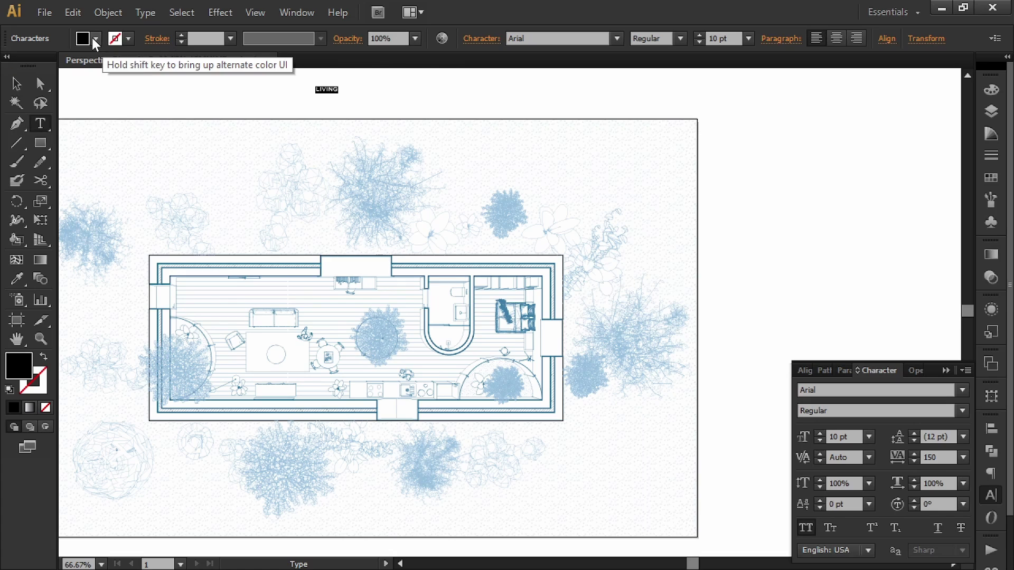
left_click(93, 39, "shift")
left_click_drag(95, 127, 57, 128)
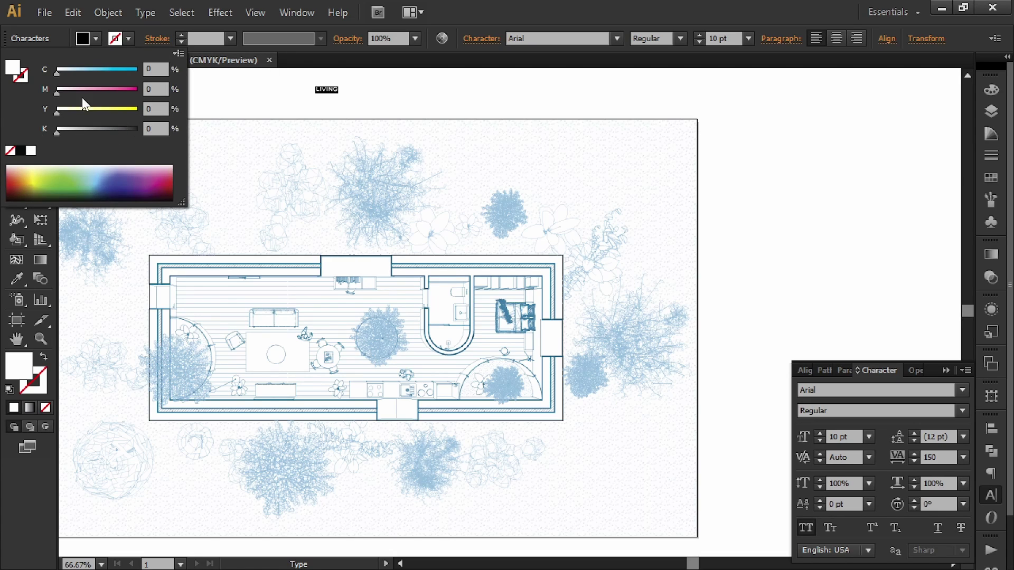
left_click(153, 69)
type("80")
key("Tab")
key("Tab")
key("Tab")
type("35")
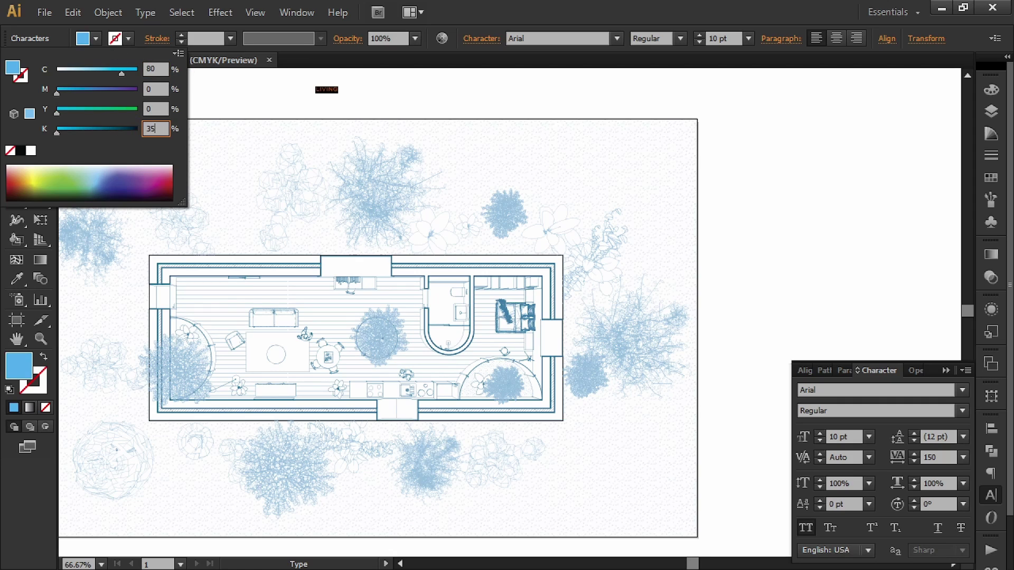
key("Return")
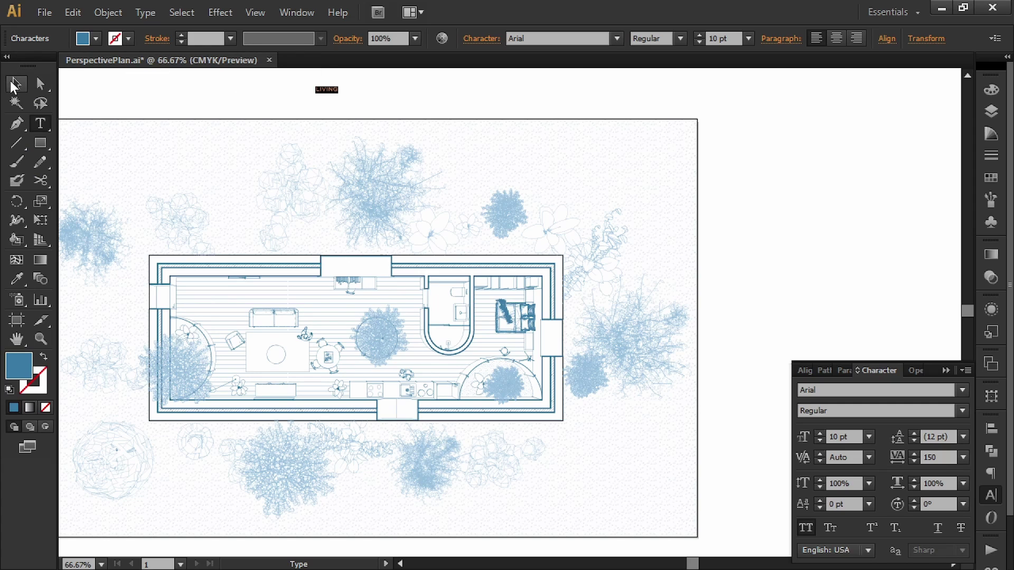
Move the LIVING label onto the rug below the sofa and deselect it.
key("v")
left_click(213, 85)
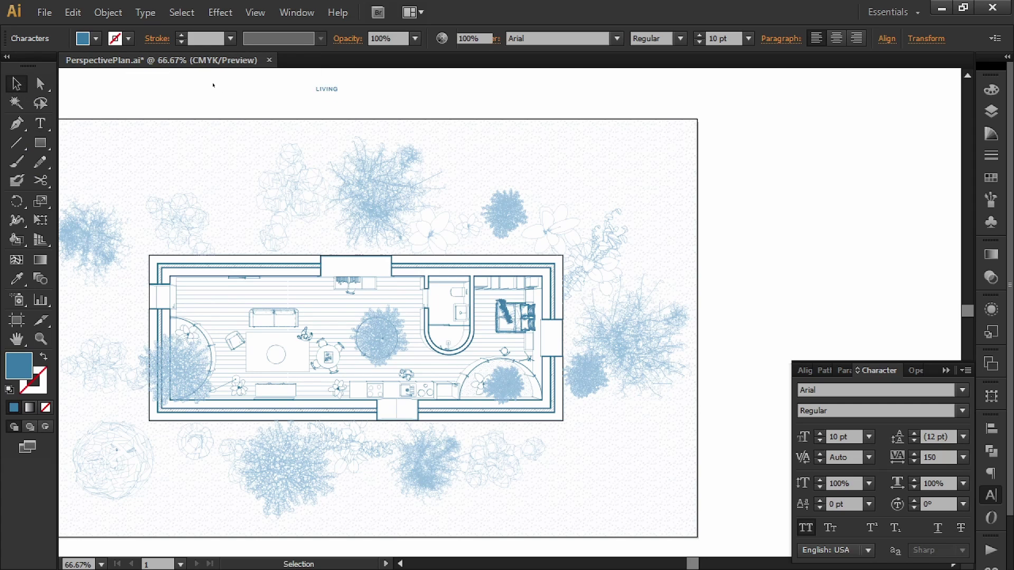
left_click_drag(332, 91, 279, 342)
left_click(417, 80)
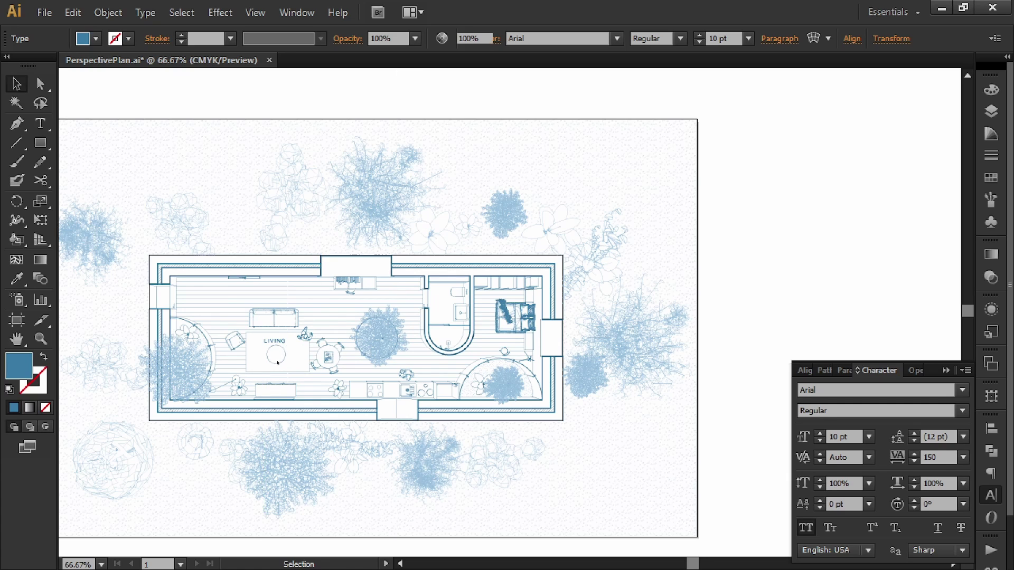
Reduce the LIVING label to 8 pt and shift it up to the rug's upper edge.
scroll(278, 363, "up", 2)
left_click_drag(278, 363, 294, 358)
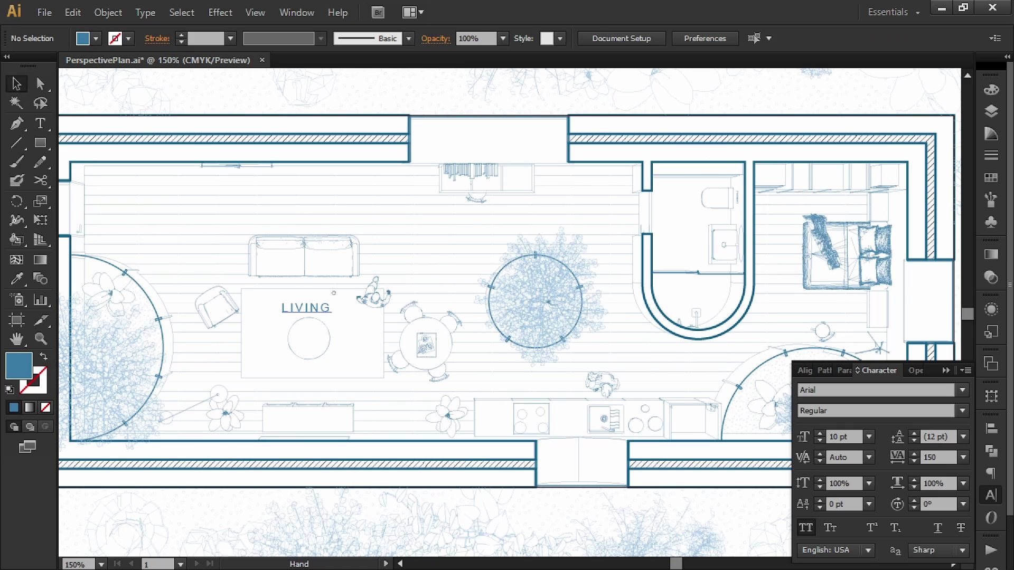
left_click(294, 310)
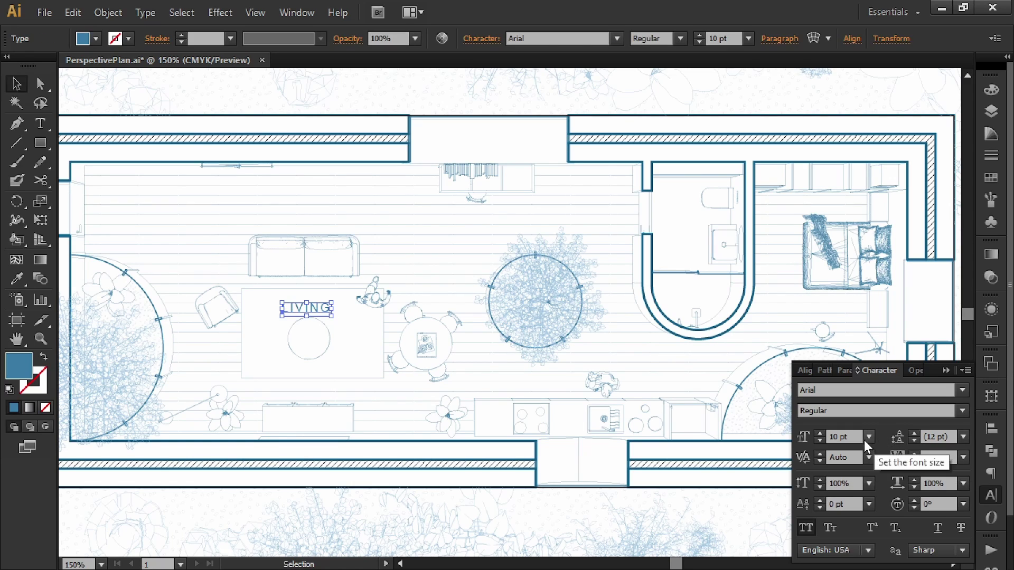
left_click(820, 441)
left_click(821, 441)
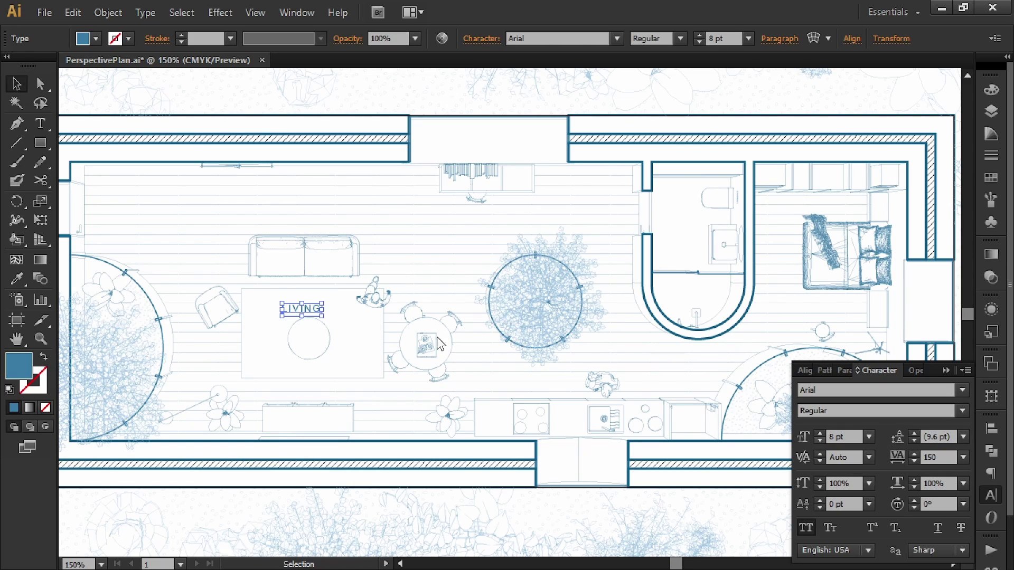
left_click_drag(317, 310, 328, 293)
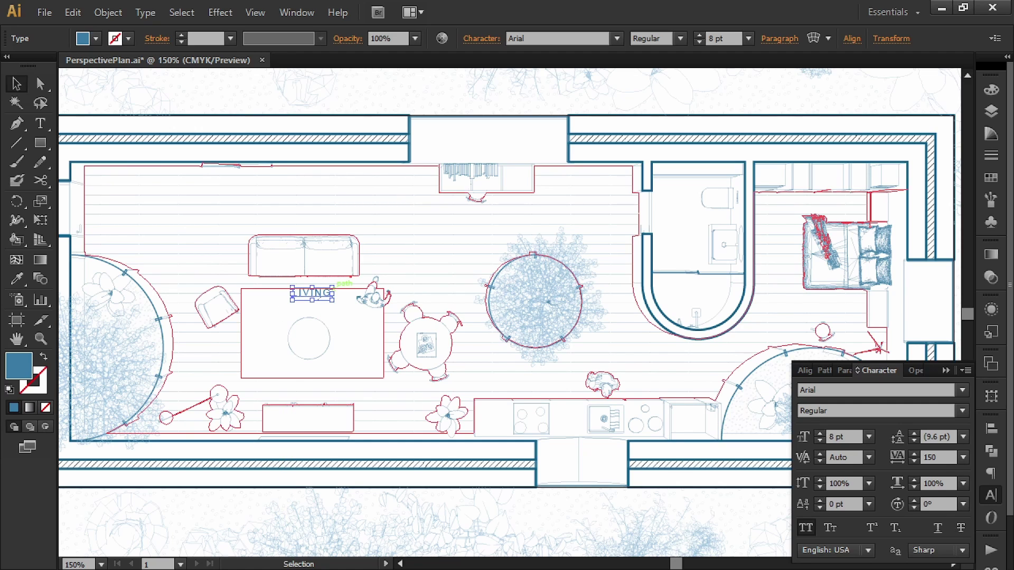
Lock every layer except Annotations and hide the SOIL layer.
double_click(320, 293)
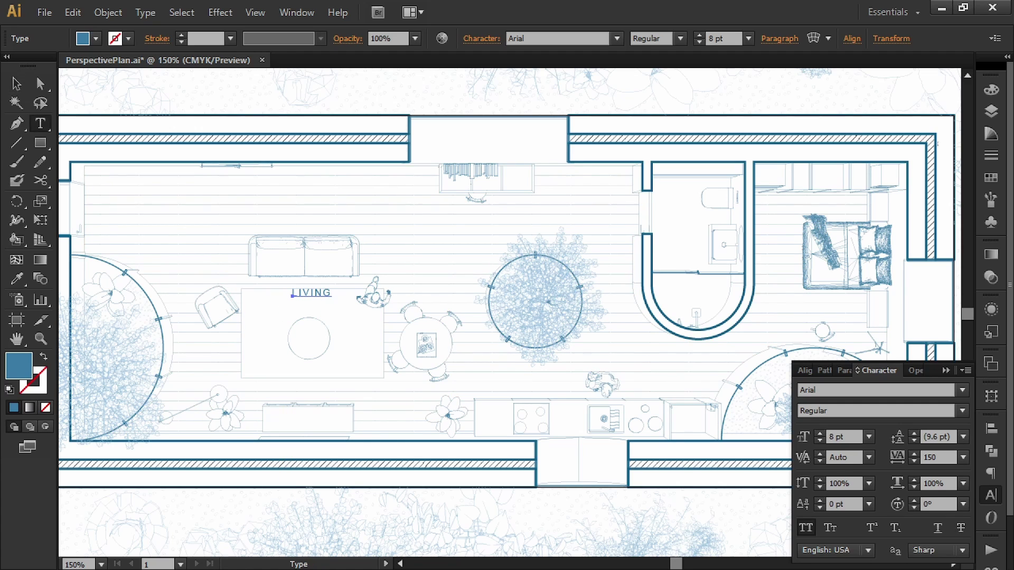
left_click(992, 111)
left_click_drag(685, 144, 684, 486)
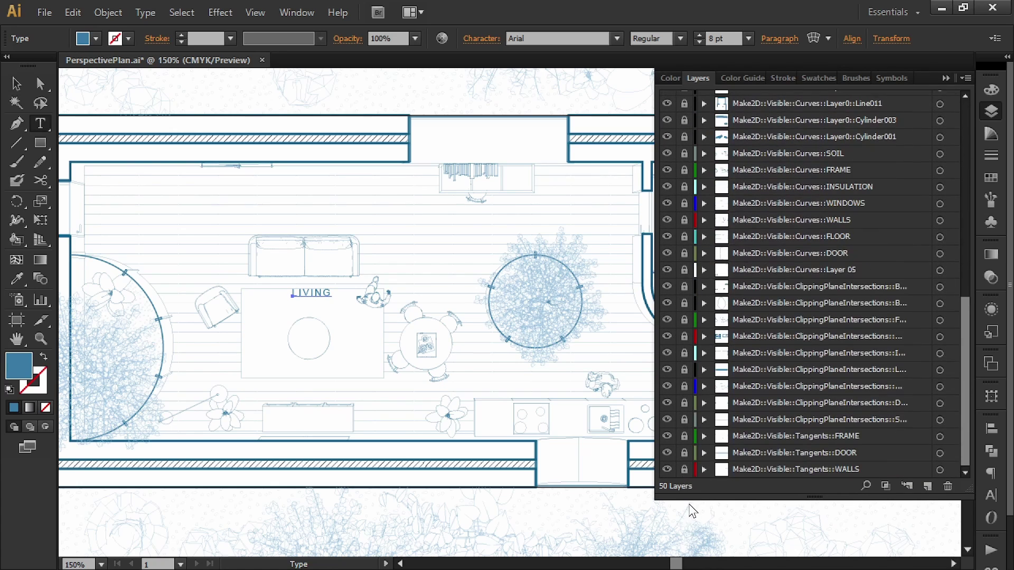
scroll(736, 267, "up", 10)
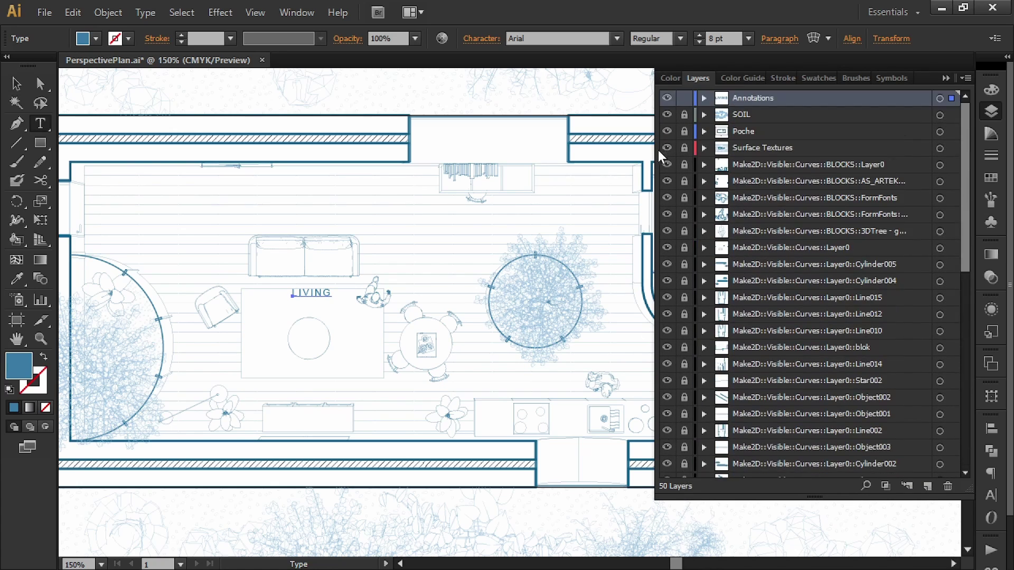
left_click(667, 114)
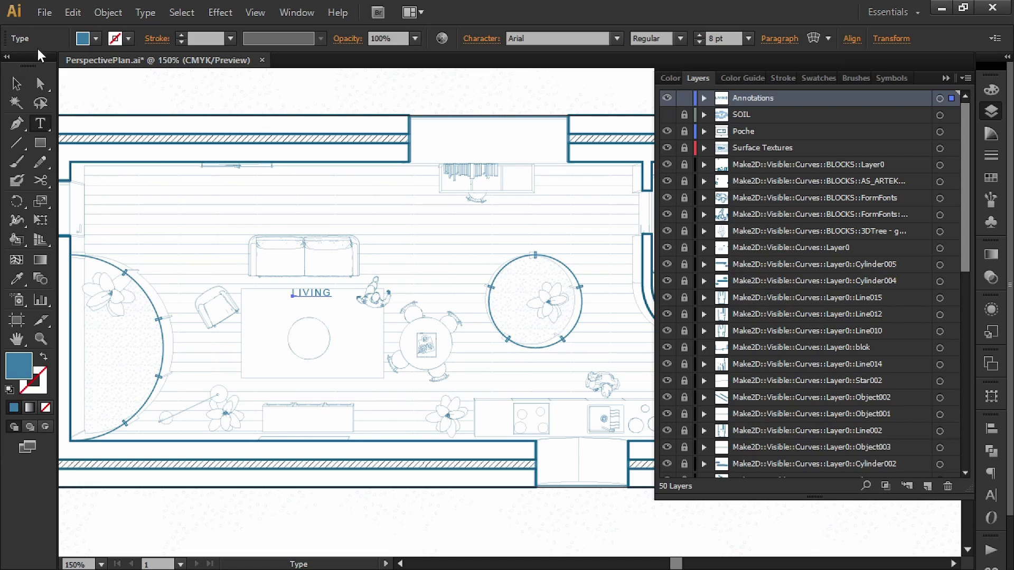
Move the LIVING label inside the rug above the round table and add a second line reading 150 SF.
left_click(17, 83)
left_click_drag(312, 296, 331, 319)
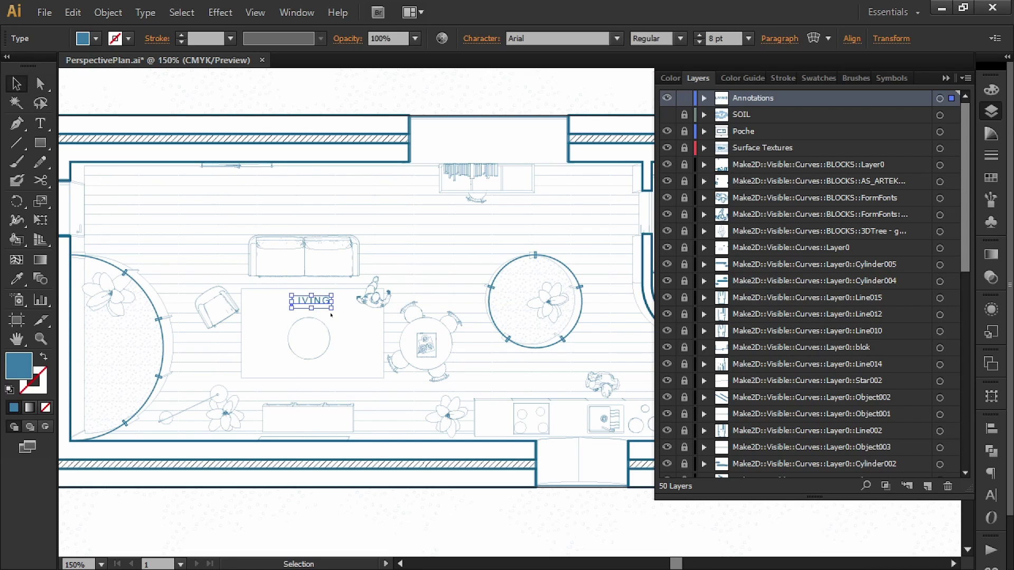
double_click(330, 301)
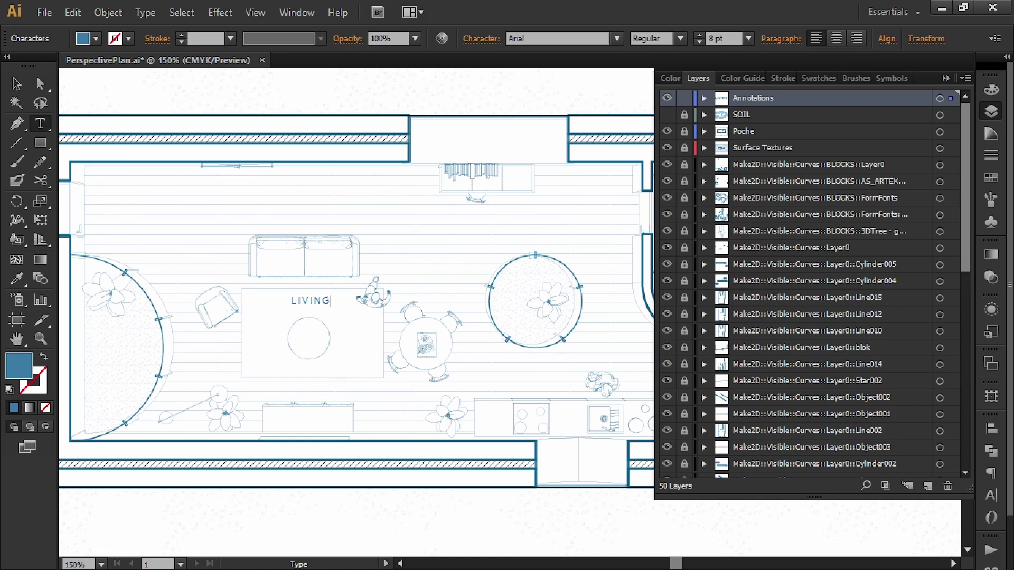
key("Return")
type("150 SF")
Make the word LIVING in the rug label bold, leaving its area line in the regular weight.
key("shift+Left")
key("shift+Left")
key("shift+Left")
key("shift+Left")
left_click_drag(332, 300, 287, 298)
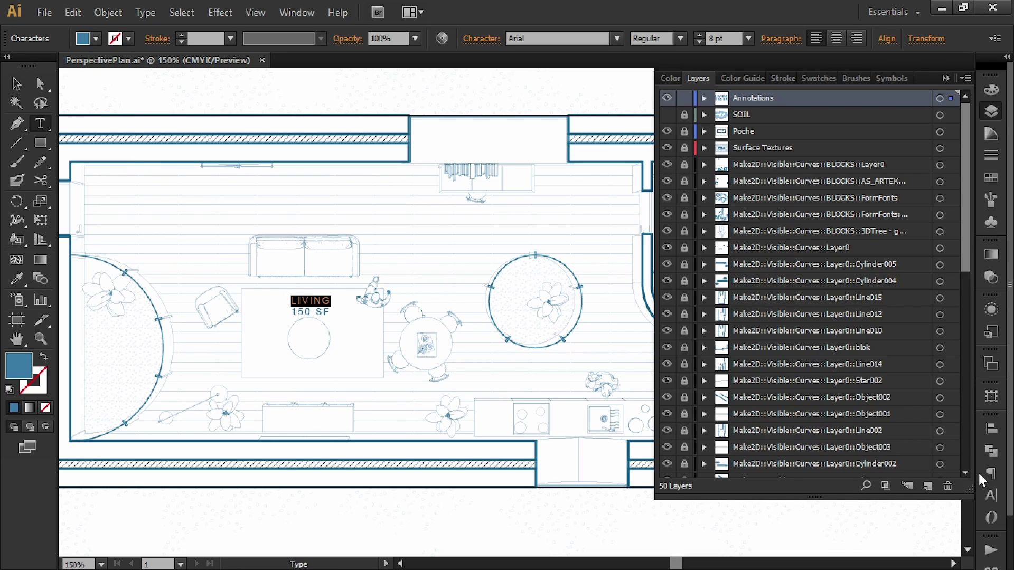
left_click(991, 495)
left_click(963, 411)
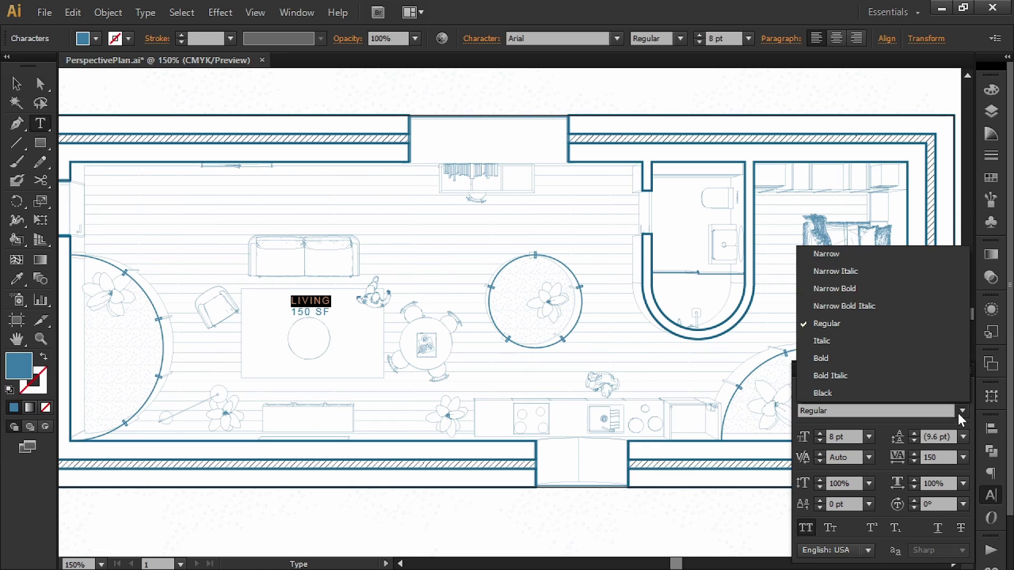
left_click(906, 356)
Set the character tracking of both lines of the LIVING label to 200.
left_click(943, 457)
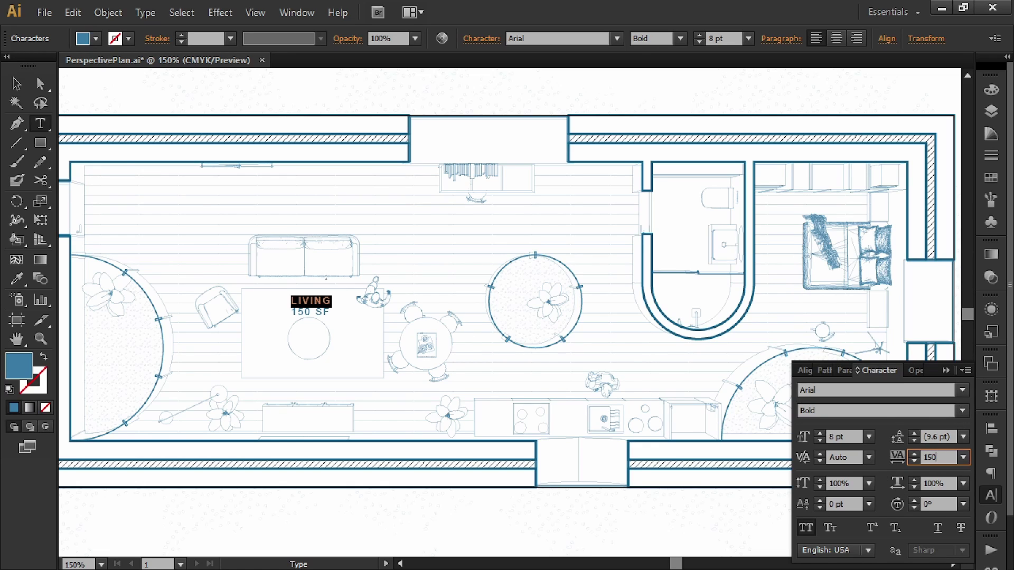
key("ctrl+a")
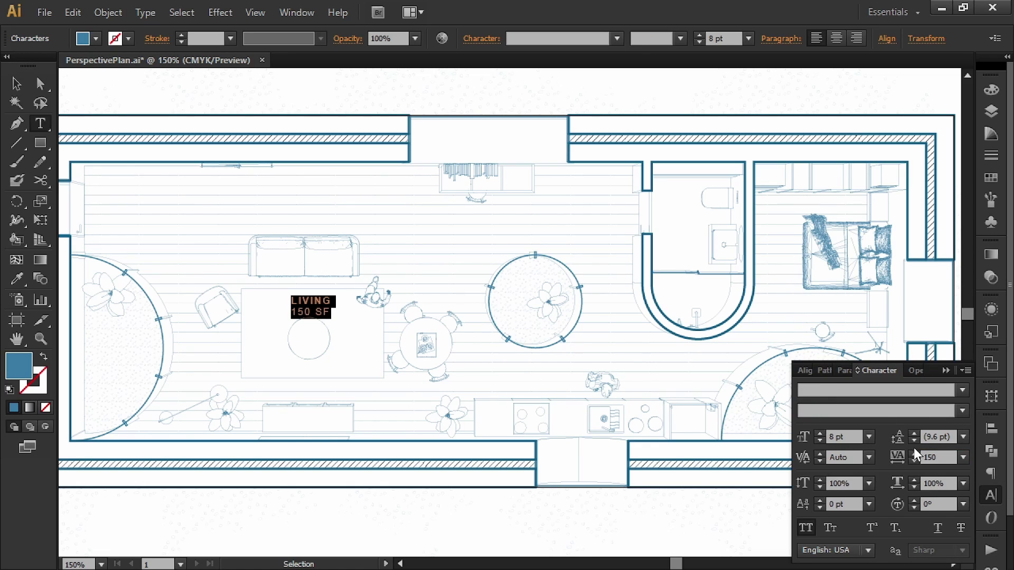
left_click(941, 457)
key("BackSpace")
key("BackSpace")
key("BackSpace")
type("200")
key("Return")
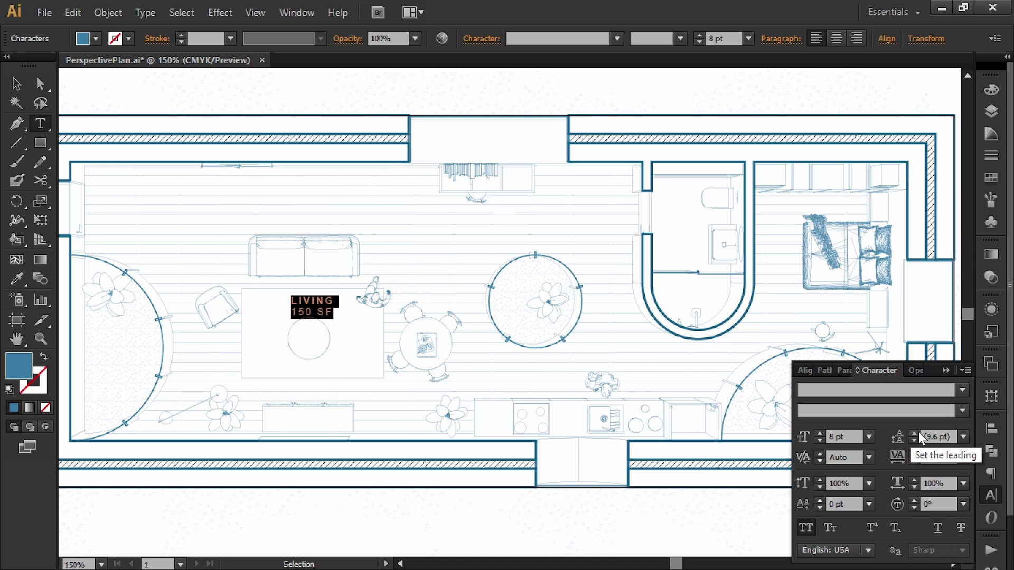
Center-align the LIVING label's text and move it back over the rug, directly above the round table.
left_click(841, 371)
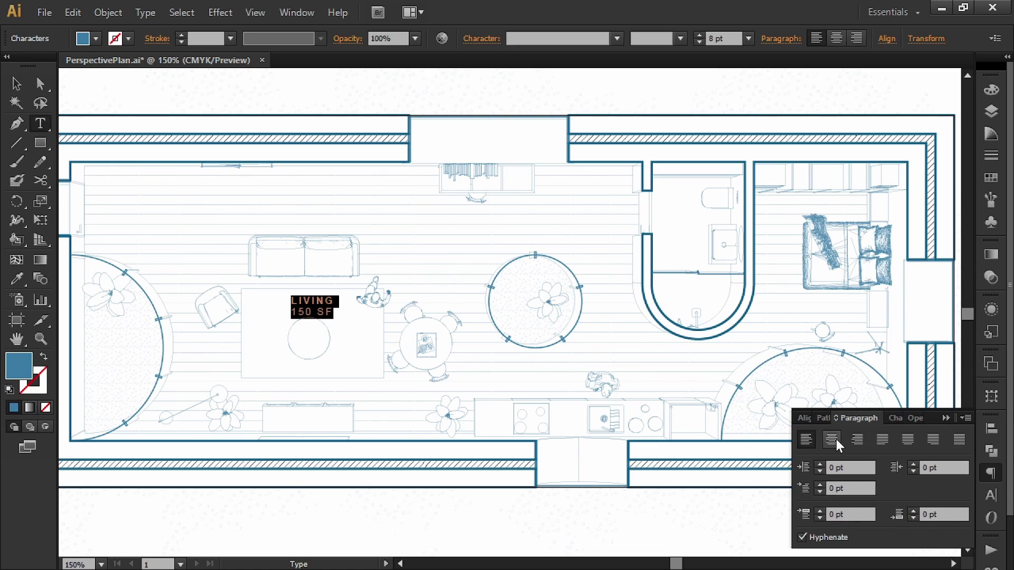
left_click(838, 436)
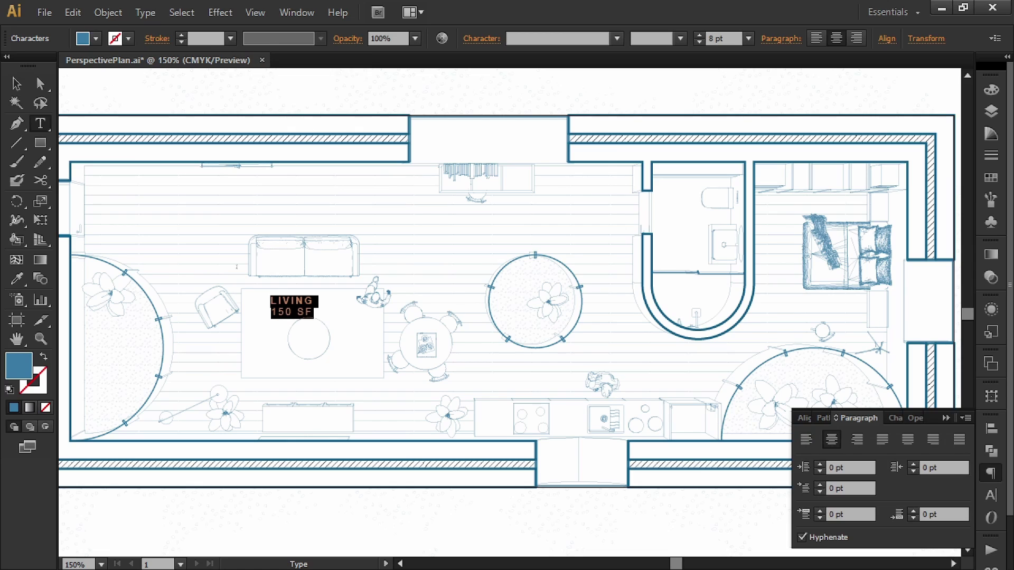
left_click(17, 85)
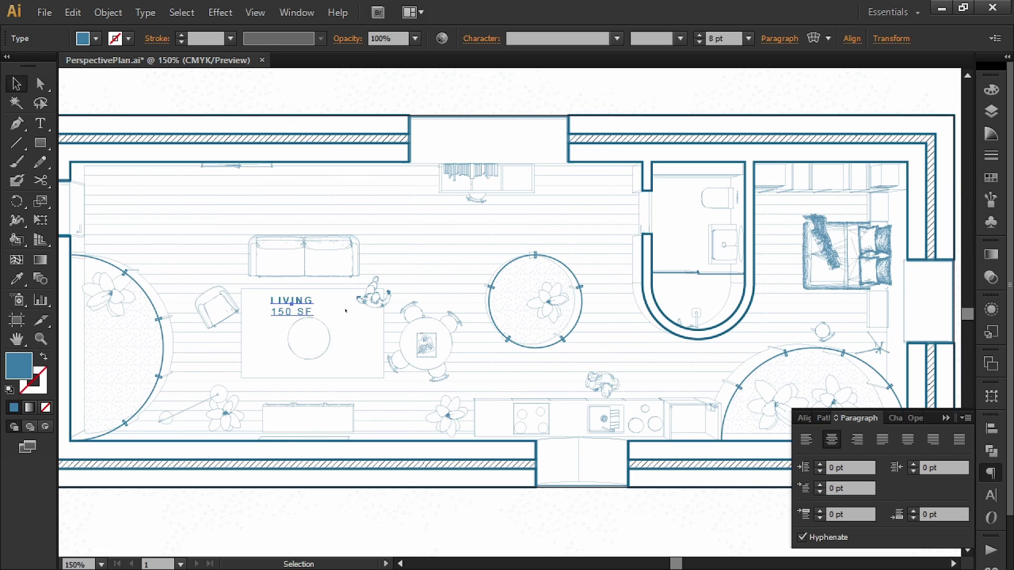
left_click_drag(298, 302, 332, 313)
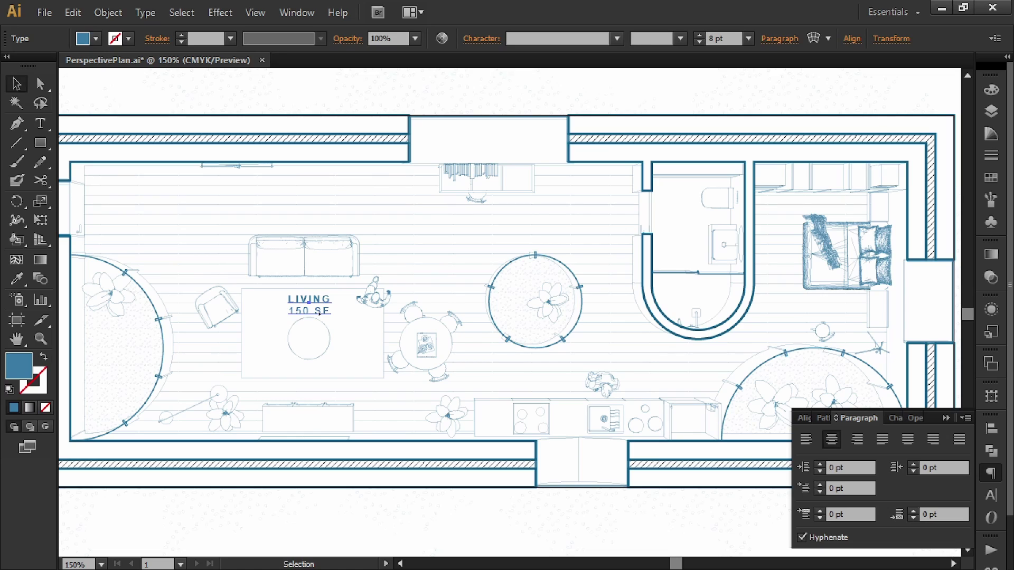
Lighten the LIVING label's fill by setting its black (K) value to 20%, and deselect it.
left_click(95, 39, "shift")
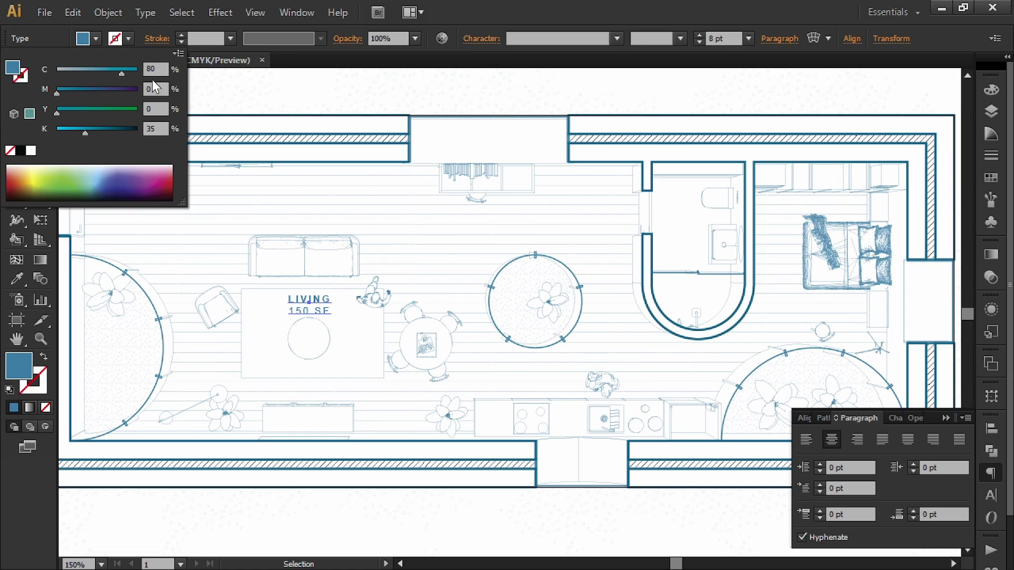
left_click(155, 69)
left_click(164, 130)
type("20")
key("Return")
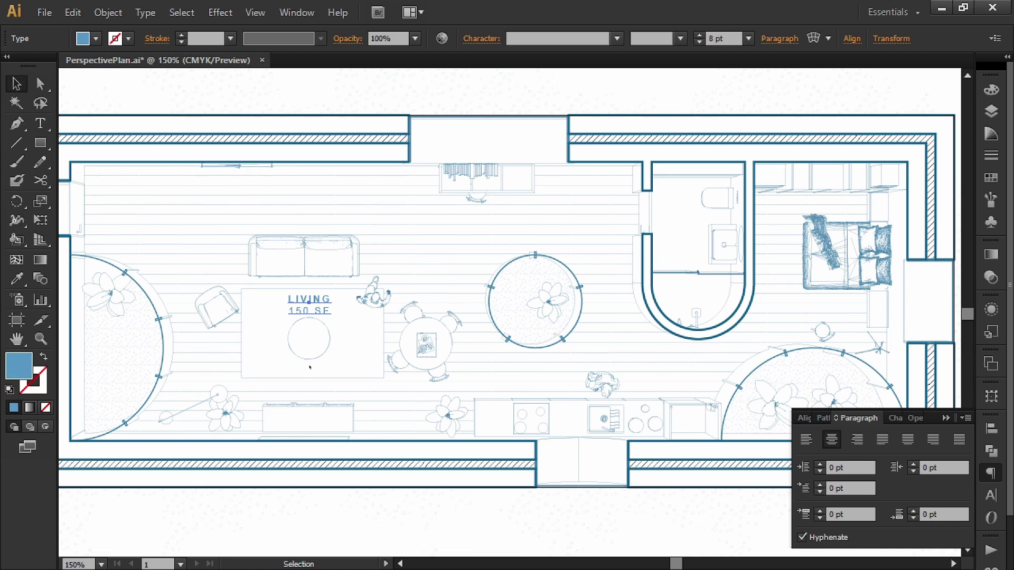
left_click(359, 363)
Move the LIVING label onto the rug's round table and place a copy inside the entry door reading ENTRANCE.
scroll(340, 265, "up", 2)
left_click_drag(358, 295, 396, 333)
scroll(400, 290, "down", 1)
scroll(396, 322, "up", 1)
left_click(408, 310)
left_click_drag(407, 310, 541, 279)
double_click(305, 265)
double_click(305, 264)
type("ENTRANCE")
key("Escape")
Change the title of the label copy below the desk to STUDY.
double_click(541, 277)
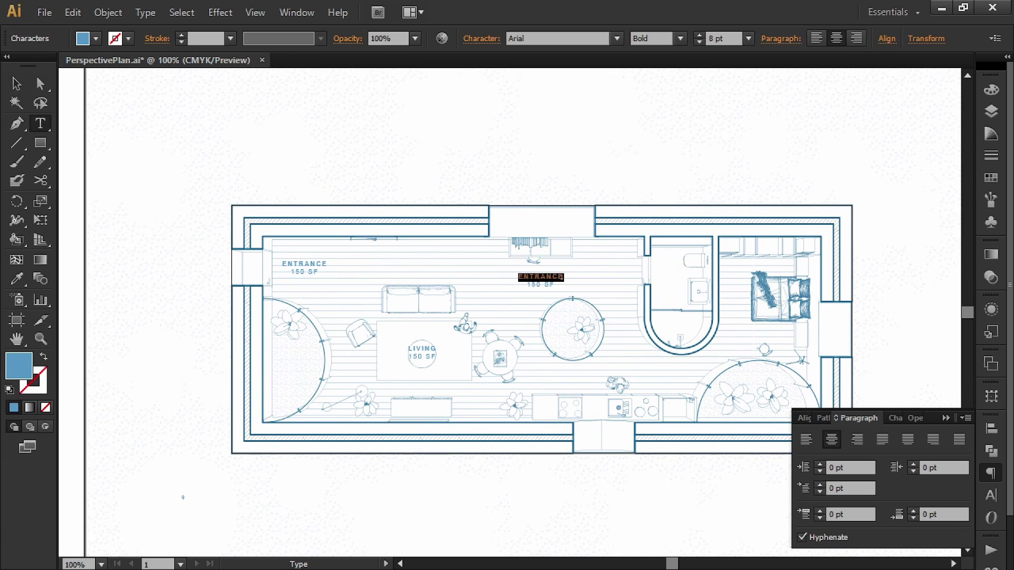
type("STUDY")
key("Escape")
Copy the STUDY label into the bedroom, retitle it BEDROOM and position it below the bed.
scroll(511, 267, "right", 3)
left_click_drag(452, 279, 669, 293)
scroll(669, 293, "up", 1)
double_click(641, 290)
type("BEDROOM")
key("Escape")
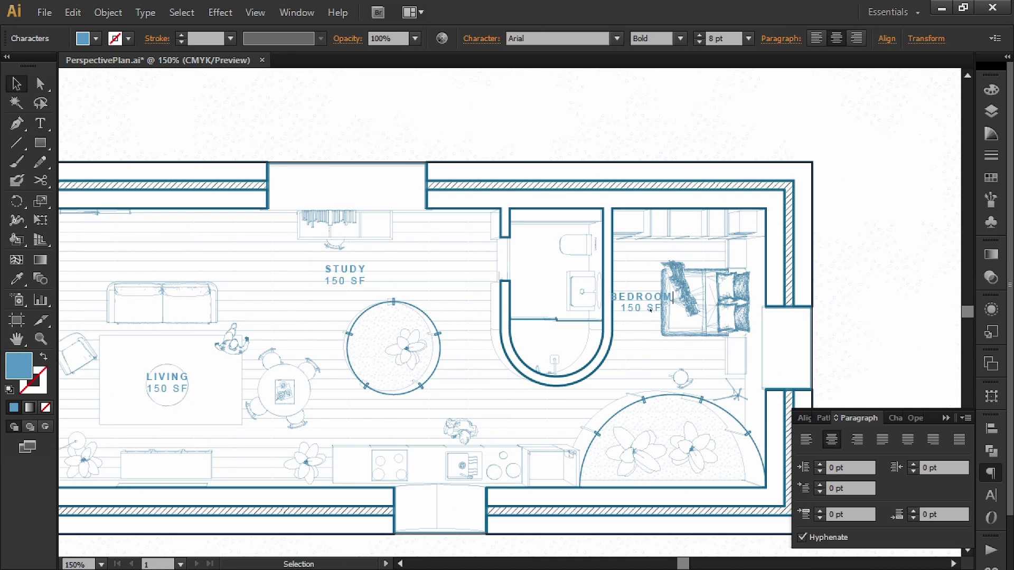
mouse_move(642, 261)
left_mouse_down()
mouse_move(643, 317)
mouse_move(523, 374)
mouse_move(634, 274)
left_mouse_up()
Retitle the label copy above the kitchen counter KITCHEN.
scroll(642, 317, "down", 1)
double_click(523, 373)
type("KITCHEN")
key("Escape")
Retitle the label copy in the bathroom BATHROOM and add a DINING label above the dining table.
double_click(625, 273)
left_click(624, 274)
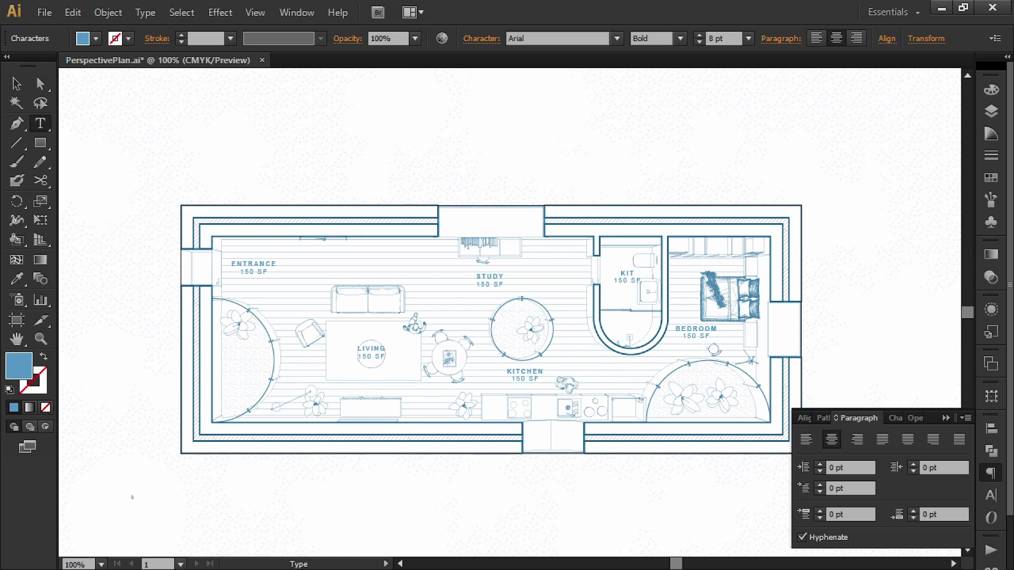
left_click(16, 83)
left_click(134, 133)
left_click_drag(713, 348, 667, 380)
left_click_drag(330, 378, 402, 353)
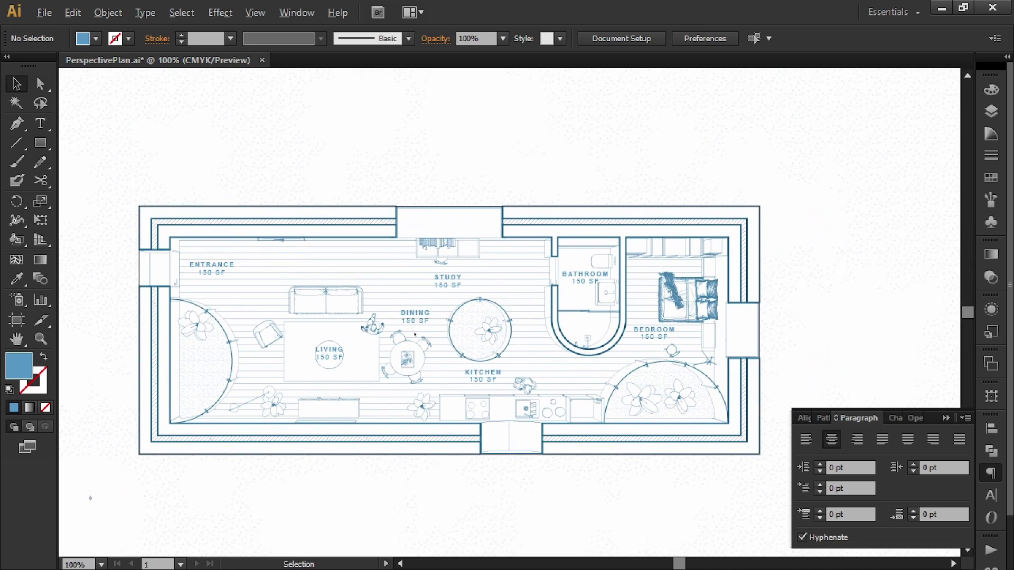
Draw a vertical extension line upward from the upper-left outer corner of the floor plan.
scroll(503, 366, "down", 2)
scroll(503, 366, "down", 1)
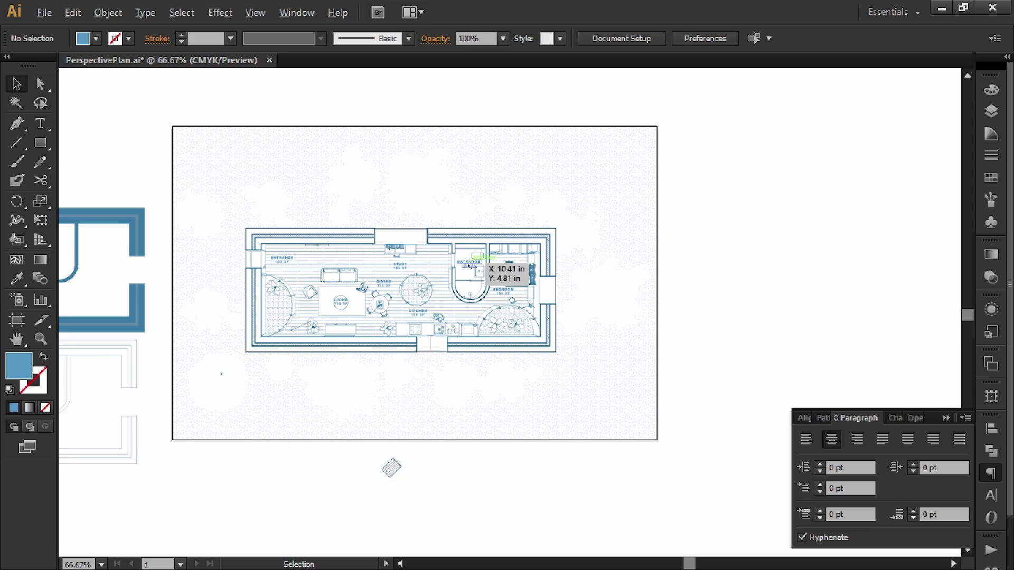
scroll(547, 250, "up", 1)
scroll(548, 251, "down", 1)
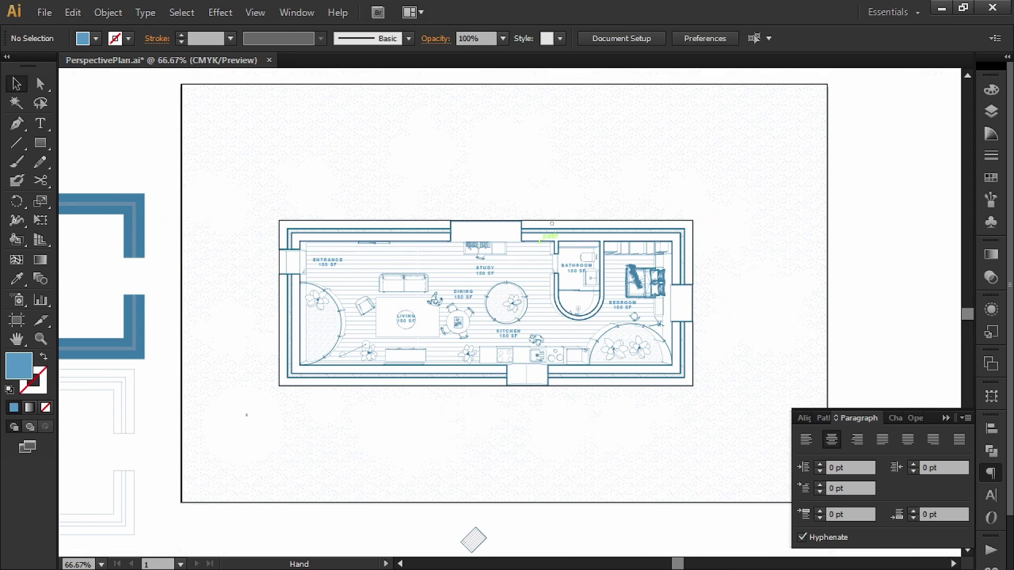
left_click(16, 142)
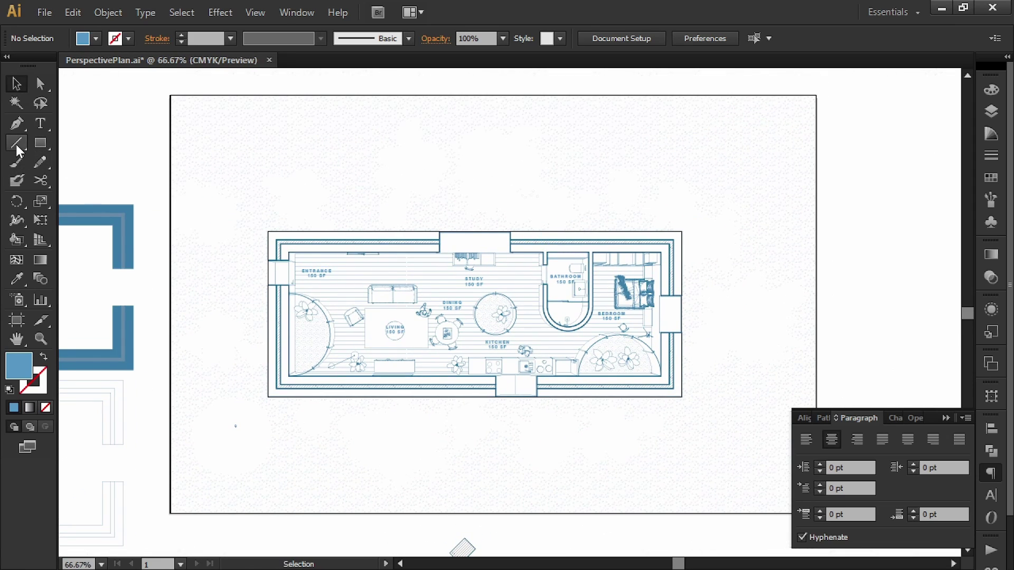
left_click_drag(269, 231, 284, 133)
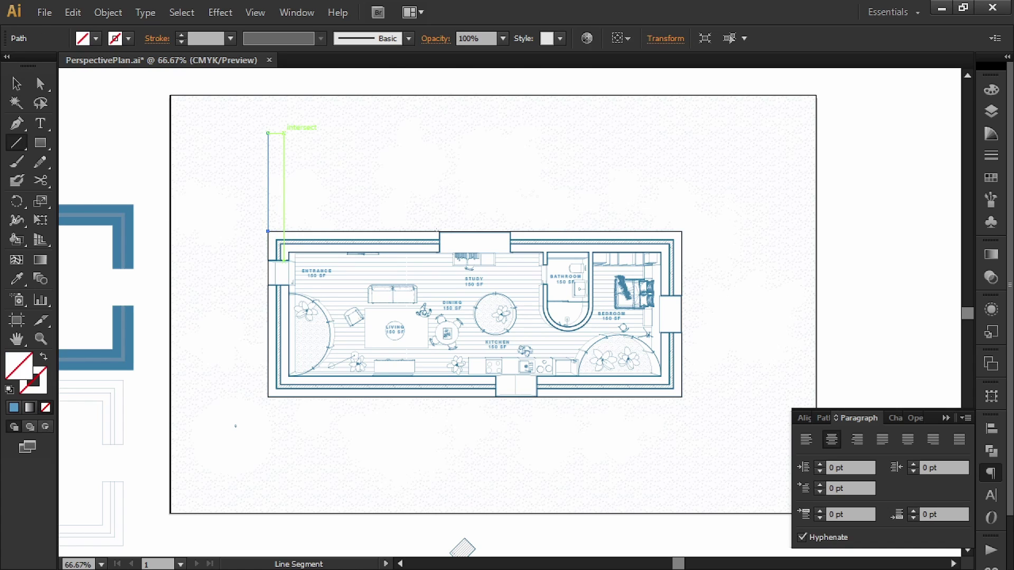
key("v")
Copy the extension line to both edges of the upper wall opening and the upper-right corner, and align all four lines' lower ends.
left_click_drag(269, 180, 268, 233)
left_click_drag(269, 185, 736, 199)
left_click_drag(905, 166, 238, 193)
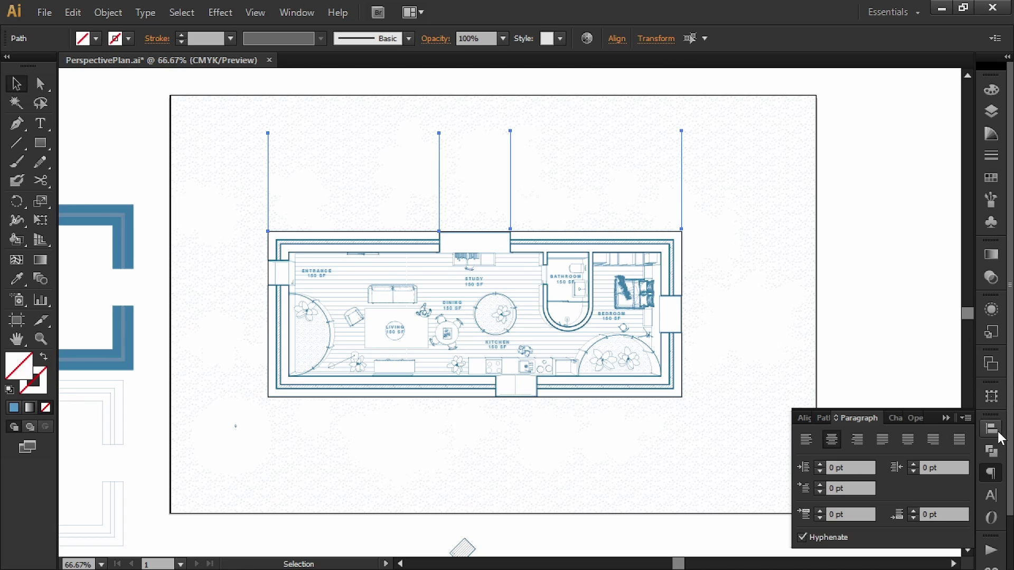
left_click(992, 429)
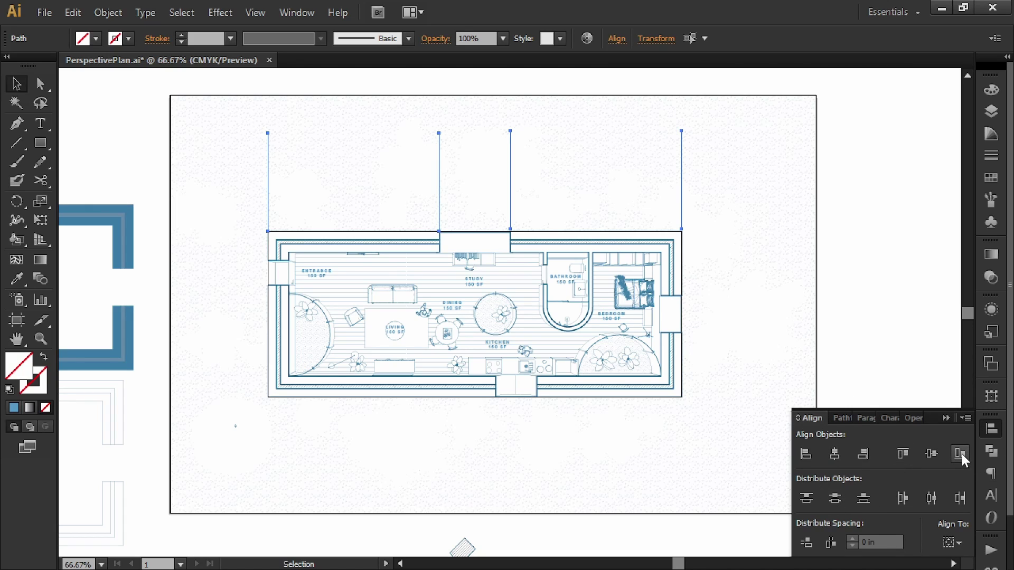
Apply the sofa's 0.1 pt blue stroke to all four extension lines with the Eyedropper, and deselect them.
left_click_drag(889, 147, 243, 185)
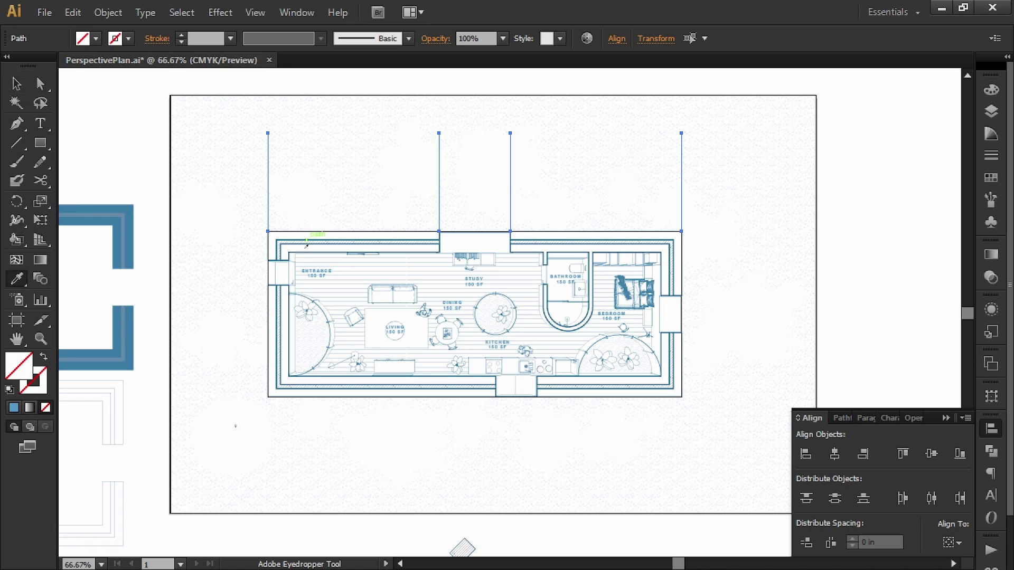
key("i")
left_click(396, 291)
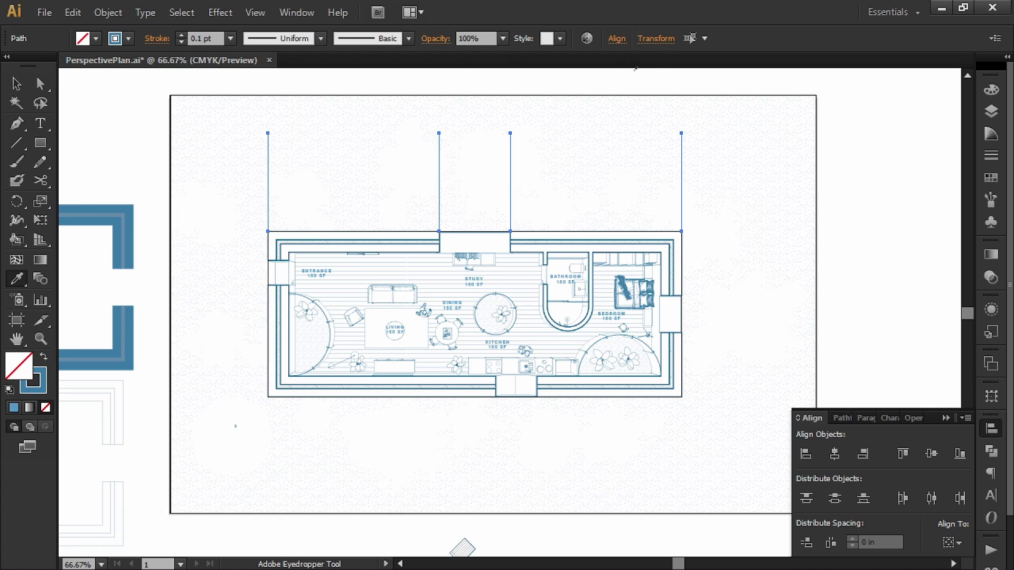
key("v")
left_click(874, 164)
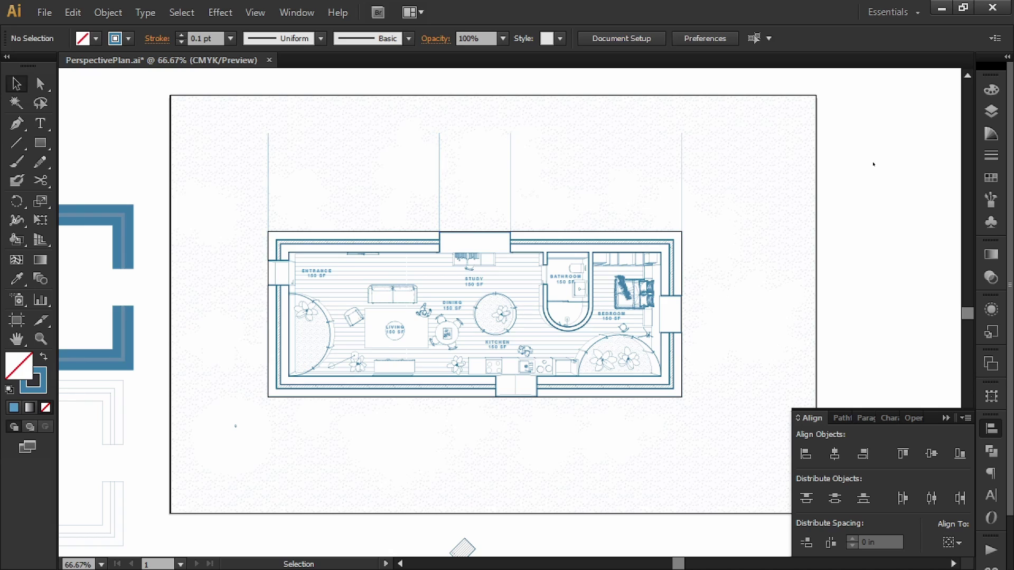
Shorten the two middle extension lines by lowering their upper anchor points together.
left_click(439, 175)
left_click(272, 195)
key("ctrl+shift+a")
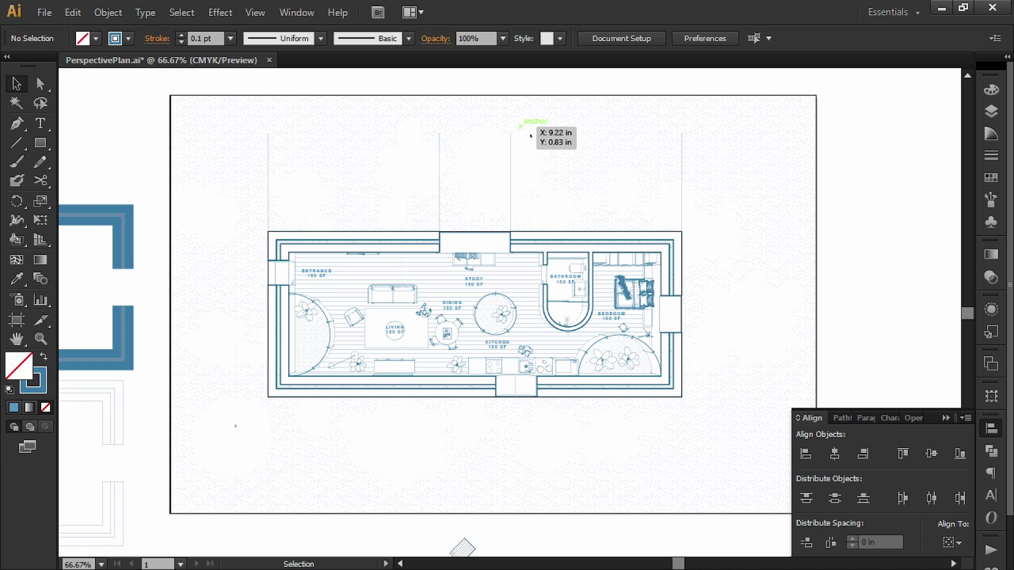
key("a")
left_click_drag(536, 126, 442, 168)
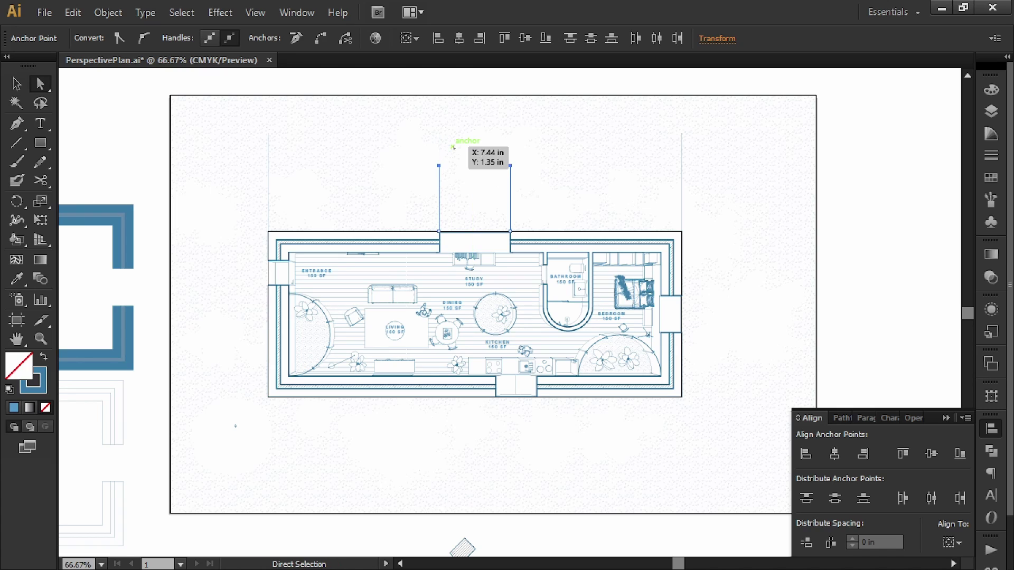
left_click(446, 116)
key("v")
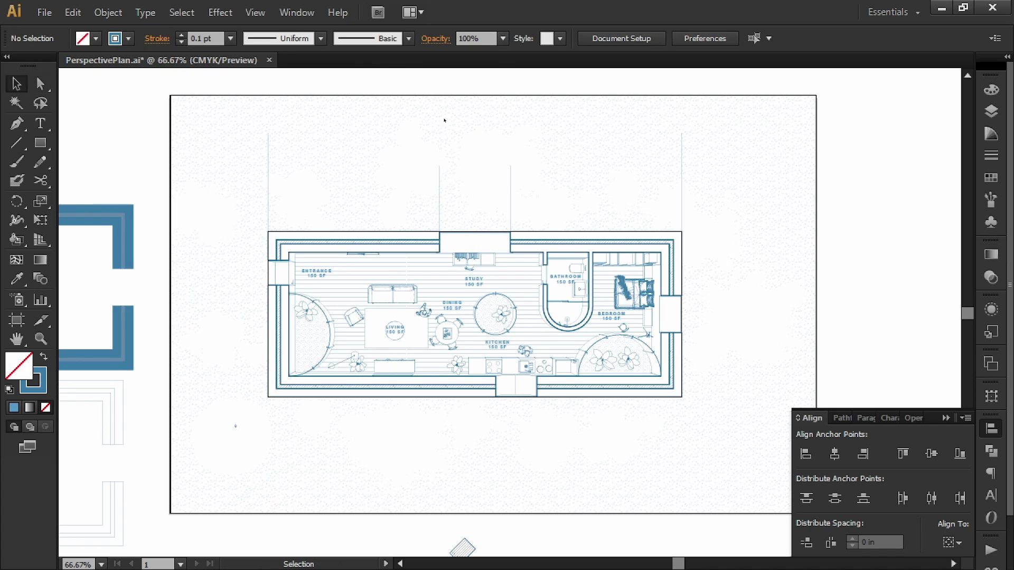
Draw a horizontal dimension line between the tops of the outer extension lines and give both ends round dot arrowheads (Arrow 21).
left_click(17, 146)
left_click_drag(267, 134, 681, 134)
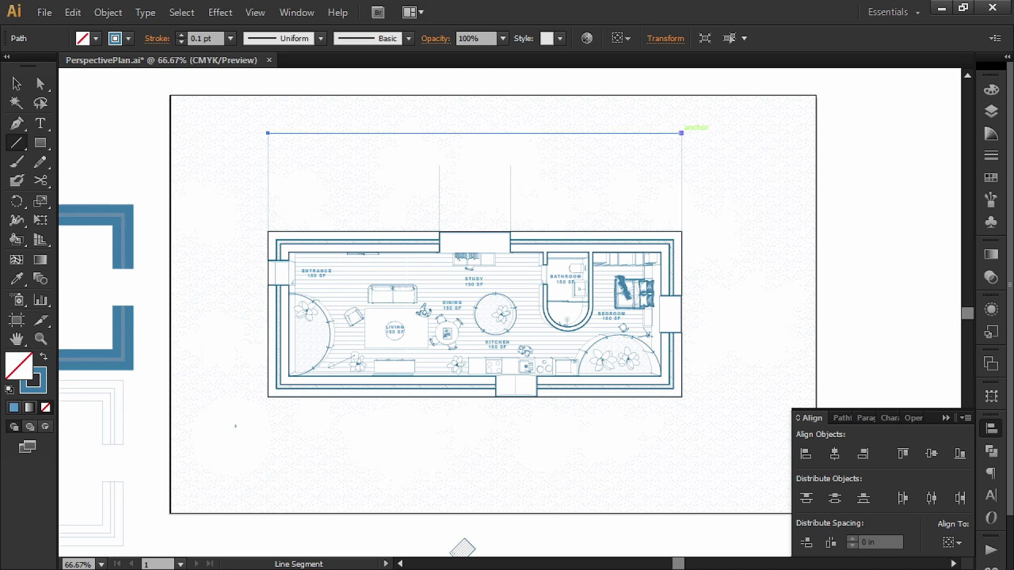
left_click(985, 163)
left_click(931, 244)
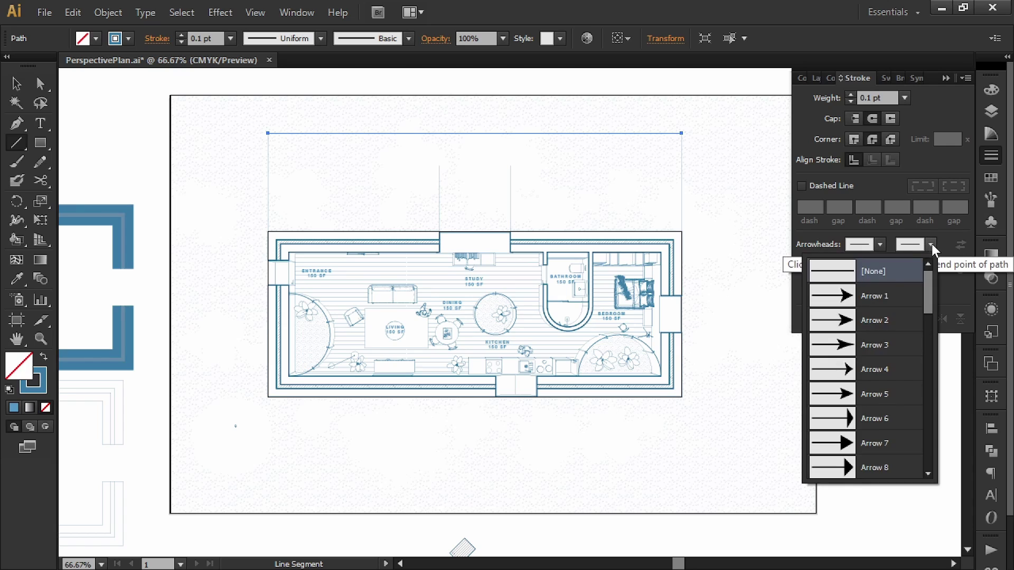
scroll(872, 412, "down", 3)
scroll(882, 389, "down", 3)
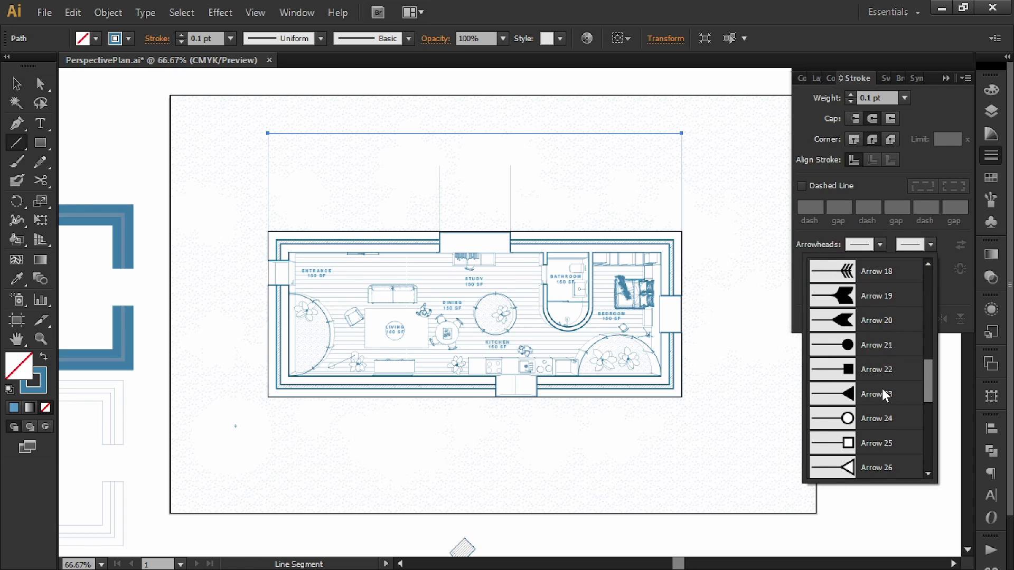
left_click(870, 348)
left_click(880, 244)
scroll(848, 330, "down", 7)
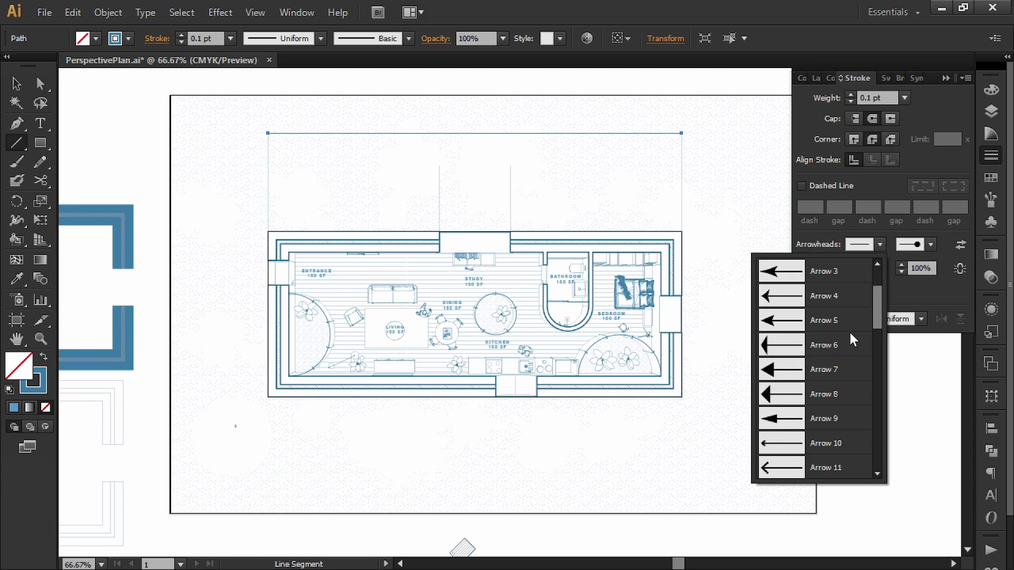
left_click(844, 272)
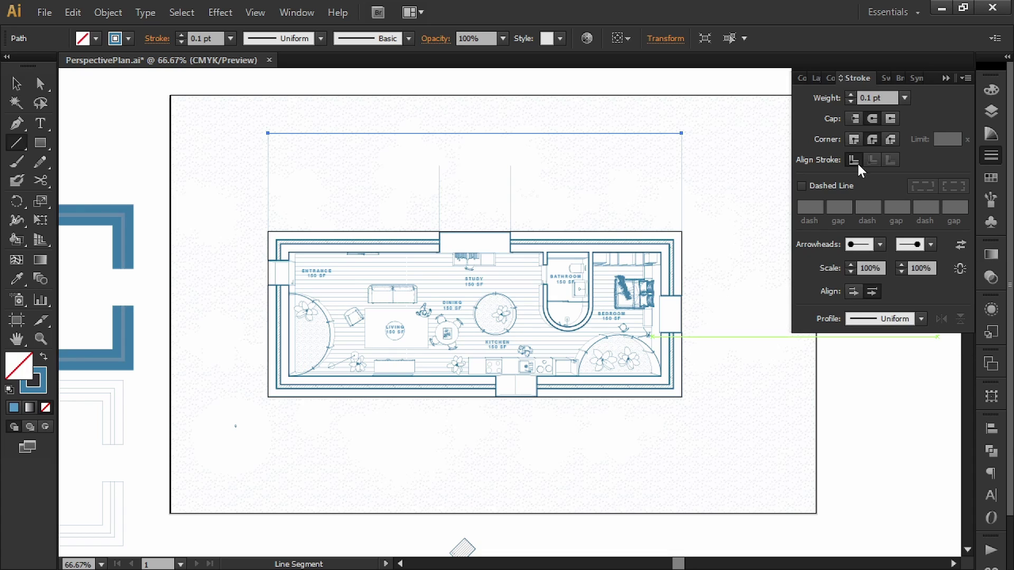
Set the dimension line's stroke weight to 0.25 pt and the scale of both arrowheads to 200%.
type(".25")
key("Return")
left_click(867, 268)
type("2")
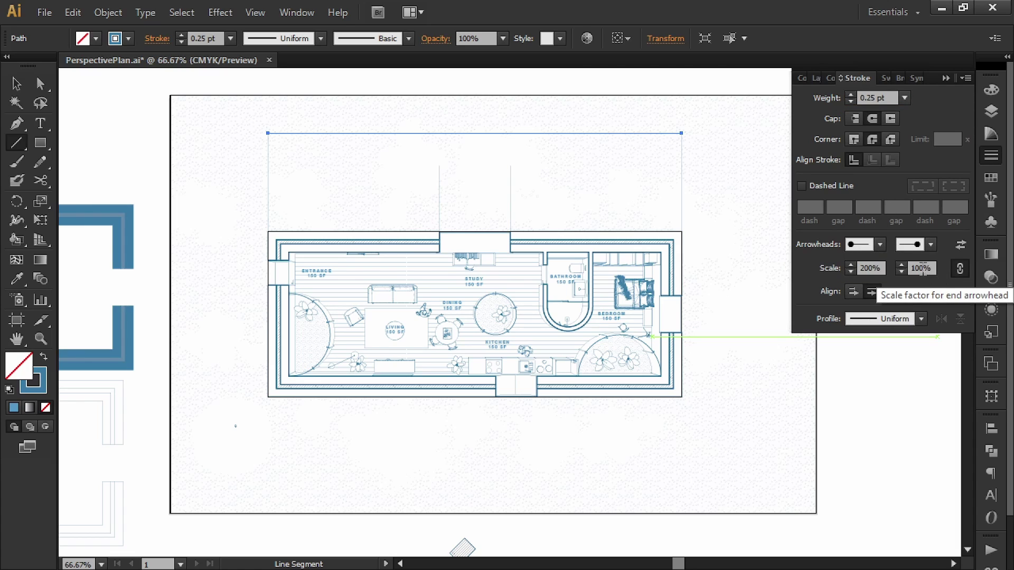
left_click(921, 268)
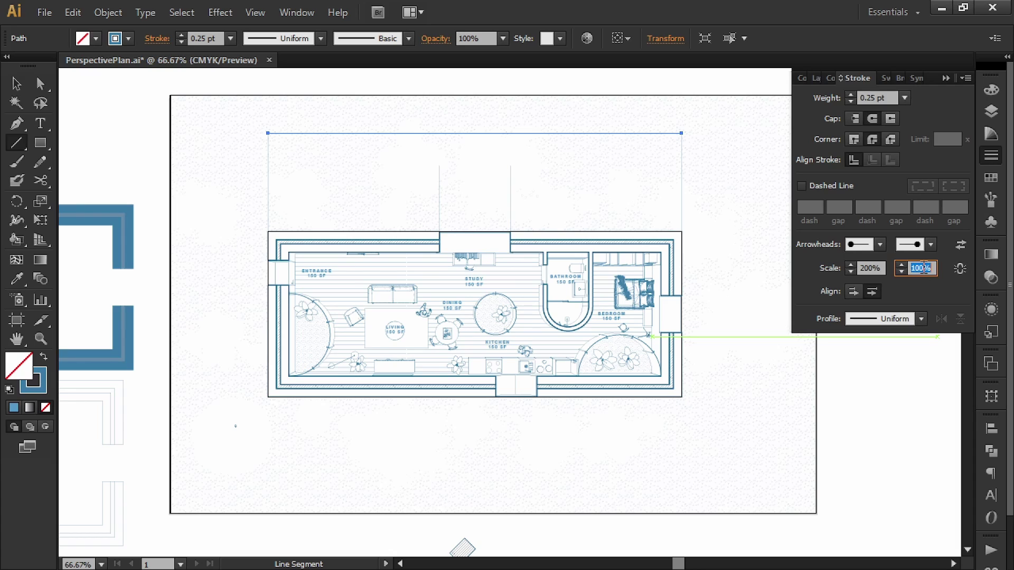
type("20")
key("Return")
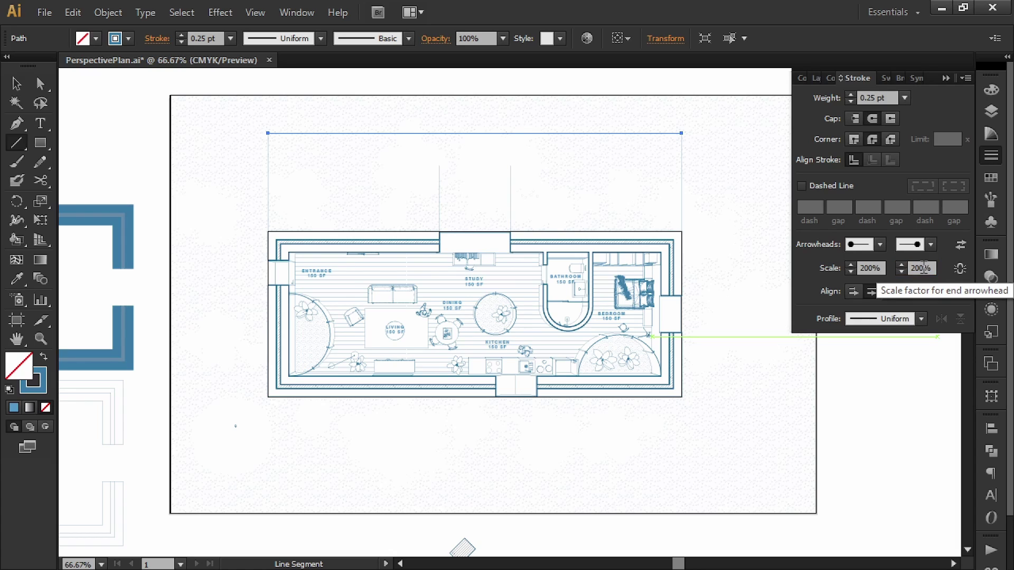
Link the start and end arrowhead scales of the dimension line, and deselect it.
left_click(959, 269)
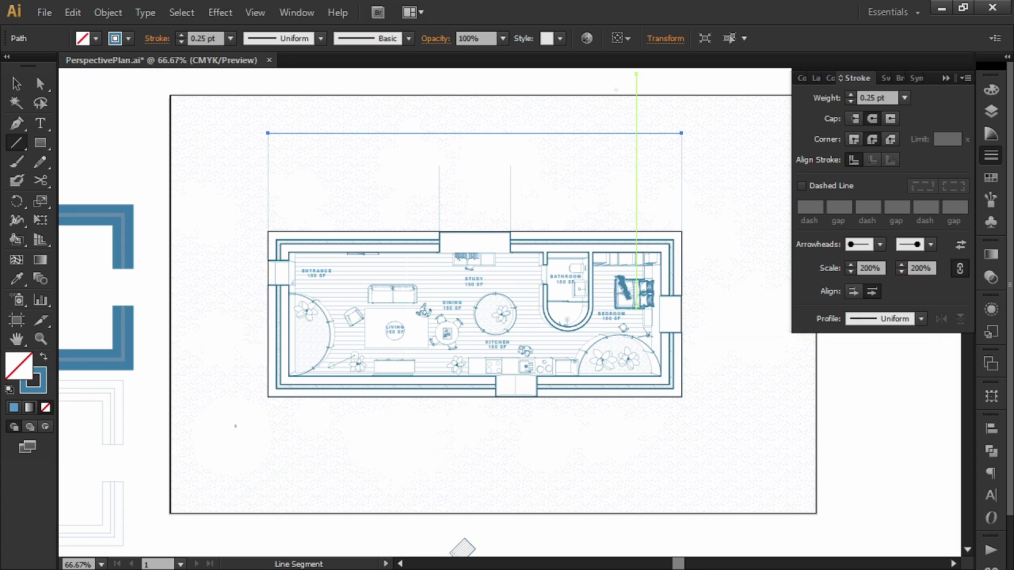
left_click(16, 84)
left_click(436, 96)
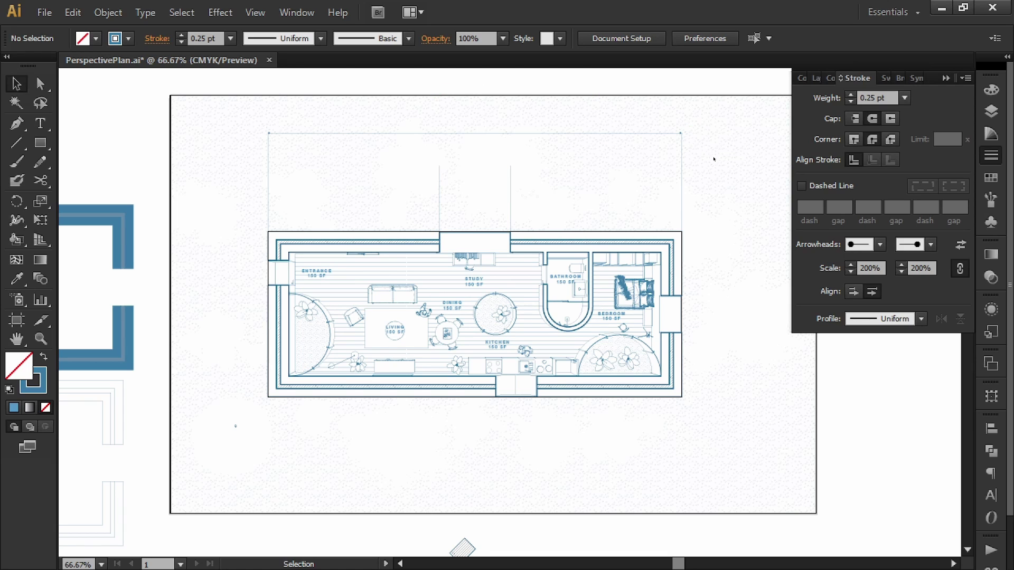
Lower the horizontal dimension line slightly so the outer extension lines project above its ends.
key("ctrl+plus")
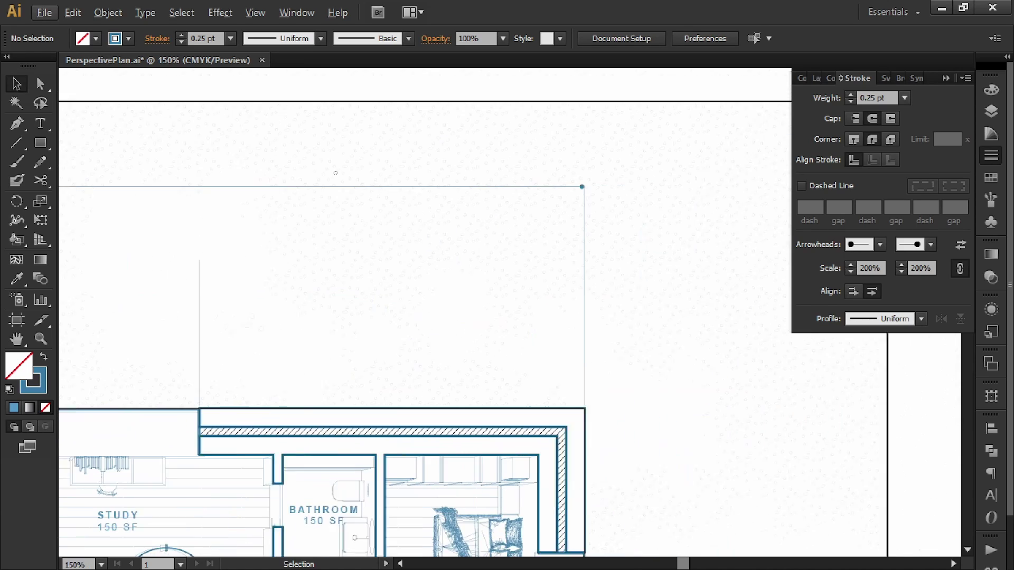
key("ctrl+plus")
key("ctrl+minus")
left_click_drag(120, 193, 261, 192)
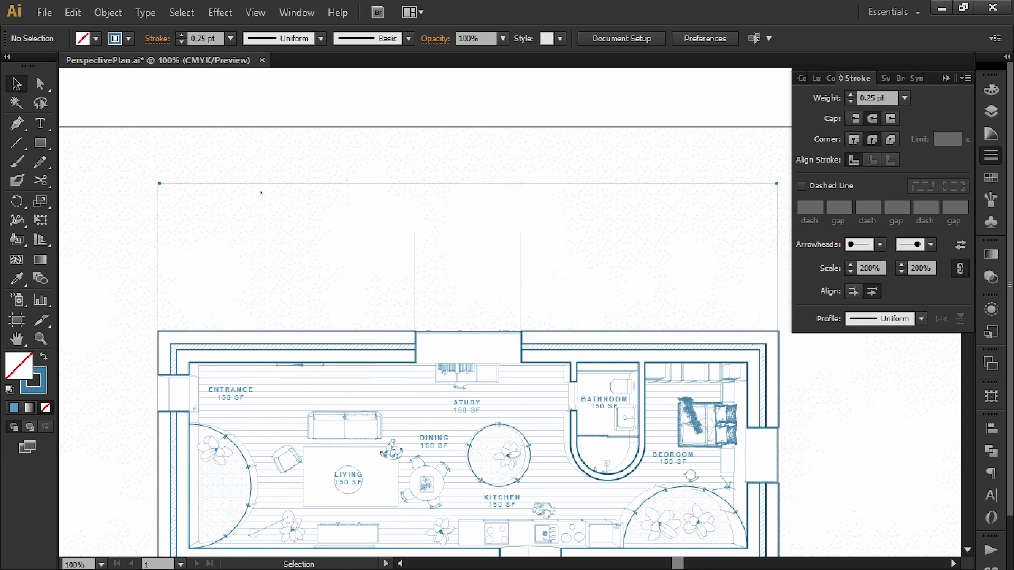
key("a")
left_click(159, 184)
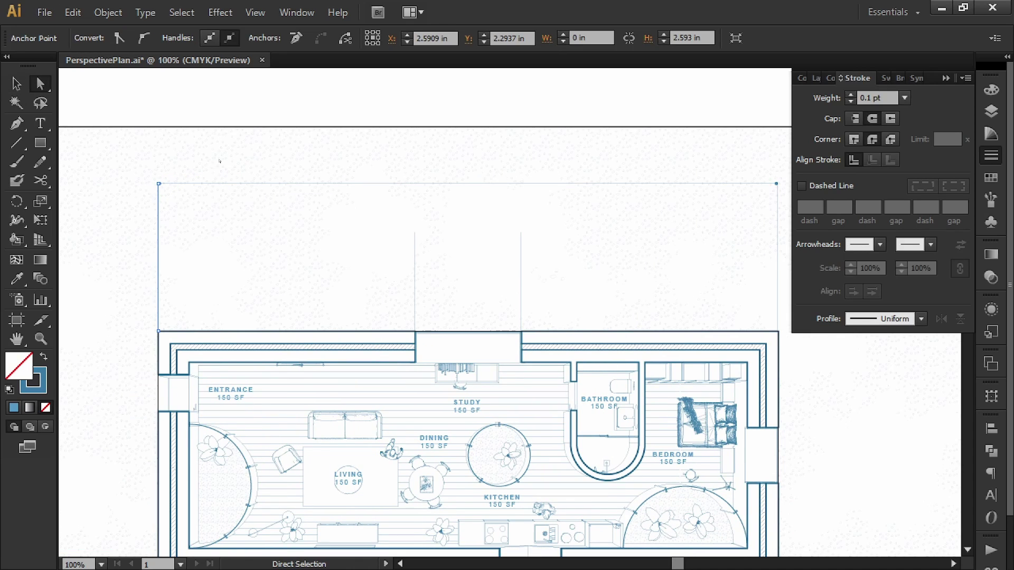
key("v")
left_click_drag(308, 158, 308, 205)
left_click(477, 181)
key("ctrl+minus")
key("ctrl+minus")
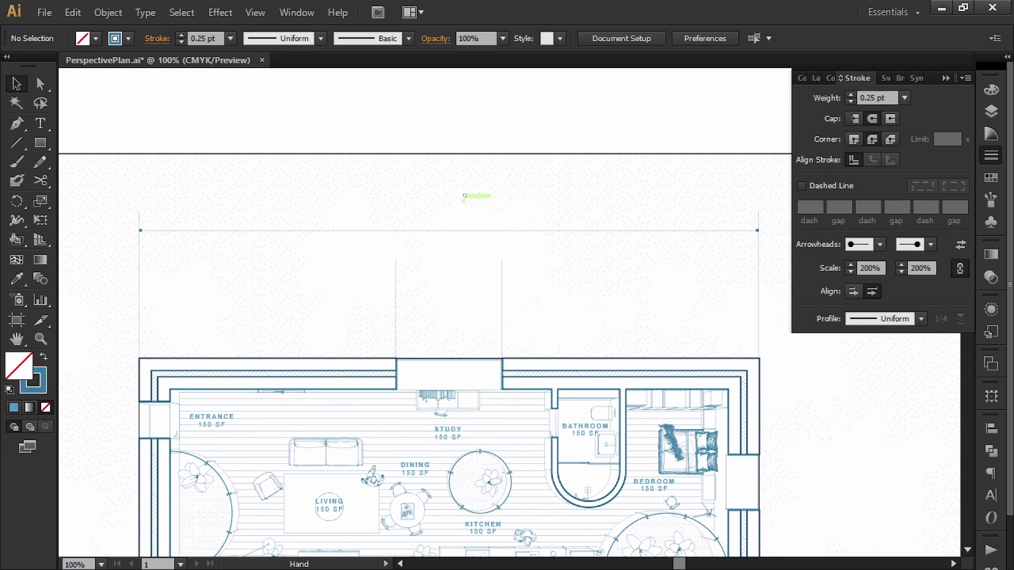
Shorten the two outer extension lines by lowering their upper anchor points together by about 0.15 in.
key("a")
left_click_drag(606, 170, 224, 217)
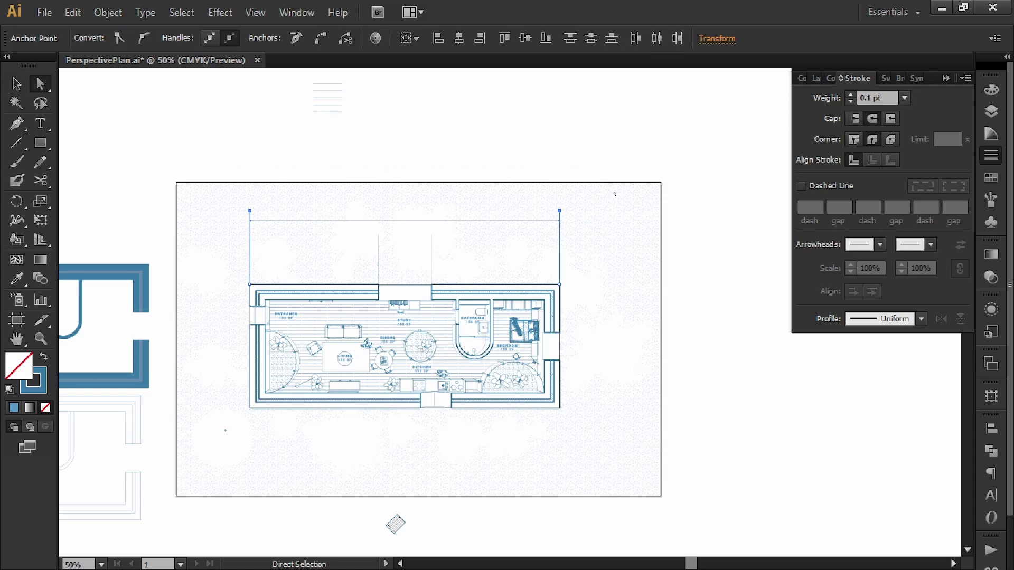
scroll(563, 220, "up", 4)
left_click_drag(550, 218, 550, 234)
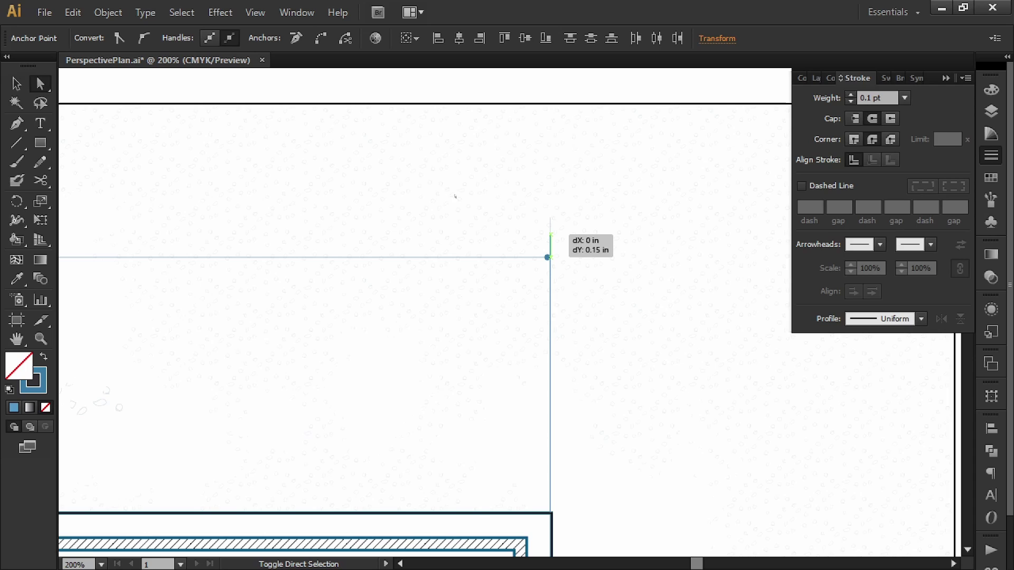
left_click(430, 190)
scroll(475, 194, "down", 4)
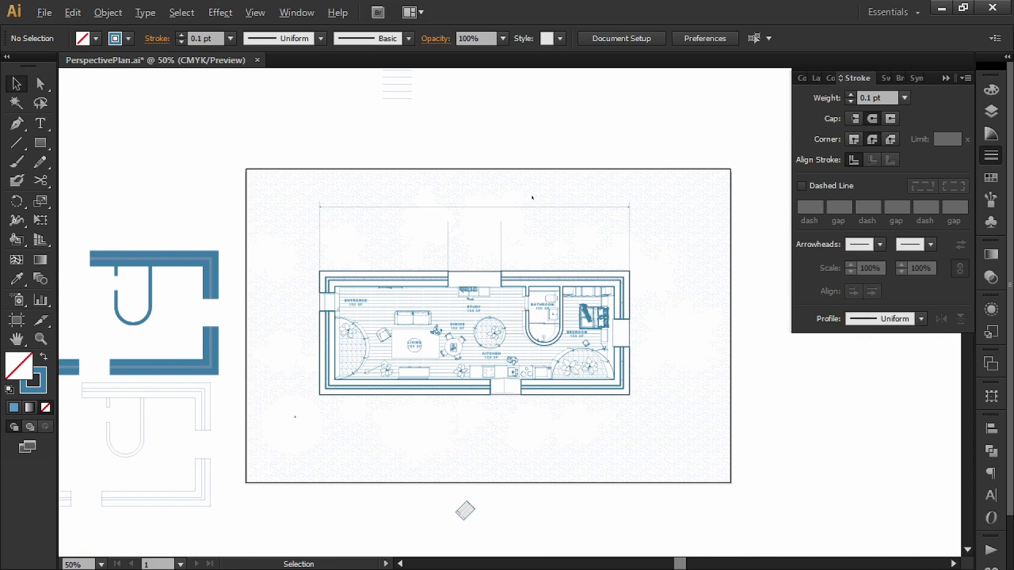
Copy the overall dimension line straight down to just below the tops of the two middle extension lines.
key("alt")
scroll(489, 217, "up", 3)
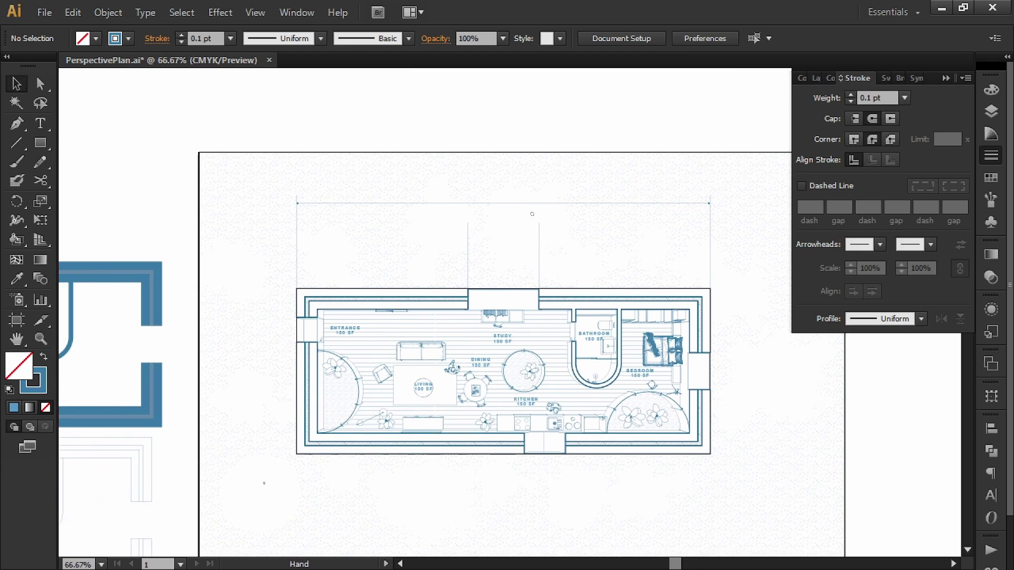
scroll(543, 234, "down", 2)
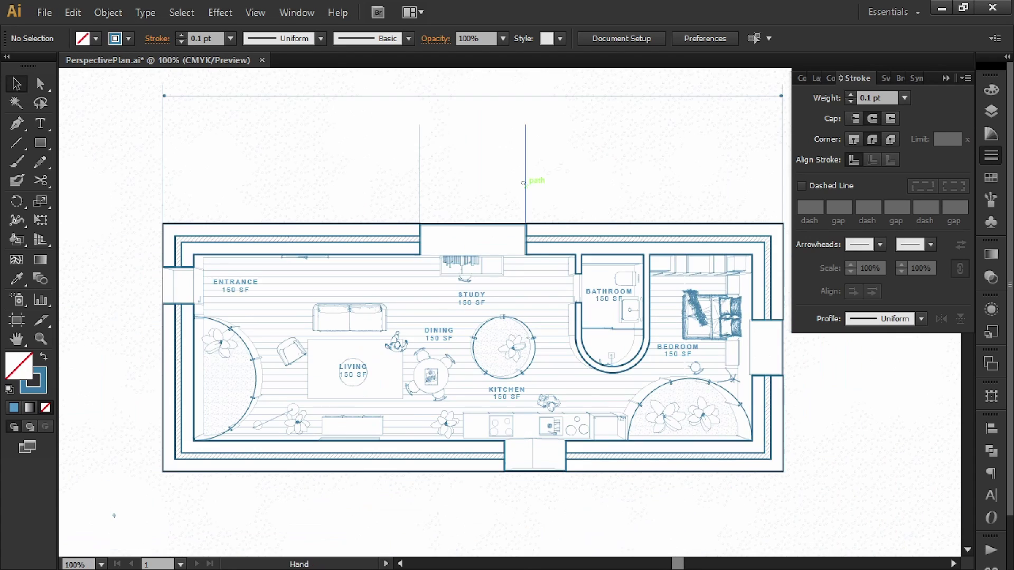
left_click_drag(515, 194, 511, 198)
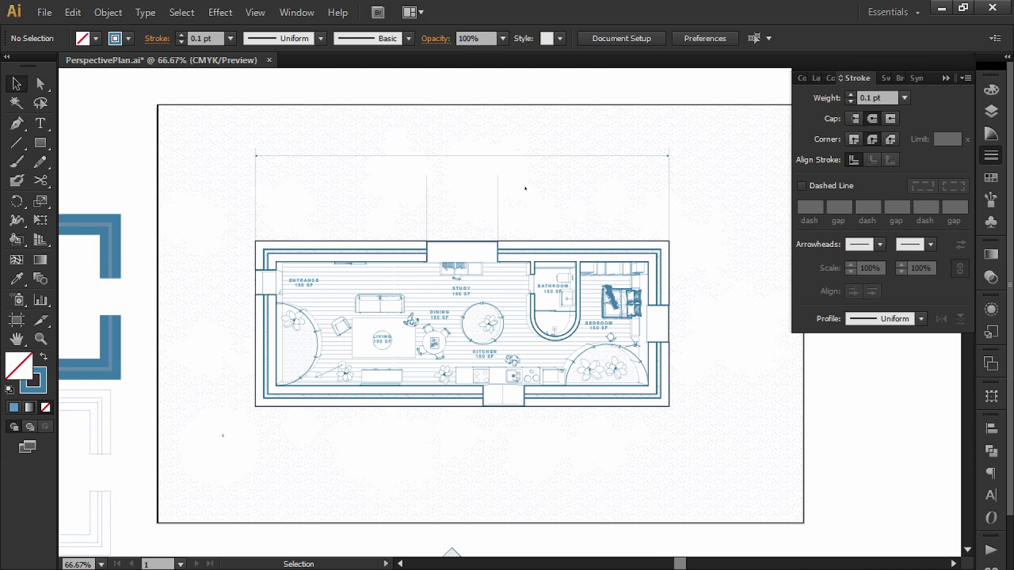
left_click_drag(463, 165, 464, 182)
left_click_drag(373, 211, 373, 211)
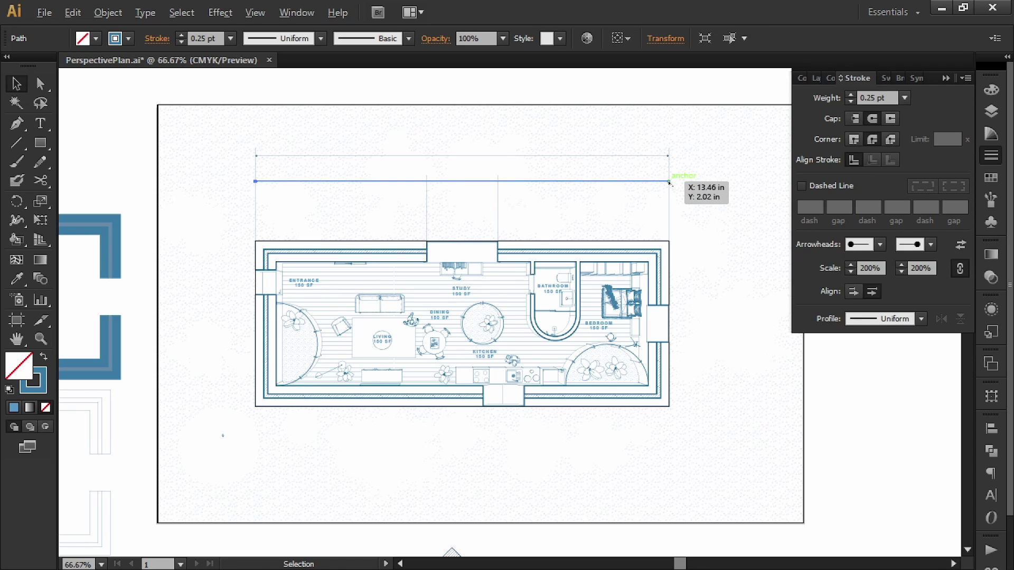
key("alt+e")
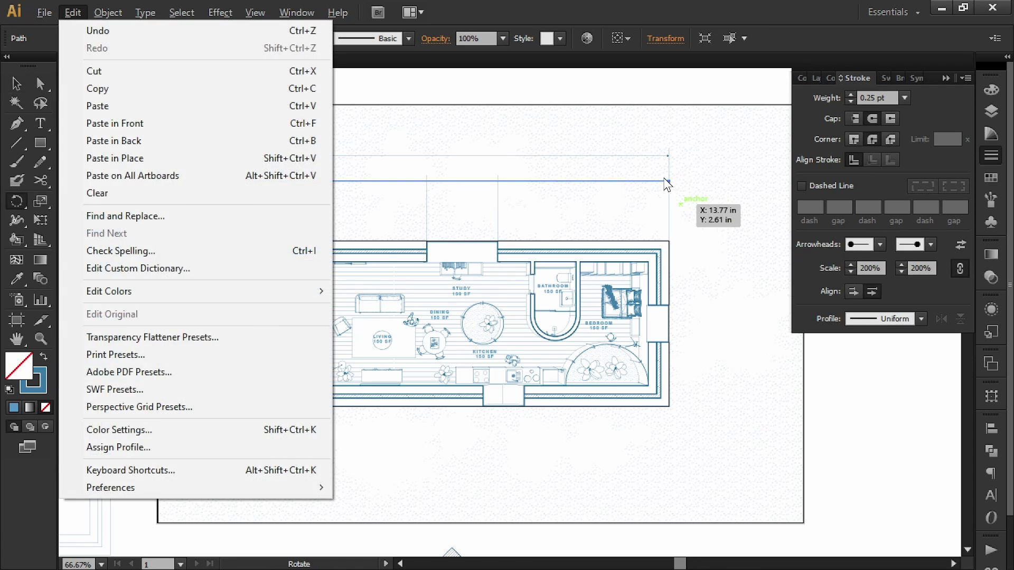
key("Escape")
key("r")
key("alt+e")
key("Escape")
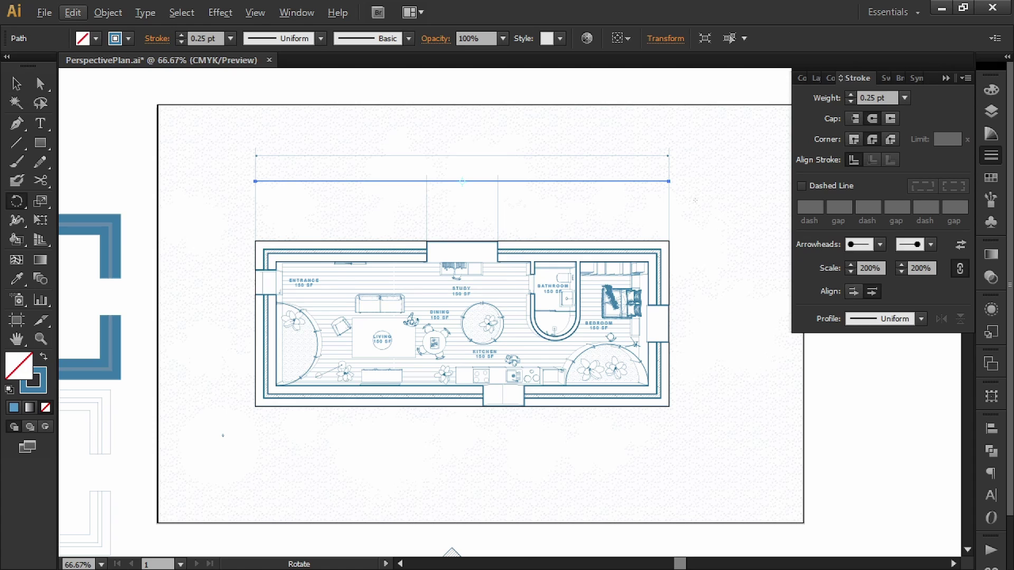
key("v")
left_click(674, 194)
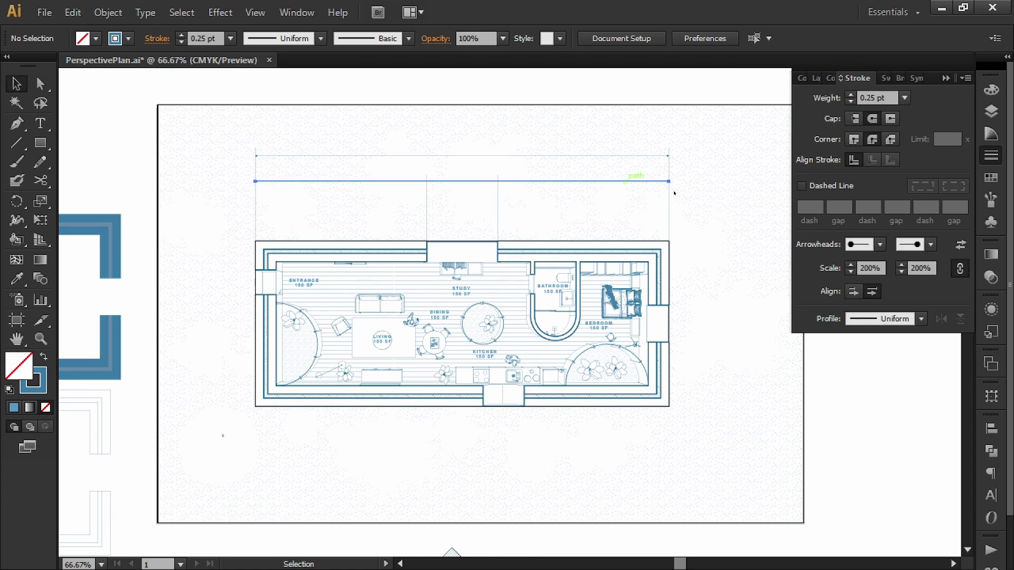
Resize the copied dimension line with Free Transform to span the middle extension lines, and restore the overall line's 0.25 pt stroke with the Eyedropper.
left_click(669, 182)
key("e")
left_click_drag(669, 182, 499, 182)
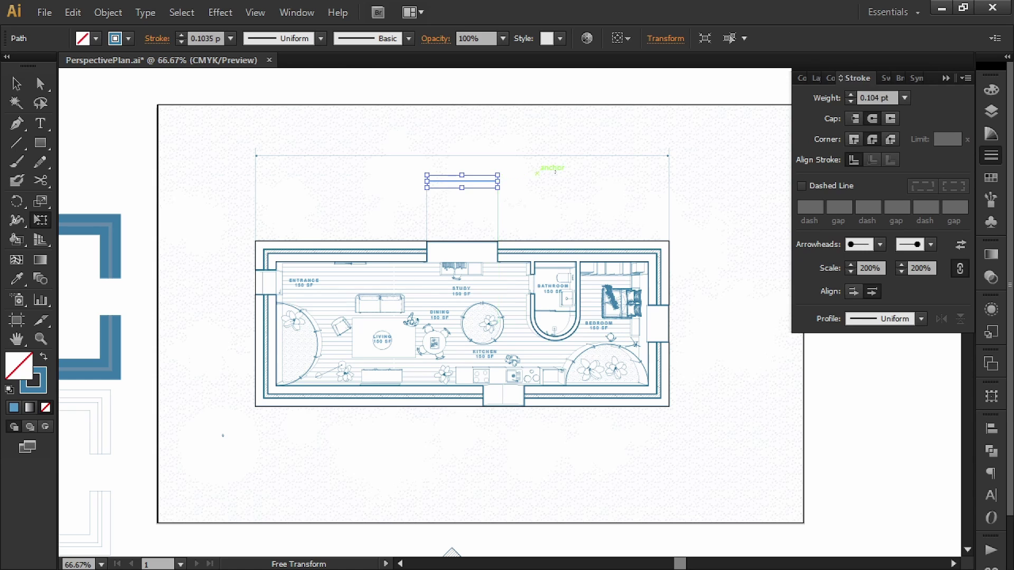
key("i")
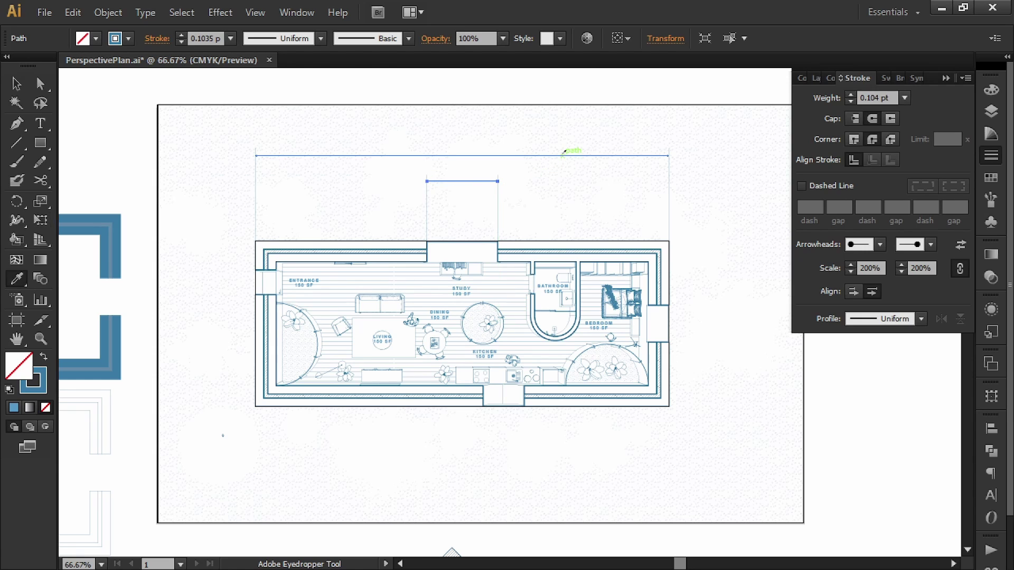
left_click(563, 154)
key("v")
left_click(555, 90)
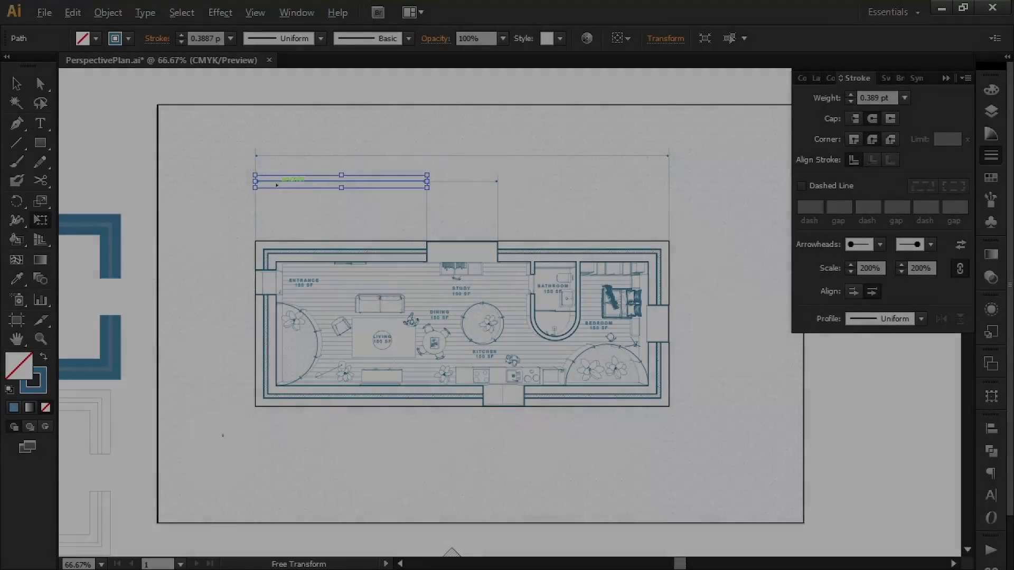
Place matching dimension segments on both sides of the middle one, reaching the outer extension lines.
left_click_drag(277, 185, 520, 182)
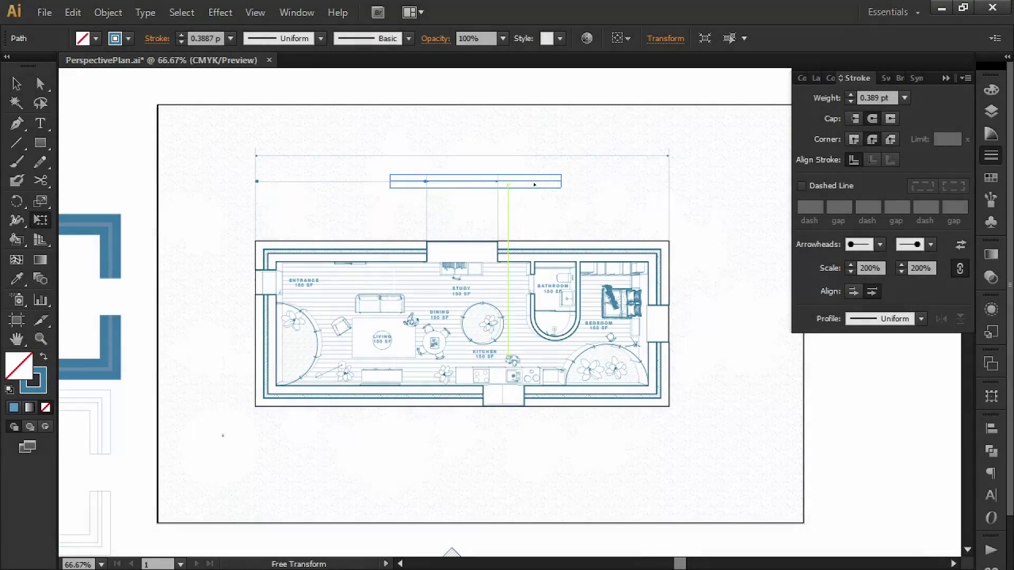
key("v")
left_click_drag(604, 183, 362, 183)
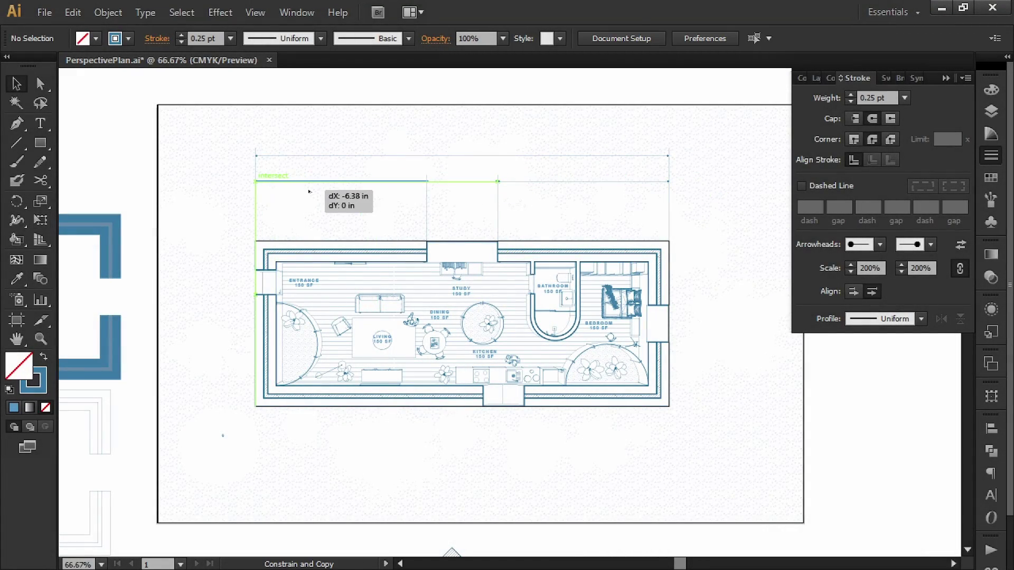
Copy the STUDY label above the overall dimension line and replace its text with 75'- 0".
key("ctrl+minus")
key("ctrl+plus")
left_click_drag(463, 328, 464, 182)
key("ctrl+plus")
key("ctrl+plus")
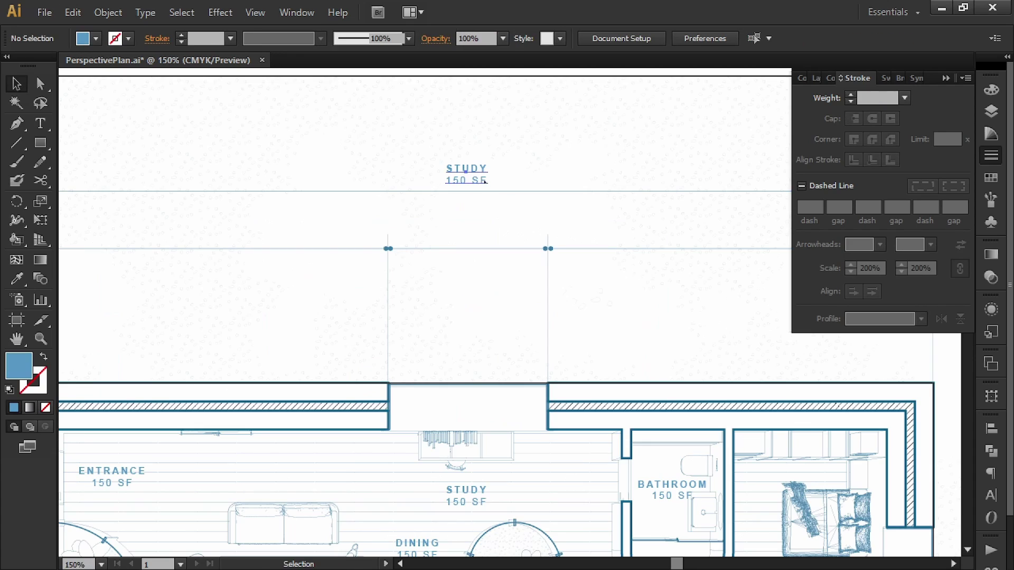
triple_click(466, 180)
type("F")
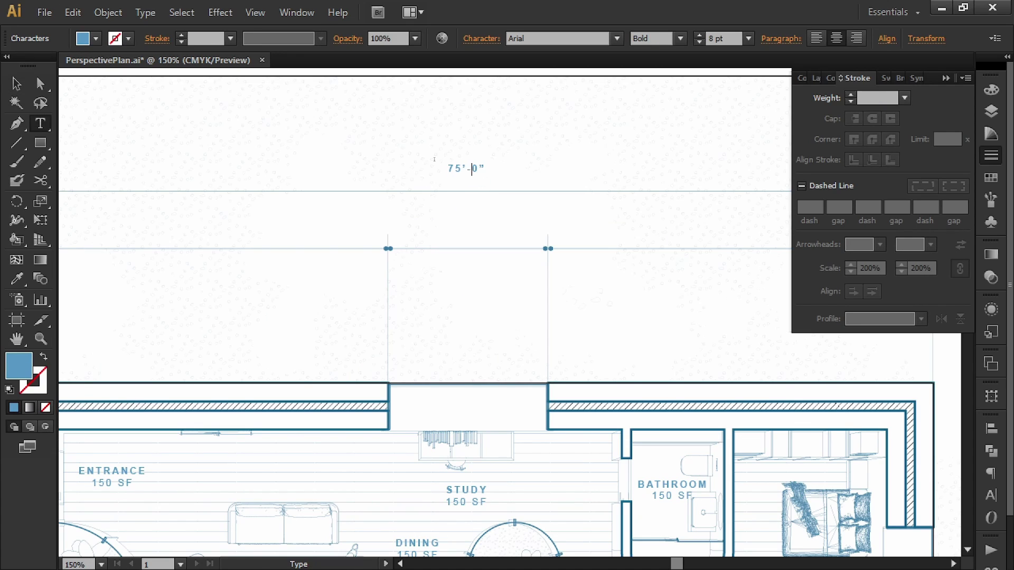
key("Escape")
Copy the 75'- 0" label down to the middle dimension segment and change it to 5'- 0".
left_click_drag(465, 169, 500, 210)
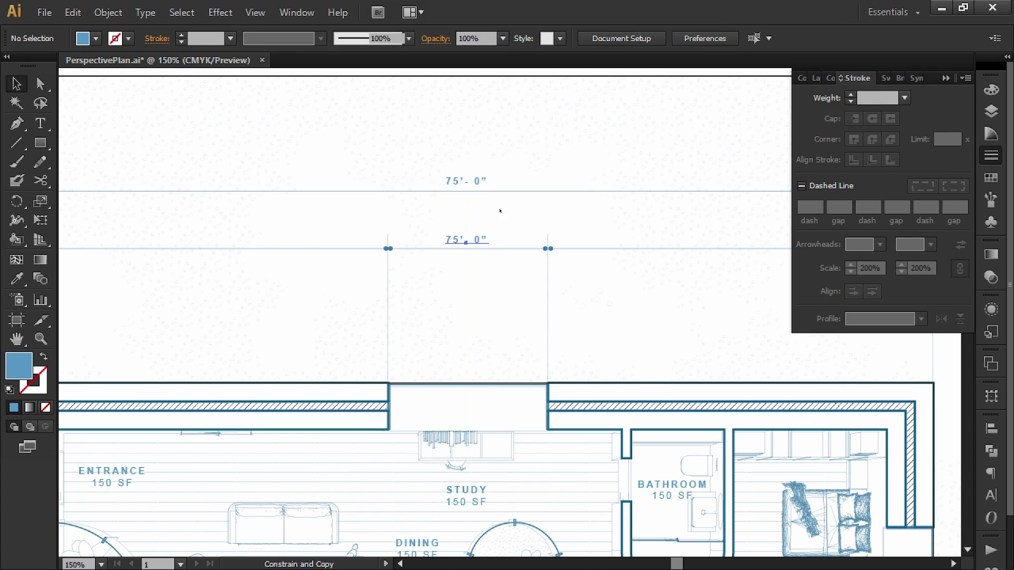
key("ctrl+0")
key("ctrl+plus")
key("ctrl+plus")
key("ctrl+plus")
key("ctrl+plus")
double_click(515, 167)
key("BackSpace")
Copy the 5'- 0" label horizontally to above the left dimension segment, and deselect it.
left_click(21, 84)
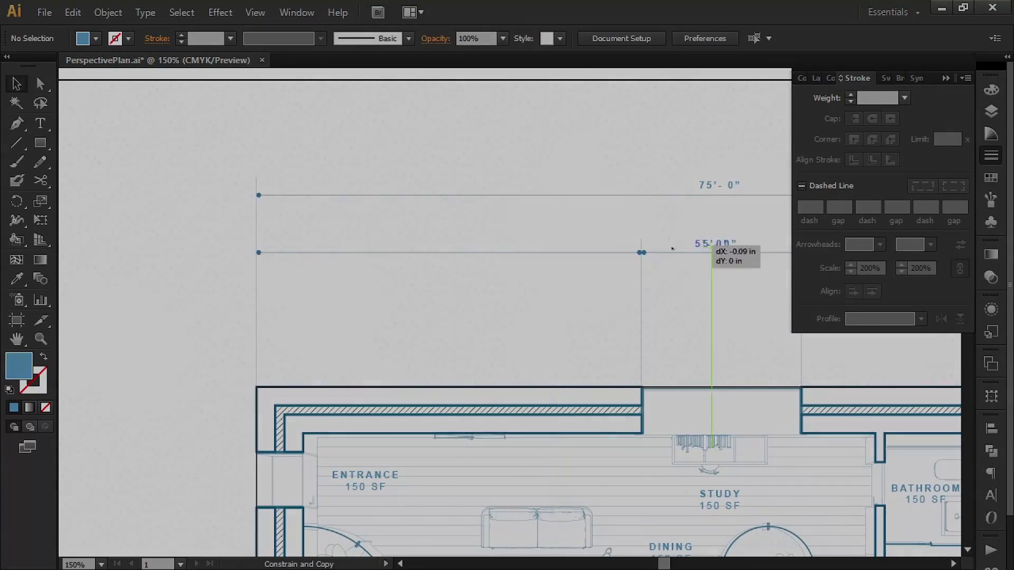
left_click_drag(712, 253, 431, 258)
left_click(516, 317)
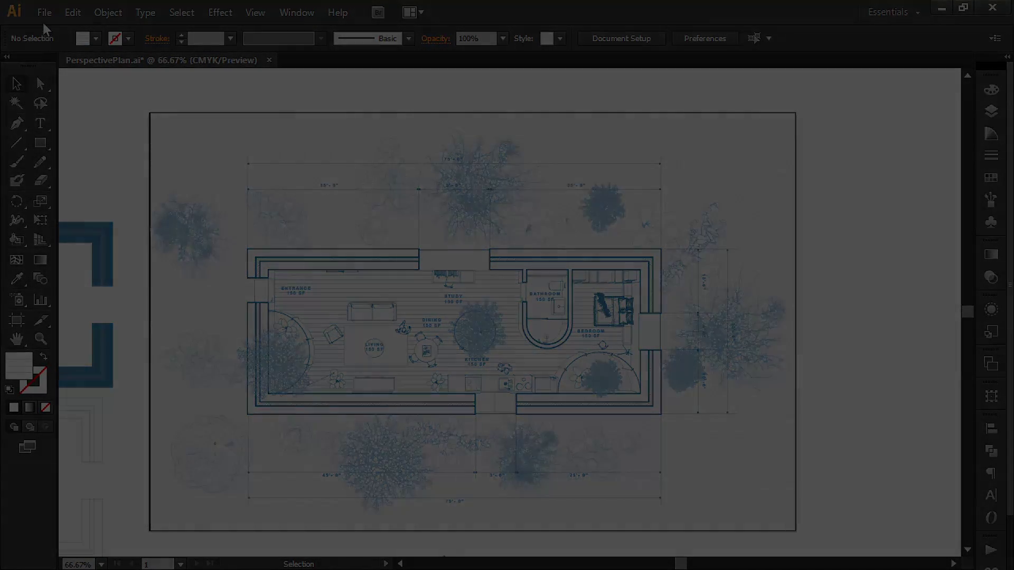
Export the finished plan as the JPEG image PerspectivePlan-01.jpg.
left_click(43, 21)
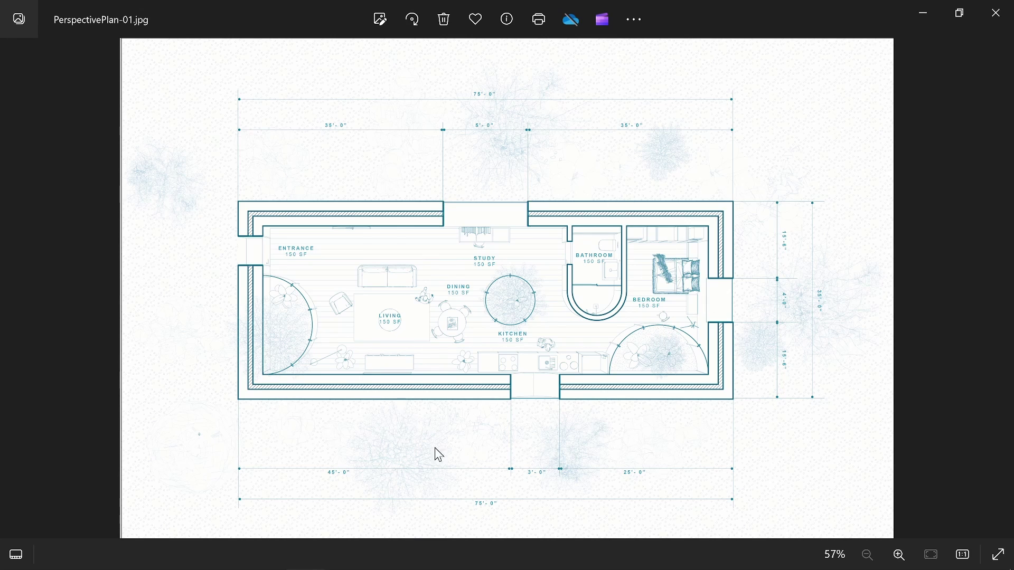
Examine the exported PerspectivePlan-01.jpg in the photo viewer, checking the dimensions, room labels, furniture and planting up close and overall.
scroll(507, 111, "up", 3)
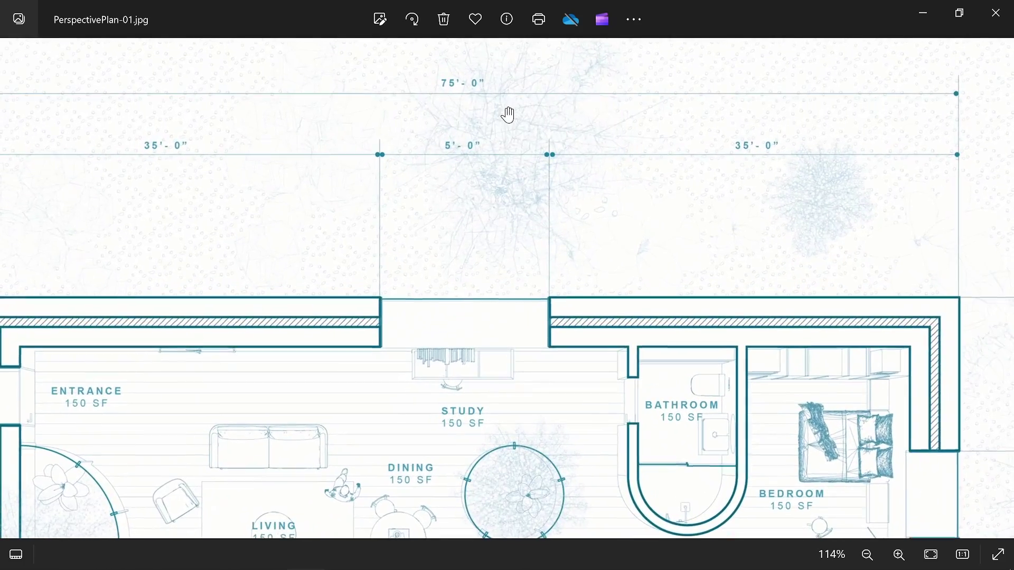
left_click_drag(595, 133, 586, 221)
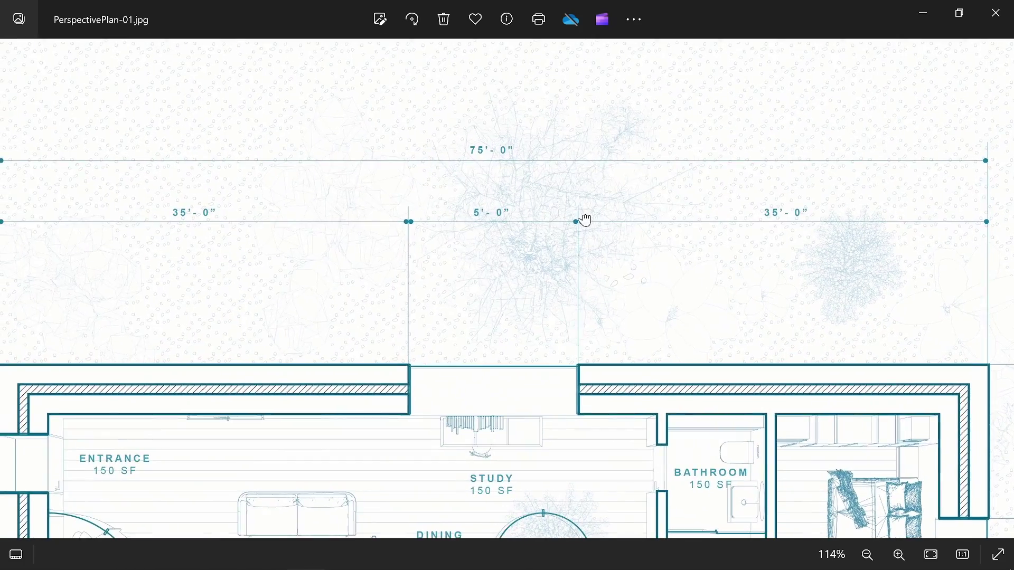
scroll(587, 221, "down", 5)
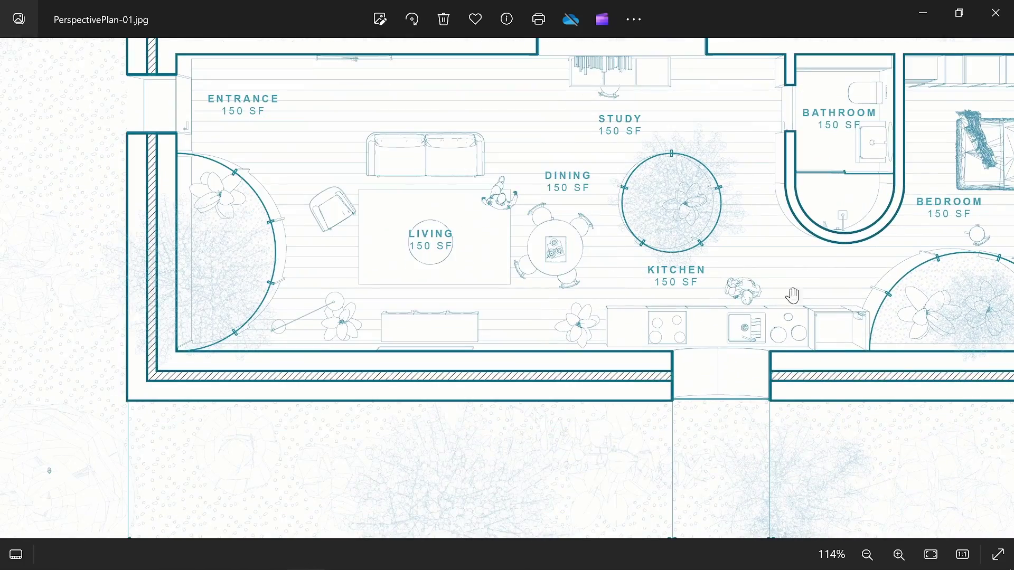
scroll(786, 267, "right", 5)
scroll(631, 261, "down", 2)
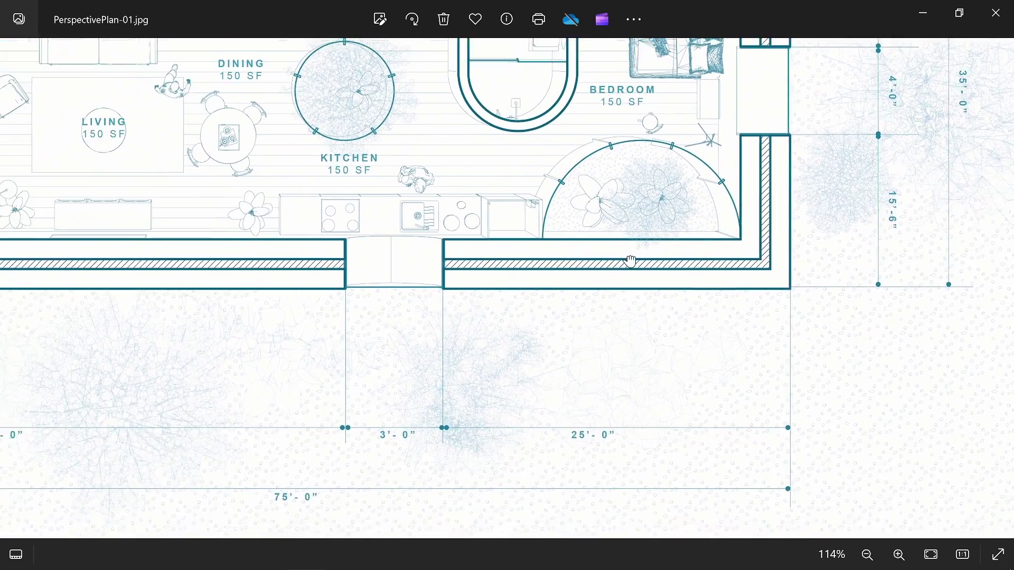
scroll(632, 262, "up", 3)
scroll(631, 262, "right", 1)
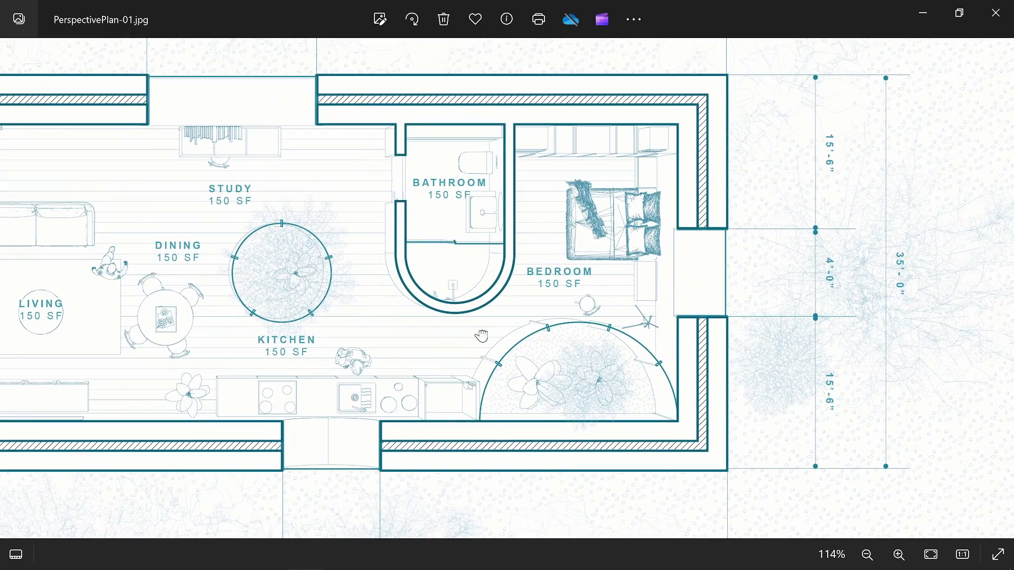
scroll(482, 336, "left", 2)
scroll(482, 336, "down", 1)
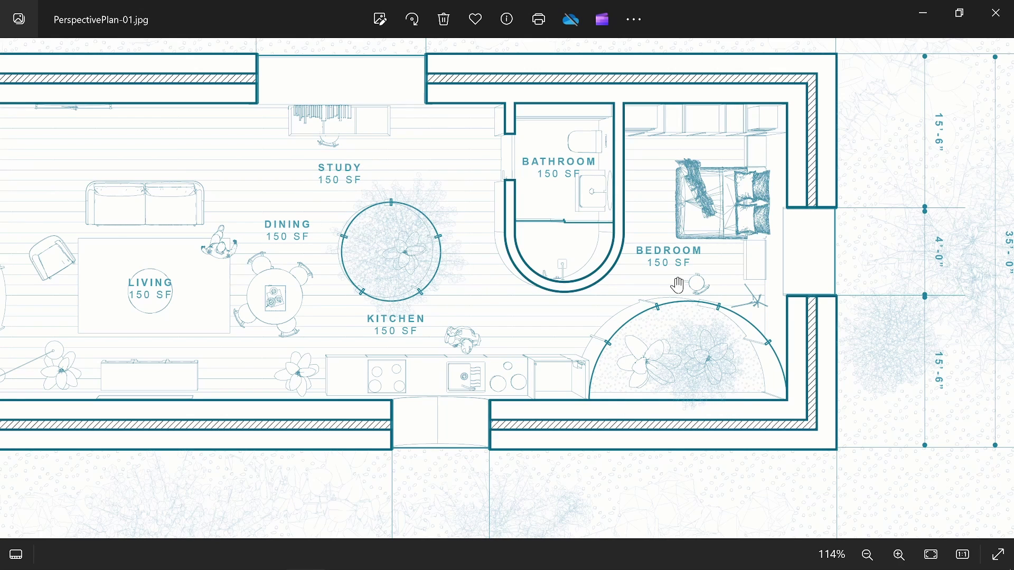
scroll(546, 359, "left", 4)
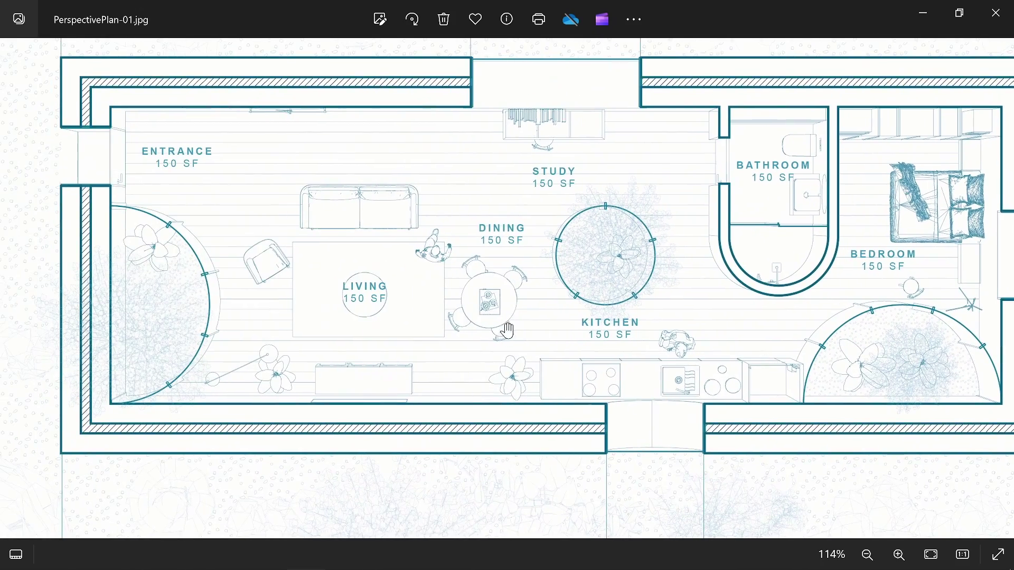
scroll(508, 331, "down", 4)
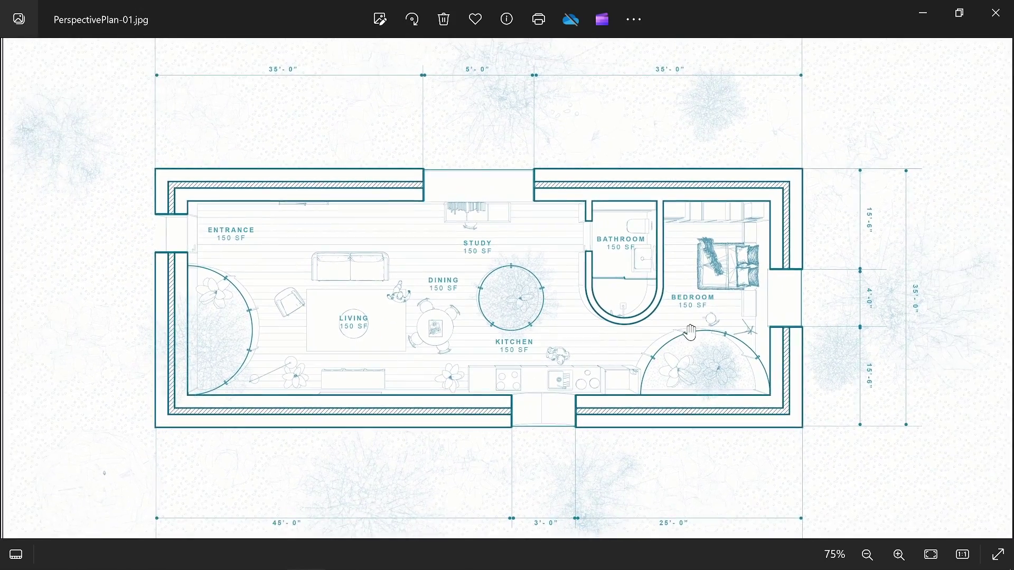
scroll(691, 332, "down", 1)
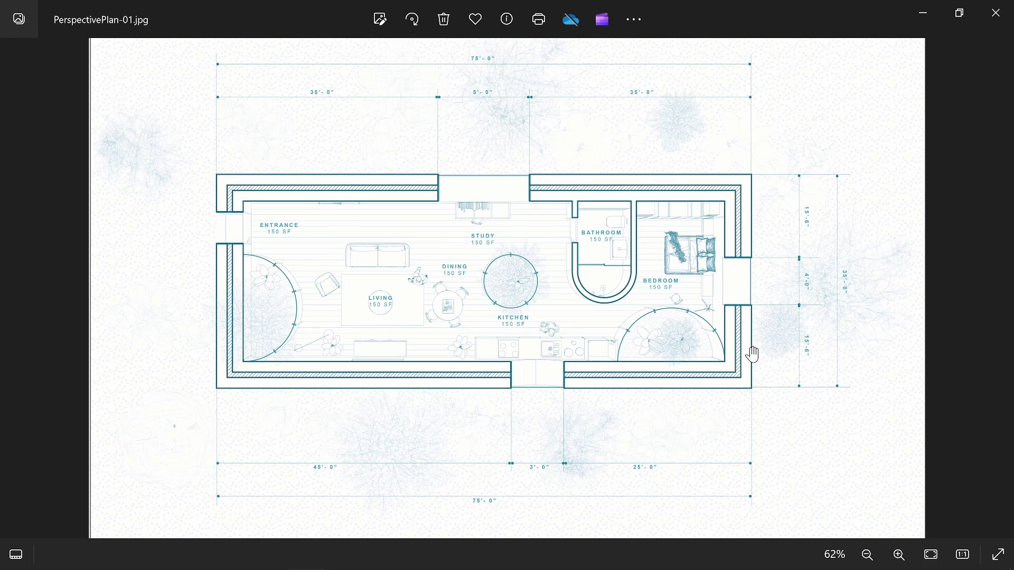
scroll(744, 338, "up", 2)
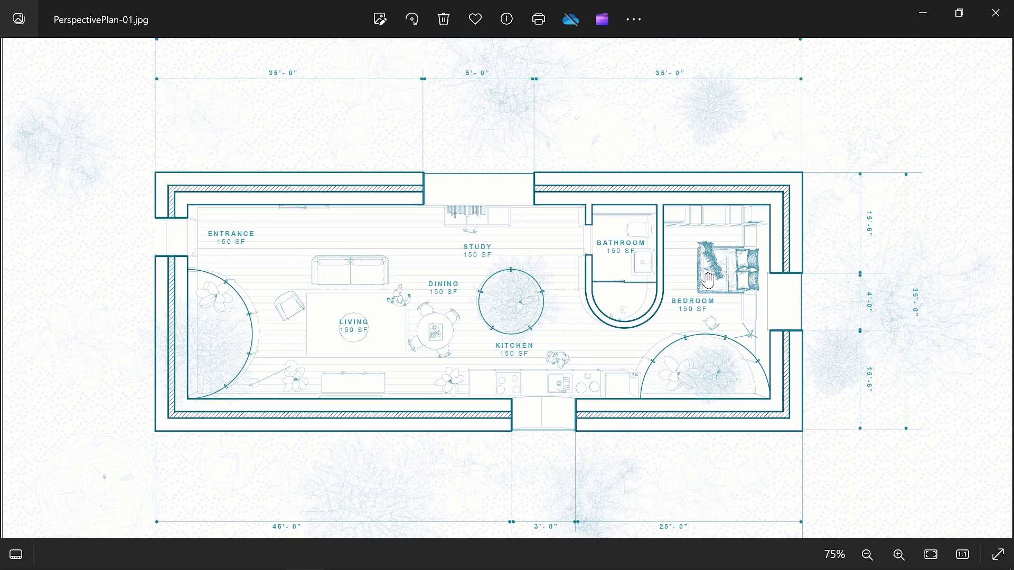
left_click_drag(928, 371, 925, 384)
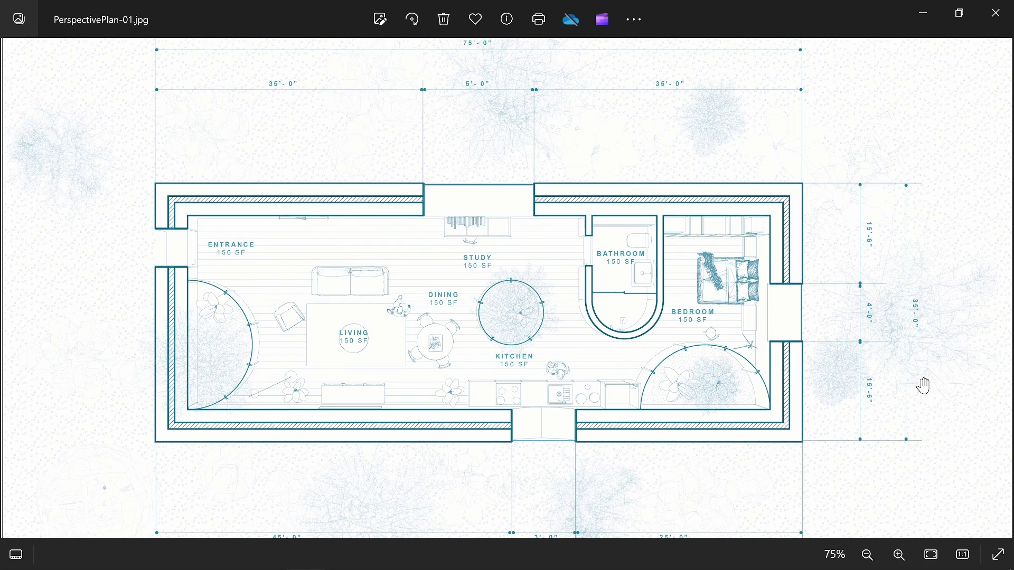